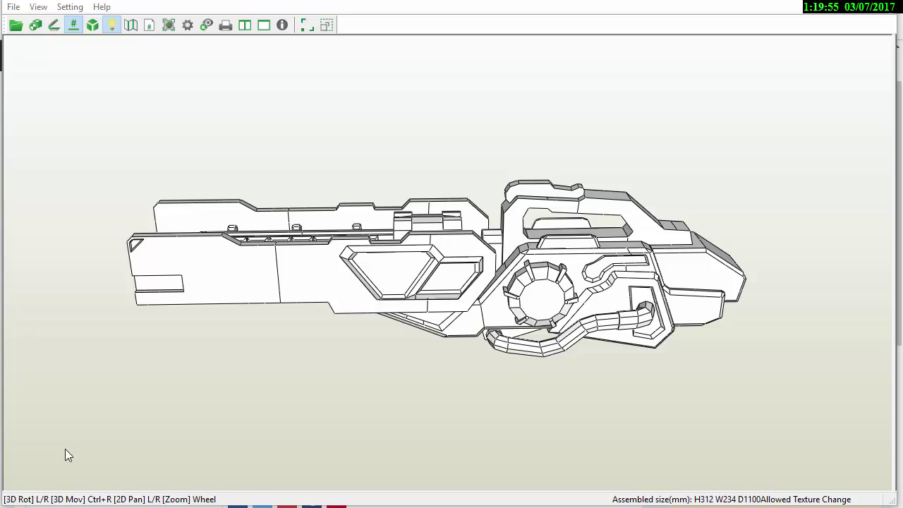
Shrink the new plane in Edit Mode and position it over the reference outline
{"action": "mouse_move", "coordinate": [36, 463]}
{"action": "left_mouse_down"}
{"action": "mouse_move", "coordinate": [127, 443]}
{"action": "mouse_move", "coordinate": [253, 445]}
{"action": "mouse_move", "coordinate": [409, 448]}
{"action": "mouse_move", "coordinate": [432, 467]}
{"action": "left_mouse_up"}
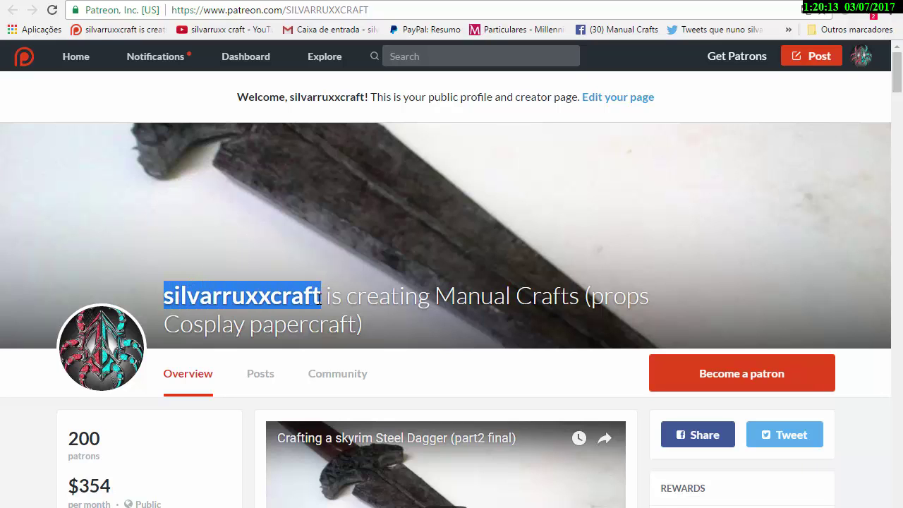
{"action": "scroll", "coordinate": [376, 316], "scroll_direction": "down", "scroll_amount": 5}
{"action": "scroll", "coordinate": [410, 318], "scroll_direction": "down", "scroll_amount": 2}
{"action": "scroll", "coordinate": [438, 317], "scroll_direction": "down", "scroll_amount": 2}
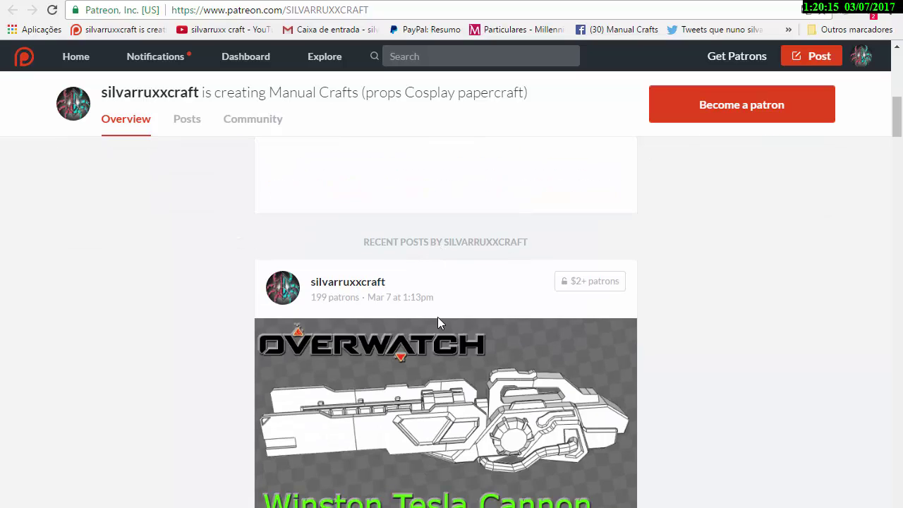
{"action": "scroll", "coordinate": [437, 317], "scroll_direction": "down", "scroll_amount": 5}
{"action": "scroll", "coordinate": [437, 323], "scroll_direction": "down", "scroll_amount": 4}
{"action": "scroll", "coordinate": [438, 323], "scroll_direction": "down", "scroll_amount": 2}
{"action": "scroll", "coordinate": [437, 323], "scroll_direction": "down", "scroll_amount": 4}
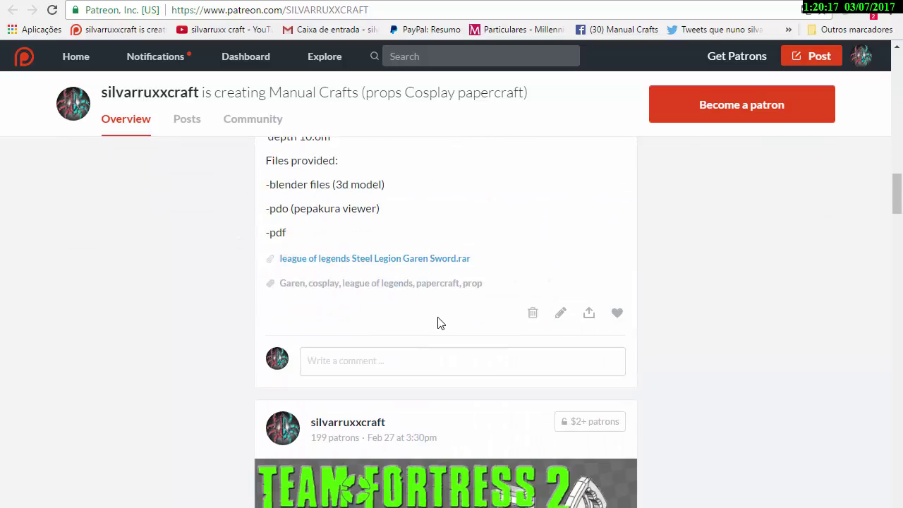
{"action": "scroll", "coordinate": [439, 324], "scroll_direction": "down", "scroll_amount": 3}
{"action": "scroll", "coordinate": [439, 323], "scroll_direction": "down", "scroll_amount": 5}
{"action": "scroll", "coordinate": [437, 317], "scroll_direction": "down", "scroll_amount": 2}
{"action": "scroll", "coordinate": [437, 317], "scroll_direction": "down", "scroll_amount": 3}
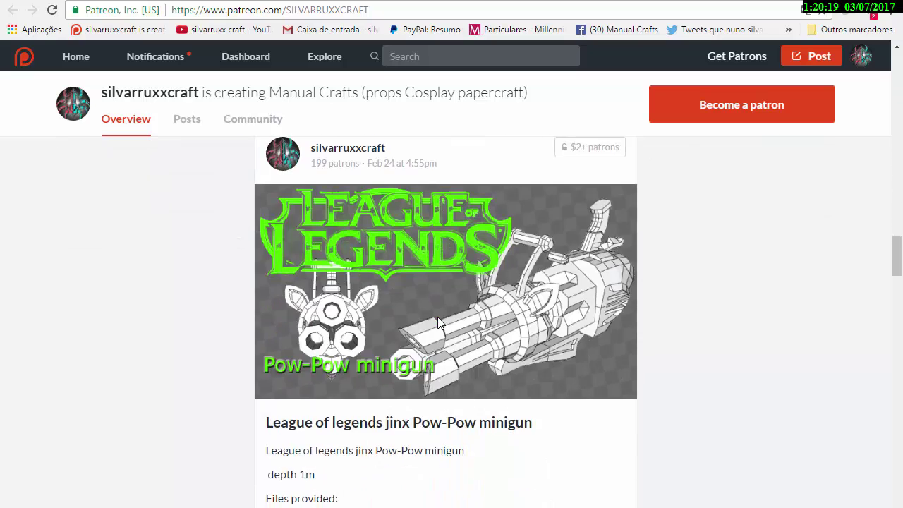
{"action": "scroll", "coordinate": [437, 322], "scroll_direction": "down", "scroll_amount": 5}
{"action": "scroll", "coordinate": [437, 322], "scroll_direction": "down", "scroll_amount": 6}
{"action": "scroll", "coordinate": [437, 322], "scroll_direction": "down", "scroll_amount": 8}
{"action": "scroll", "coordinate": [437, 322], "scroll_direction": "down", "scroll_amount": 5}
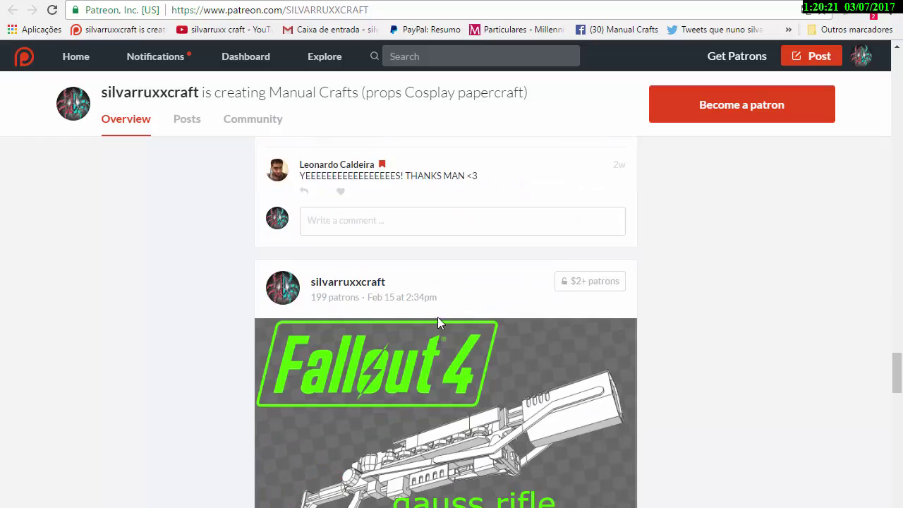
{"action": "scroll", "coordinate": [437, 322], "scroll_direction": "down", "scroll_amount": 3}
{"action": "scroll", "coordinate": [438, 323], "scroll_direction": "down", "scroll_amount": 1}
{"action": "scroll", "coordinate": [437, 322], "scroll_direction": "down", "scroll_amount": 8}
{"action": "scroll", "coordinate": [437, 322], "scroll_direction": "down", "scroll_amount": 3}
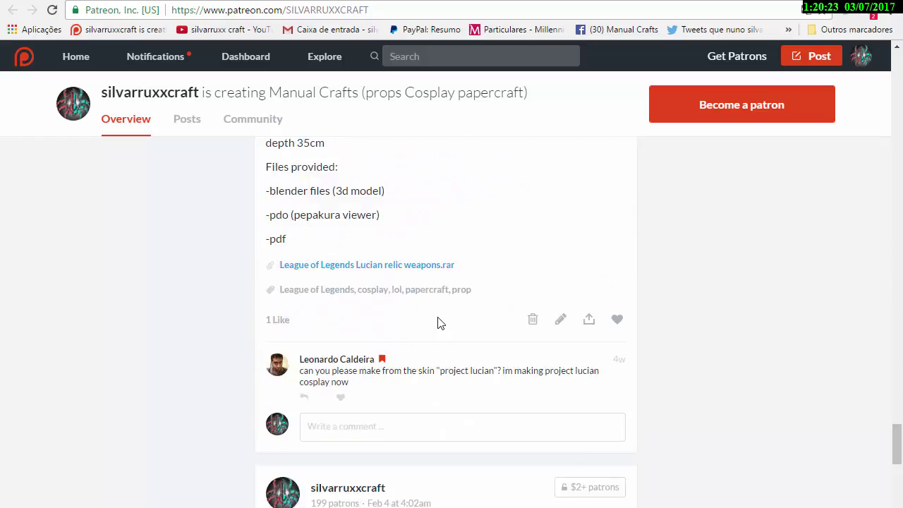
{"action": "scroll", "coordinate": [437, 322], "scroll_direction": "down", "scroll_amount": 5}
{"action": "scroll", "coordinate": [438, 322], "scroll_direction": "down", "scroll_amount": 6}
{"action": "scroll", "coordinate": [437, 323], "scroll_direction": "down", "scroll_amount": 4}
{"action": "scroll", "coordinate": [437, 323], "scroll_direction": "down", "scroll_amount": 8}
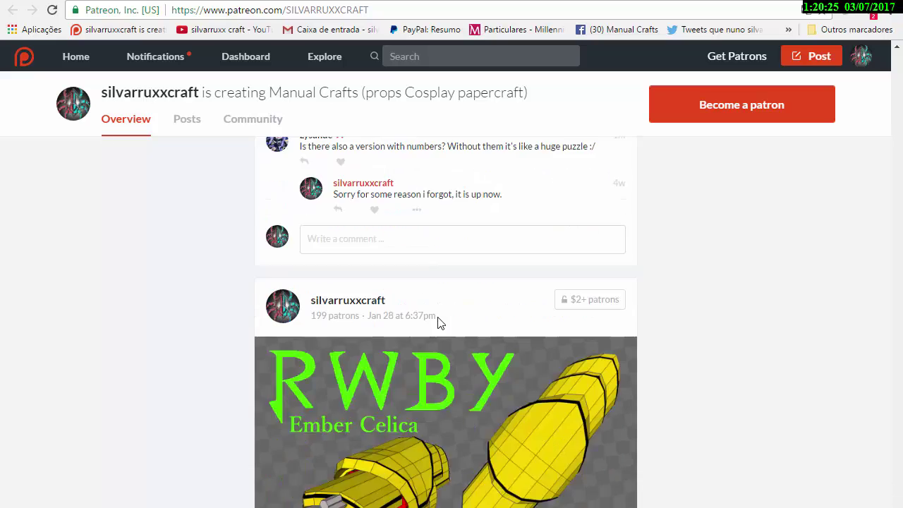
{"action": "scroll", "coordinate": [463, 339], "scroll_direction": "down", "scroll_amount": 3}
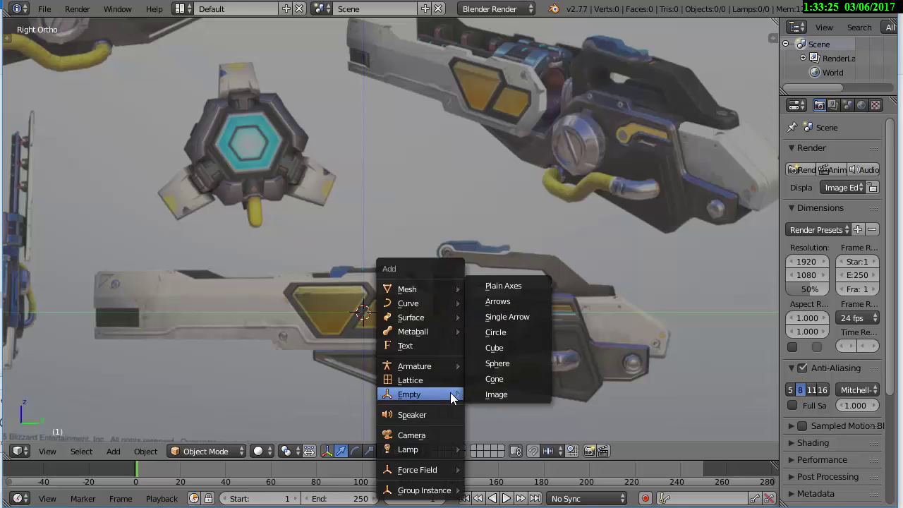
{"action": "key", "text": "Tab"}
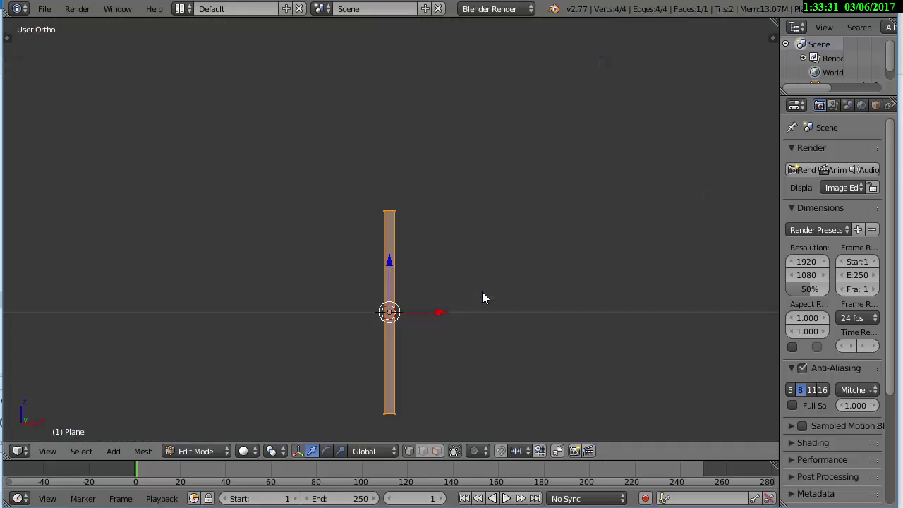
{"action": "key", "text": "s"}
{"action": "left_click", "coordinate": [387, 294]}
{"action": "scroll", "coordinate": [425, 156], "scroll_direction": "up", "scroll_amount": 4}
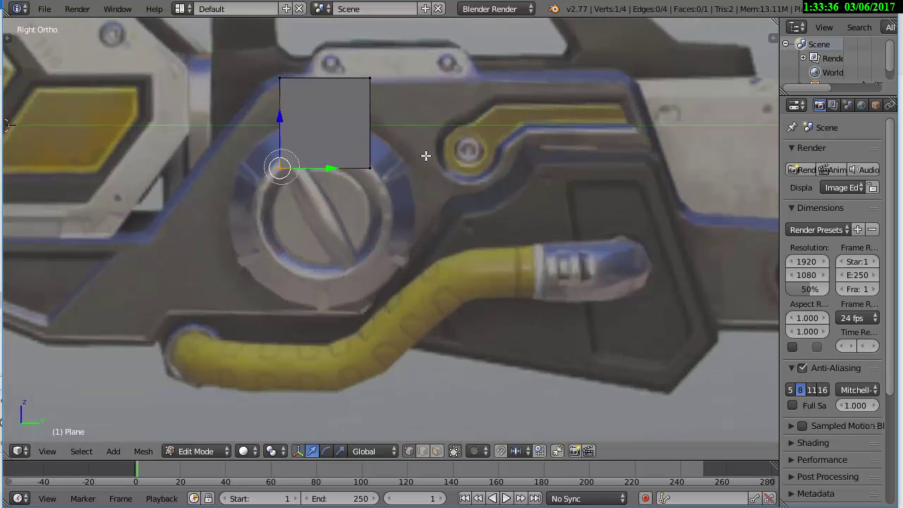
{"action": "left_click", "coordinate": [470, 76]}
{"action": "middle_click_drag", "start_coordinate": [470, 76], "coordinate": [537, 88], "text": "shift"}
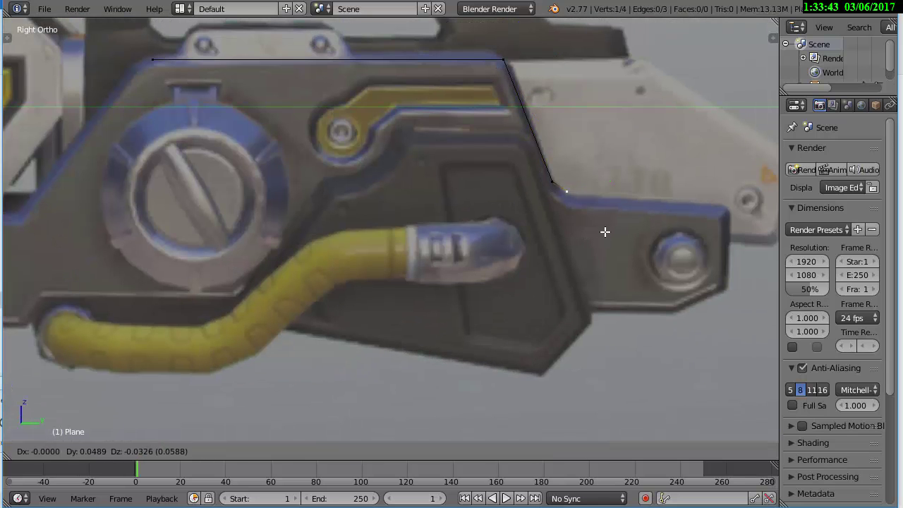
Delete the unneeded top vertex and move the end vertex to the housing's right corner
{"action": "key", "text": "x"}
{"action": "left_click", "coordinate": [81, 55]}
{"action": "right_click", "coordinate": [721, 206]}
{"action": "key", "text": "g"}
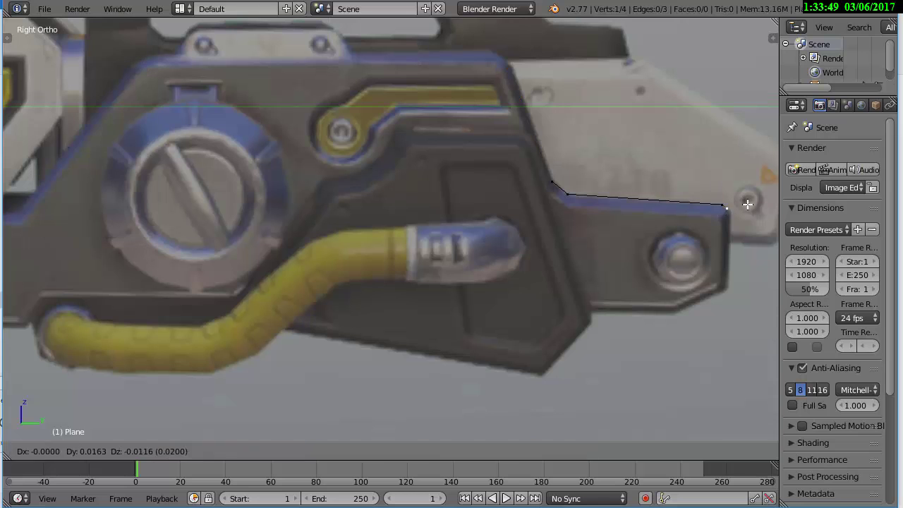
{"action": "scroll", "coordinate": [751, 284], "scroll_direction": "down", "scroll_amount": 1}
{"action": "middle_click_drag", "start_coordinate": [705, 289], "coordinate": [776, 289], "text": "shift"}
{"action": "left_click", "coordinate": [709, 293], "text": "ctrl"}
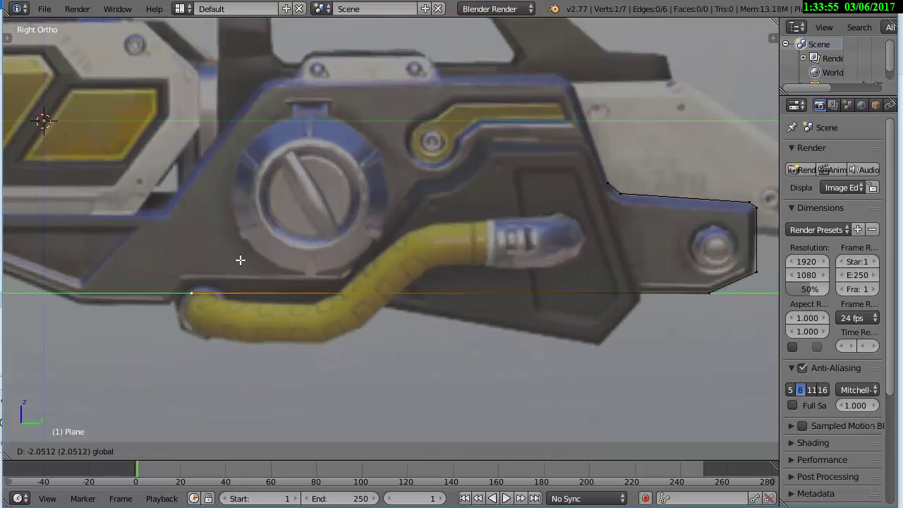
Extrude outline vertices along the housing's lower edge and up its left end
{"action": "middle_click_drag", "start_coordinate": [259, 252], "coordinate": [368, 288], "text": "shift"}
{"action": "key", "text": "e"}
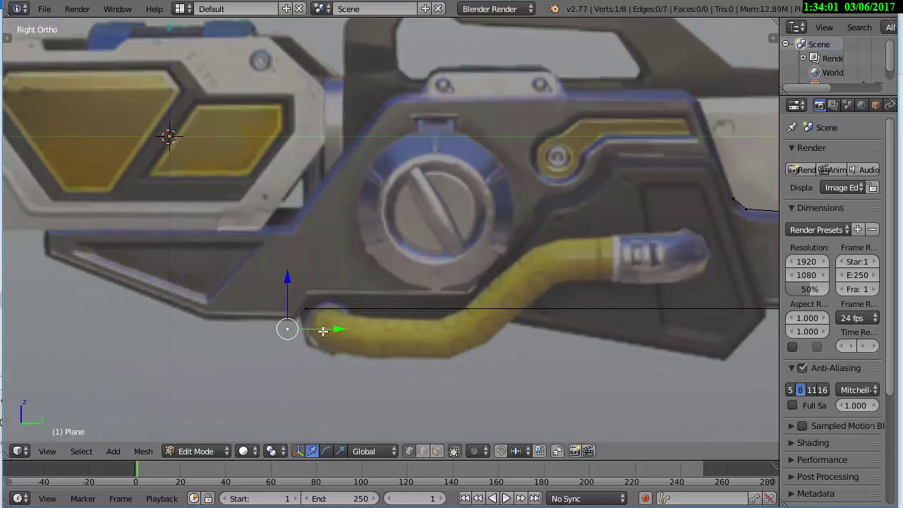
{"action": "key", "text": "e"}
{"action": "left_click", "coordinate": [295, 337]}
{"action": "key", "text": "e"}
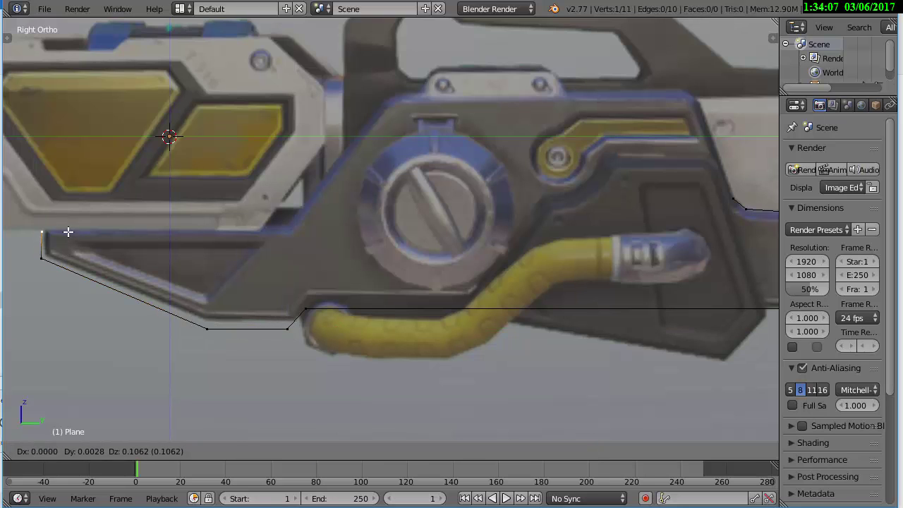
{"action": "key", "text": "e"}
{"action": "key", "text": "z"}
{"action": "key", "text": "e"}
{"action": "key", "text": "y"}
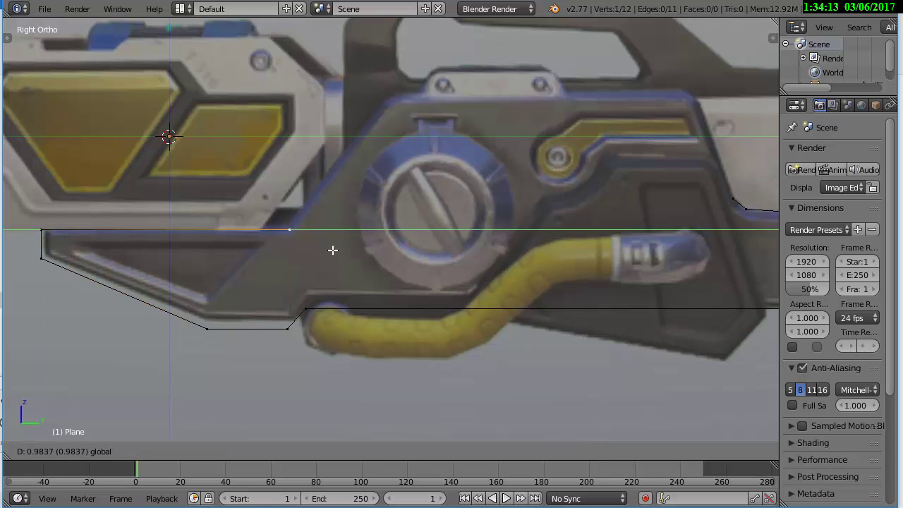
{"action": "left_click", "coordinate": [296, 240]}
Extrude further outline vertices up the slope and along the top edge
{"action": "key", "text": "e"}
{"action": "left_click", "coordinate": [444, 117]}
{"action": "key", "text": "e"}
{"action": "key", "text": "y"}
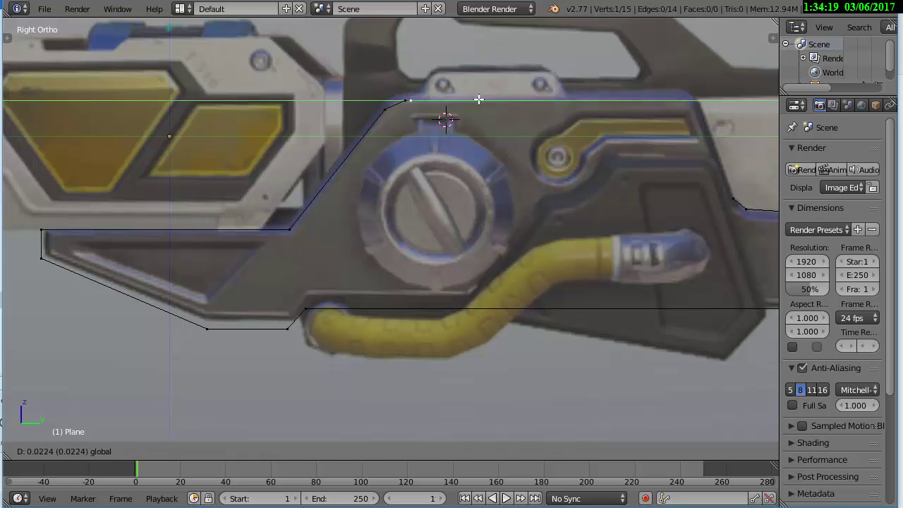
{"action": "scroll", "coordinate": [716, 99], "scroll_direction": "up", "scroll_amount": 3}
{"action": "middle_click_drag", "start_coordinate": [716, 98], "coordinate": [497, 198], "text": "shift"}
{"action": "key", "text": "e"}
{"action": "scroll", "coordinate": [568, 347], "scroll_direction": "down", "scroll_amount": 3}
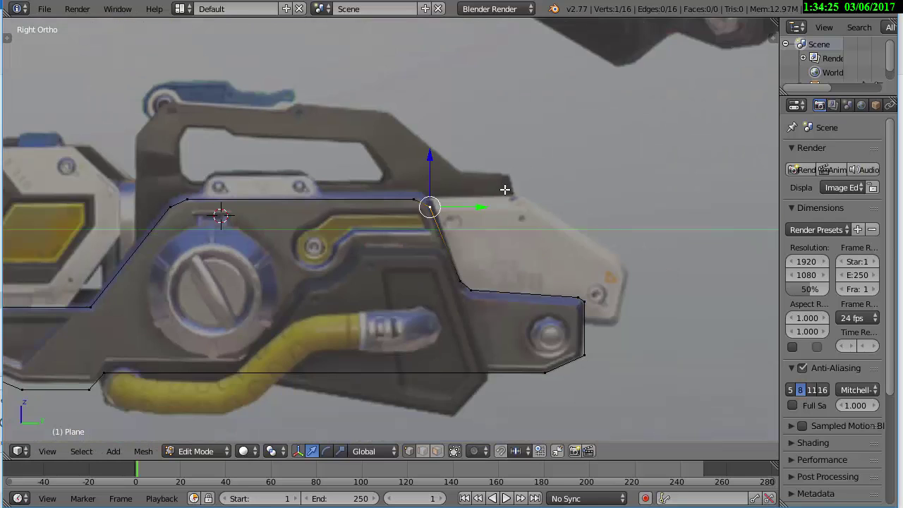
{"action": "middle_click_drag", "start_coordinate": [216, 210], "coordinate": [397, 161], "text": "shift"}
Fill the traced outline with faces, splitting the right part with a vertex connection
{"action": "key", "text": "f"}
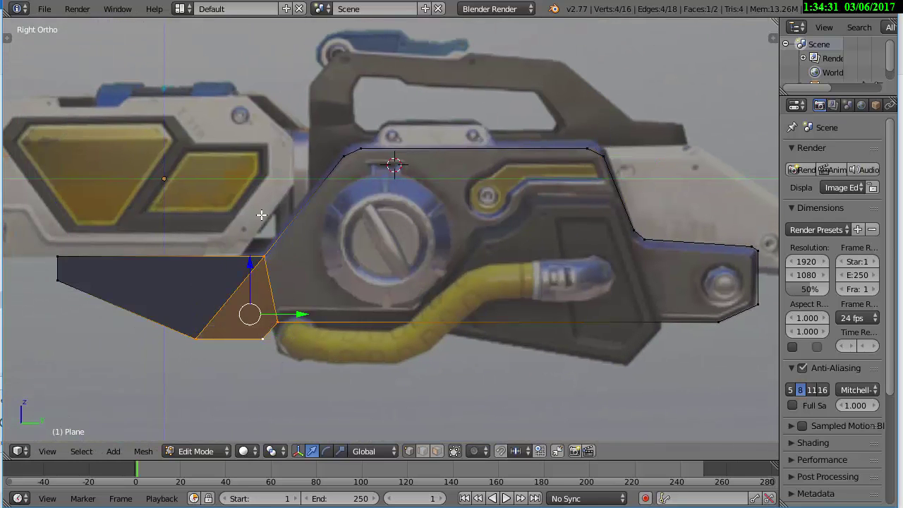
{"action": "key", "text": "a"}
{"action": "middle_click_drag", "start_coordinate": [700, 284], "coordinate": [650, 283], "text": "shift"}
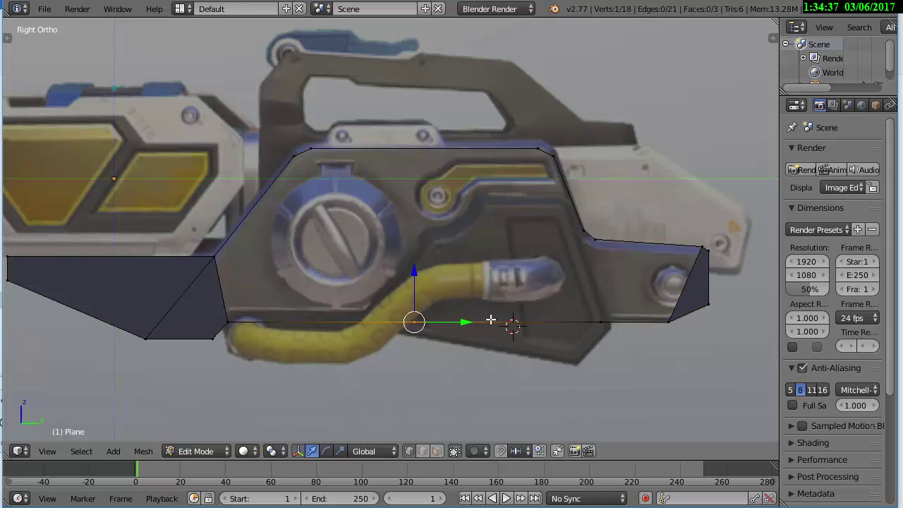
{"action": "left_click", "coordinate": [513, 326]}
{"action": "key", "text": "j"}
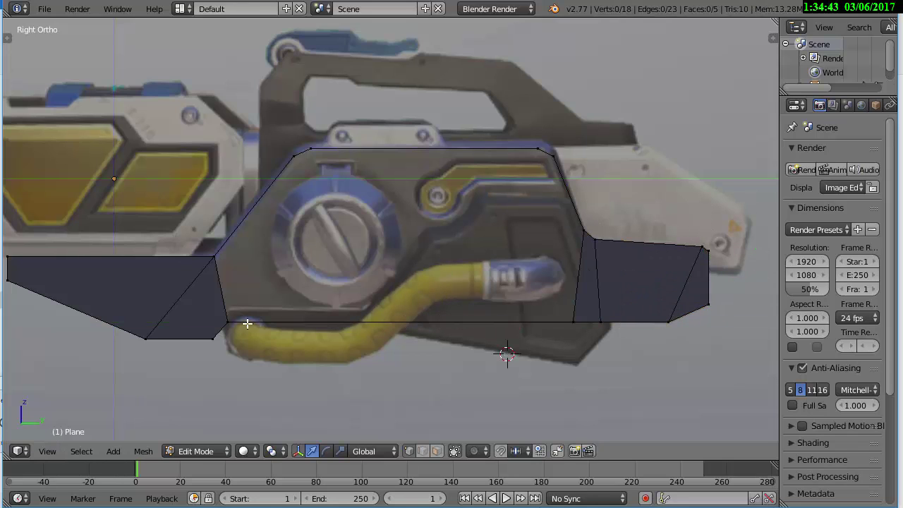
{"action": "key", "text": "f"}
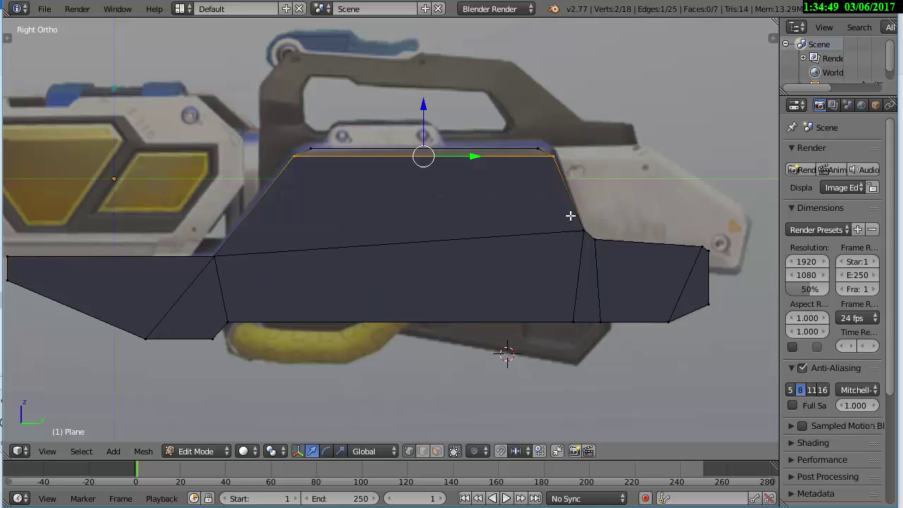
Select all the traced geometry and switch to the front view
{"action": "scroll", "coordinate": [568, 218], "scroll_direction": "down", "scroll_amount": 3}
{"action": "key", "text": "a"}
{"action": "key", "text": "KP_1"}
{"action": "scroll", "coordinate": [513, 215], "scroll_direction": "up", "scroll_amount": 3}
Add a Mirror modifier and place the housing half against the mirror centre
{"action": "left_click", "coordinate": [847, 105]}
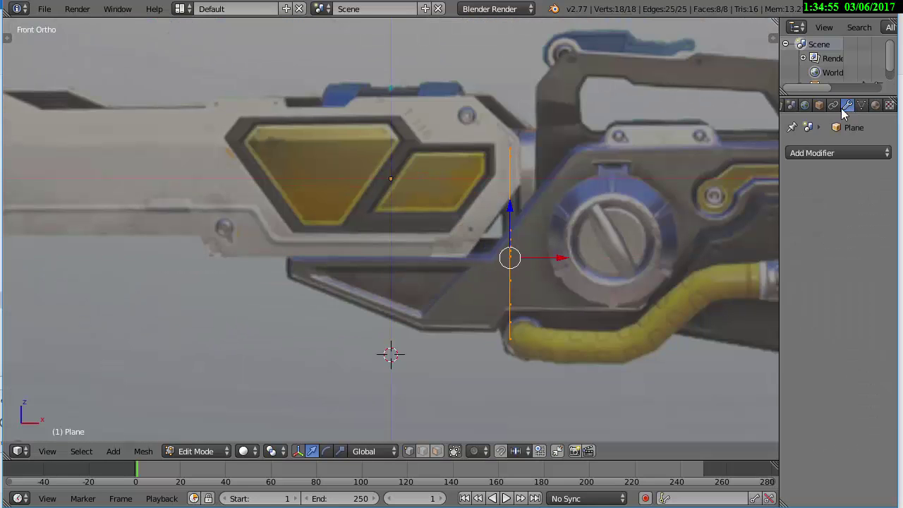
{"action": "left_click", "coordinate": [836, 152]}
{"action": "left_click", "coordinate": [605, 294]}
{"action": "middle_click_drag", "start_coordinate": [661, 258], "coordinate": [534, 250]}
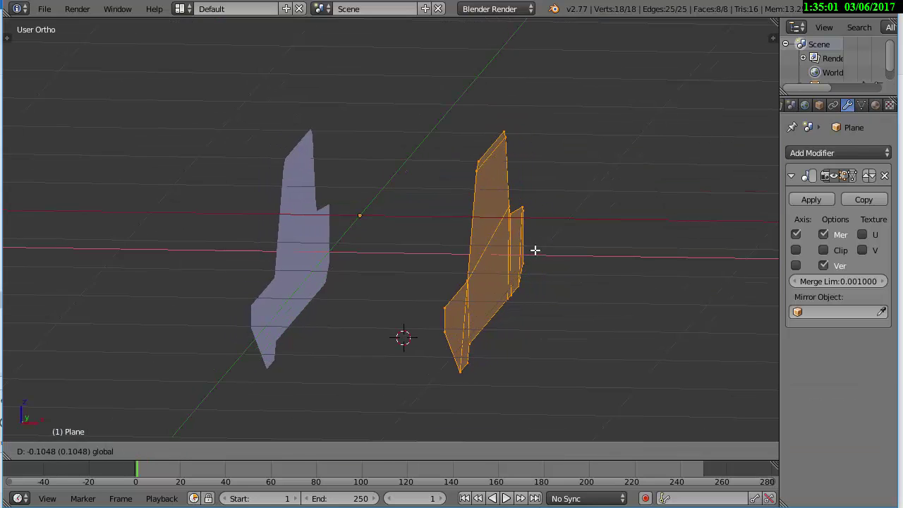
{"action": "key", "text": "KP_1"}
{"action": "key", "text": "g"}
{"action": "left_click", "coordinate": [499, 241]}
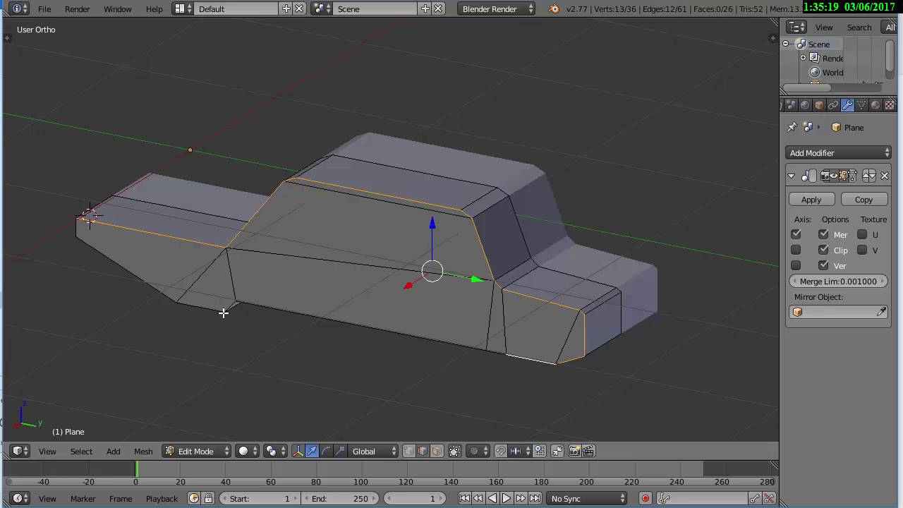
Inset the selected housing faces
{"action": "key", "text": "w"}
{"action": "left_click", "coordinate": [332, 350]}
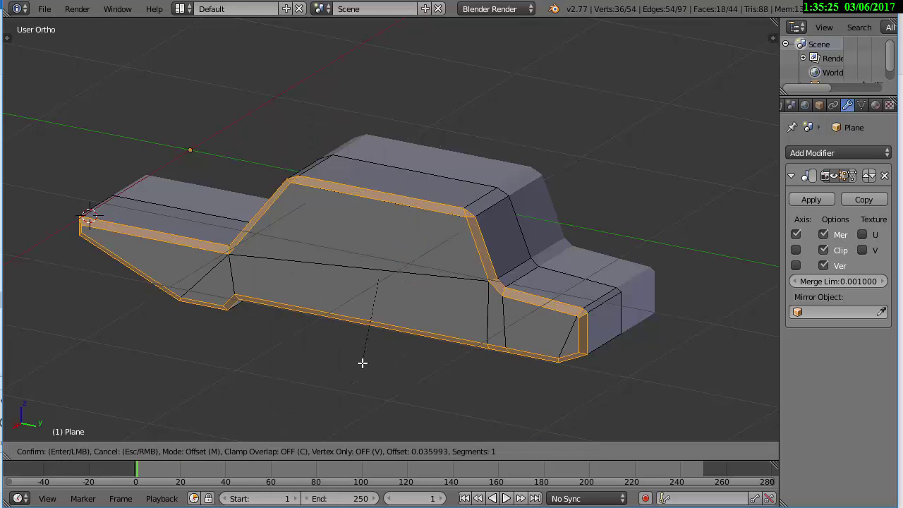
{"action": "left_click", "coordinate": [362, 363]}
In see-through side view, select the small front face and inset it
{"action": "key", "text": "KP_3"}
{"action": "key", "text": "z"}
{"action": "left_click", "coordinate": [436, 451]}
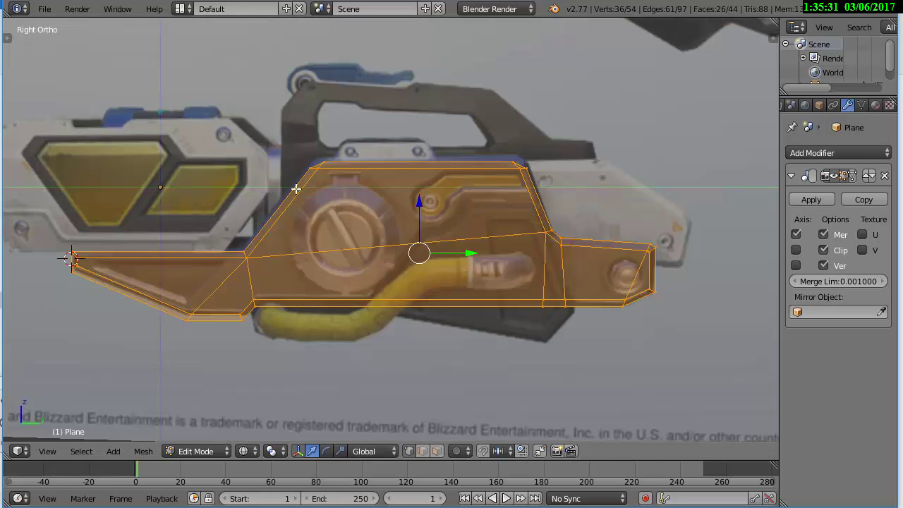
{"action": "scroll", "coordinate": [589, 169], "scroll_direction": "up", "scroll_amount": 5}
{"action": "key", "text": "a"}
{"action": "right_click", "coordinate": [385, 225]}
{"action": "key", "text": "i"}
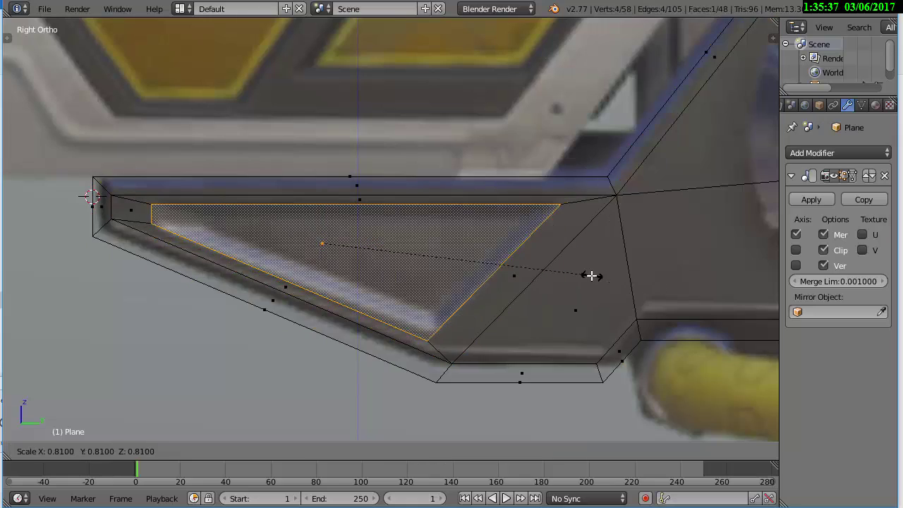
{"action": "left_click", "coordinate": [588, 276]}
Push the inset face inward along Z to form a recess
{"action": "key", "text": "z"}
{"action": "middle_click_drag", "start_coordinate": [589, 276], "coordinate": [480, 232]}
{"action": "key", "text": "g"}
{"action": "key", "text": "z"}
{"action": "left_click", "coordinate": [662, 207]}
Scale the recessed face narrower, then along its length on Y
{"action": "key", "text": "KP_3"}
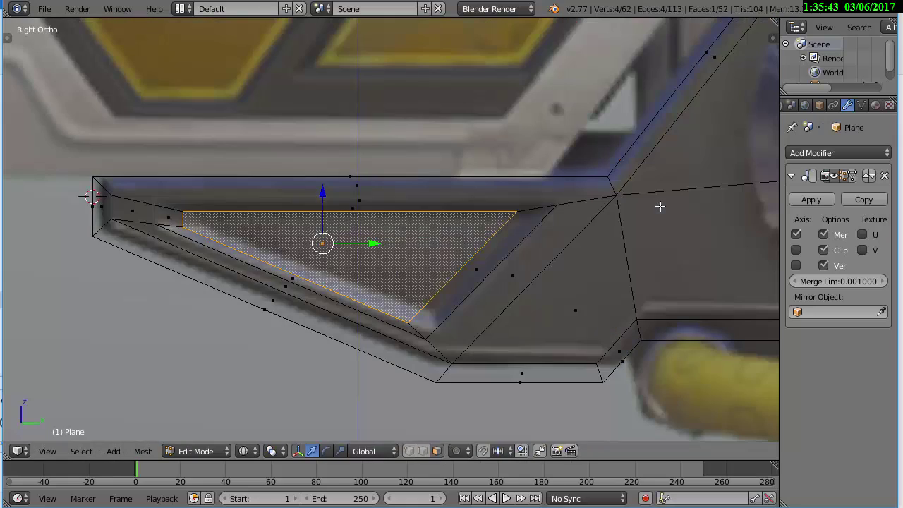
{"action": "key", "text": "s"}
{"action": "left_click", "coordinate": [627, 208]}
{"action": "mouse_move", "coordinate": [628, 207]}
{"action": "middle_mouse_down"}
{"action": "mouse_move", "coordinate": [585, 145]}
{"action": "mouse_move", "coordinate": [591, 162]}
{"action": "middle_mouse_up"}
{"action": "key", "text": "KP_3"}
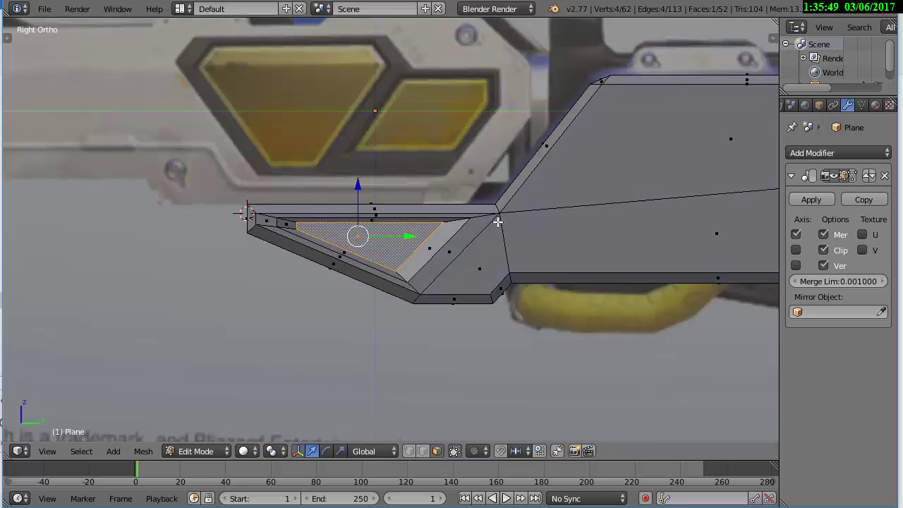
{"action": "scroll", "coordinate": [494, 211], "scroll_direction": "up", "scroll_amount": 2}
{"action": "key", "text": "s"}
{"action": "key", "text": "y"}
{"action": "left_click", "coordinate": [503, 216]}
{"action": "scroll", "coordinate": [423, 221], "scroll_direction": "down", "scroll_amount": 3}
Delete the large side face, then undo the deletion
{"action": "key", "text": "z"}
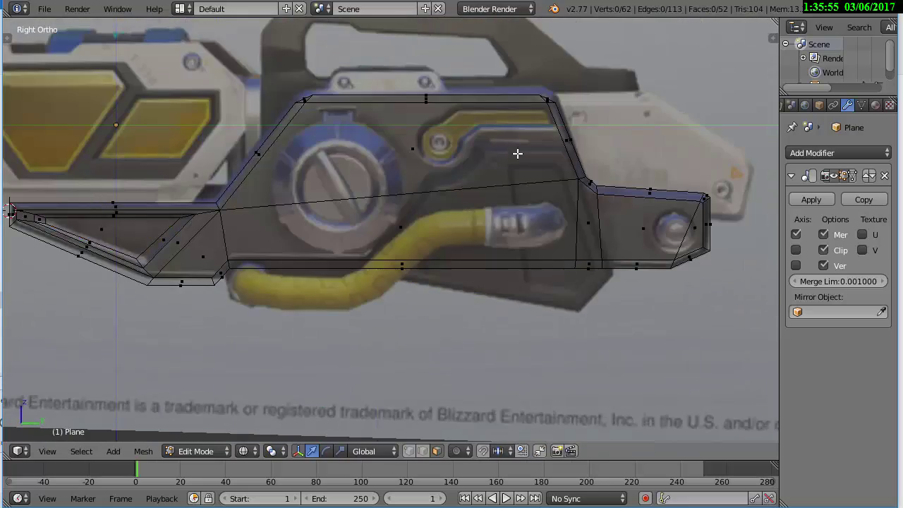
{"action": "right_click", "coordinate": [518, 154]}
{"action": "scroll", "coordinate": [403, 238], "scroll_direction": "up", "scroll_amount": 3}
{"action": "key", "text": "x"}
{"action": "left_click", "coordinate": [316, 187]}
{"action": "key", "text": "ctrl+z"}
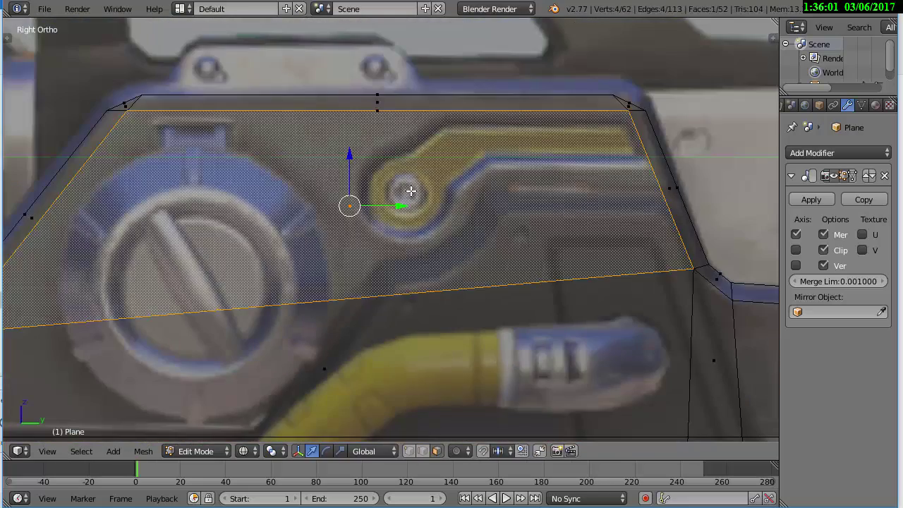
Set the 3D cursor on the yellow pivot and add a 32-vertex circle there
{"action": "left_click", "coordinate": [409, 190]}
{"action": "key", "text": "shift+a"}
{"action": "left_click", "coordinate": [406, 218]}
{"action": "key", "text": "F6"}
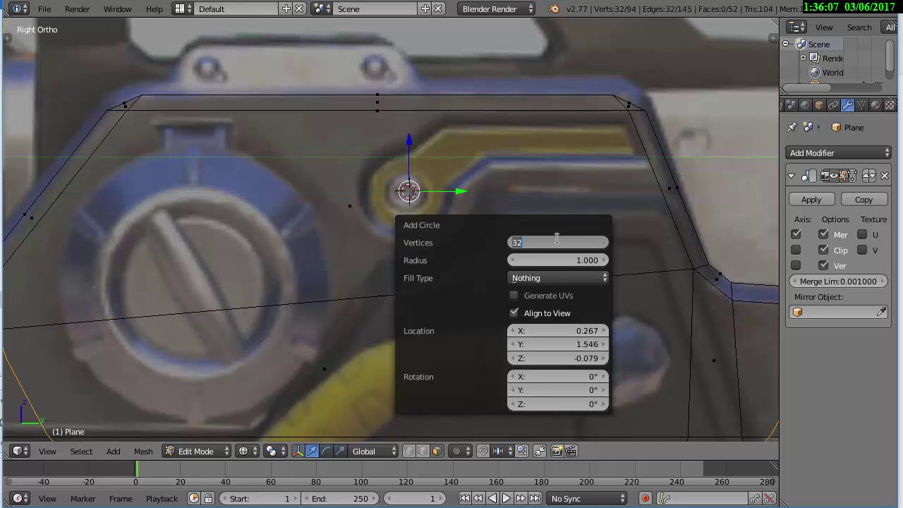
Shrink the circle, dissolve its top-right vertex, and resize it to the pivot ring
{"action": "key", "text": "s"}
{"action": "left_click", "coordinate": [538, 139]}
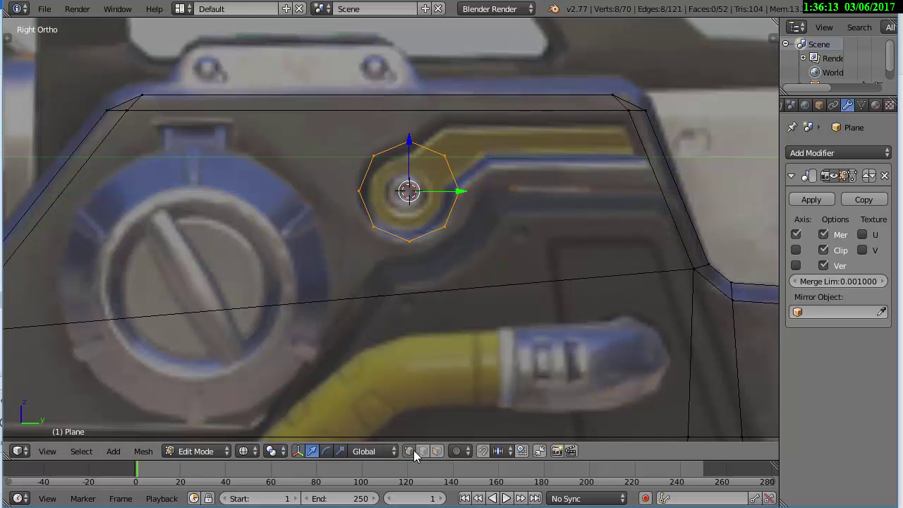
{"action": "scroll", "coordinate": [447, 207], "scroll_direction": "up", "scroll_amount": 2}
{"action": "right_click", "coordinate": [408, 192]}
{"action": "key", "text": "x"}
{"action": "left_click", "coordinate": [375, 252]}
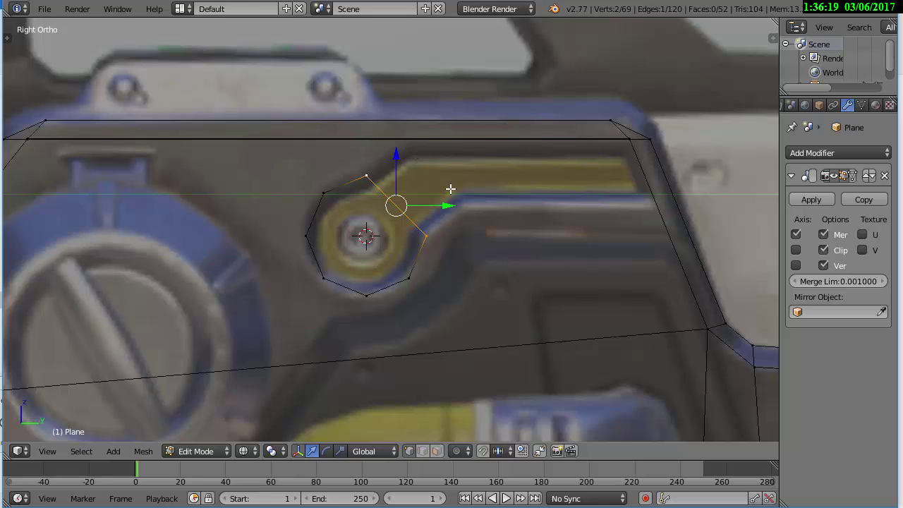
{"action": "key", "text": "ctrl+l"}
{"action": "key", "text": "s"}
{"action": "left_click", "coordinate": [459, 210]}
Extrude the circle's open ends along Y to the bracket arm and adjust the lower vertex
{"action": "right_click", "coordinate": [394, 214]}
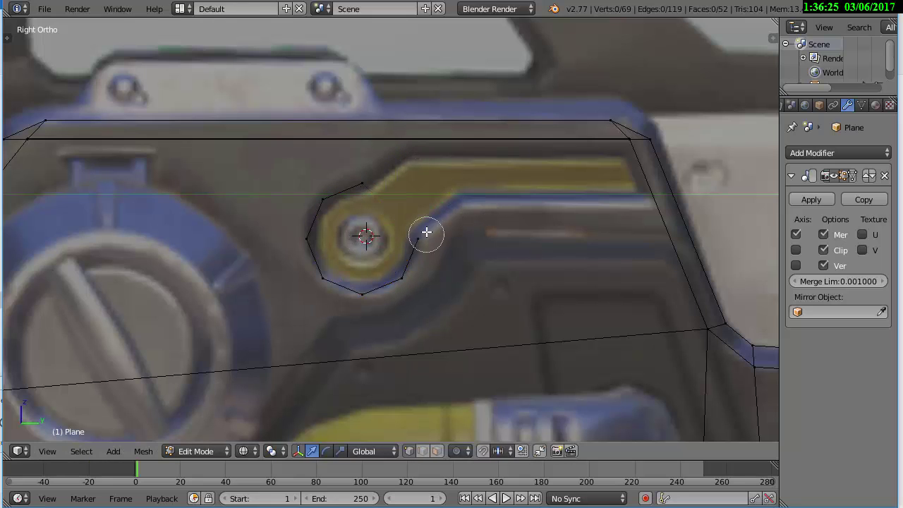
{"action": "key", "text": "e"}
{"action": "key", "text": "g"}
{"action": "key", "text": "y"}
{"action": "left_click", "coordinate": [675, 196]}
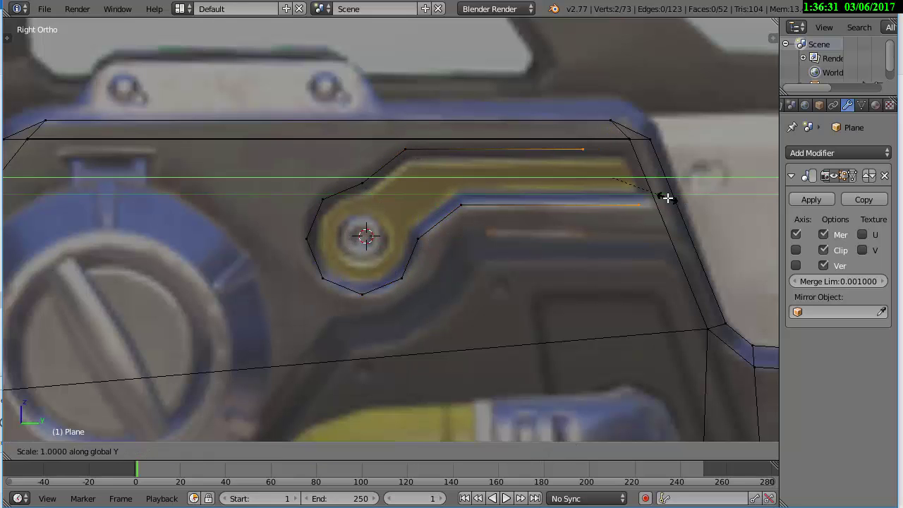
{"action": "right_click", "coordinate": [667, 197]}
{"action": "key", "text": "g"}
{"action": "key", "text": "y"}
{"action": "left_click", "coordinate": [683, 204]}
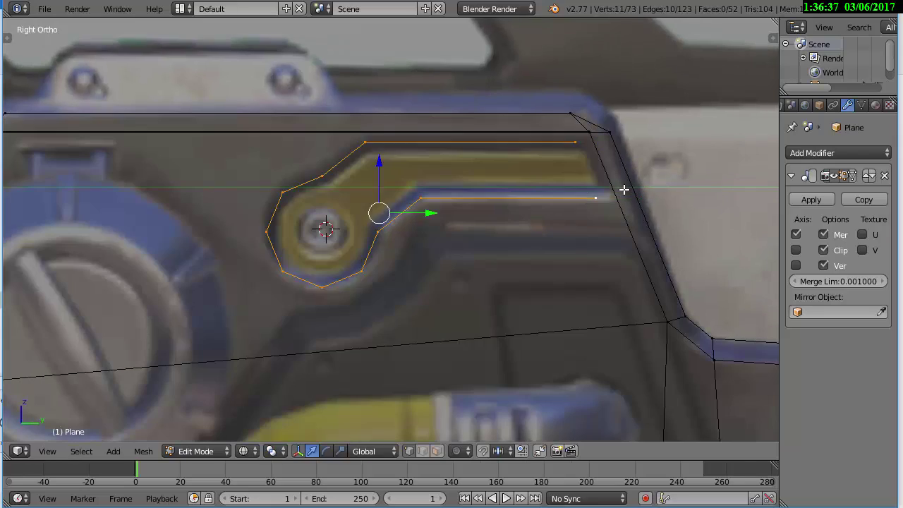
In front view, shift the bracket outline along X to set its depth
{"action": "key", "text": "KP_1"}
{"action": "key", "text": "g"}
{"action": "key", "text": "x"}
{"action": "left_click", "coordinate": [663, 216]}
{"action": "scroll", "coordinate": [459, 226], "scroll_direction": "down", "scroll_amount": 3}
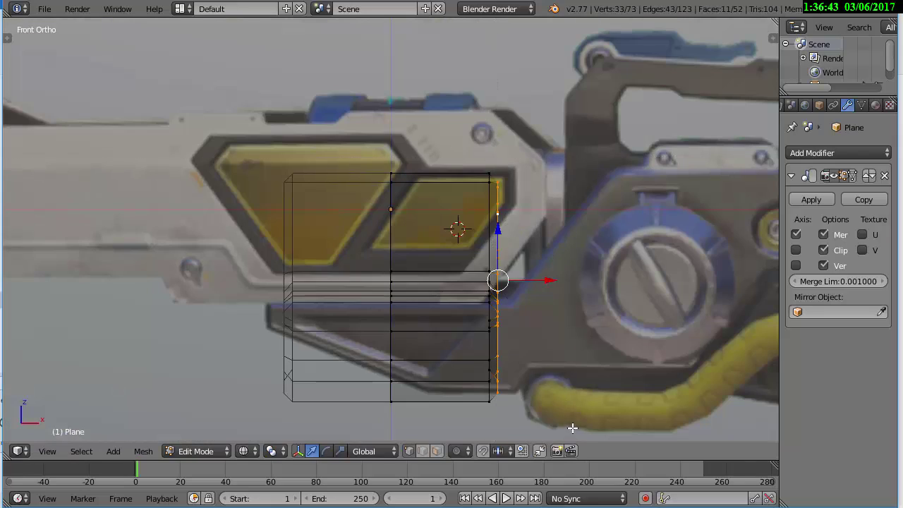
{"action": "key", "text": "KP_3"}
{"action": "scroll", "coordinate": [435, 338], "scroll_direction": "up", "scroll_amount": 3}
Fill the traced bracket outline with faces
{"action": "key", "text": "a"}
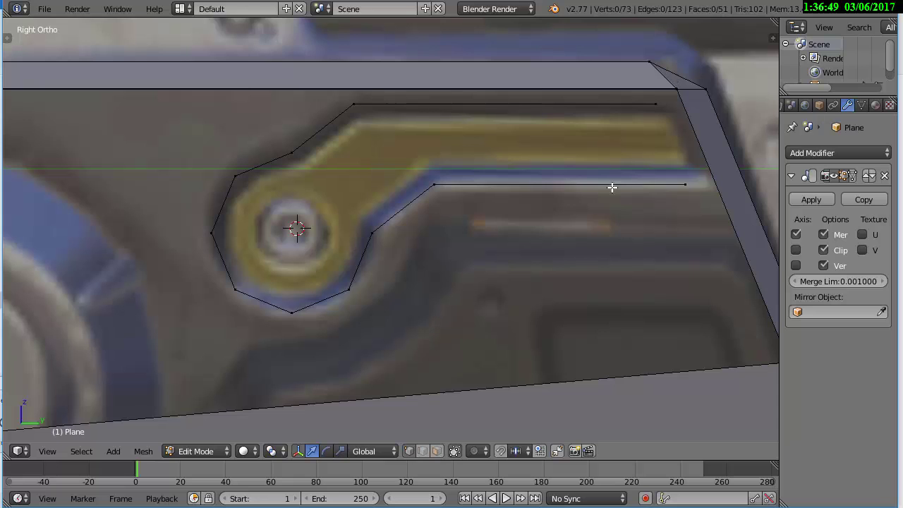
{"action": "key", "text": "f"}
{"action": "key", "text": "f"}
{"action": "key", "text": "f"}
{"action": "scroll", "coordinate": [506, 228], "scroll_direction": "down", "scroll_amount": 3}
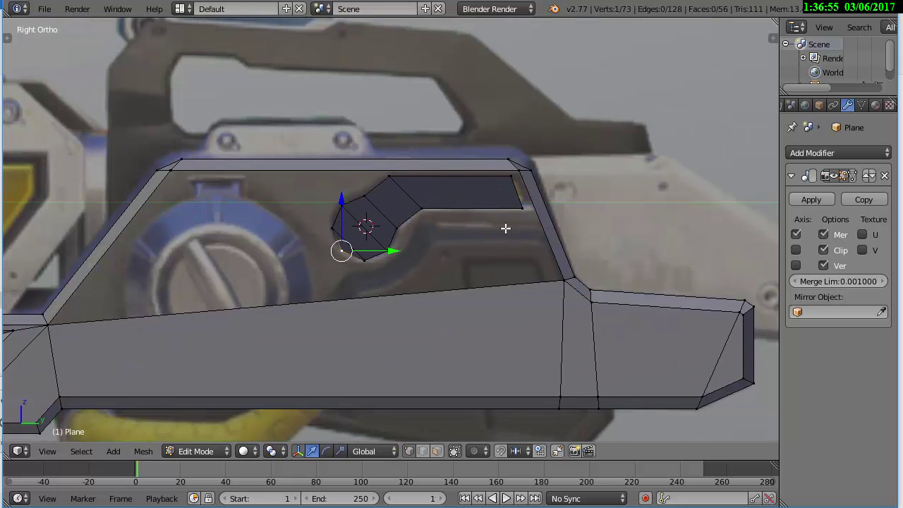
{"action": "scroll", "coordinate": [437, 201], "scroll_direction": "up", "scroll_amount": 2}
{"action": "left_click", "coordinate": [656, 232]}
Loop-cut across the top strip and fill the remaining gap with a new face
{"action": "key", "text": "ctrl+r"}
{"action": "left_click", "coordinate": [536, 56]}
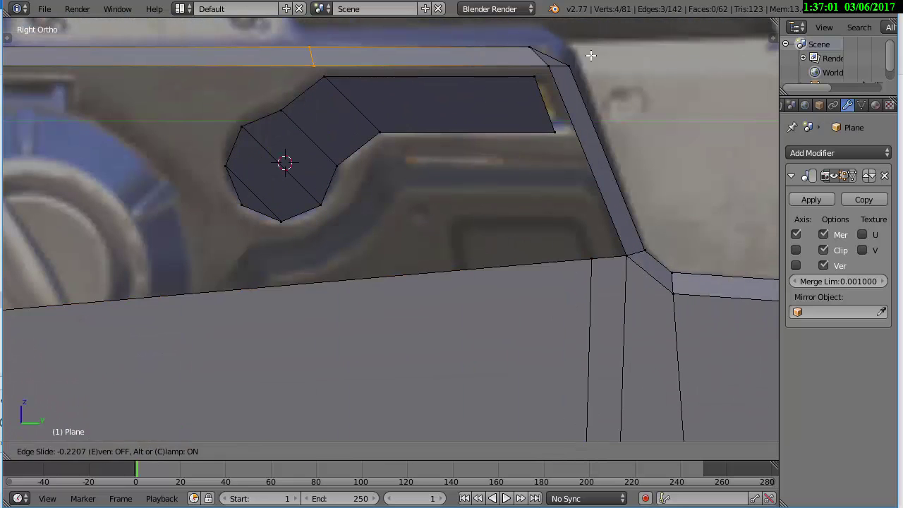
{"action": "key", "text": "Escape"}
{"action": "key", "text": "ctrl+r"}
{"action": "left_click", "coordinate": [315, 57]}
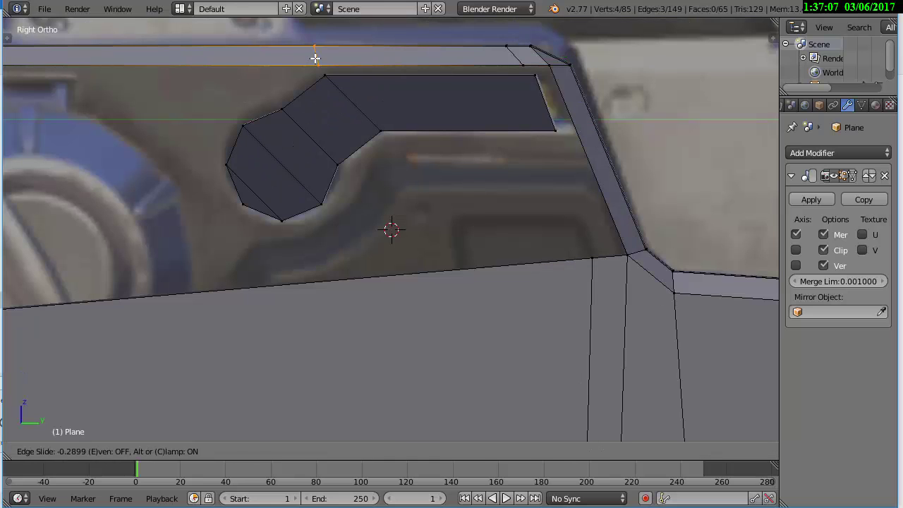
{"action": "left_click", "coordinate": [314, 56]}
{"action": "key", "text": "f"}
{"action": "key", "text": "a"}
{"action": "scroll", "coordinate": [530, 114], "scroll_direction": "up", "scroll_amount": 1}
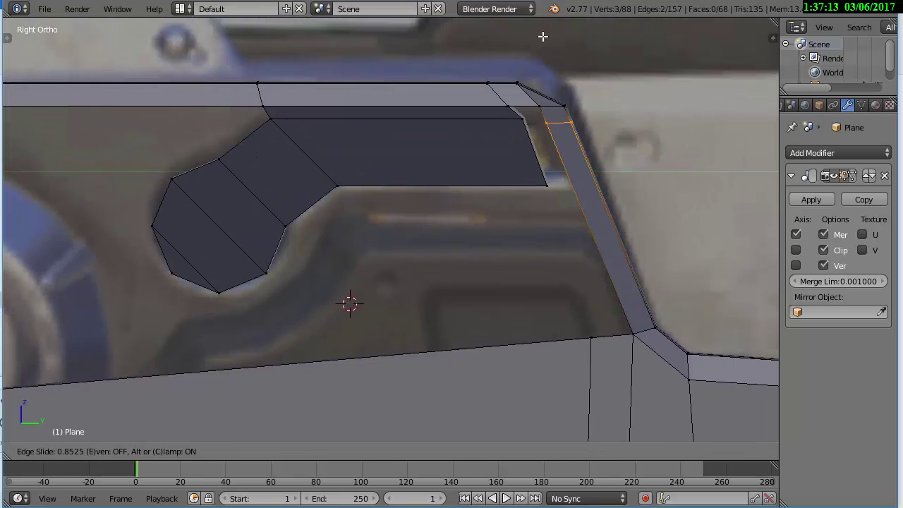
Start a bevel on the whole mesh, then merge its duplicate overlapping vertices
{"action": "key", "text": "z"}
{"action": "key", "text": "z"}
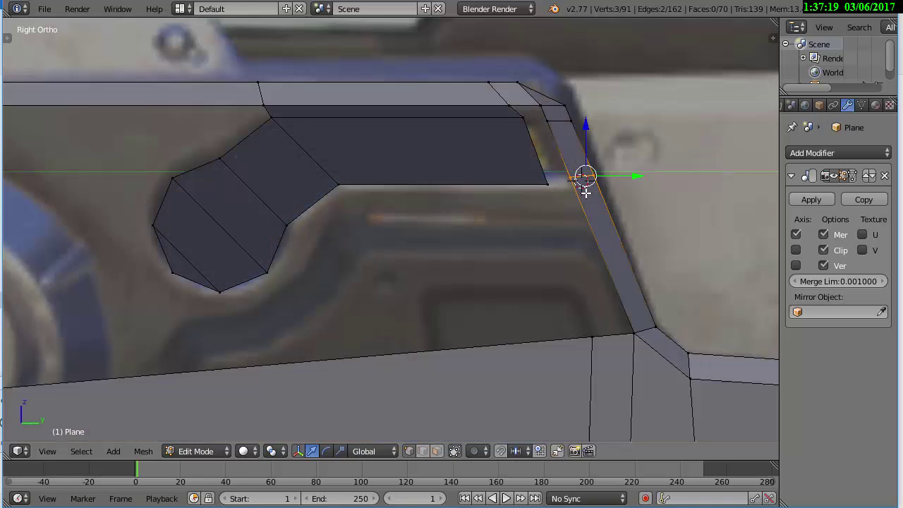
{"action": "key", "text": "a"}
{"action": "scroll", "coordinate": [615, 45], "scroll_direction": "up", "scroll_amount": 1}
{"action": "key", "text": "a"}
{"action": "key", "text": "ctrl+b"}
{"action": "key", "text": "a"}
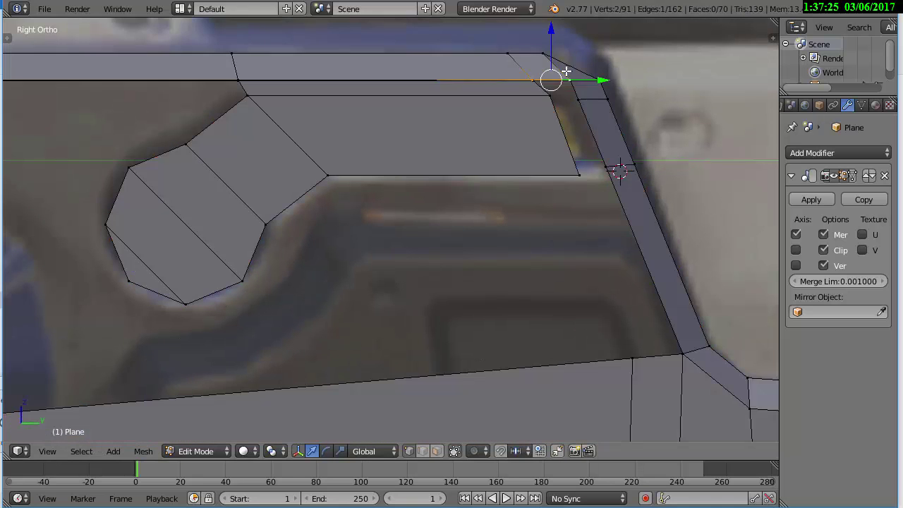
{"action": "key", "text": "a"}
{"action": "key", "text": "w"}
{"action": "left_click", "coordinate": [556, 104]}
Delete the edges at a stray corner vertex, then undo the deletion
{"action": "key", "text": "a"}
{"action": "scroll", "coordinate": [582, 124], "scroll_direction": "up", "scroll_amount": 3}
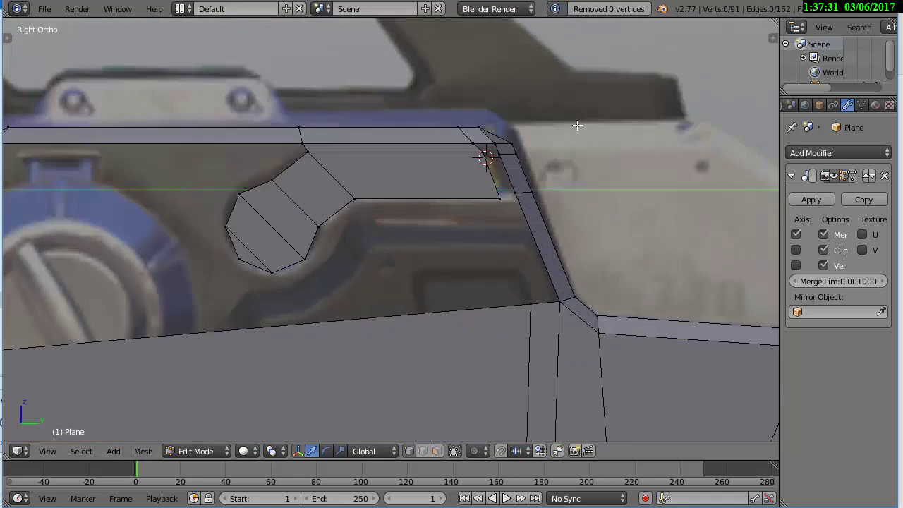
{"action": "scroll", "coordinate": [557, 134], "scroll_direction": "up", "scroll_amount": 3}
{"action": "scroll", "coordinate": [525, 170], "scroll_direction": "up", "scroll_amount": 3}
{"action": "middle_click_drag", "start_coordinate": [522, 208], "coordinate": [452, 169]}
{"action": "right_click", "coordinate": [440, 161]}
{"action": "key", "text": "x"}
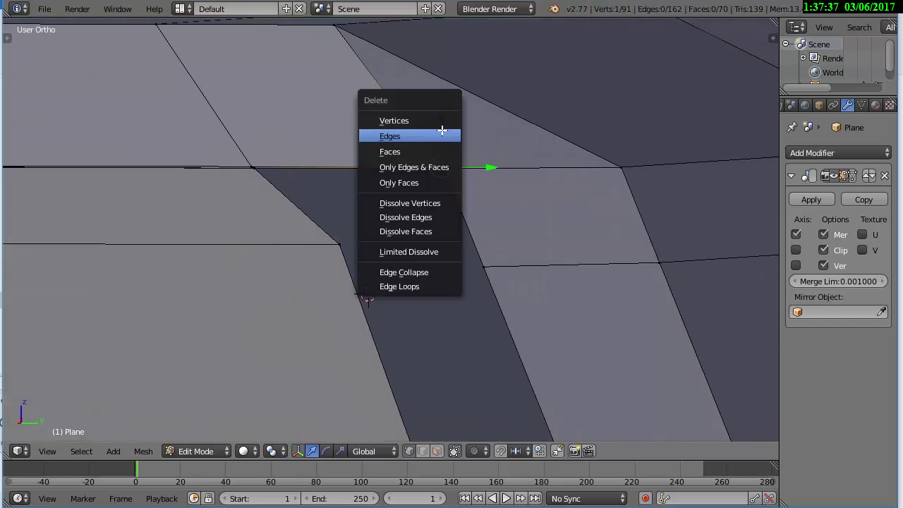
{"action": "left_click", "coordinate": [439, 133]}
{"action": "mouse_move", "coordinate": [357, 145]}
{"action": "middle_mouse_down"}
{"action": "mouse_move", "coordinate": [314, 145]}
{"action": "mouse_move", "coordinate": [329, 191]}
{"action": "middle_mouse_up"}
{"action": "key", "text": "ctrl+z"}
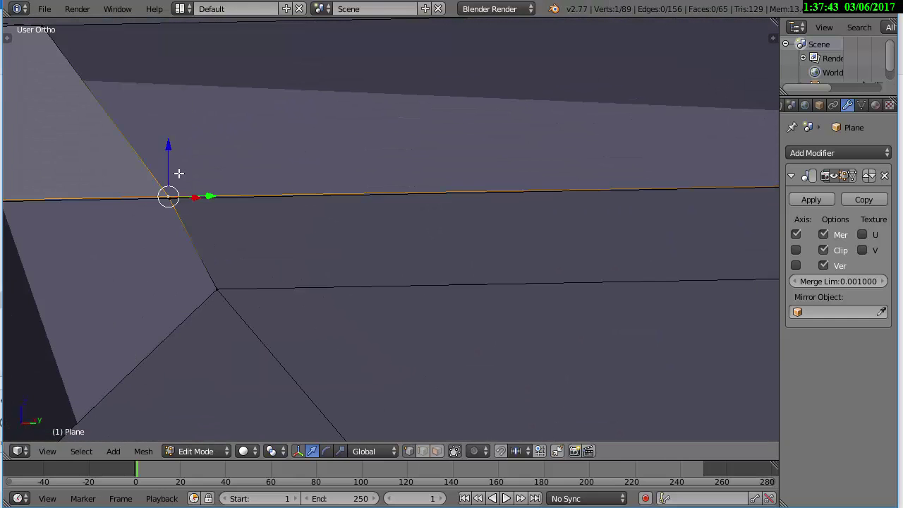
In side view, merge overlapping vertices again and delete the selected vertices
{"action": "middle_click_drag", "start_coordinate": [468, 174], "coordinate": [523, 160]}
{"action": "key", "text": "KP_1"}
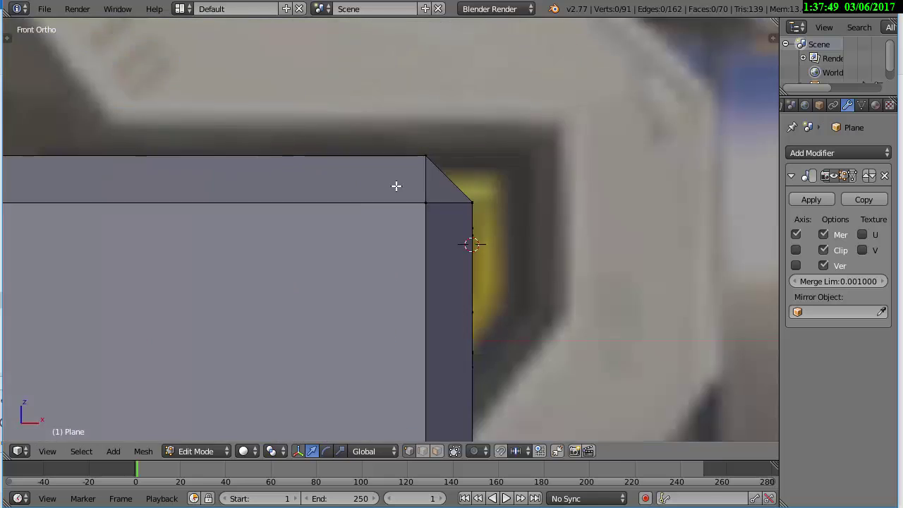
{"action": "key", "text": "z"}
{"action": "scroll", "coordinate": [401, 157], "scroll_direction": "down", "scroll_amount": 2}
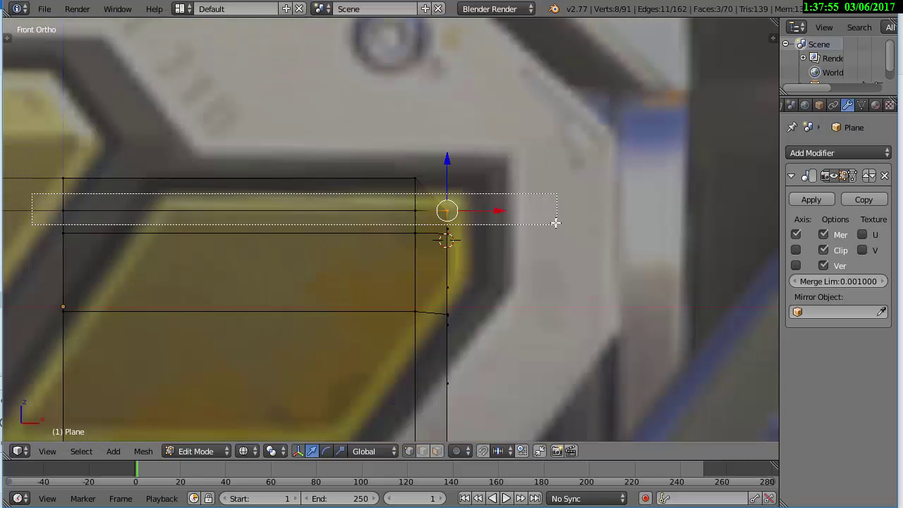
{"action": "key", "text": "KP_3"}
{"action": "key", "text": "w"}
{"action": "left_click", "coordinate": [522, 166]}
{"action": "key", "text": "z"}
{"action": "key", "text": "x"}
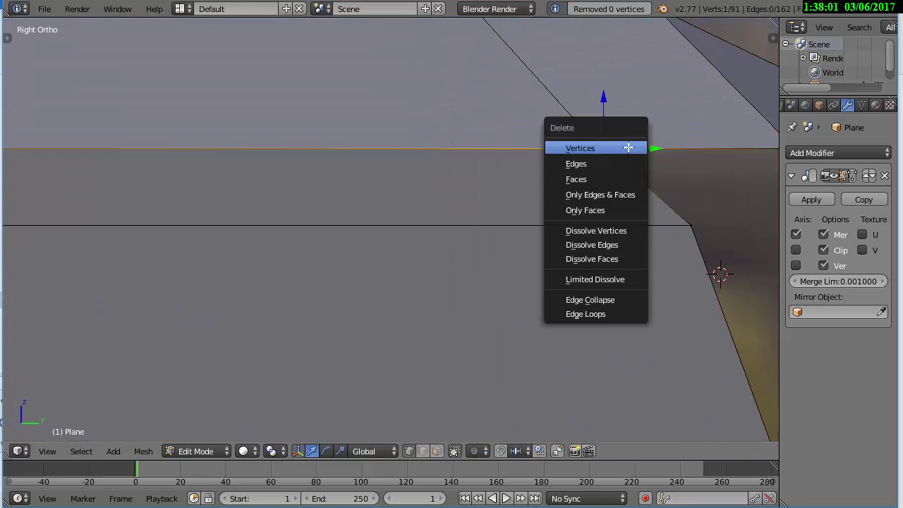
{"action": "left_click", "coordinate": [585, 147]}
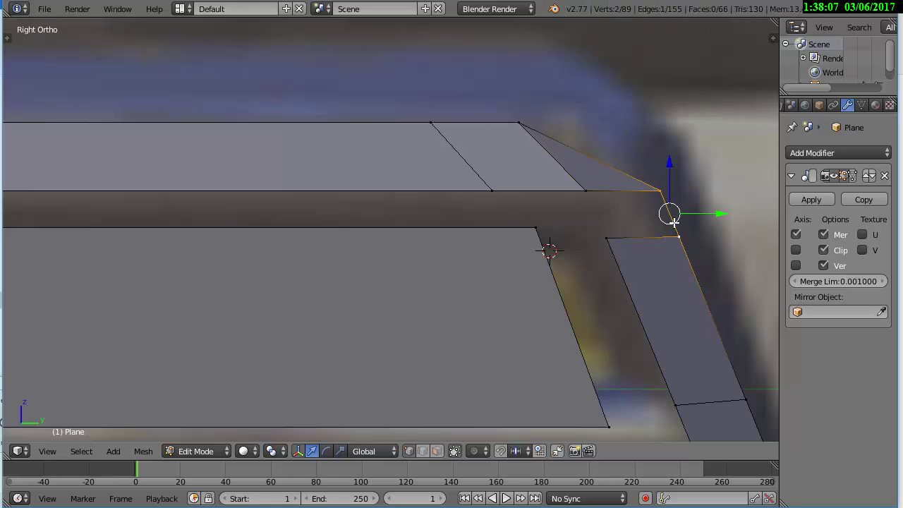
Delete a single leftover stray vertex
{"action": "scroll", "coordinate": [674, 222], "scroll_direction": "down", "scroll_amount": 3}
{"action": "right_click", "coordinate": [615, 236]}
{"action": "scroll", "coordinate": [500, 224], "scroll_direction": "up", "scroll_amount": 5}
{"action": "key", "text": "x"}
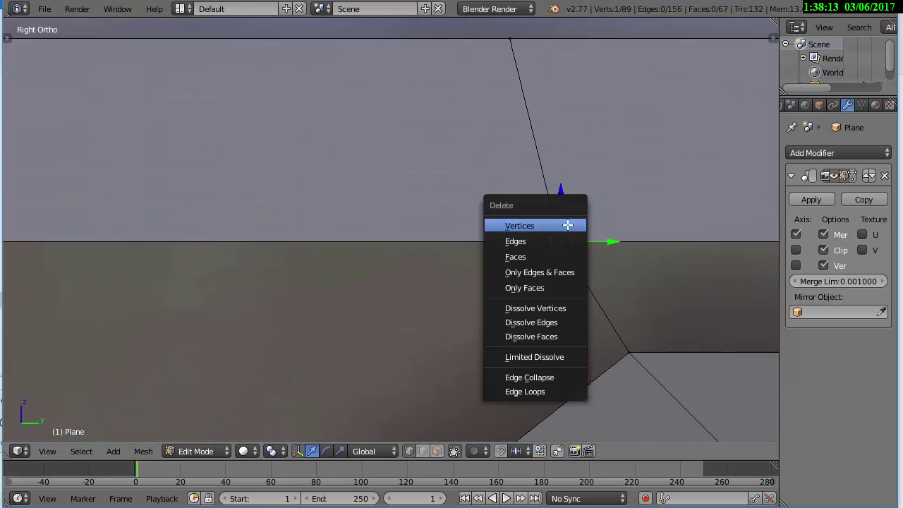
{"action": "left_click", "coordinate": [568, 225]}
{"action": "scroll", "coordinate": [362, 226], "scroll_direction": "down", "scroll_amount": 3}
{"action": "scroll", "coordinate": [262, 96], "scroll_direction": "up", "scroll_amount": 4}
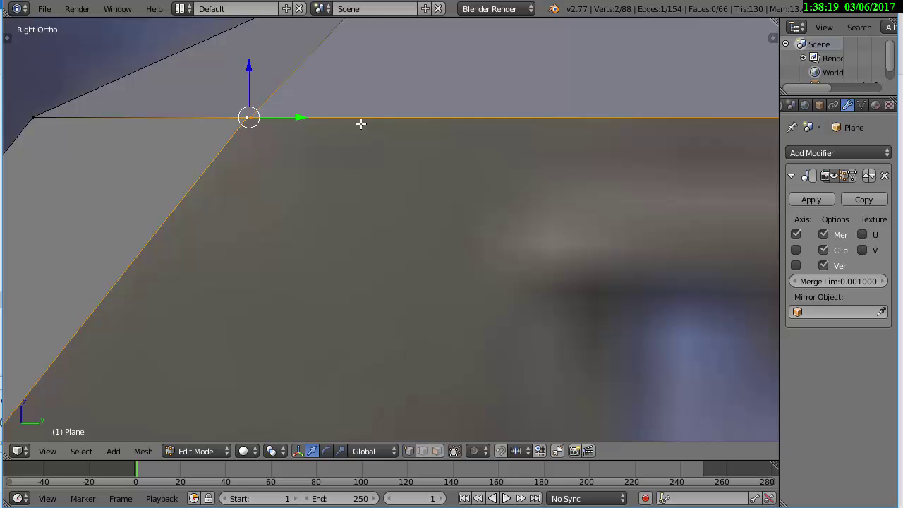
Merge the two selected vertices at their centre
{"action": "key", "text": "w"}
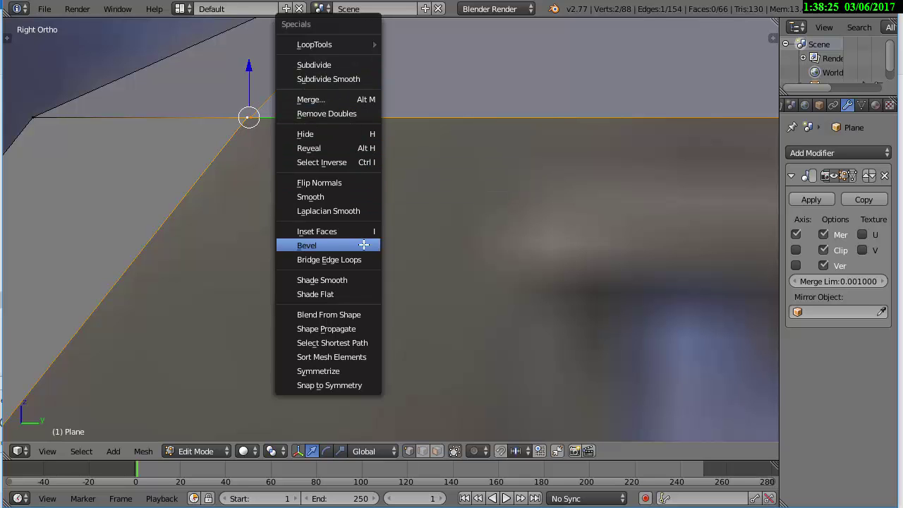
{"action": "left_click", "coordinate": [310, 99]}
{"action": "left_click", "coordinate": [332, 125]}
{"action": "scroll", "coordinate": [402, 270], "scroll_direction": "up", "scroll_amount": 4}
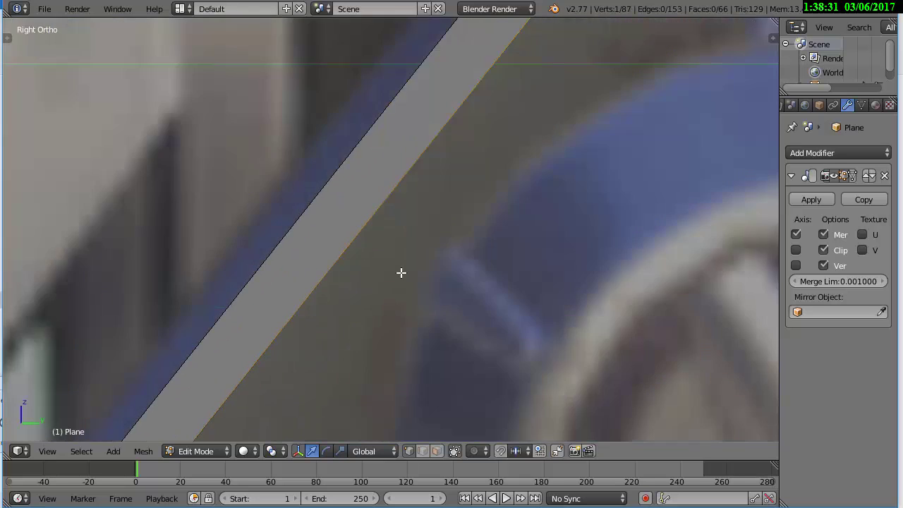
{"action": "scroll", "coordinate": [555, 110], "scroll_direction": "up", "scroll_amount": 3}
{"action": "scroll", "coordinate": [554, 111], "scroll_direction": "down", "scroll_amount": 5}
{"action": "scroll", "coordinate": [555, 165], "scroll_direction": "up", "scroll_amount": 3}
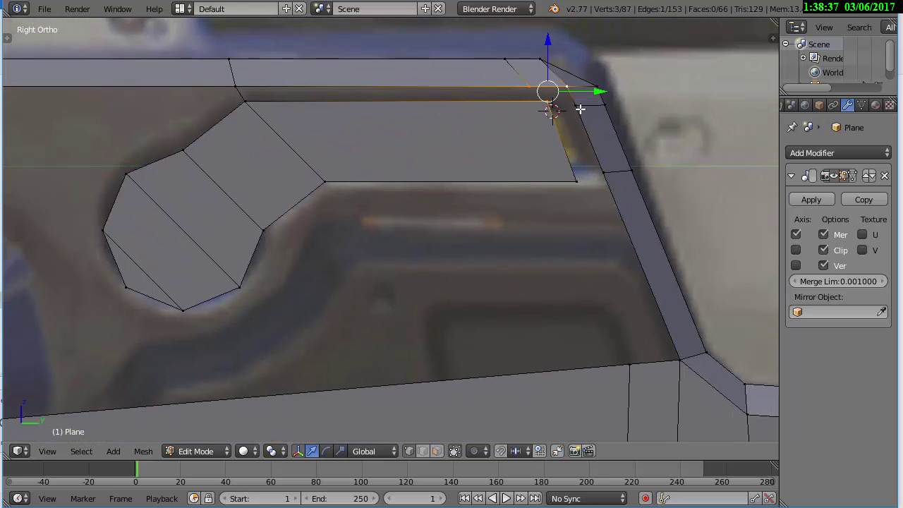
{"action": "scroll", "coordinate": [555, 105], "scroll_direction": "up", "scroll_amount": 5, "text": "ctrl"}
Add two centred edge loops through the lower face of the panel
{"action": "key", "text": "ctrl+r"}
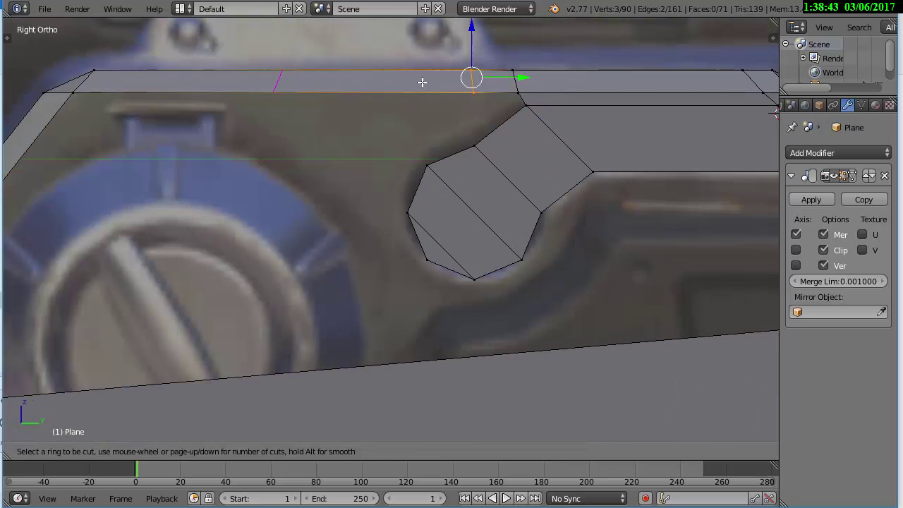
{"action": "scroll", "coordinate": [522, 89], "scroll_direction": "down", "scroll_amount": 2}
{"action": "left_click", "coordinate": [478, 221]}
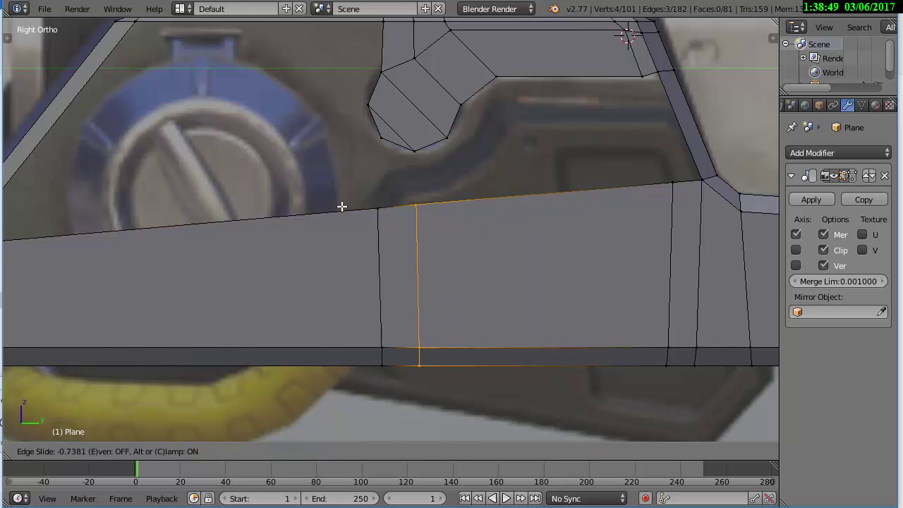
{"action": "left_click", "coordinate": [383, 191]}
{"action": "key", "text": "ctrl+r"}
{"action": "left_click", "coordinate": [512, 176]}
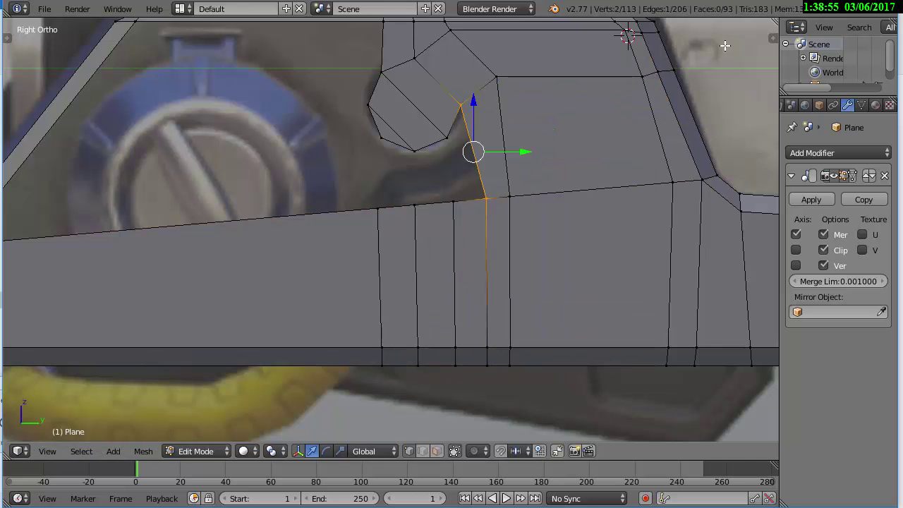
{"action": "middle_click_drag", "start_coordinate": [725, 45], "coordinate": [539, 132], "text": "shift"}
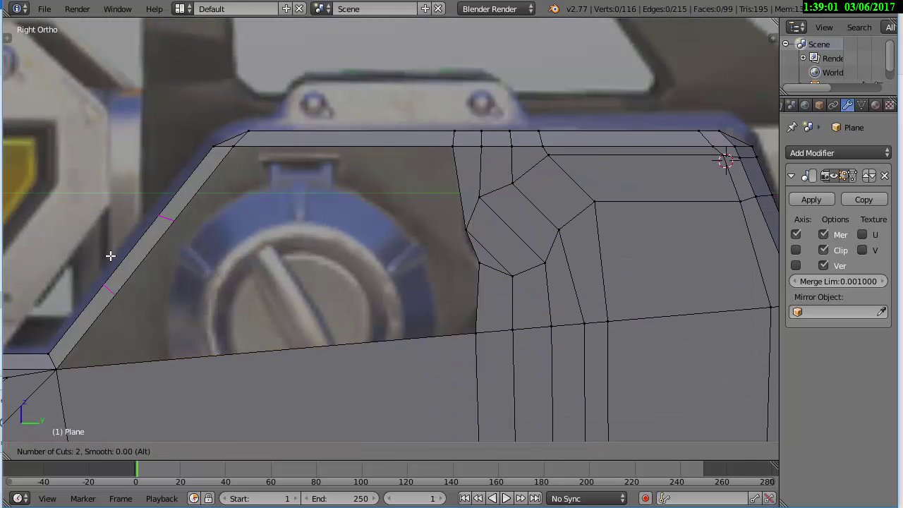
{"action": "right_click", "coordinate": [110, 255]}
Fill the missing panel faces and select the faces around the octagon
{"action": "key", "text": "f"}
{"action": "key", "text": "f"}
{"action": "middle_click_drag", "start_coordinate": [521, 280], "coordinate": [281, 285], "text": "shift"}
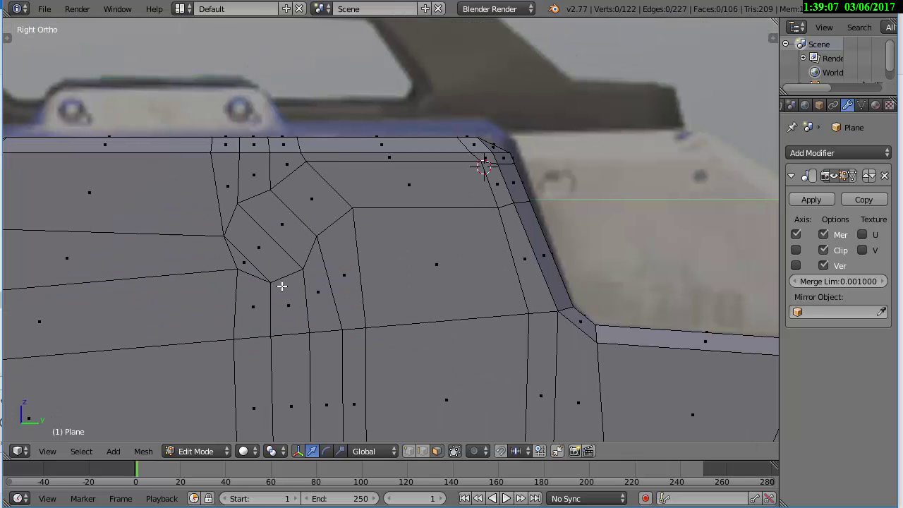
{"action": "right_click", "coordinate": [297, 233], "text": "alt"}
{"action": "key", "text": "KP_1"}
{"action": "right_click", "coordinate": [482, 215]}
{"action": "key", "text": "z"}
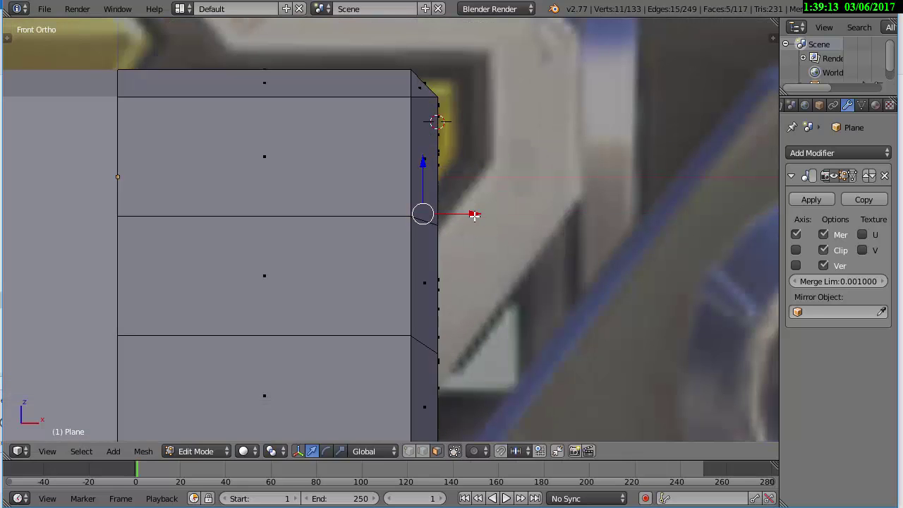
{"action": "key", "text": "KP_3"}
Extrude the octagon ring and channel faces and scale them inward into a recess
{"action": "right_click", "coordinate": [257, 175]}
{"action": "right_click", "coordinate": [135, 278], "text": "alt"}
{"action": "key", "text": "e"}
{"action": "key", "text": "s"}
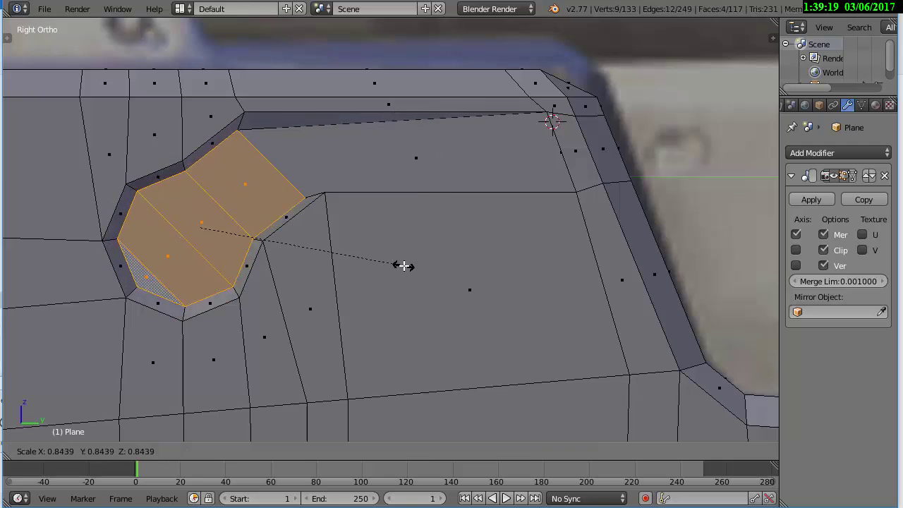
{"action": "left_click", "coordinate": [403, 262]}
Move the channel edges to match the yellow inset in the reference
{"action": "right_click", "coordinate": [440, 182]}
{"action": "key", "text": "z"}
{"action": "right_click", "coordinate": [574, 205]}
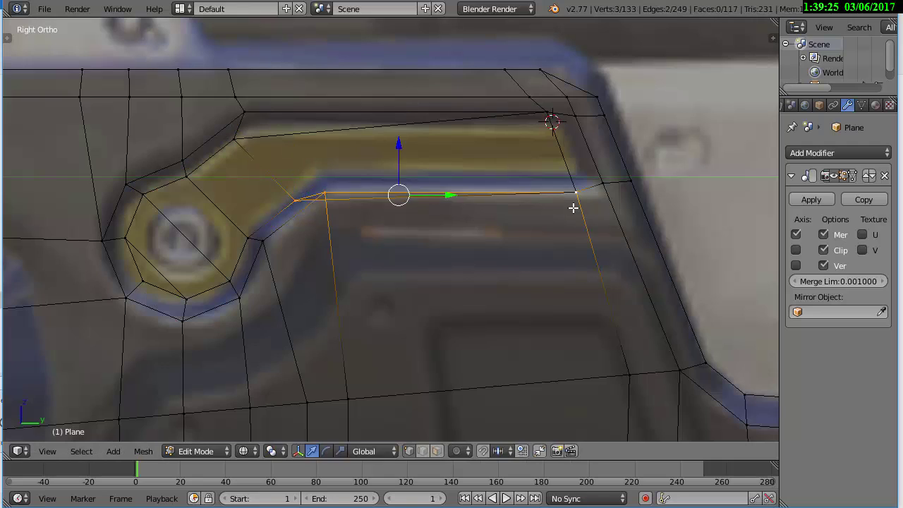
{"action": "key", "text": "z"}
{"action": "mouse_move", "coordinate": [515, 155]}
{"action": "middle_mouse_down"}
{"action": "mouse_move", "coordinate": [558, 165]}
{"action": "mouse_move", "coordinate": [536, 129]}
{"action": "middle_mouse_up"}
{"action": "key", "text": "KP_3"}
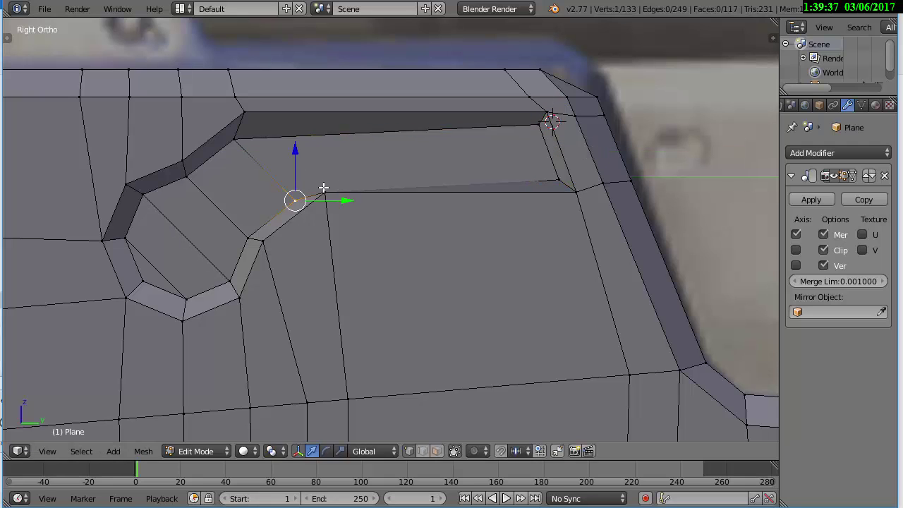
{"action": "left_click", "coordinate": [278, 132]}
Return to object mode and orbit around the housing to inspect the recesses
{"action": "scroll", "coordinate": [278, 132], "scroll_direction": "down", "scroll_amount": 4}
{"action": "key", "text": "Tab"}
{"action": "mouse_move", "coordinate": [279, 132]}
{"action": "middle_mouse_down"}
{"action": "mouse_move", "coordinate": [358, 214]}
{"action": "mouse_move", "coordinate": [595, 213]}
{"action": "middle_mouse_up"}
{"action": "key", "text": "KP_3"}
{"action": "scroll", "coordinate": [596, 220], "scroll_direction": "up", "scroll_amount": 4}
Back in edit mode, extend the housing's top edge forward toward the white nose
{"action": "scroll", "coordinate": [459, 253], "scroll_direction": "up", "scroll_amount": 2}
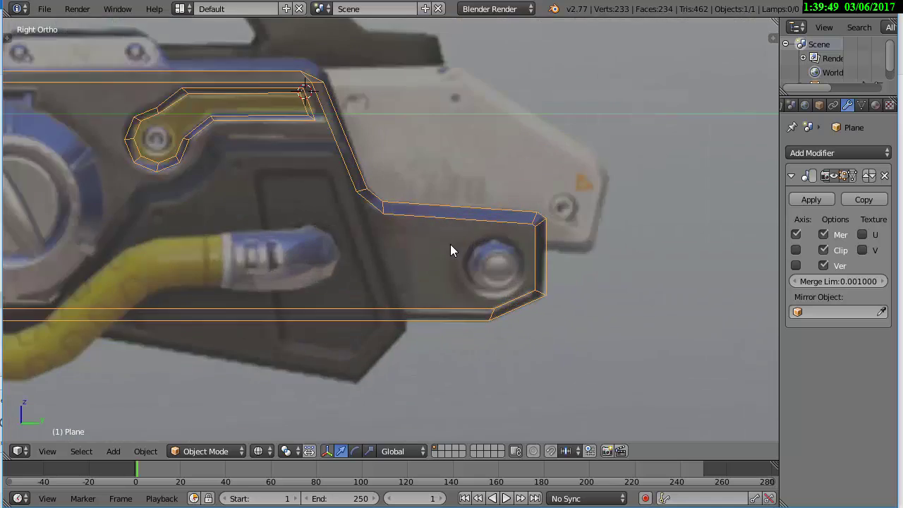
{"action": "key", "text": "Tab"}
{"action": "scroll", "coordinate": [581, 369], "scroll_direction": "up", "scroll_amount": 1}
{"action": "scroll", "coordinate": [426, 250], "scroll_direction": "down", "scroll_amount": 1}
{"action": "middle_click_drag", "start_coordinate": [426, 249], "coordinate": [338, 298], "text": "shift"}
{"action": "scroll", "coordinate": [338, 298], "scroll_direction": "up", "scroll_amount": 3}
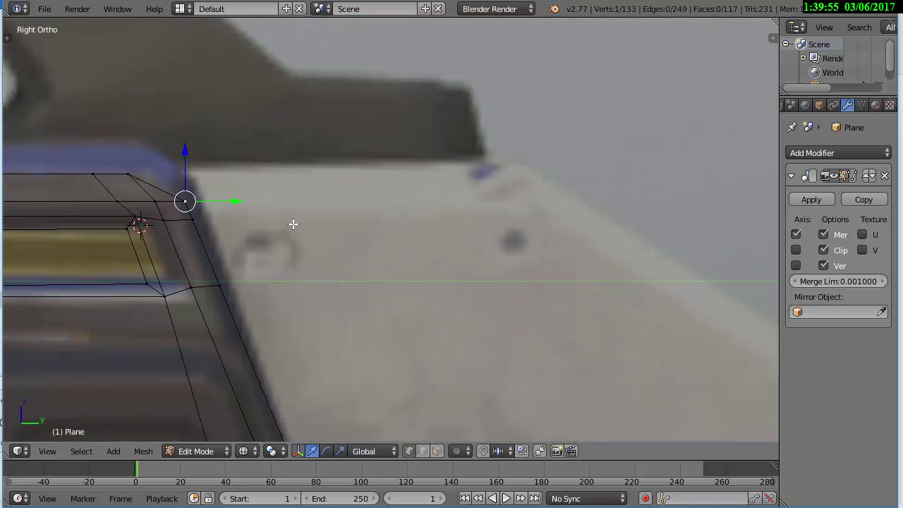
{"action": "middle_click_drag", "start_coordinate": [294, 224], "coordinate": [294, 217], "text": "shift"}
{"action": "scroll", "coordinate": [294, 217], "scroll_direction": "down", "scroll_amount": 3}
{"action": "left_click_drag", "start_coordinate": [339, 199], "coordinate": [536, 204]}
{"action": "middle_click_drag", "start_coordinate": [536, 205], "coordinate": [377, 152], "text": "shift"}
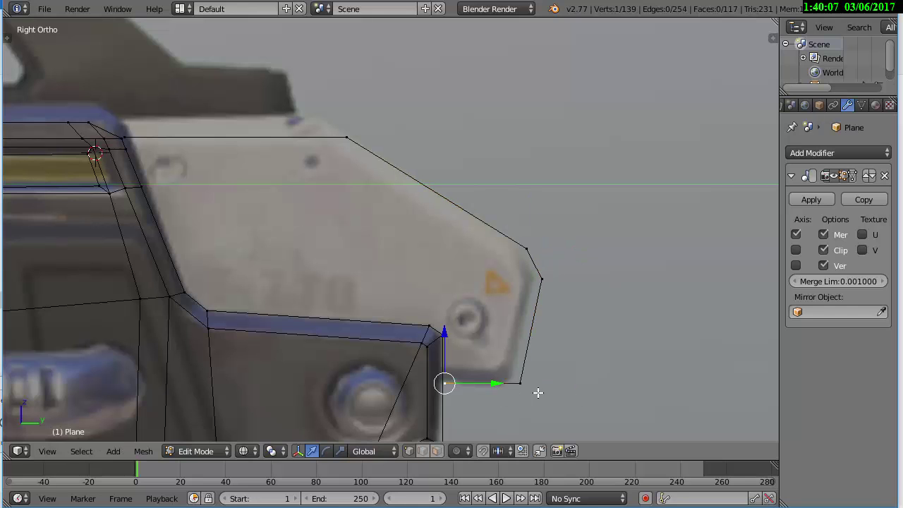
Trace the nose outline with new vertices along the Y axis to its lower corner
{"action": "key", "text": "g"}
{"action": "key", "text": "y"}
{"action": "left_click", "coordinate": [564, 362]}
{"action": "scroll", "coordinate": [564, 363], "scroll_direction": "up", "scroll_amount": 2}
{"action": "middle_click_drag", "start_coordinate": [564, 363], "coordinate": [427, 321], "text": "shift"}
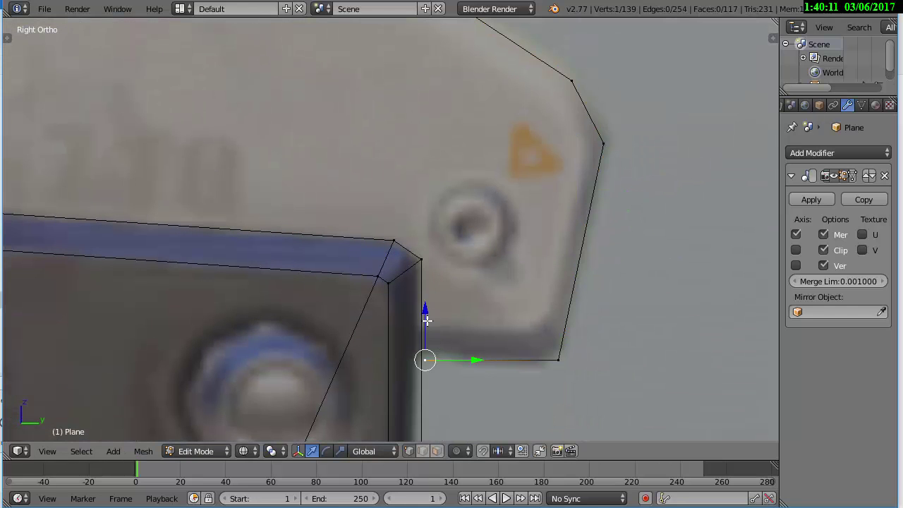
{"action": "left_click", "coordinate": [428, 215]}
{"action": "scroll", "coordinate": [432, 218], "scroll_direction": "up", "scroll_amount": 2}
{"action": "middle_click_drag", "start_coordinate": [431, 218], "coordinate": [429, 258], "text": "shift"}
{"action": "scroll", "coordinate": [97, 225], "scroll_direction": "up", "scroll_amount": 2}
Extrude one more vertex along the upper nose edge
{"action": "key", "text": "e"}
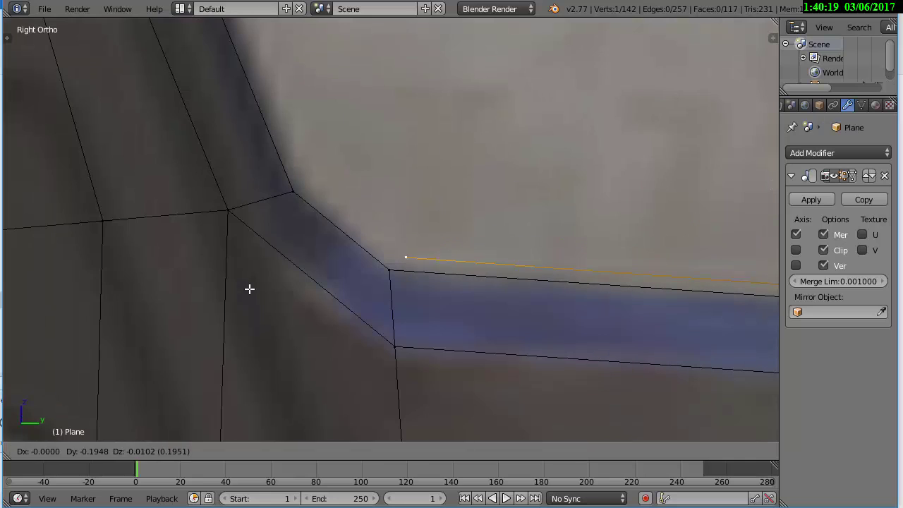
{"action": "left_click", "coordinate": [347, 238]}
{"action": "scroll", "coordinate": [347, 238], "scroll_direction": "down", "scroll_amount": 3}
{"action": "middle_click_drag", "start_coordinate": [445, 343], "coordinate": [496, 260], "text": "shift"}
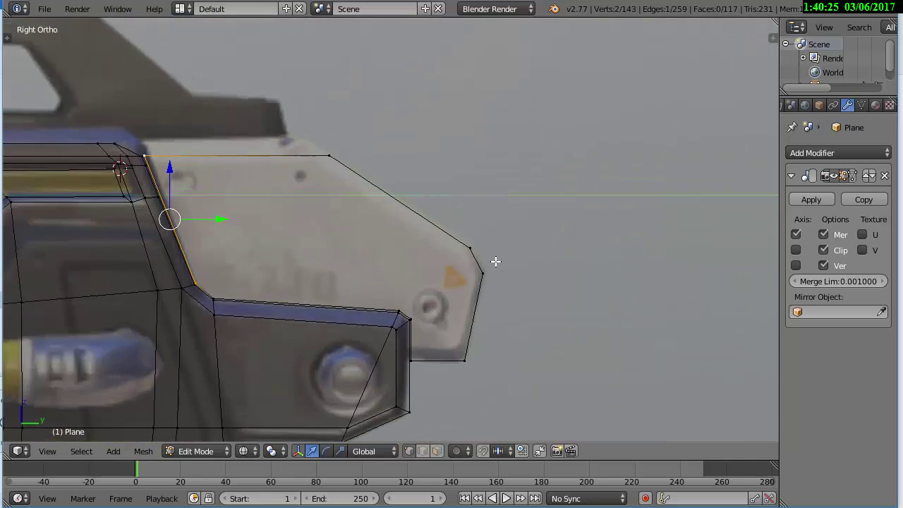
{"action": "scroll", "coordinate": [427, 261], "scroll_direction": "up", "scroll_amount": 2}
Add a centred edge loop across the nose
{"action": "key", "text": "ctrl+r"}
{"action": "left_click", "coordinate": [427, 261]}
{"action": "right_click", "coordinate": [383, 297]}
{"action": "scroll", "coordinate": [383, 296], "scroll_direction": "down", "scroll_amount": 2}
{"action": "middle_click_drag", "start_coordinate": [316, 86], "coordinate": [401, 130], "text": "shift"}
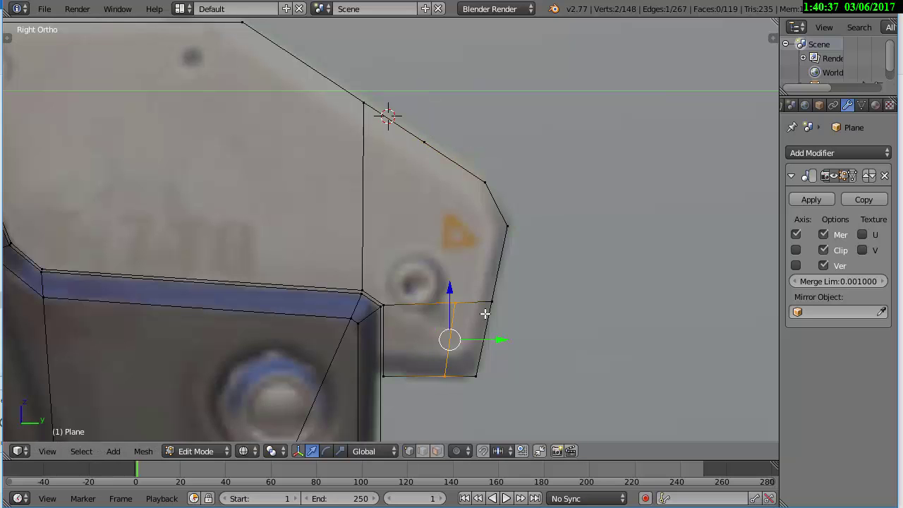
Fill the nose faces and join upper and lower vertices to form vertical strips
{"action": "key", "text": "f"}
{"action": "right_click", "coordinate": [363, 198]}
{"action": "middle_click_drag", "start_coordinate": [278, 257], "coordinate": [452, 327], "text": "shift"}
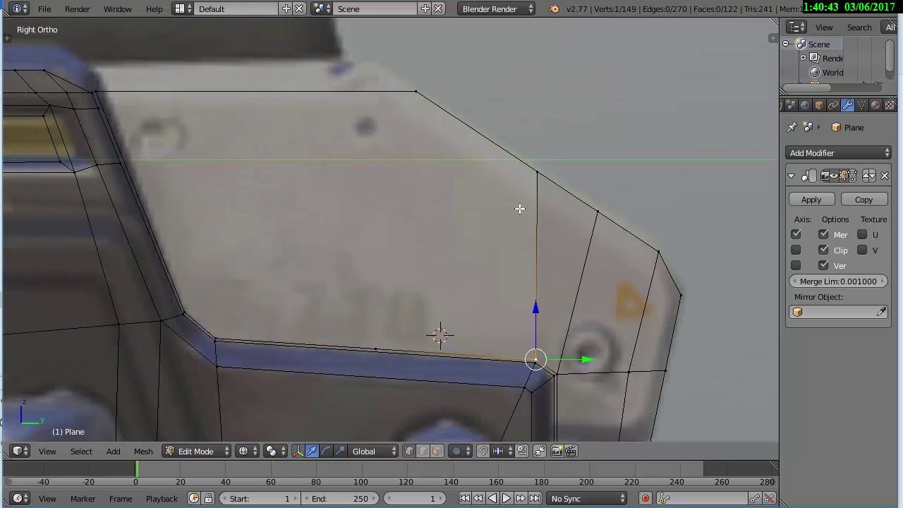
{"action": "right_click", "coordinate": [375, 349]}
{"action": "right_click", "coordinate": [415, 92], "text": "shift"}
{"action": "key", "text": "j"}
{"action": "scroll", "coordinate": [389, 109], "scroll_direction": "down", "scroll_amount": 2}
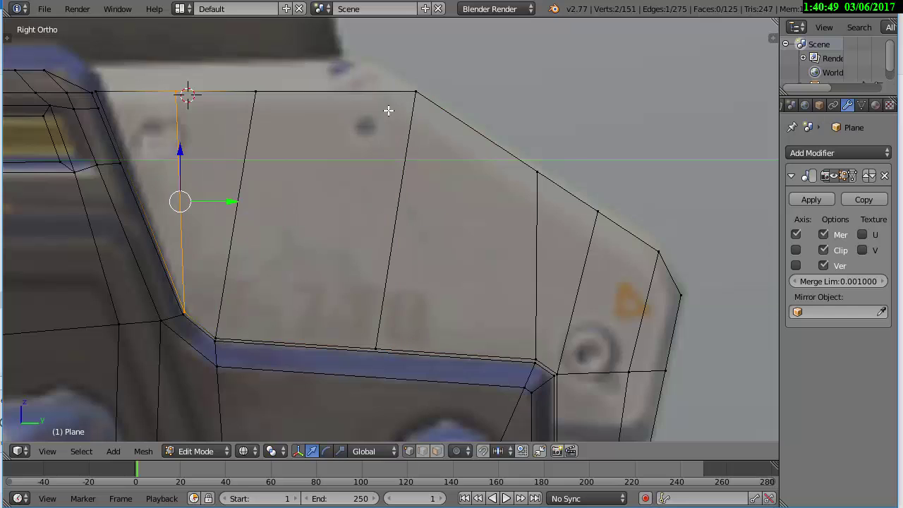
{"action": "scroll", "coordinate": [389, 129], "scroll_direction": "down", "scroll_amount": 2}
{"action": "middle_click_drag", "start_coordinate": [389, 130], "coordinate": [302, 171]}
Extrude the nose faces outward into a block and delete the leftover stray vertex
{"action": "key", "text": "z"}
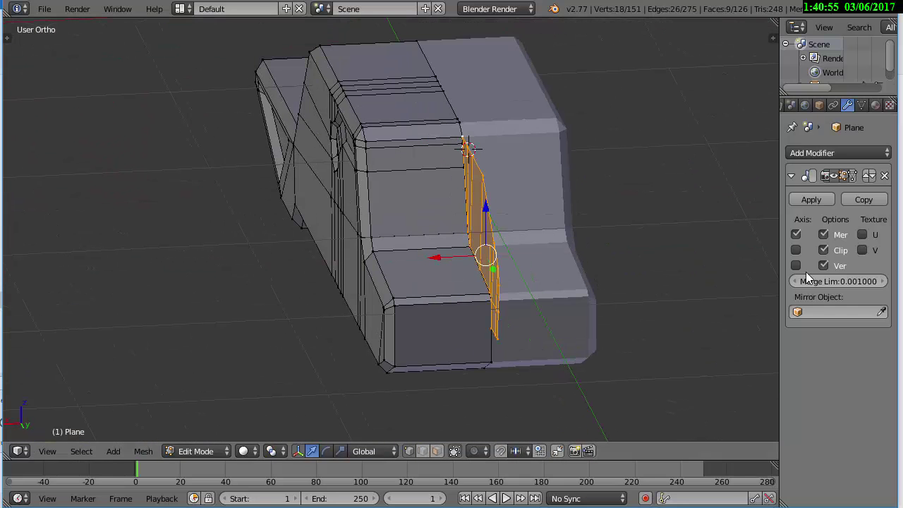
{"action": "key", "text": "e"}
{"action": "left_click", "coordinate": [484, 256]}
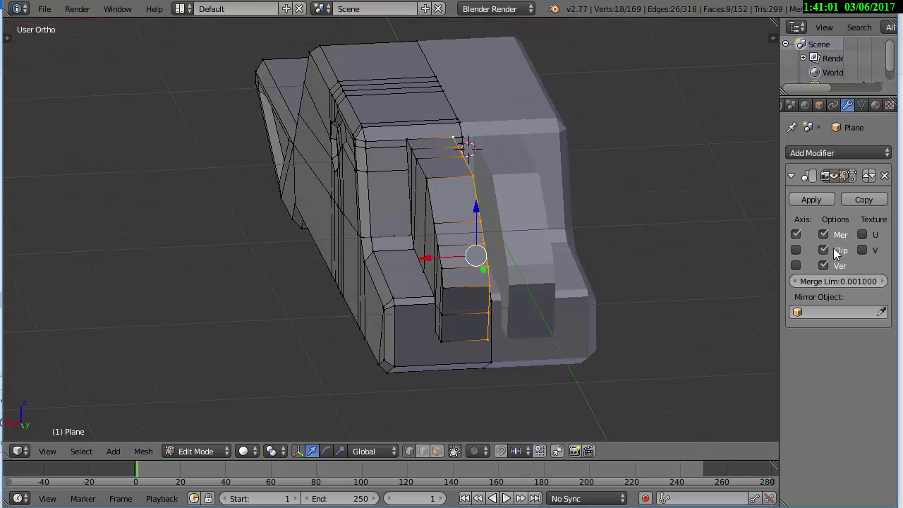
{"action": "key", "text": "x"}
{"action": "left_click", "coordinate": [491, 257]}
{"action": "middle_click_drag", "start_coordinate": [491, 257], "coordinate": [475, 278]}
{"action": "scroll", "coordinate": [461, 219], "scroll_direction": "down", "scroll_amount": 3}
{"action": "scroll", "coordinate": [475, 303], "scroll_direction": "up", "scroll_amount": 5}
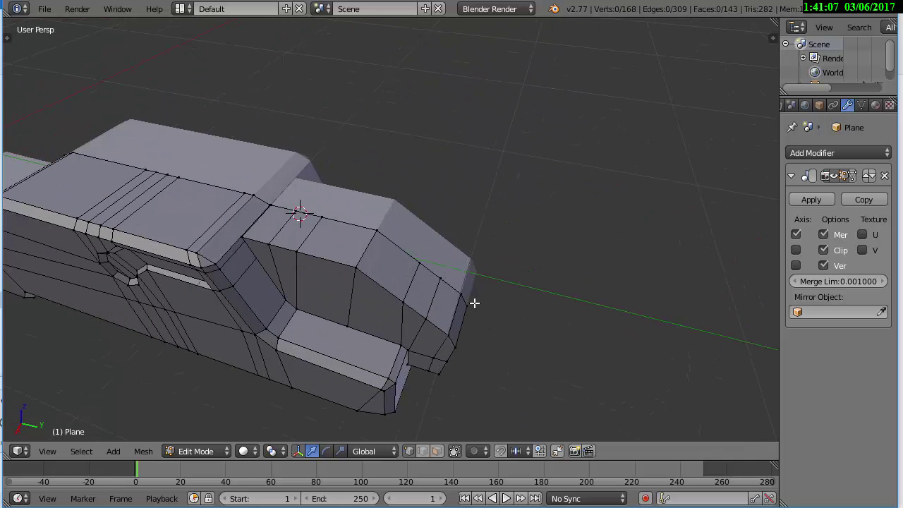
Select the whole connected nose part, checking it from the orthographic side view
{"action": "key", "text": "KP_3"}
{"action": "key", "text": "KP_5"}
{"action": "scroll", "coordinate": [541, 300], "scroll_direction": "down", "scroll_amount": 3}
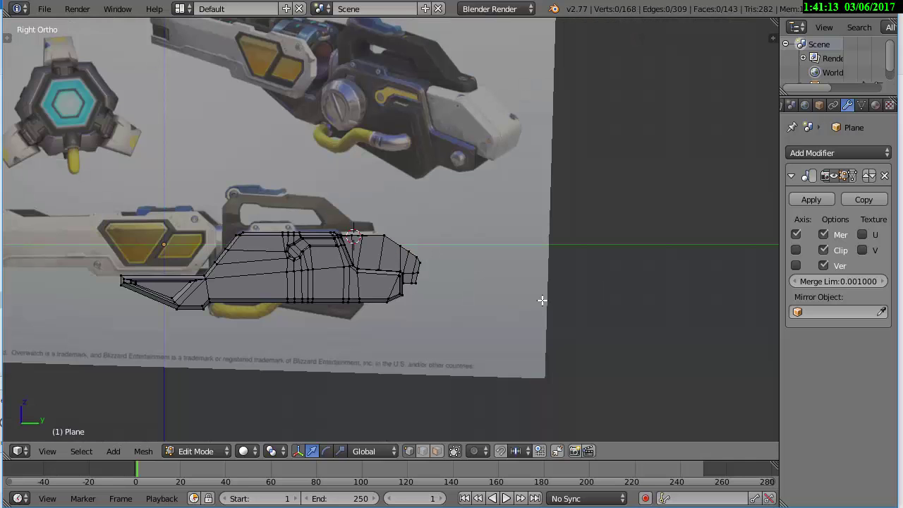
{"action": "middle_click_drag", "start_coordinate": [465, 196], "coordinate": [270, 274]}
{"action": "scroll", "coordinate": [271, 274], "scroll_direction": "up", "scroll_amount": 5}
{"action": "left_click", "coordinate": [407, 210]}
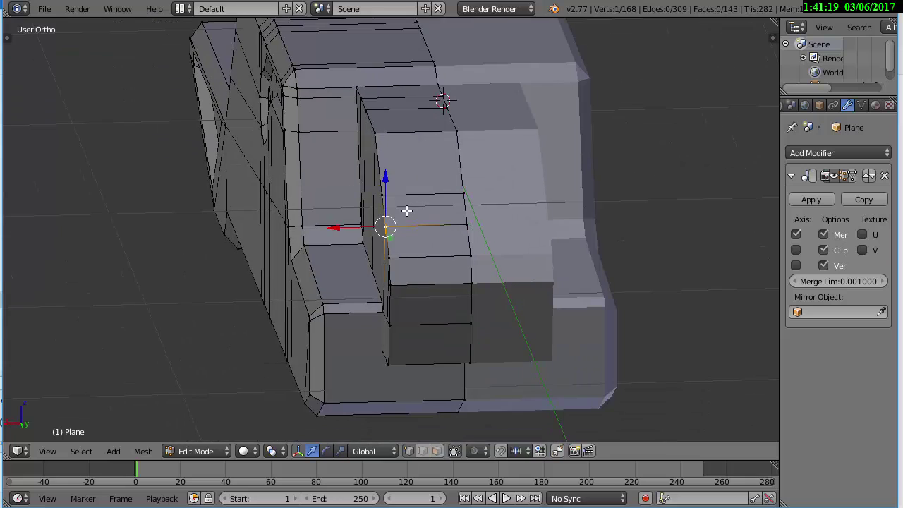
{"action": "left_click", "coordinate": [357, 247], "text": "alt"}
{"action": "left_click", "coordinate": [311, 245]}
{"action": "key", "text": "ctrl+l"}
{"action": "middle_click_drag", "start_coordinate": [302, 195], "coordinate": [298, 169]}
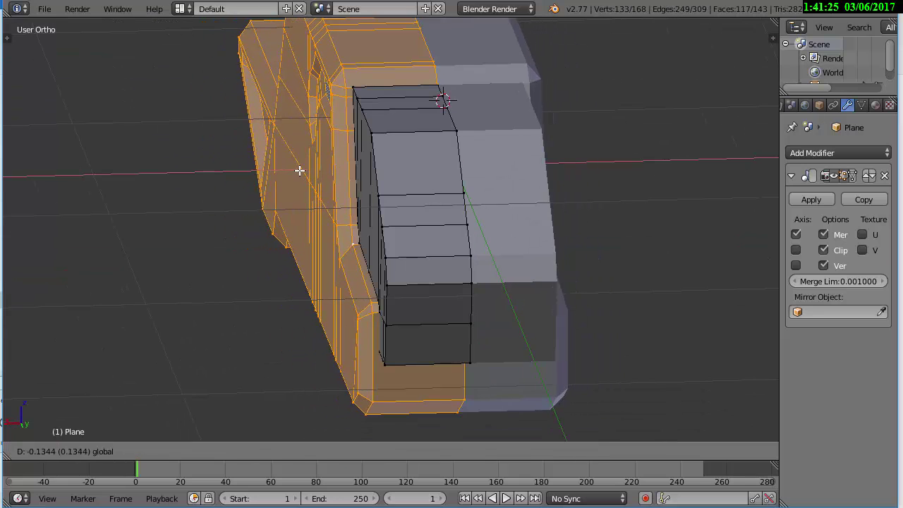
{"action": "scroll", "coordinate": [299, 169], "scroll_direction": "down", "scroll_amount": 3}
{"action": "middle_click_drag", "start_coordinate": [353, 171], "coordinate": [366, 199]}
{"action": "scroll", "coordinate": [366, 200], "scroll_direction": "up", "scroll_amount": 3}
Bevel the edge loop running across the nose
{"action": "key", "text": "KP_3"}
{"action": "key", "text": "z"}
{"action": "left_click", "coordinate": [494, 372], "text": "alt"}
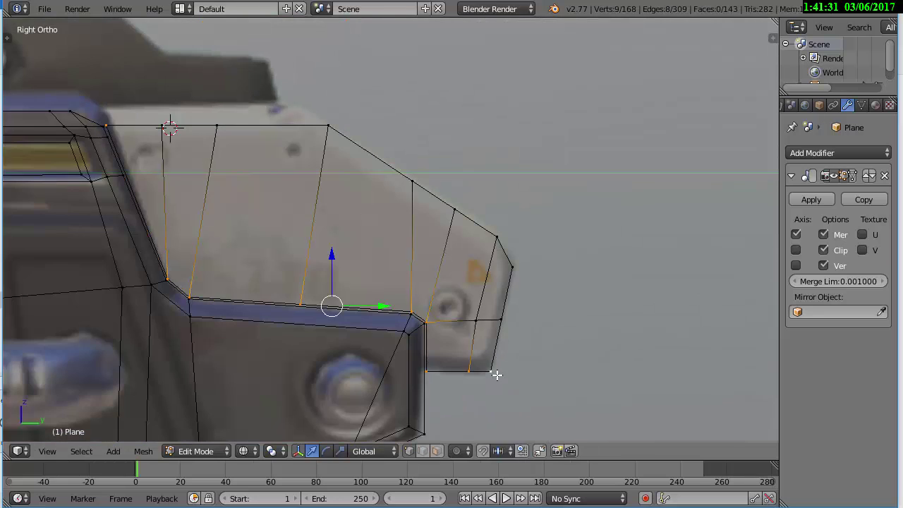
{"action": "middle_click_drag", "start_coordinate": [512, 258], "coordinate": [416, 363]}
{"action": "key", "text": "z"}
{"action": "key", "text": "w"}
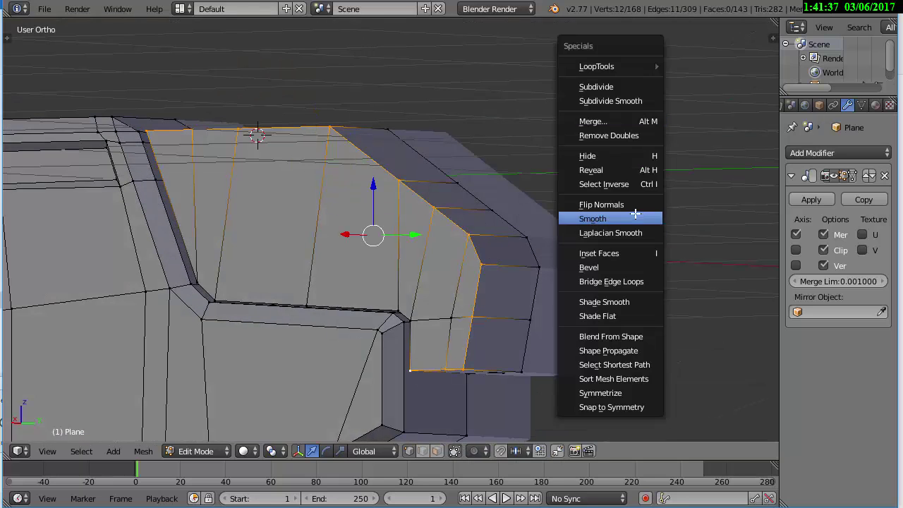
{"action": "left_click", "coordinate": [655, 256]}
{"action": "left_click", "coordinate": [660, 258]}
{"action": "key", "text": "a"}
Save Overwatch Winston Tesla Cannon.blend, overwriting the existing file
{"action": "key", "text": "ctrl+s"}
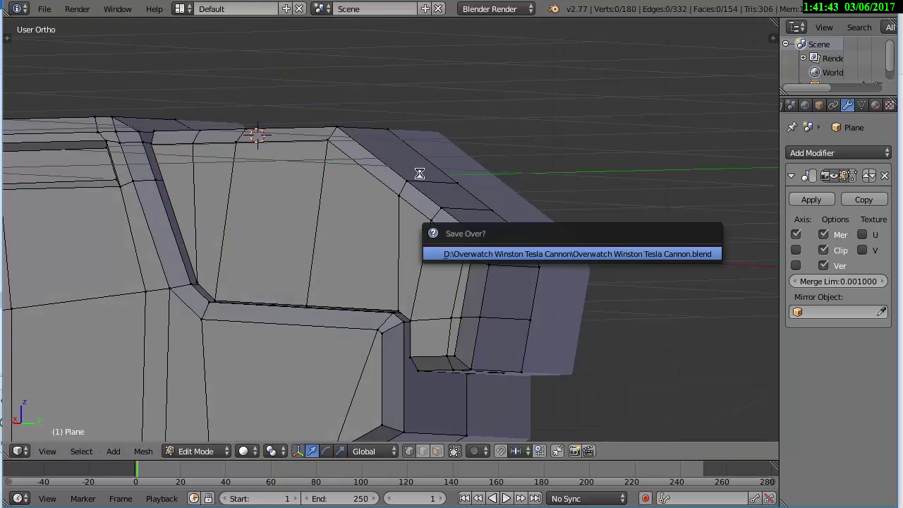
{"action": "key", "text": "Return"}
{"action": "key", "text": "KP_3"}
{"action": "key", "text": "z"}
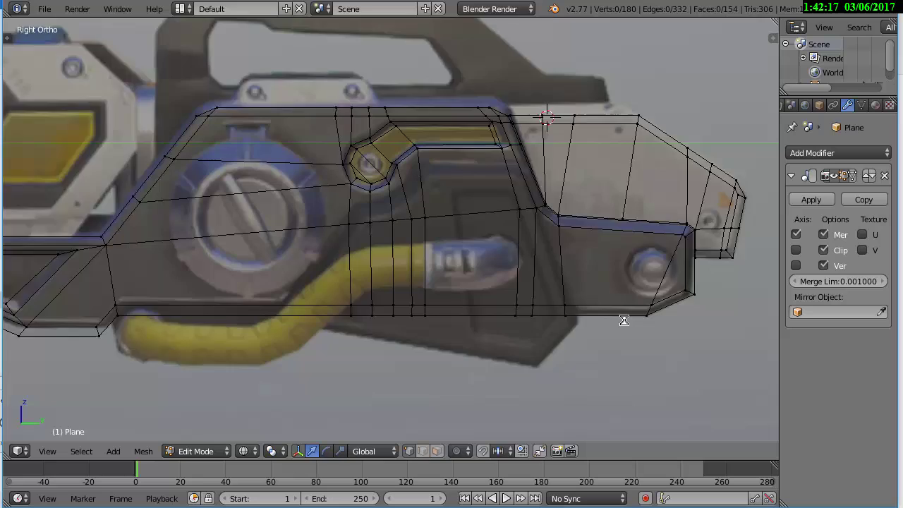
Extrude three new vertices down the plate outline and close it with a joining edge
{"action": "scroll", "coordinate": [624, 320], "scroll_direction": "up", "scroll_amount": 3}
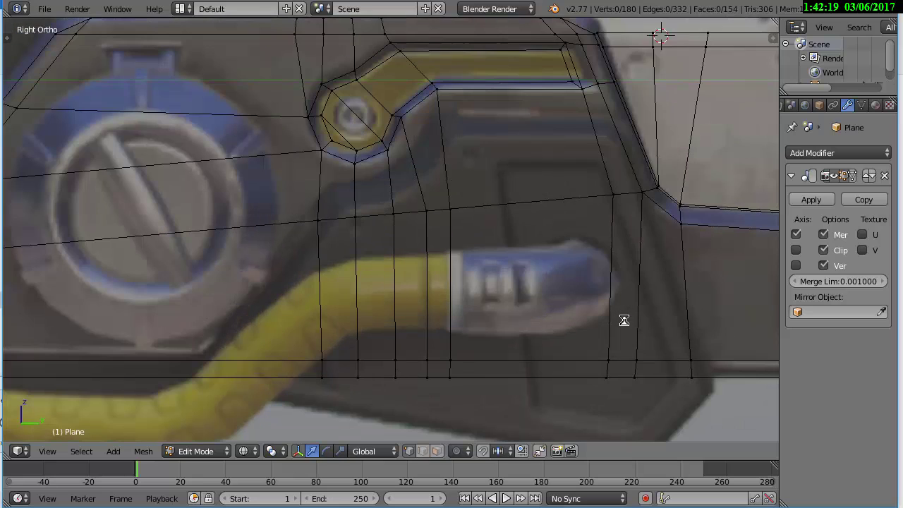
{"action": "key", "text": "e"}
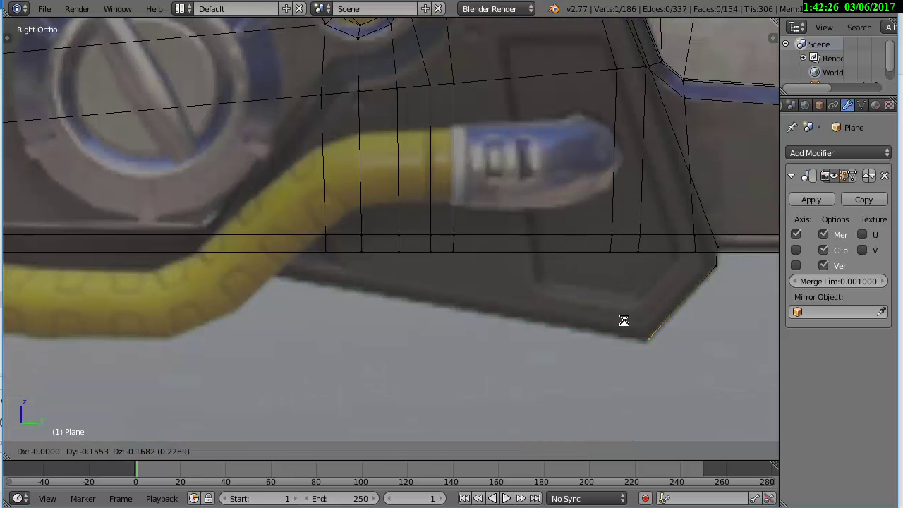
{"action": "left_click", "coordinate": [624, 320]}
{"action": "key", "text": "e"}
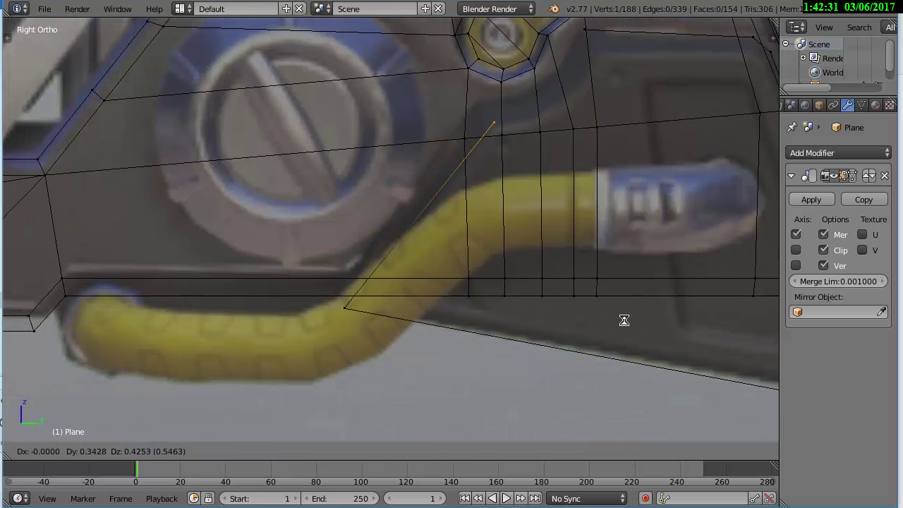
{"action": "left_click", "coordinate": [623, 320]}
{"action": "key", "text": "KP_Decimal"}
{"action": "scroll", "coordinate": [624, 321], "scroll_direction": "down", "scroll_amount": 5}
{"action": "key", "text": "e"}
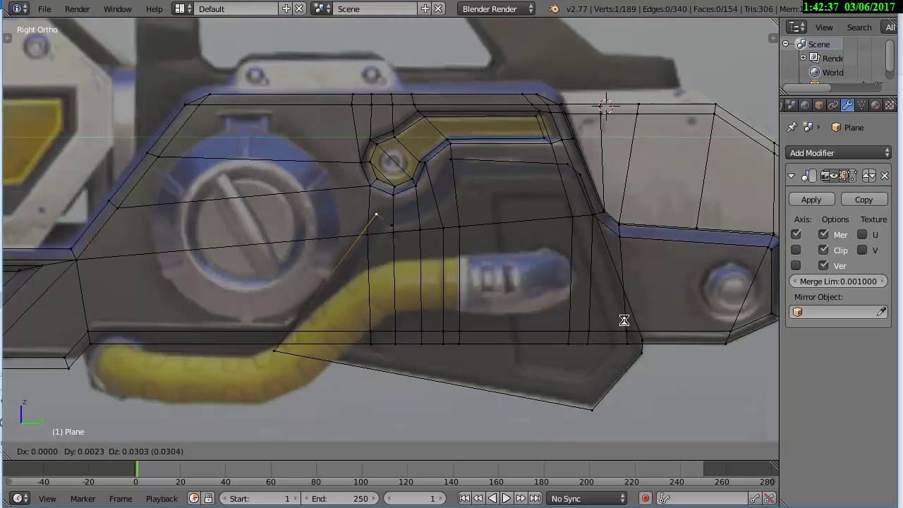
{"action": "scroll", "coordinate": [624, 320], "scroll_direction": "up", "scroll_amount": 5}
{"action": "left_click", "coordinate": [624, 320]}
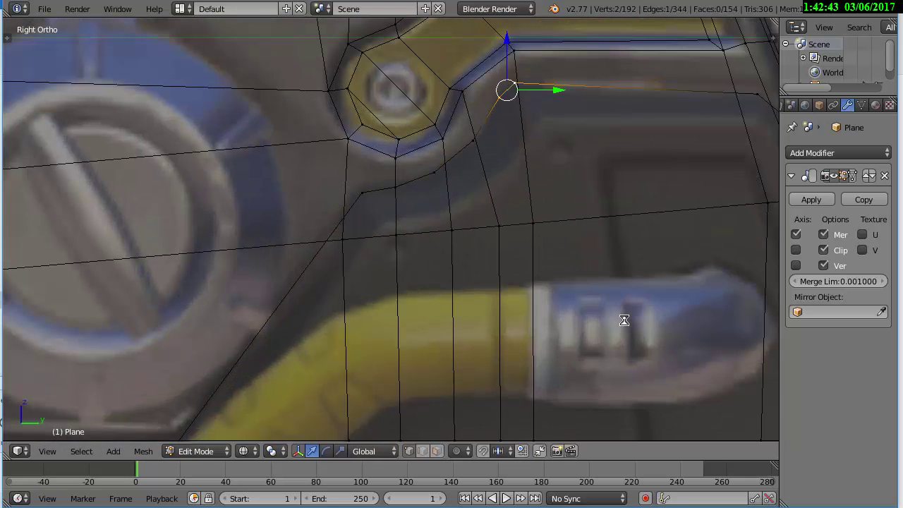
{"action": "scroll", "coordinate": [624, 321], "scroll_direction": "down", "scroll_amount": 4}
{"action": "key", "text": "ctrl+l"}
{"action": "key", "text": "f"}
{"action": "key", "text": "a"}
Extend the outline with new vertices up along the top edge and add a horizontal cut
{"action": "scroll", "coordinate": [623, 321], "scroll_direction": "up", "scroll_amount": 2}
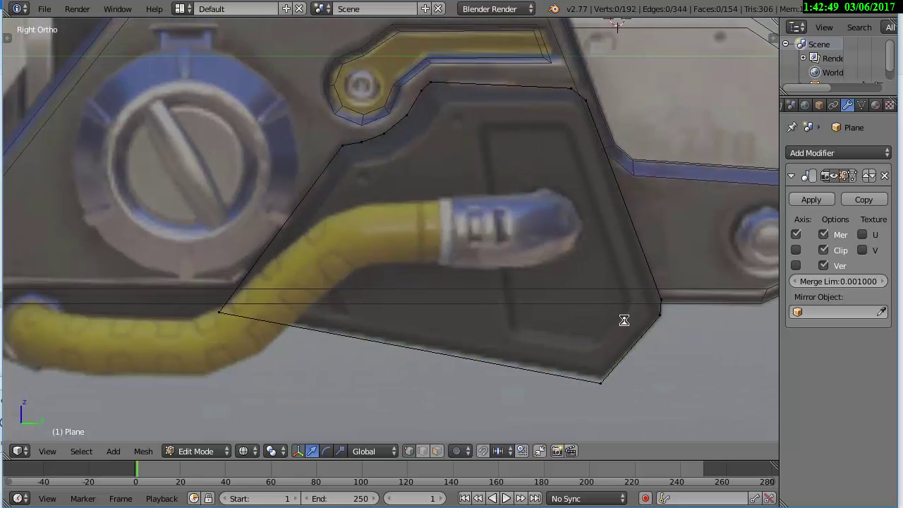
{"action": "right_click", "coordinate": [624, 200]}
{"action": "right_click", "coordinate": [624, 201]}
{"action": "right_click", "coordinate": [605, 150], "text": "ctrl"}
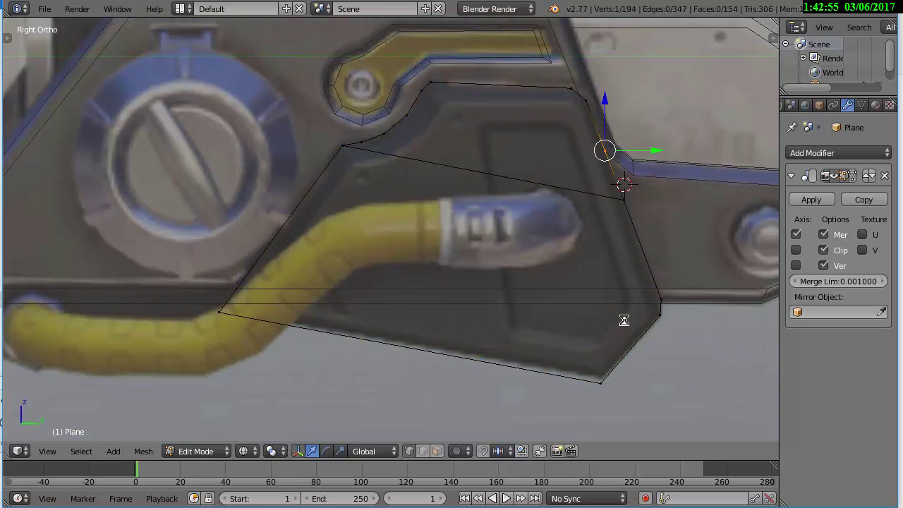
{"action": "right_click", "coordinate": [615, 175], "text": "ctrl"}
{"action": "right_click", "coordinate": [570, 88], "text": "ctrl"}
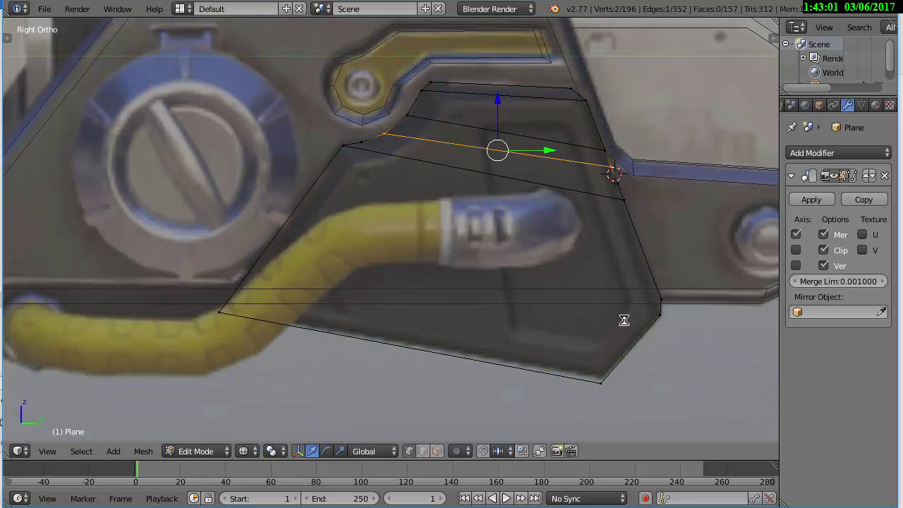
{"action": "left_click", "coordinate": [624, 321]}
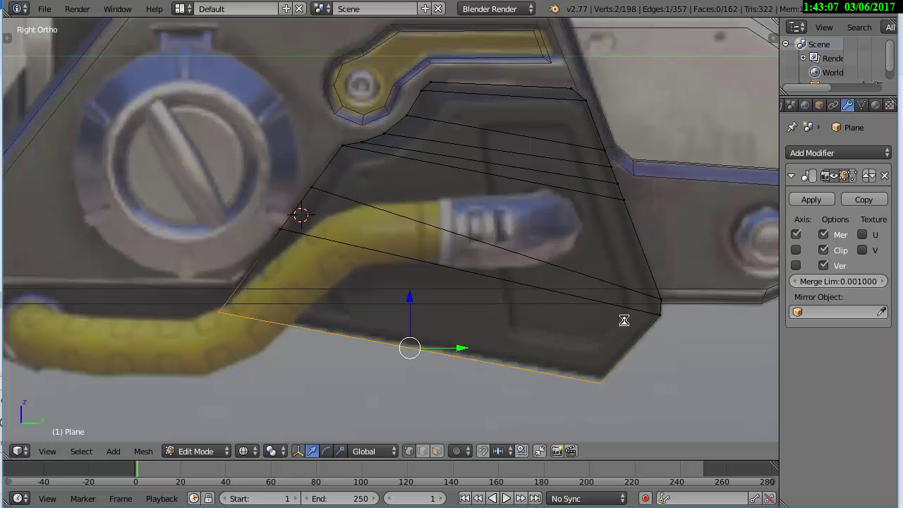
Knife the first vertical cut from the plate's top edge down through the plate
{"action": "key", "text": "a"}
{"action": "scroll", "coordinate": [624, 321], "scroll_direction": "up", "scroll_amount": 1}
{"action": "key", "text": "k"}
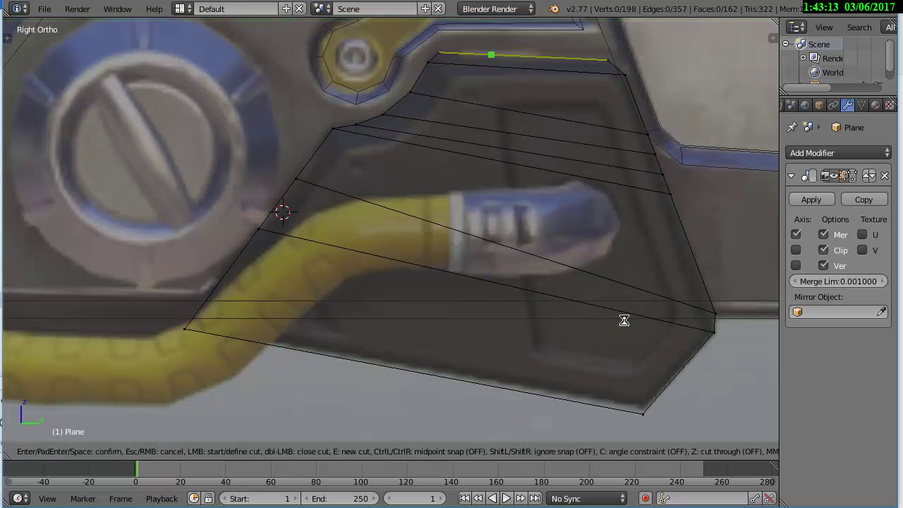
{"action": "key", "text": "Escape"}
{"action": "key", "text": "a"}
{"action": "key", "text": "a"}
{"action": "key", "text": "k"}
{"action": "left_click", "coordinate": [488, 55]}
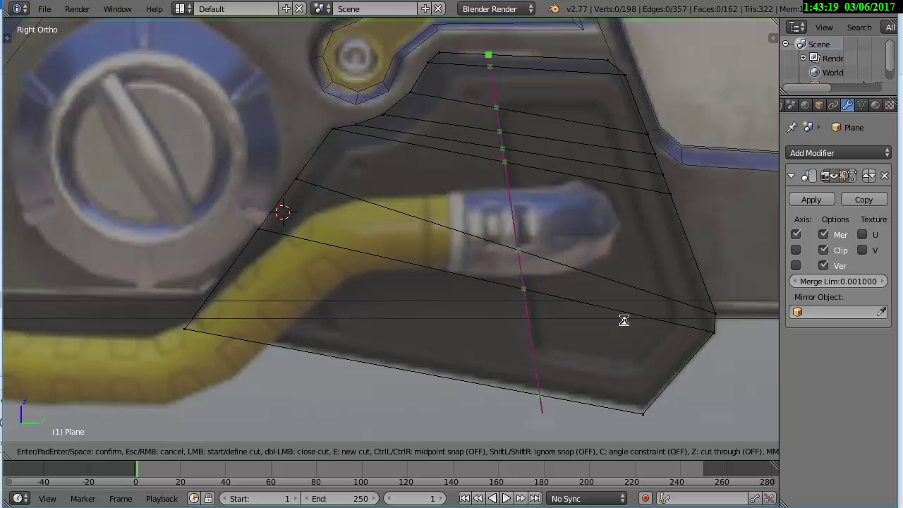
{"action": "key", "text": "Return"}
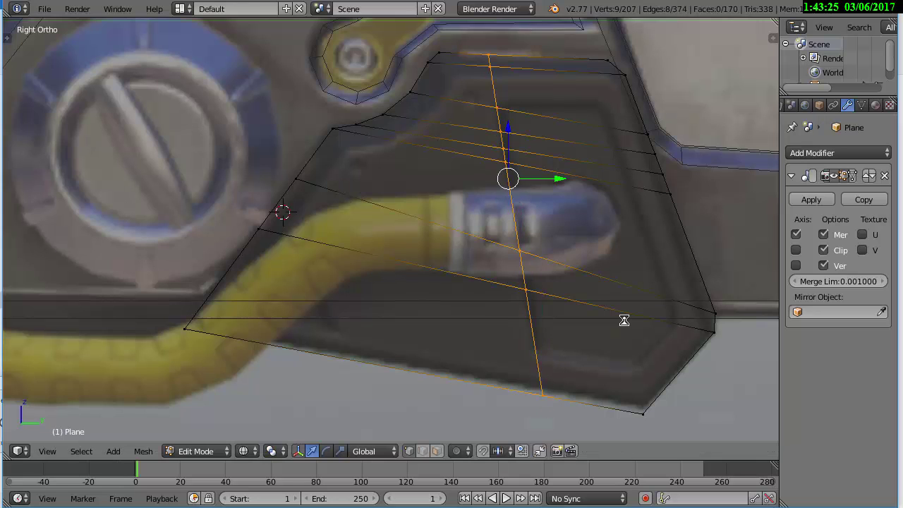
Knife three more vertical cuts across the plate to form the face grid
{"action": "key", "text": "k"}
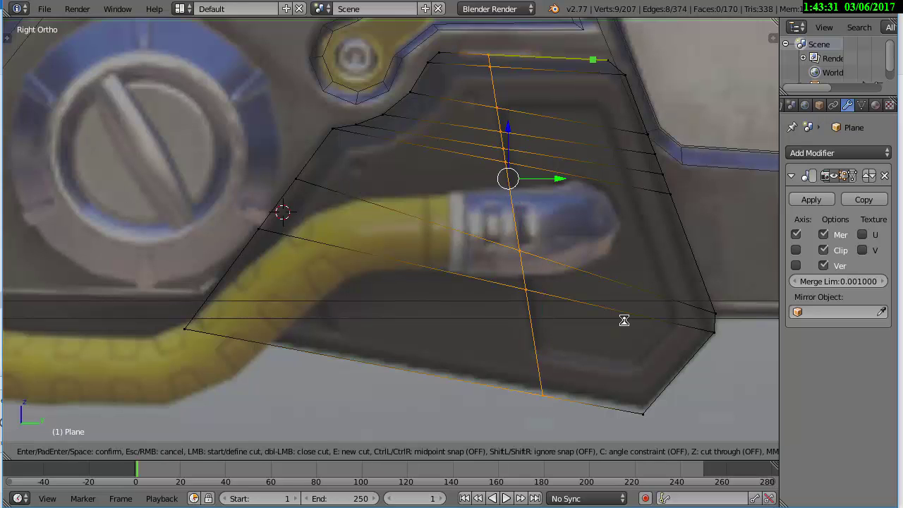
{"action": "key", "text": "k"}
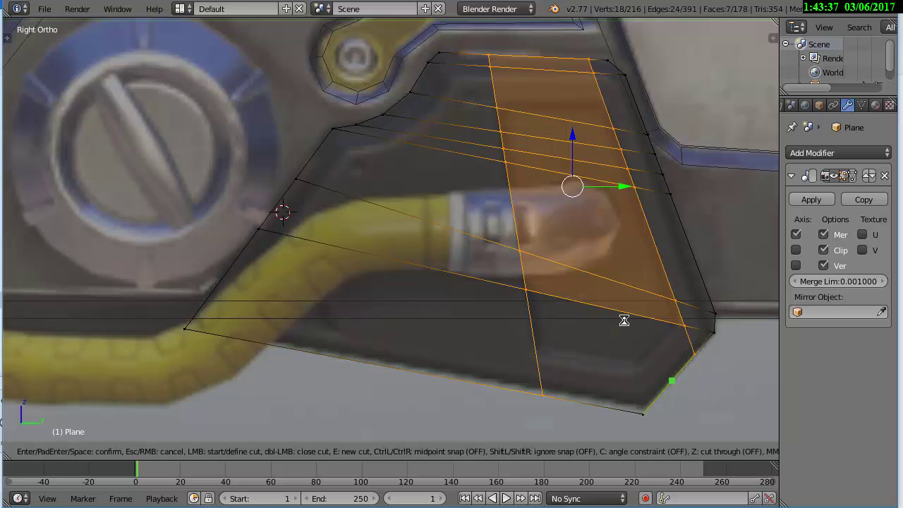
{"action": "key", "text": "Return"}
{"action": "key", "text": "k"}
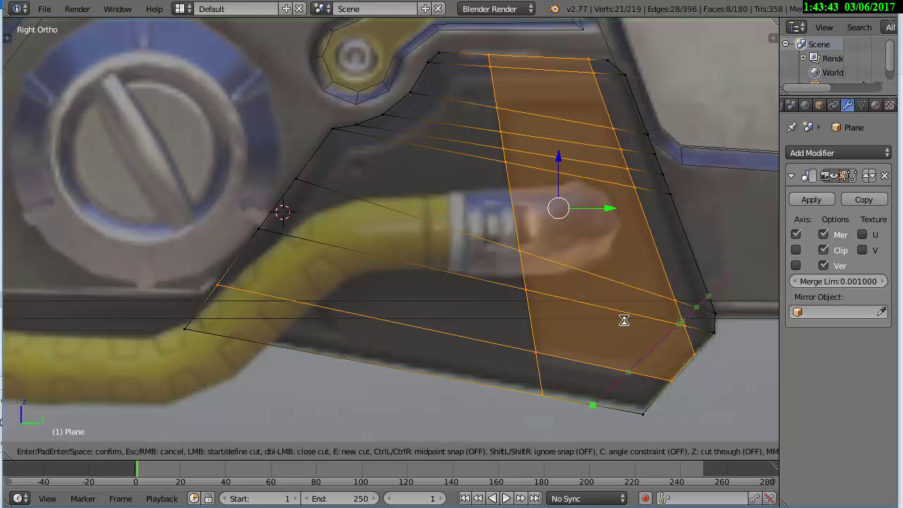
{"action": "key", "text": "Return"}
{"action": "key", "text": "k"}
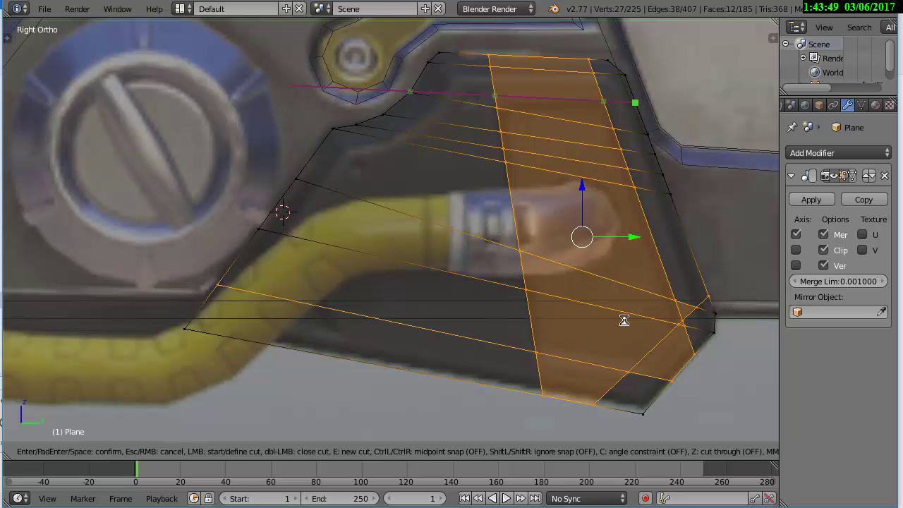
{"action": "key", "text": "Return"}
{"action": "scroll", "coordinate": [624, 321], "scroll_direction": "up", "scroll_amount": 2}
Merge the two selected vertices into one and delete the stray corner vertex
{"action": "key", "text": "w"}
{"action": "key", "text": "Return"}
{"action": "key", "text": "Return"}
{"action": "scroll", "coordinate": [624, 321], "scroll_direction": "down", "scroll_amount": 3}
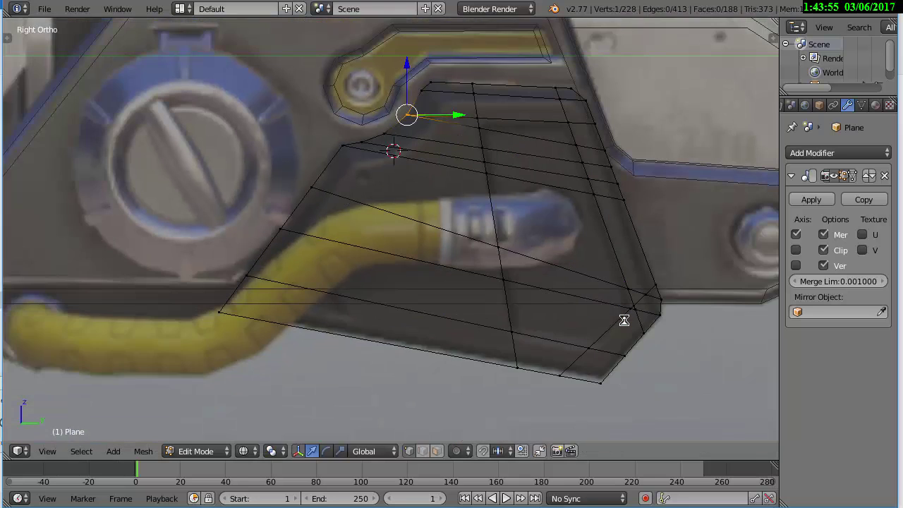
{"action": "scroll", "coordinate": [624, 321], "scroll_direction": "up", "scroll_amount": 2}
{"action": "scroll", "coordinate": [624, 320], "scroll_direction": "up", "scroll_amount": 2}
{"action": "scroll", "coordinate": [623, 320], "scroll_direction": "up", "scroll_amount": 2}
{"action": "key", "text": "x"}
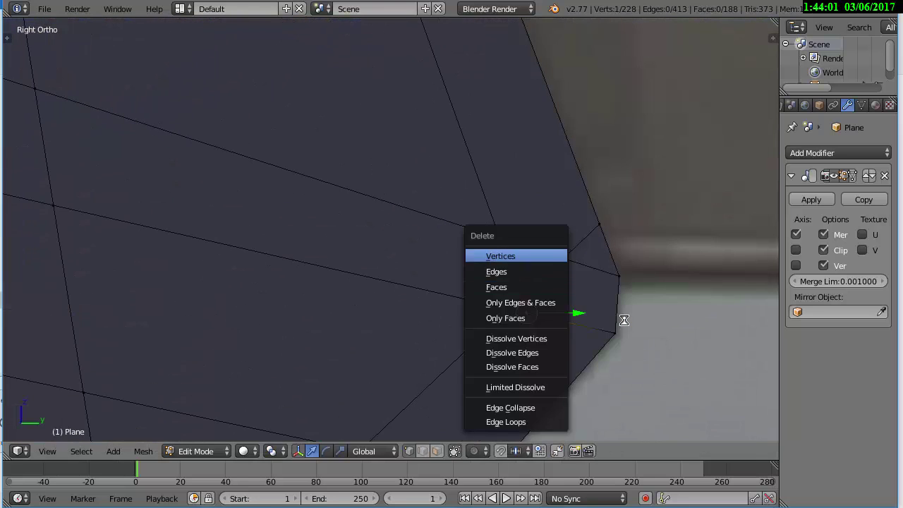
{"action": "key", "text": "Return"}
Delete a face near the plate's centre in wireframe, then undo the deletions
{"action": "key", "text": "z"}
{"action": "scroll", "coordinate": [624, 320], "scroll_direction": "down", "scroll_amount": 2}
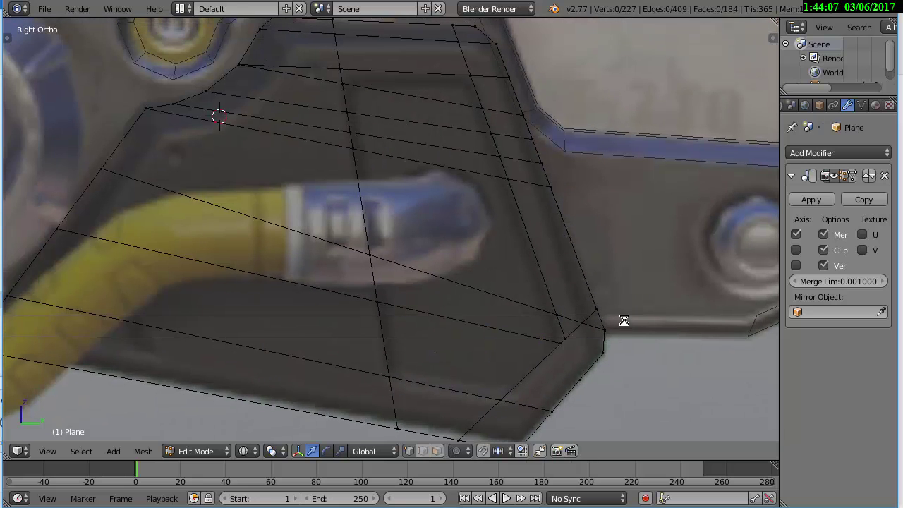
{"action": "left_click", "coordinate": [507, 425]}
{"action": "left_click", "coordinate": [190, 363], "text": "ctrl"}
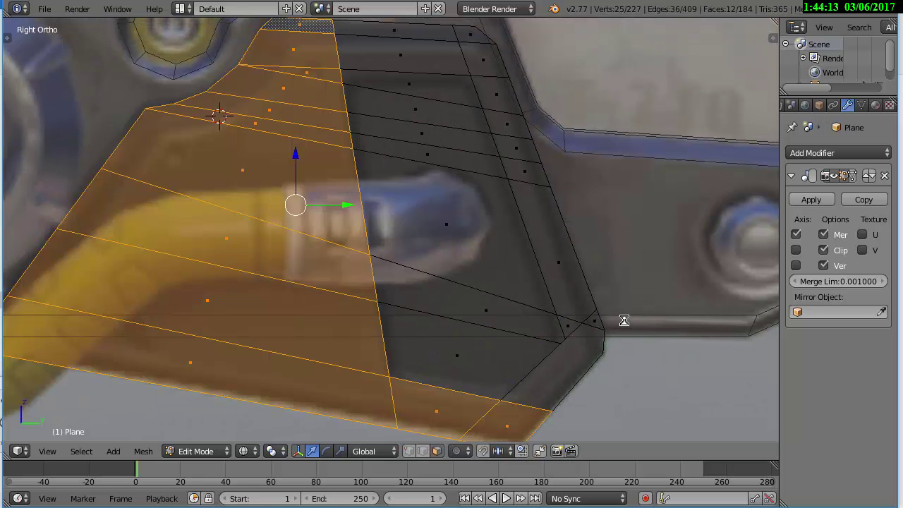
{"action": "left_click", "coordinate": [457, 355]}
{"action": "key", "text": "x"}
{"action": "key", "text": "Return"}
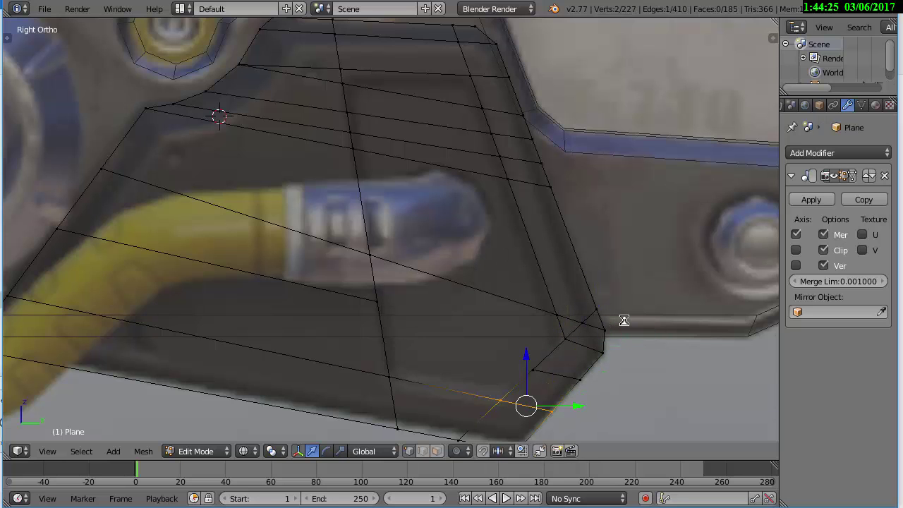
{"action": "key", "text": "ctrl+z"}
{"action": "key", "text": "ctrl+z"}
{"action": "key", "text": "ctrl+z"}
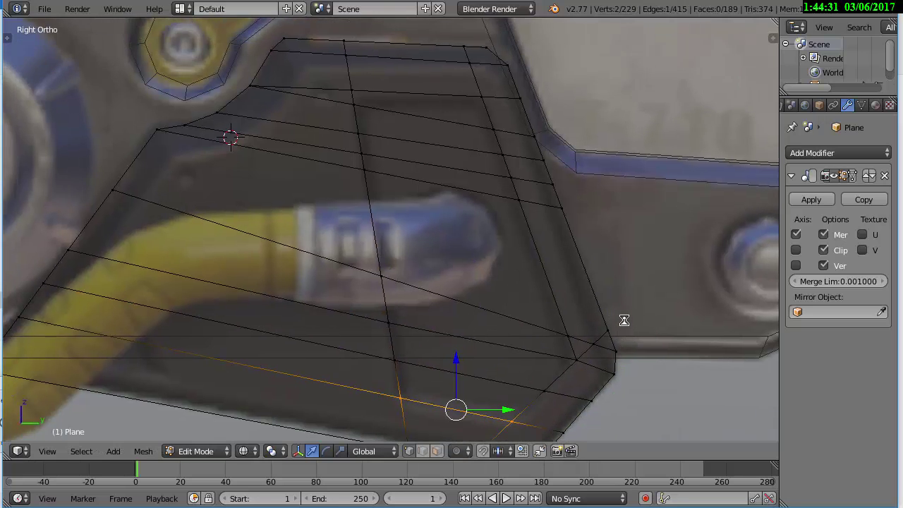
{"action": "key", "text": "ctrl+z"}
Add a new edge loop across the plate, dissolve the extra vertex, and view from the front
{"action": "key", "text": "ctrl+r"}
{"action": "left_click", "coordinate": [624, 321]}
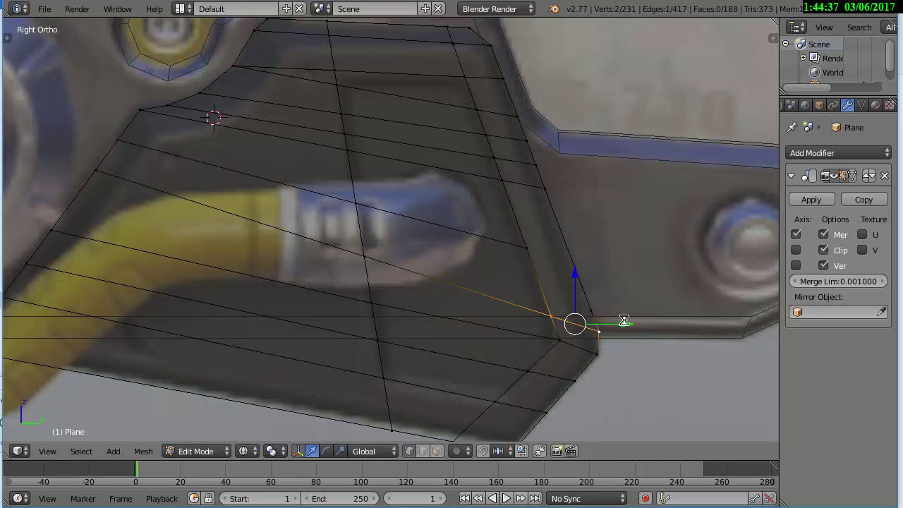
{"action": "key", "text": "ctrl+shift+z"}
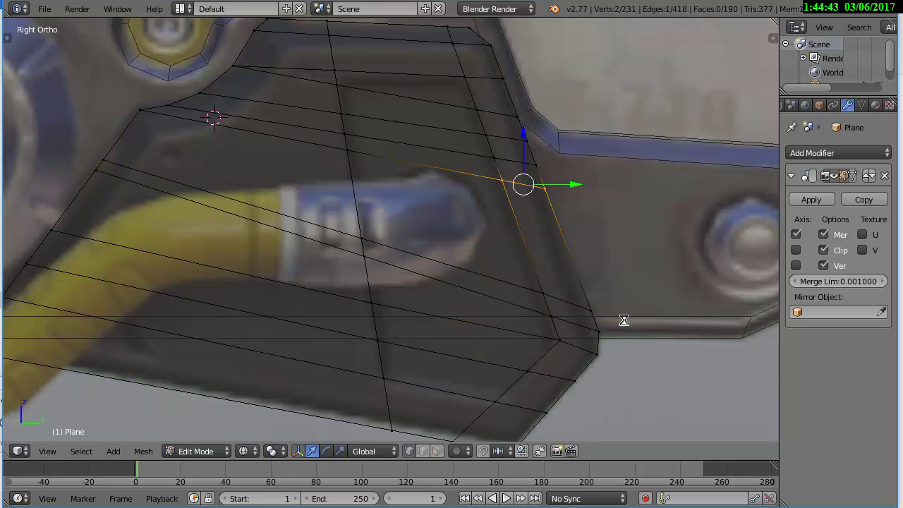
{"action": "scroll", "coordinate": [624, 321], "scroll_direction": "down", "scroll_amount": 2}
{"action": "scroll", "coordinate": [624, 321], "scroll_direction": "up", "scroll_amount": 3}
{"action": "key", "text": "x"}
{"action": "left_click", "coordinate": [172, 250]}
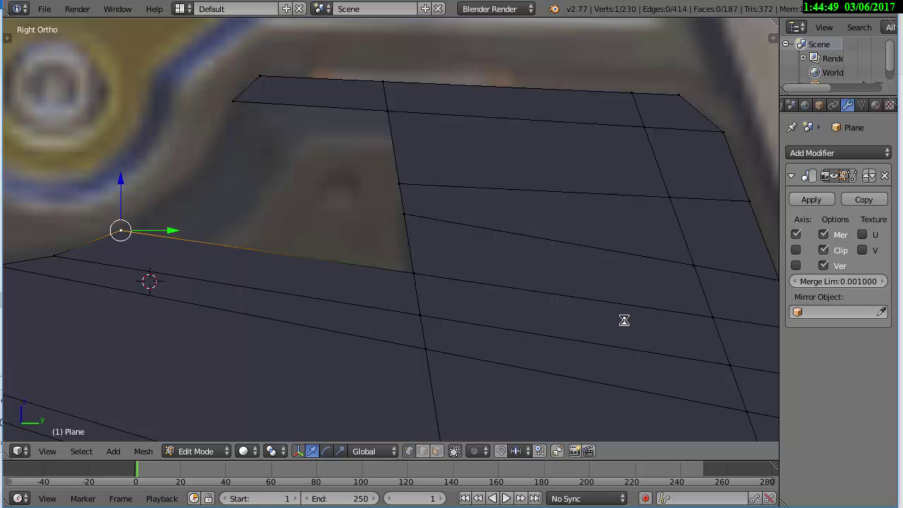
{"action": "key", "text": "ctrl+z"}
{"action": "scroll", "coordinate": [624, 321], "scroll_direction": "down", "scroll_amount": 5}
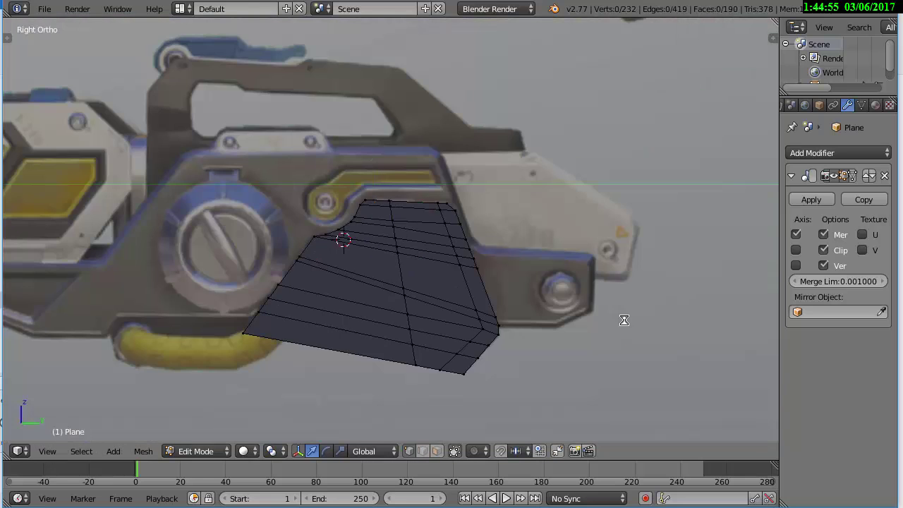
{"action": "key", "text": "a"}
{"action": "key", "text": "KP_1"}
Trial-delete the selected plate geometry, undo it, and return to the Right Ortho wireframe view
{"action": "key", "text": "x"}
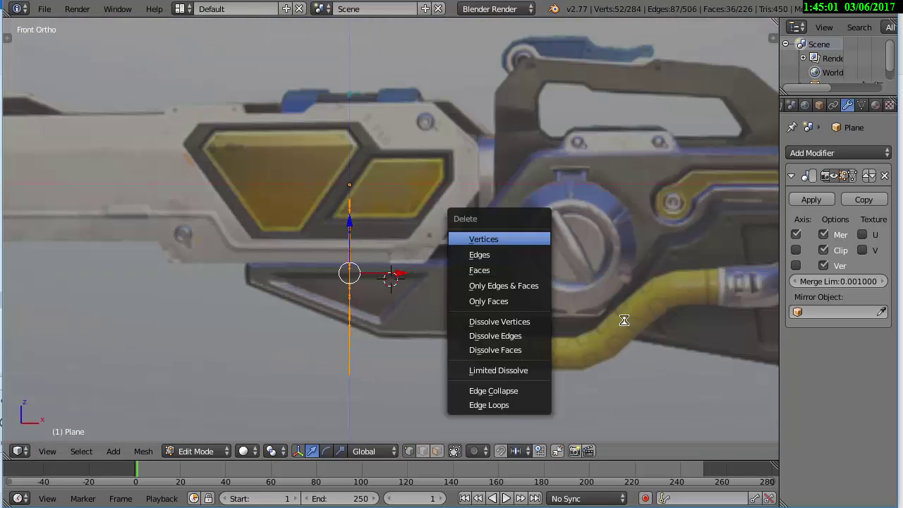
{"action": "left_click", "coordinate": [484, 237]}
{"action": "scroll", "coordinate": [623, 320], "scroll_direction": "up", "scroll_amount": 5}
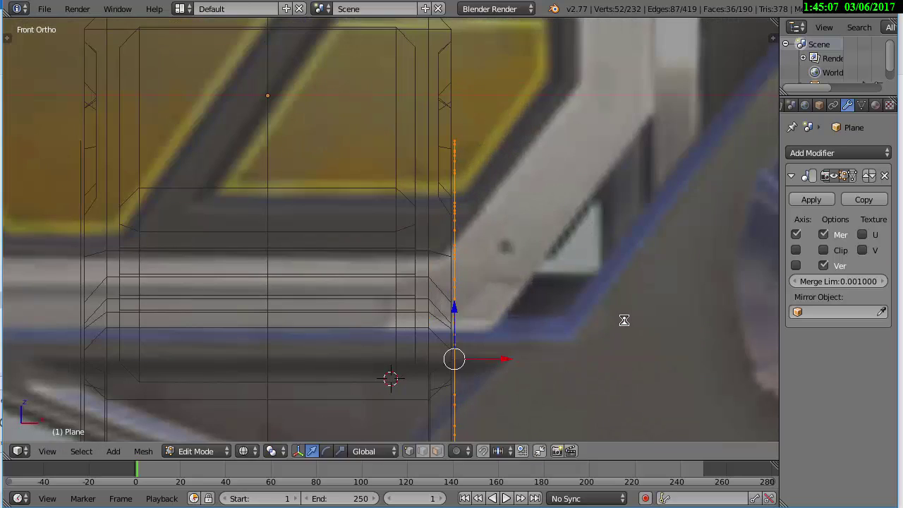
{"action": "key", "text": "ctrl+z"}
{"action": "key", "text": "z"}
{"action": "key", "text": "KP_3"}
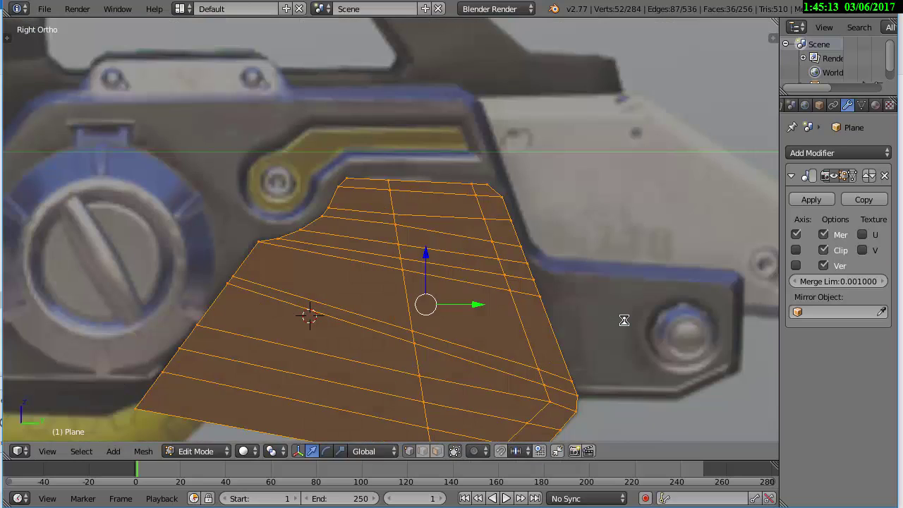
{"action": "key", "text": "z"}
{"action": "scroll", "coordinate": [623, 320], "scroll_direction": "up", "scroll_amount": 2}
{"action": "key", "text": "z"}
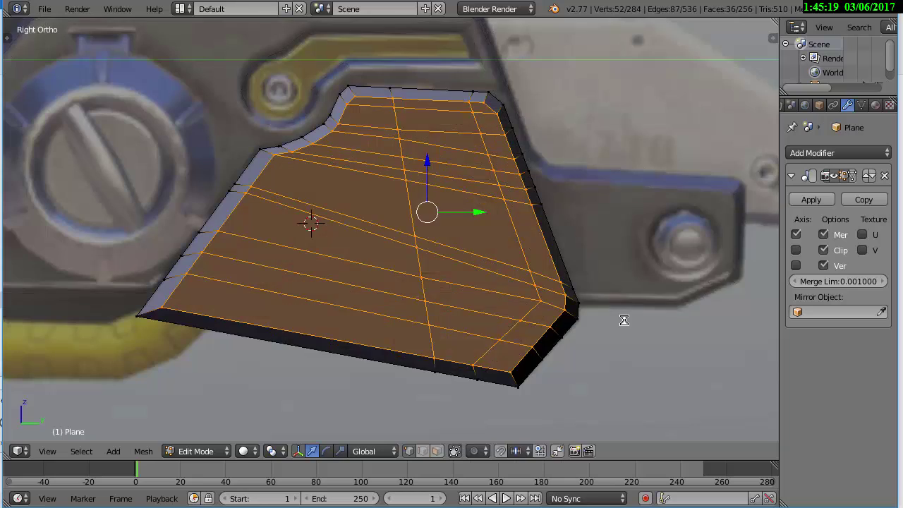
{"action": "scroll", "coordinate": [624, 320], "scroll_direction": "up", "scroll_amount": 2}
Extrude the middle vertical face strip and scale it along Y, checking in Front Ortho
{"action": "key", "text": "a"}
{"action": "key", "text": "a"}
{"action": "key", "text": "a"}
{"action": "key", "text": "z"}
{"action": "key", "text": "z"}
{"action": "key", "text": "ctrl+z"}
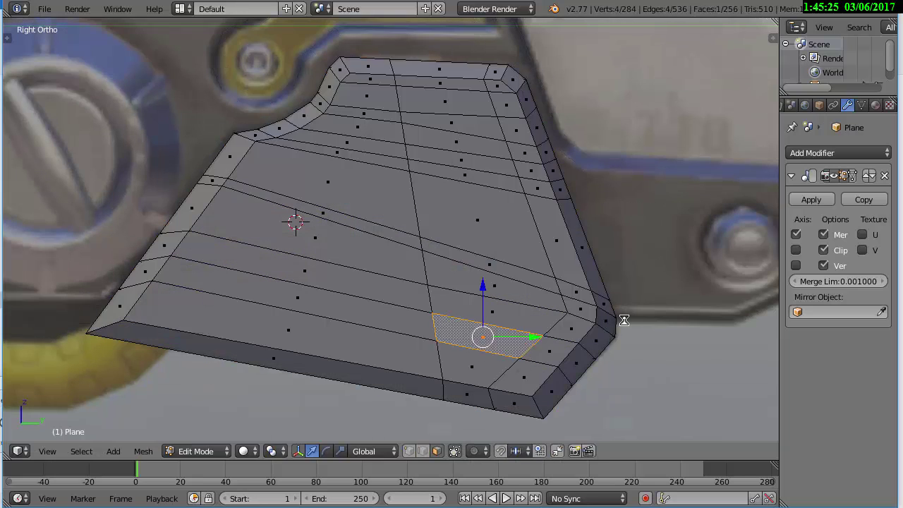
{"action": "key", "text": "z"}
{"action": "key", "text": "ctrl+z"}
{"action": "key", "text": "z"}
{"action": "key", "text": "ctrl+z"}
{"action": "key", "text": "s"}
{"action": "key", "text": "y"}
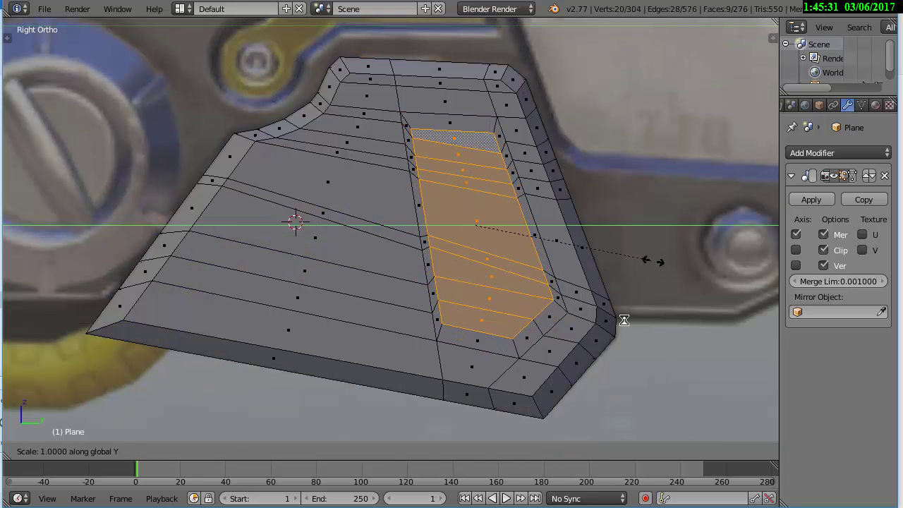
{"action": "key", "text": "Escape"}
{"action": "key", "text": "KP_1"}
{"action": "key", "text": "z"}
{"action": "key", "text": "z"}
{"action": "key", "text": "z"}
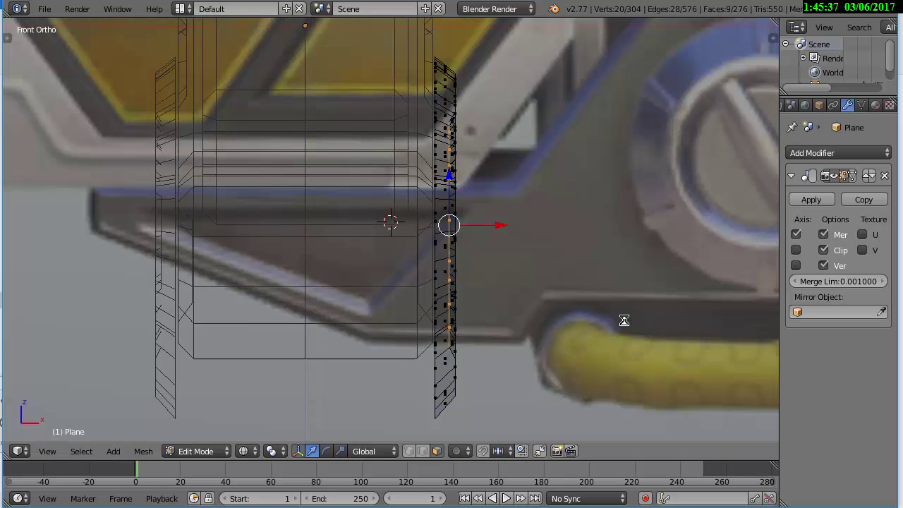
Reselect the connected strip and box-select faces, then clear the selection in Right Ortho
{"action": "key", "text": "ctrl+l"}
{"action": "key", "text": "a"}
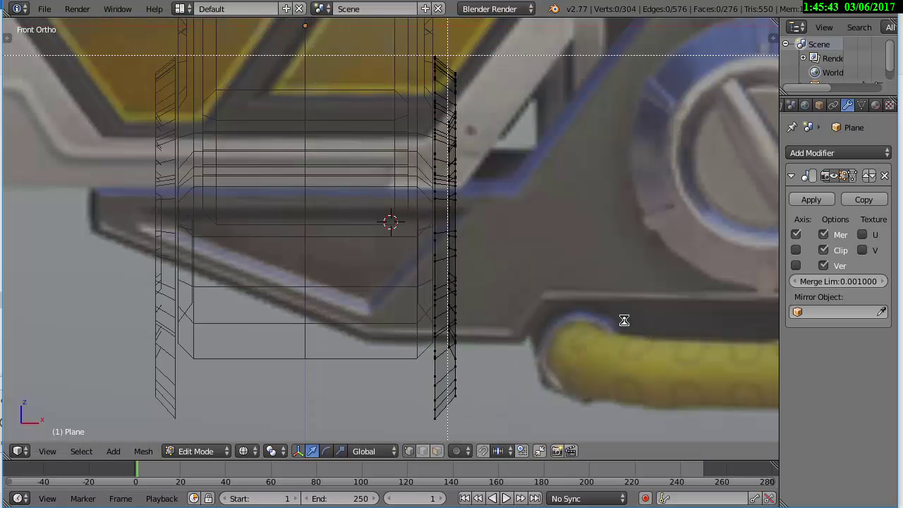
{"action": "key", "text": "a"}
{"action": "key", "text": "a"}
{"action": "key", "text": "b"}
{"action": "scroll", "coordinate": [624, 320], "scroll_direction": "down", "scroll_amount": 6}
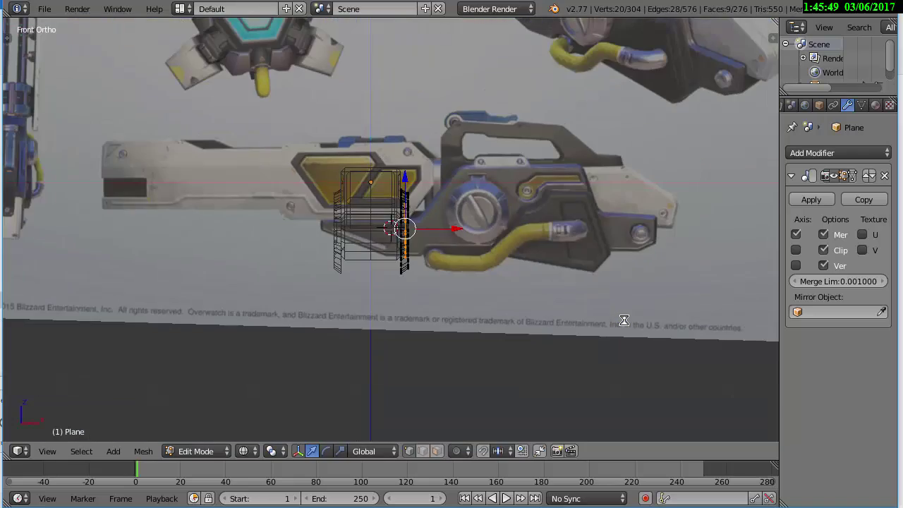
{"action": "scroll", "coordinate": [624, 320], "scroll_direction": "up", "scroll_amount": 2}
{"action": "scroll", "coordinate": [623, 320], "scroll_direction": "up", "scroll_amount": 1}
{"action": "scroll", "coordinate": [624, 321], "scroll_direction": "up", "scroll_amount": 1}
{"action": "scroll", "coordinate": [624, 320], "scroll_direction": "up", "scroll_amount": 2}
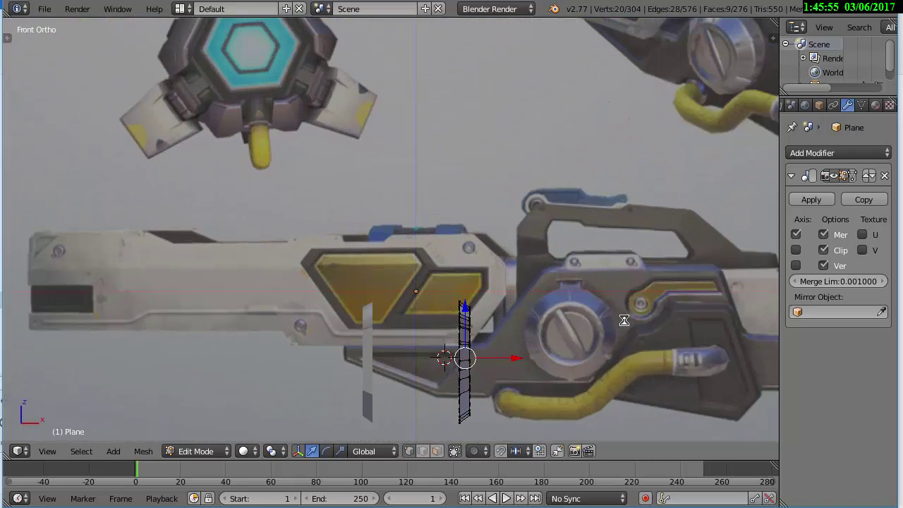
{"action": "key", "text": "a"}
{"action": "key", "text": "KP_3"}
{"action": "scroll", "coordinate": [623, 320], "scroll_direction": "down", "scroll_amount": 1}
Extrude a vertex down along the hose underside and delete the stray vertex
{"action": "scroll", "coordinate": [624, 320], "scroll_direction": "up", "scroll_amount": 2}
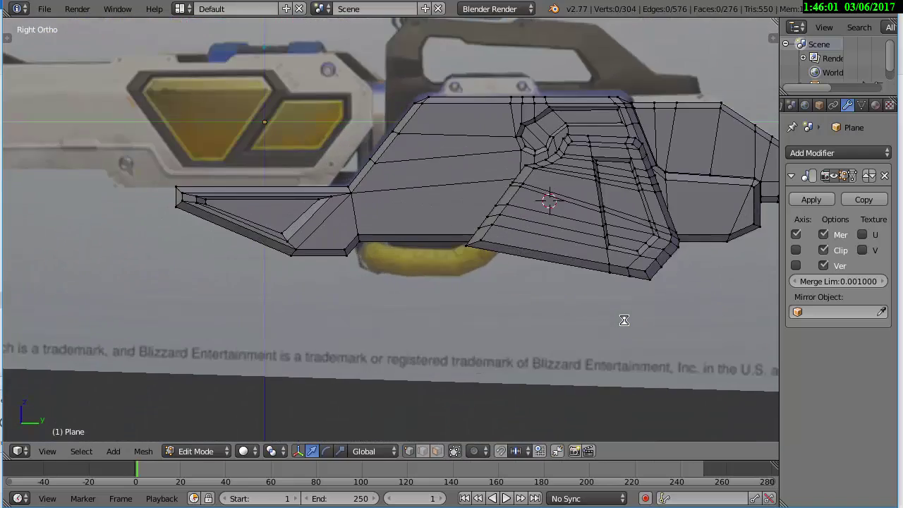
{"action": "scroll", "coordinate": [624, 320], "scroll_direction": "up", "scroll_amount": 2}
{"action": "scroll", "coordinate": [623, 320], "scroll_direction": "up", "scroll_amount": 1}
{"action": "key", "text": "e"}
{"action": "key", "text": "e"}
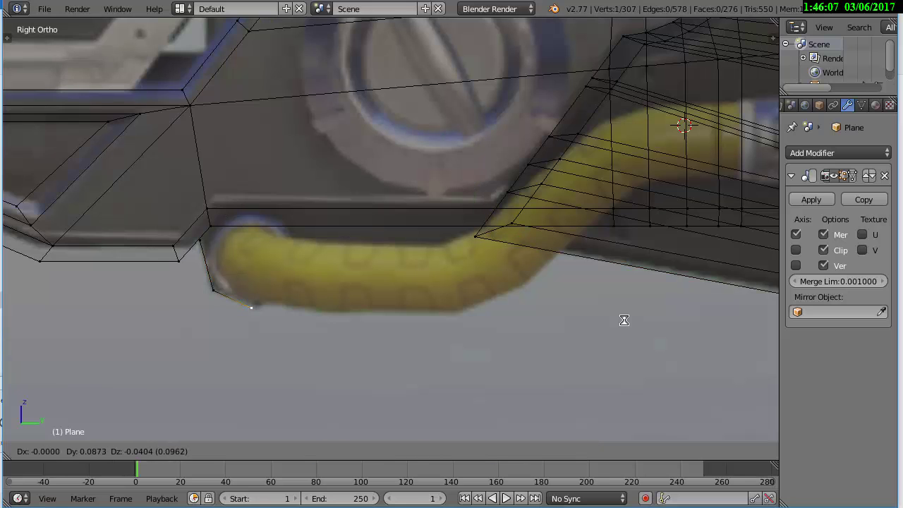
{"action": "left_click", "coordinate": [624, 320]}
{"action": "key", "text": "x"}
{"action": "left_click", "coordinate": [520, 262]}
Check the front view, return to the right view and extrude another vertex
{"action": "scroll", "coordinate": [623, 320], "scroll_direction": "down", "scroll_amount": 1}
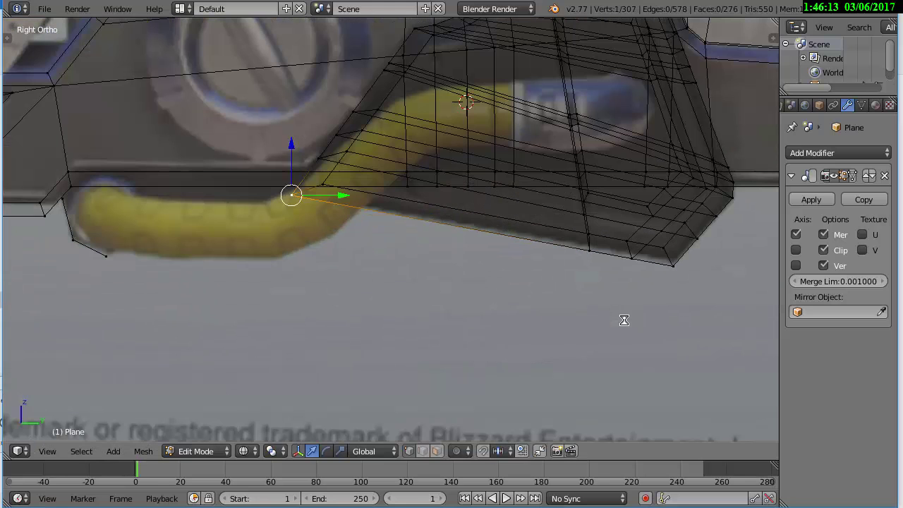
{"action": "key", "text": "KP_1"}
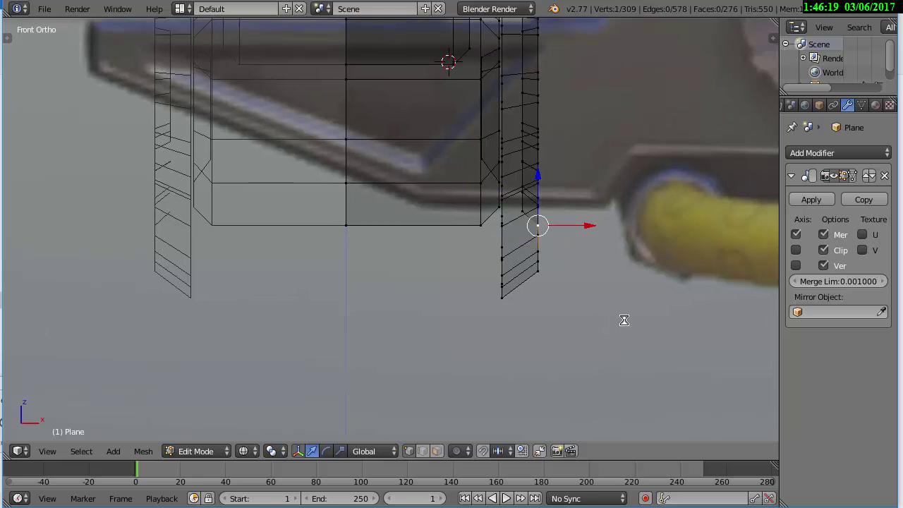
{"action": "key", "text": "KP_3"}
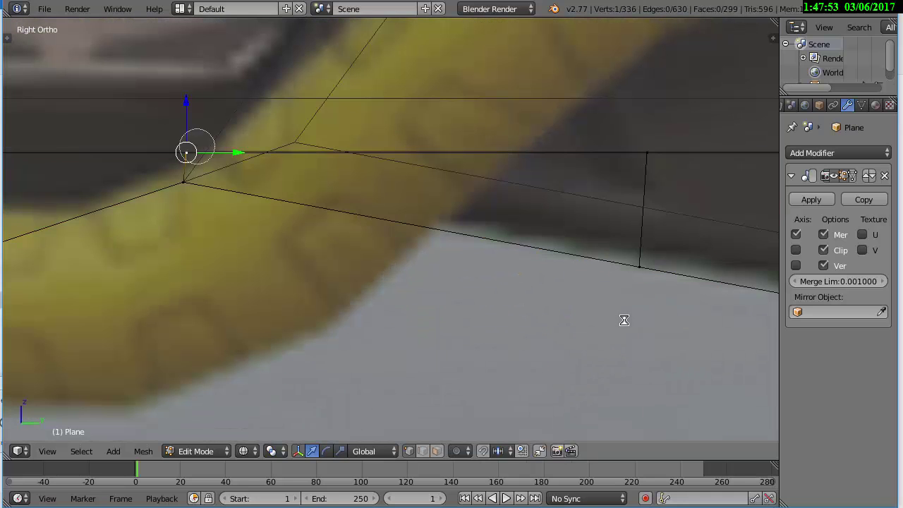
{"action": "key", "text": "e"}
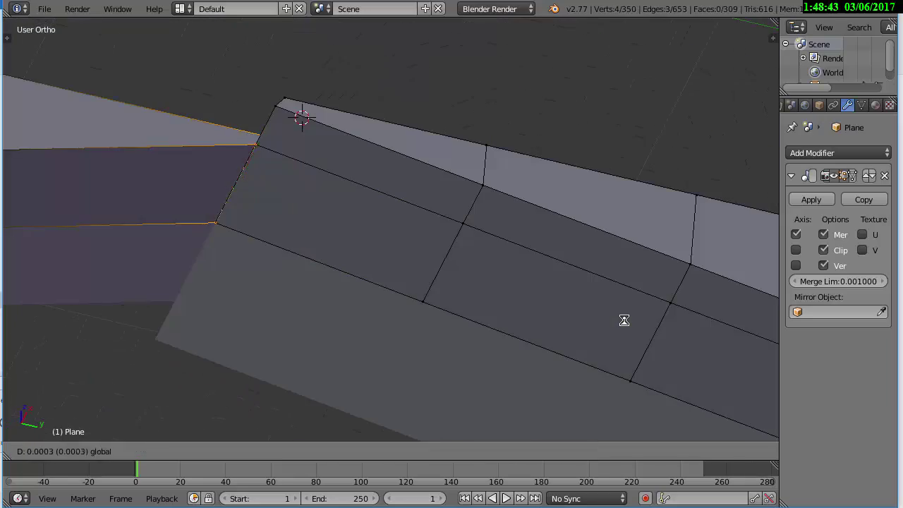
Inspect the extra block faces against the reference in wireframe and solid shading
{"action": "key", "text": "z"}
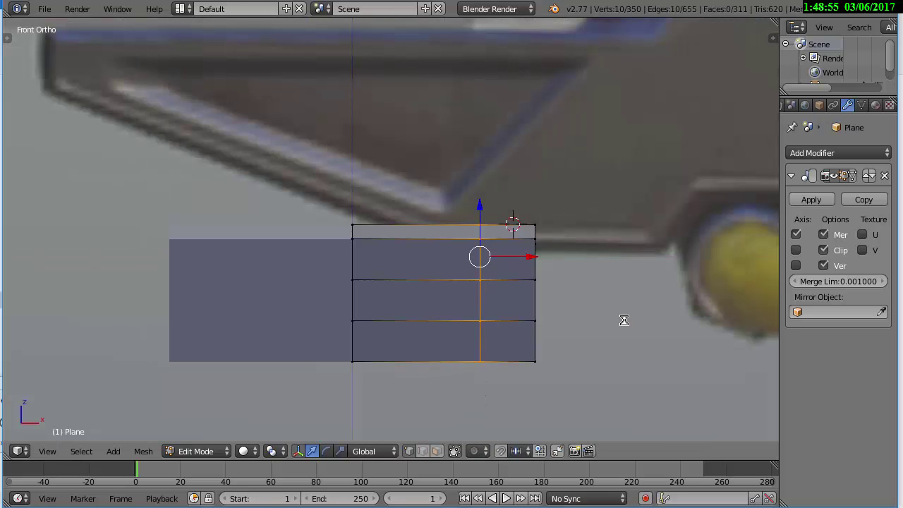
{"action": "key", "text": "z"}
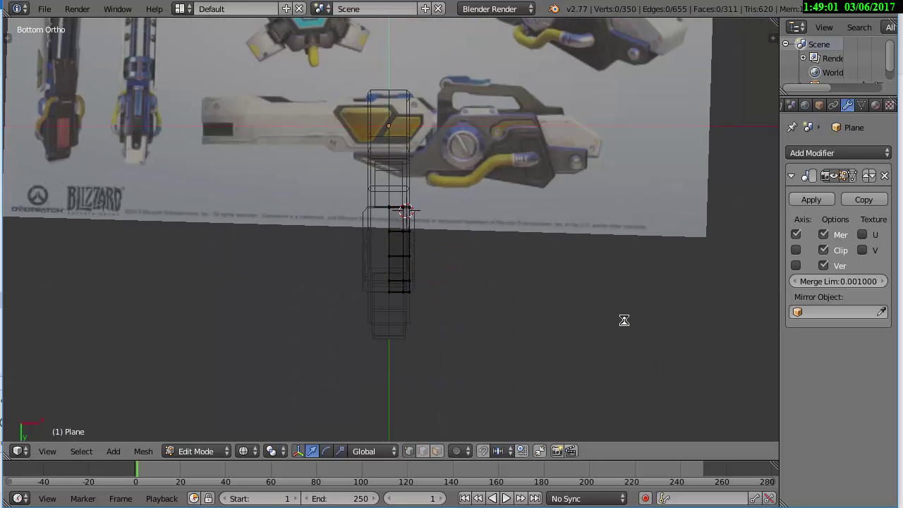
{"action": "scroll", "coordinate": [624, 321], "scroll_direction": "up", "scroll_amount": 4}
{"action": "scroll", "coordinate": [624, 320], "scroll_direction": "down", "scroll_amount": 2}
{"action": "scroll", "coordinate": [624, 320], "scroll_direction": "up", "scroll_amount": 4}
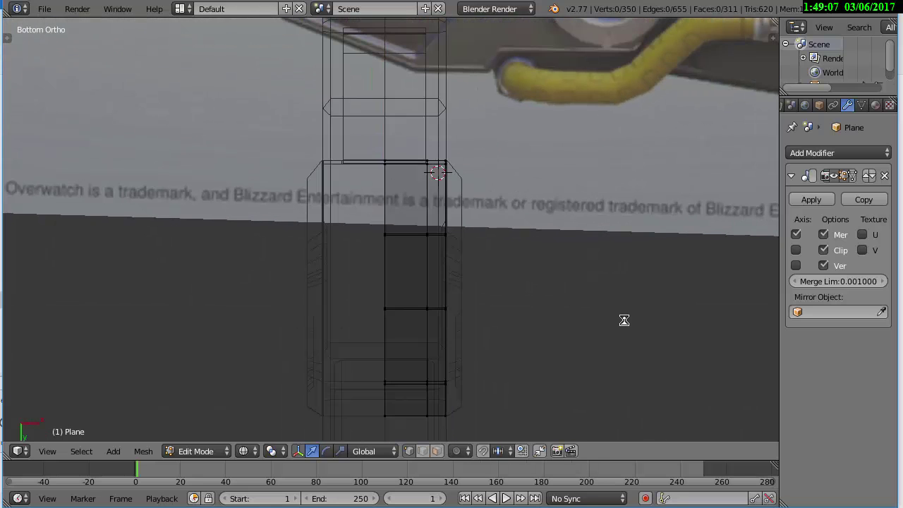
{"action": "key", "text": "z"}
{"action": "middle_click_drag", "start_coordinate": [624, 320], "coordinate": [623, 320]}
{"action": "key", "text": "ctrl+r"}
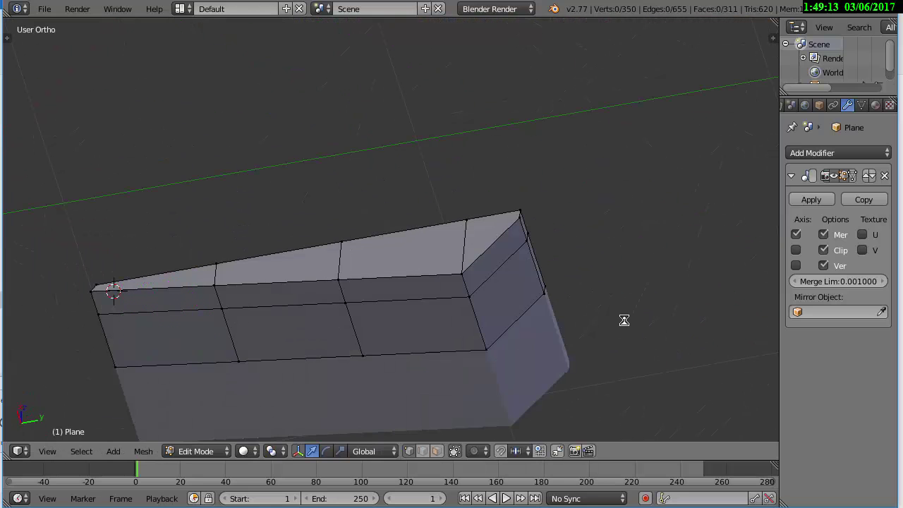
{"action": "key", "text": "z"}
Delete the extra block faces and fill the gap with a new face
{"action": "key", "text": "z"}
{"action": "scroll", "coordinate": [623, 321], "scroll_direction": "down", "scroll_amount": 3}
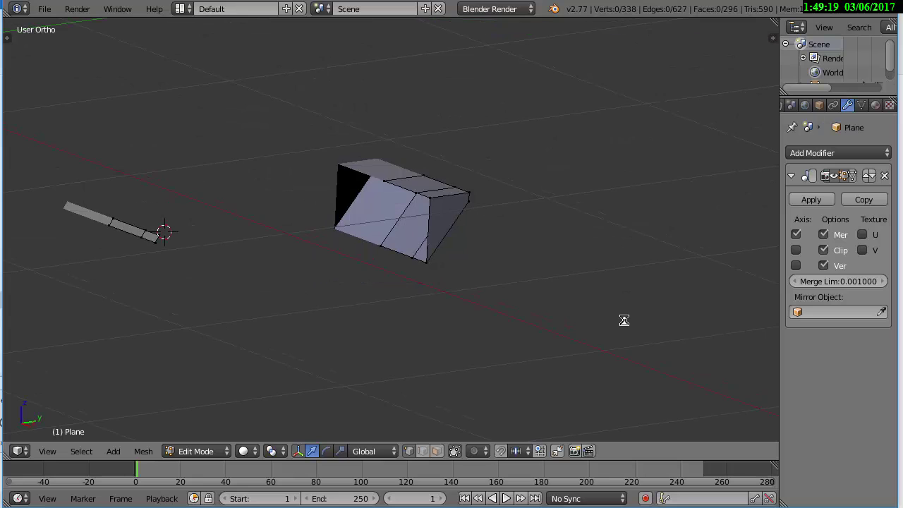
{"action": "key", "text": "x"}
{"action": "key", "text": "Return"}
{"action": "key", "text": "c"}
{"action": "key", "text": "z"}
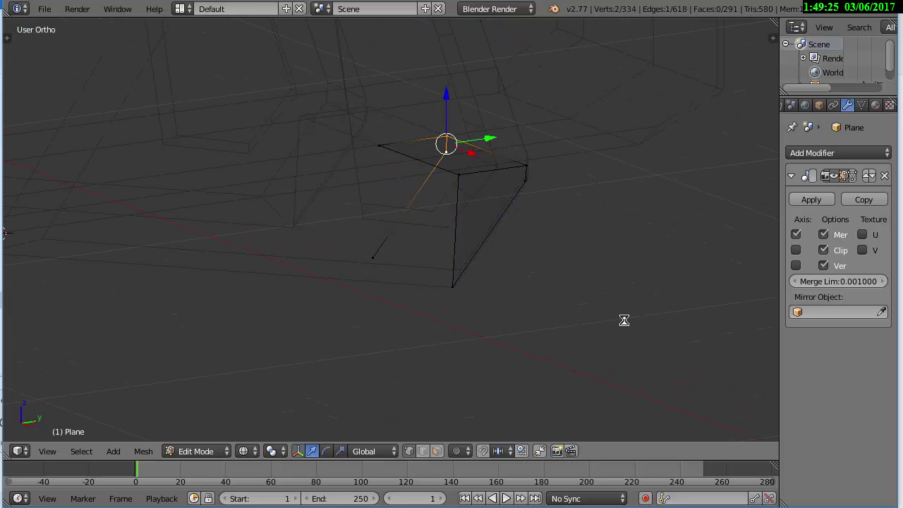
{"action": "middle_click_drag", "start_coordinate": [624, 320], "coordinate": [623, 320]}
{"action": "key", "text": "z"}
{"action": "scroll", "coordinate": [624, 321], "scroll_direction": "down", "scroll_amount": 2}
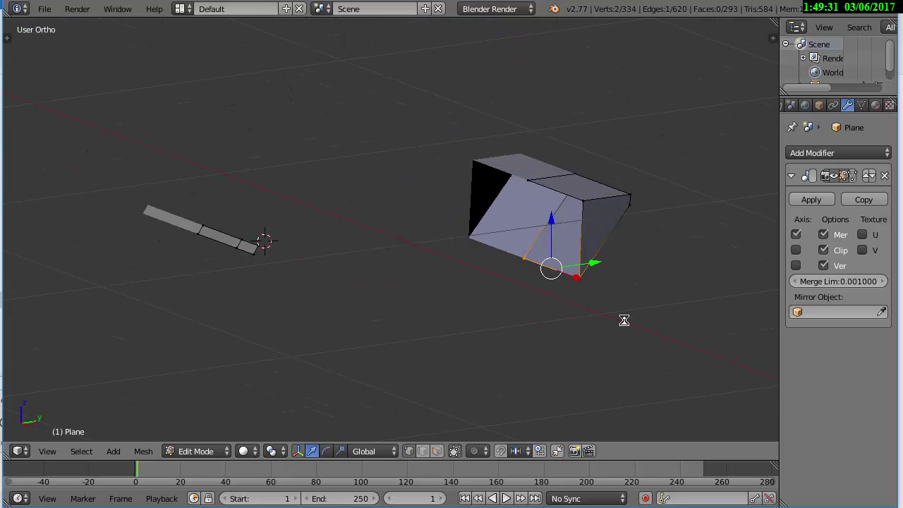
{"action": "key", "text": "f"}
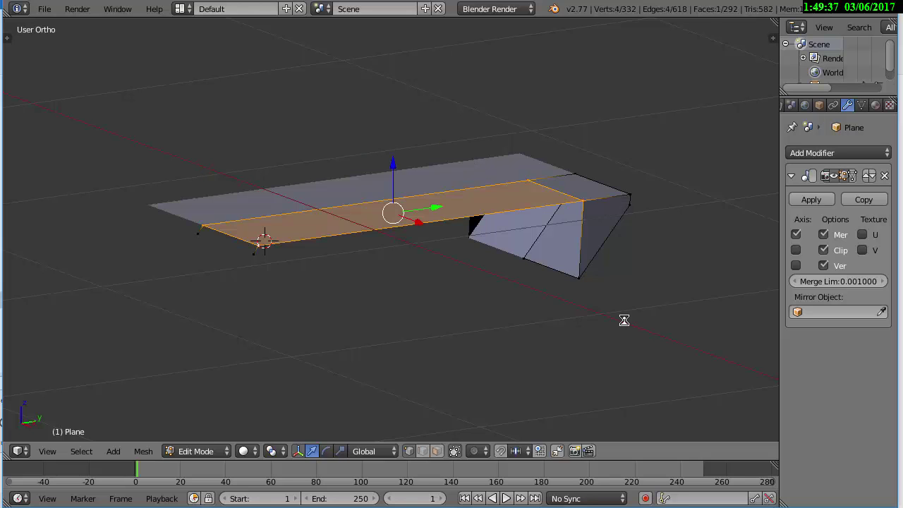
{"action": "key", "text": "a"}
Cut nine evenly spaced edge loops across the long lower strip
{"action": "middle_click_drag", "start_coordinate": [624, 320], "coordinate": [623, 321]}
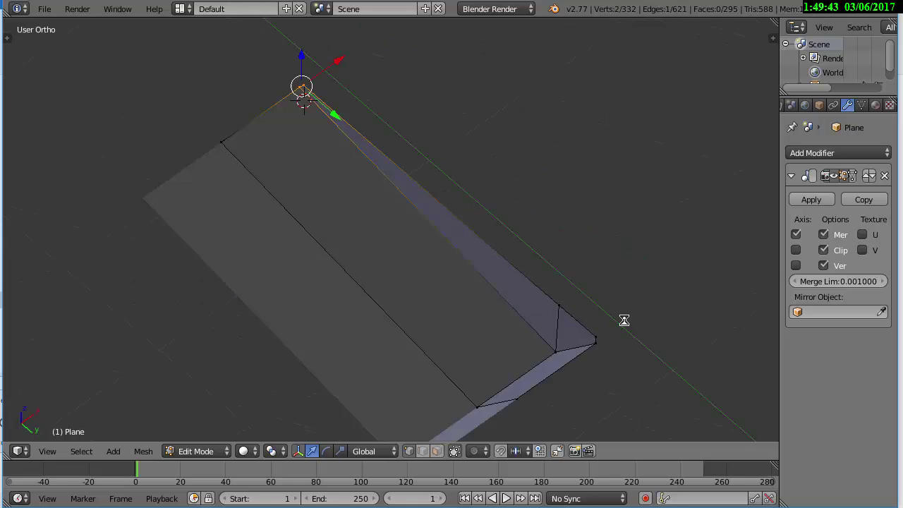
{"action": "key", "text": "ctrl+r"}
{"action": "left_click", "coordinate": [624, 320]}
{"action": "right_click", "coordinate": [623, 320]}
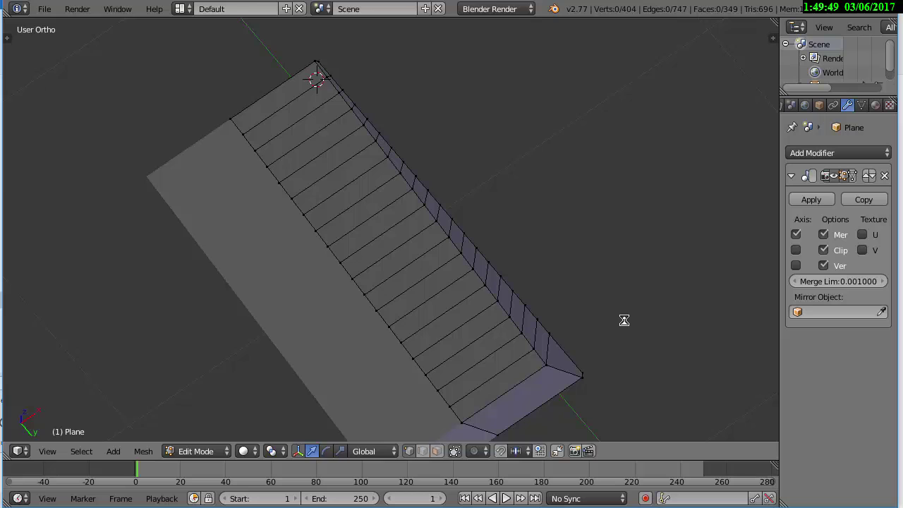
Move alternate bottom vertices vertically to form a zigzag edge
{"action": "key", "text": "KP_3"}
{"action": "key", "text": "z"}
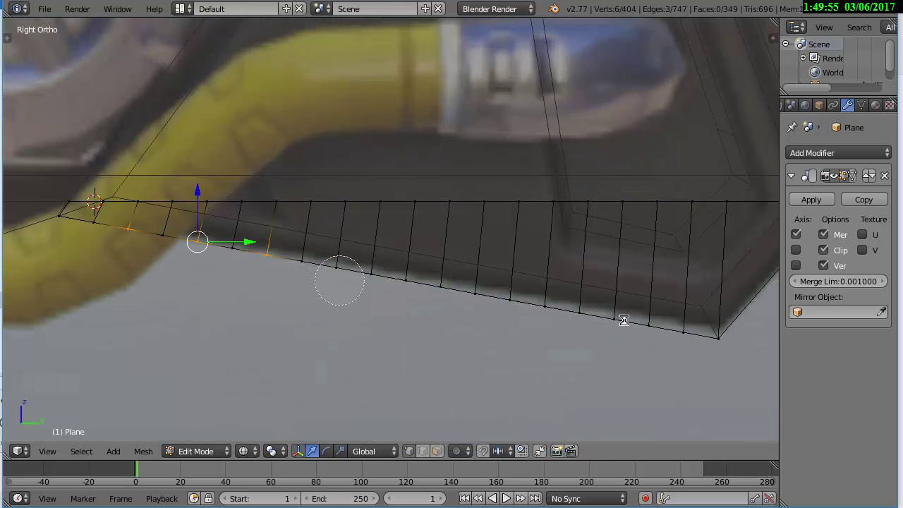
{"action": "key", "text": "g"}
{"action": "key", "text": "z"}
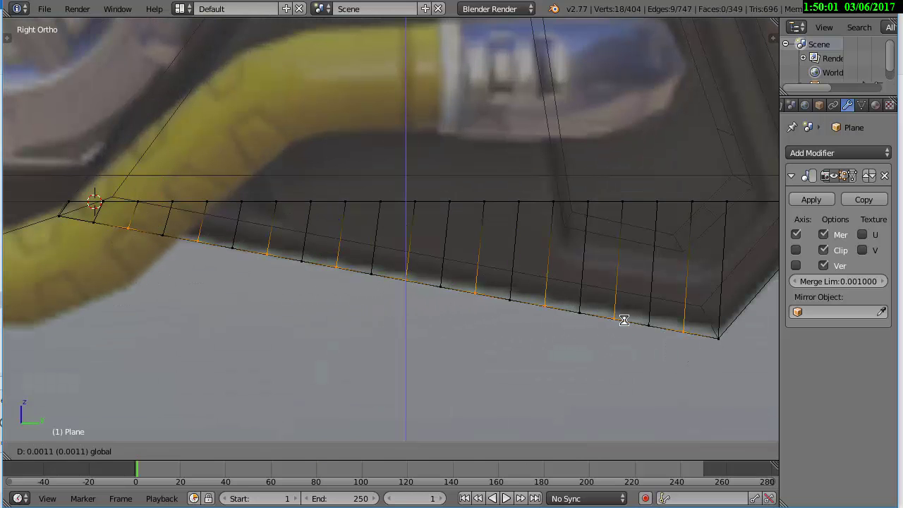
{"action": "left_click", "coordinate": [623, 320]}
{"action": "key", "text": "z"}
{"action": "middle_click_drag", "start_coordinate": [624, 321], "coordinate": [624, 320]}
{"action": "scroll", "coordinate": [623, 320], "scroll_direction": "down", "scroll_amount": 3}
{"action": "key", "text": "a"}
{"action": "scroll", "coordinate": [624, 321], "scroll_direction": "up", "scroll_amount": 5}
Add an edge loop in the front section in right-side wireframe view
{"action": "key", "text": "KP_3"}
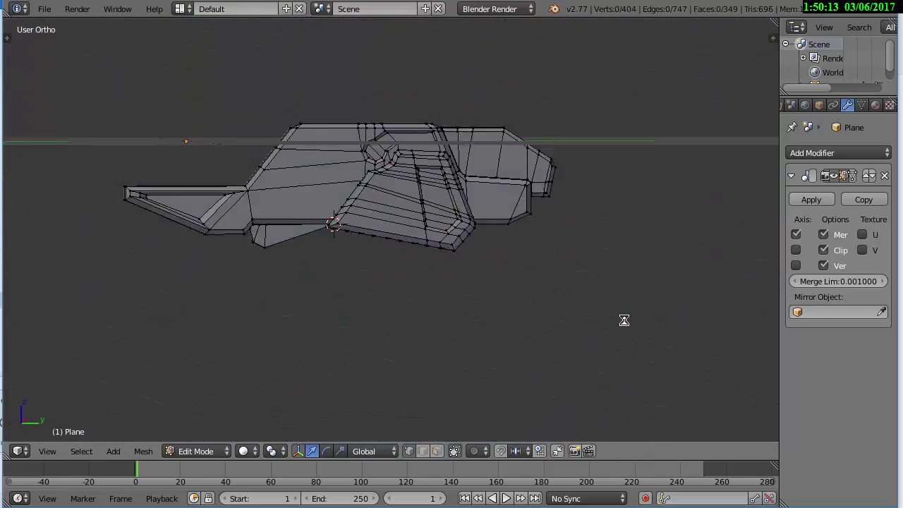
{"action": "key", "text": "z"}
{"action": "scroll", "coordinate": [624, 320], "scroll_direction": "up", "scroll_amount": 2}
{"action": "scroll", "coordinate": [624, 320], "scroll_direction": "up", "scroll_amount": 2}
{"action": "key", "text": "ctrl+r"}
{"action": "left_click", "coordinate": [305, 137]}
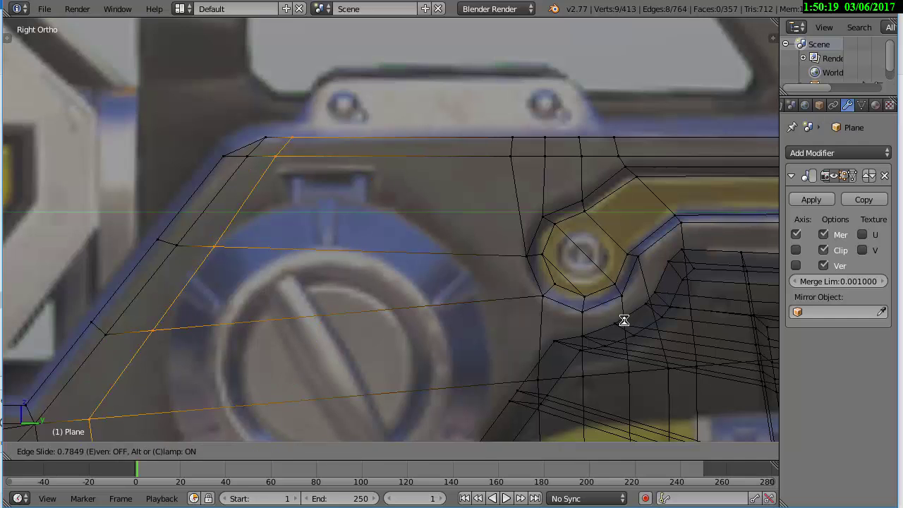
{"action": "left_click", "coordinate": [305, 136]}
{"action": "right_click", "coordinate": [305, 137]}
Extrude the first handle vertices straight up from the top of the body
{"action": "scroll", "coordinate": [623, 320], "scroll_direction": "down", "scroll_amount": 3}
{"action": "scroll", "coordinate": [624, 320], "scroll_direction": "up", "scroll_amount": 3}
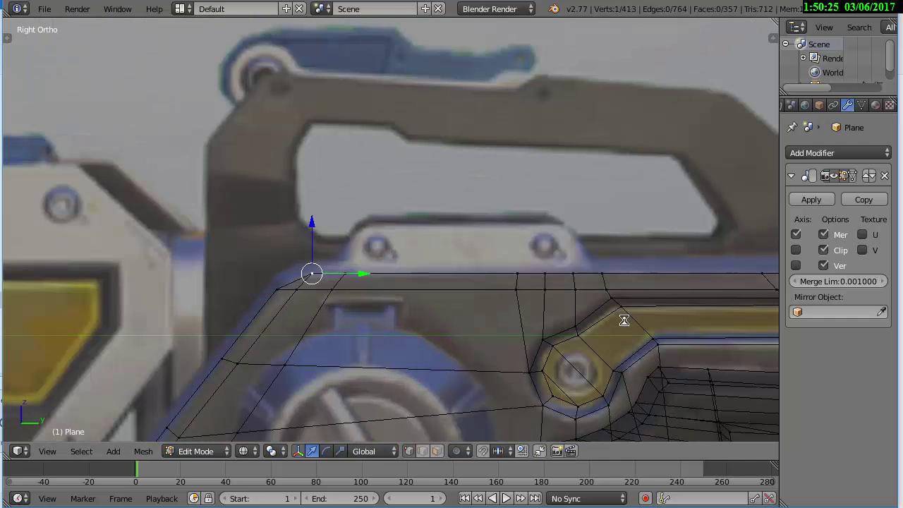
{"action": "key", "text": "e"}
{"action": "key", "text": "z"}
{"action": "left_click", "coordinate": [208, 139]}
{"action": "key", "text": "e"}
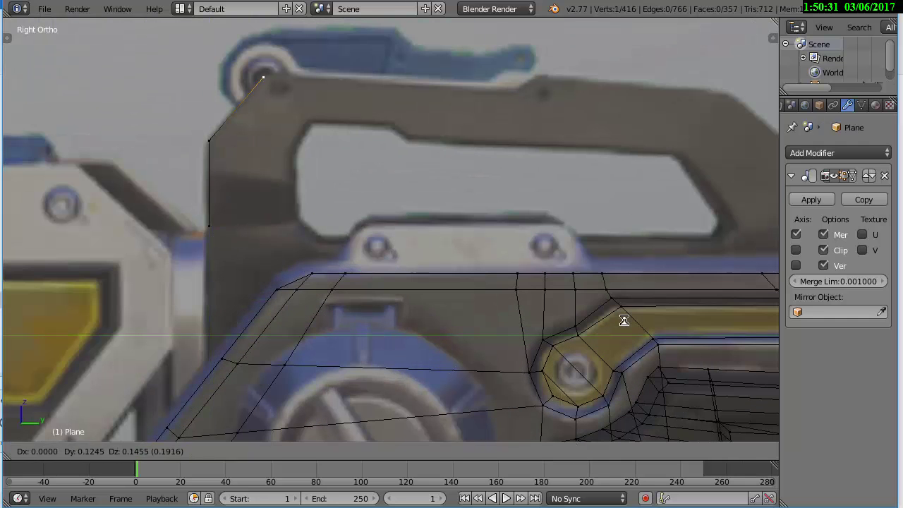
{"action": "left_click", "coordinate": [121, 125]}
Trace the handle's top edge, rear and inner outline with extruded vertices
{"action": "key", "text": "e"}
{"action": "left_click", "coordinate": [374, 142]}
{"action": "key", "text": "e"}
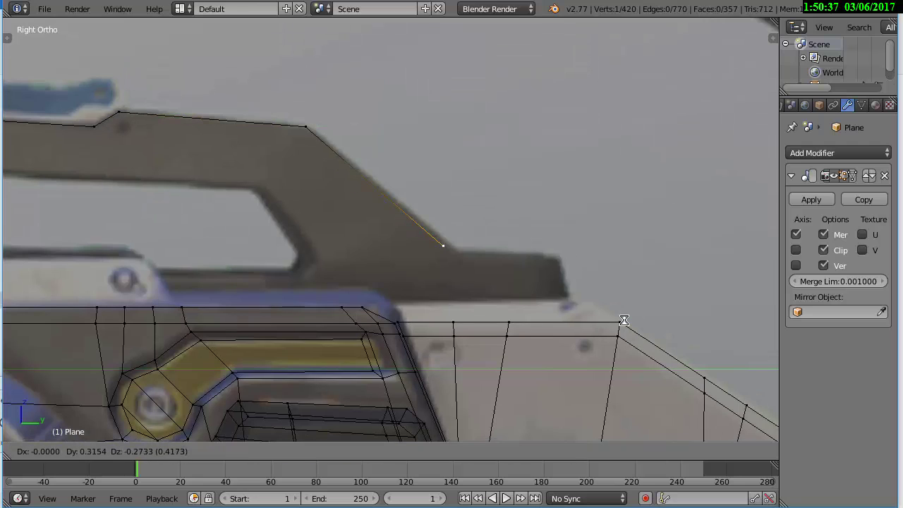
{"action": "left_click", "coordinate": [451, 252]}
{"action": "key", "text": "e"}
{"action": "left_click", "coordinate": [557, 260]}
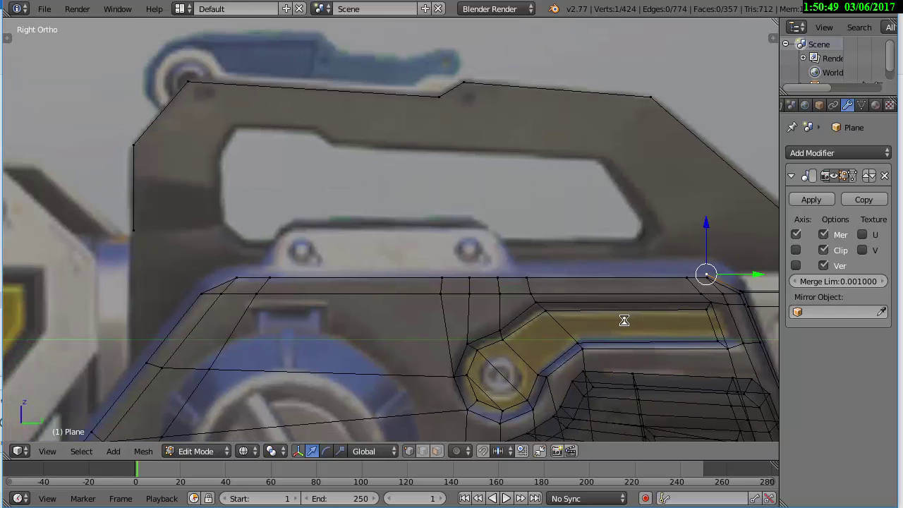
{"action": "key", "text": "e"}
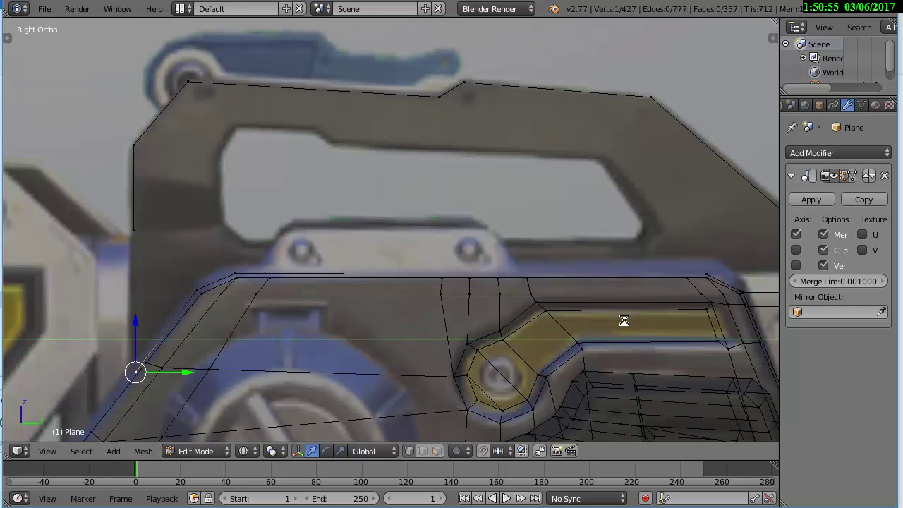
{"action": "left_click", "coordinate": [131, 247]}
{"action": "scroll", "coordinate": [130, 247], "scroll_direction": "up", "scroll_amount": 2}
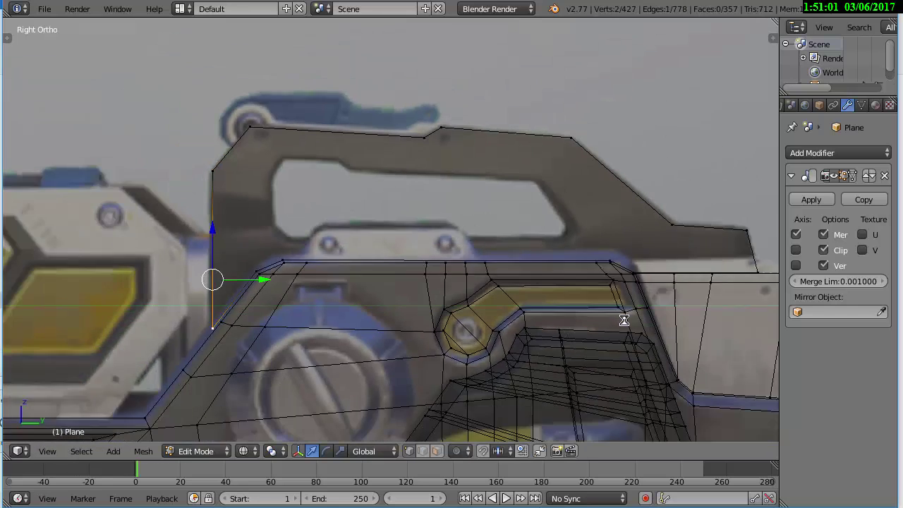
{"action": "middle_click_drag", "start_coordinate": [211, 212], "coordinate": [330, 123], "text": "shift"}
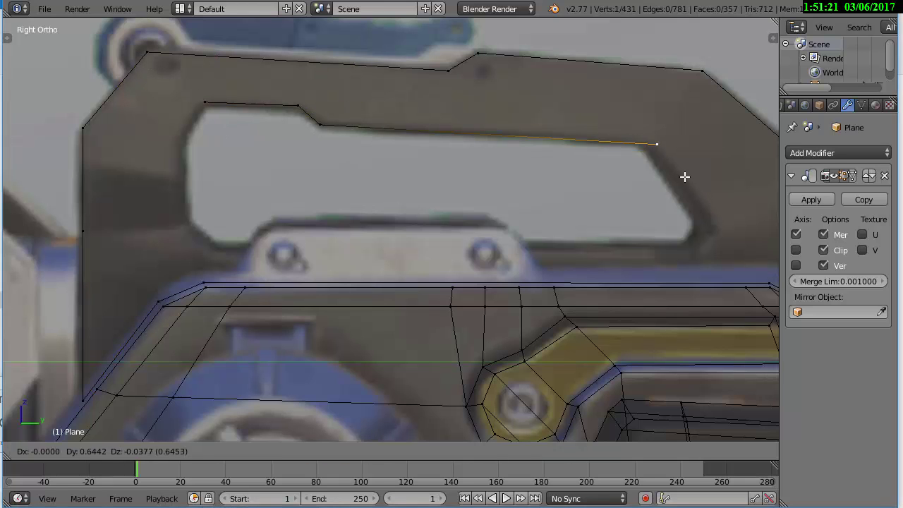
{"action": "left_click", "coordinate": [215, 163]}
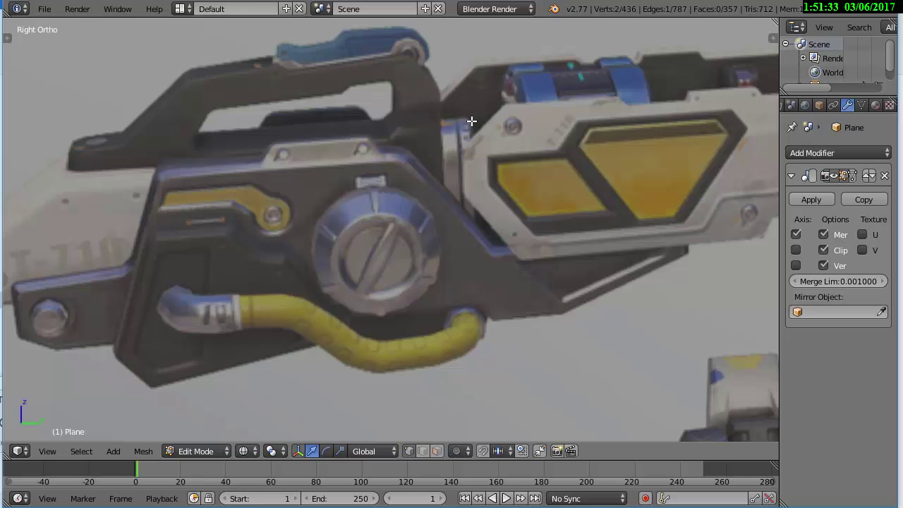
Fill a face between the selected handle vertices
{"action": "scroll", "coordinate": [471, 121], "scroll_direction": "down", "scroll_amount": 3}
{"action": "scroll", "coordinate": [665, 216], "scroll_direction": "up", "scroll_amount": 4}
{"action": "scroll", "coordinate": [487, 196], "scroll_direction": "up", "scroll_amount": 2}
{"action": "middle_click_drag", "start_coordinate": [488, 195], "coordinate": [539, 155], "text": "shift"}
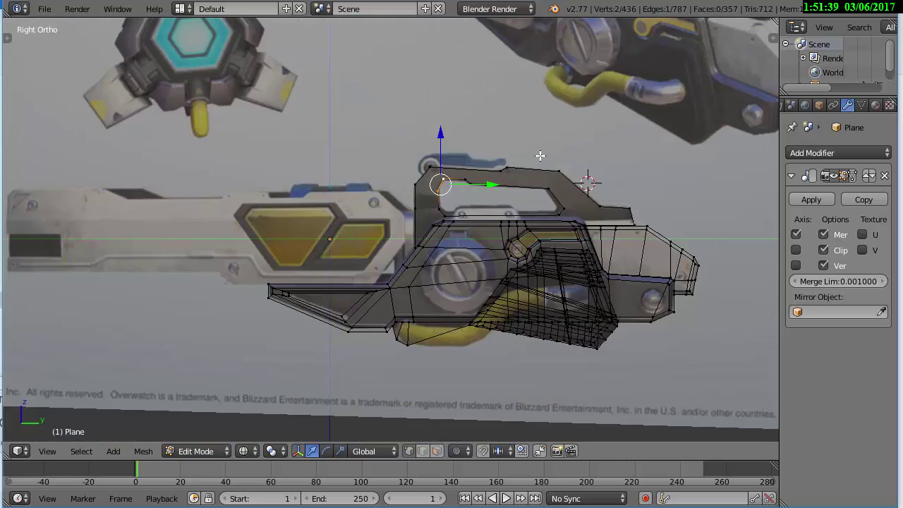
{"action": "scroll", "coordinate": [557, 166], "scroll_direction": "up", "scroll_amount": 4}
{"action": "right_click", "coordinate": [265, 196], "text": "shift"}
{"action": "key", "text": "f"}
Extrude a new vertex from the handle's inner edge along the outline
{"action": "scroll", "coordinate": [211, 155], "scroll_direction": "up", "scroll_amount": 4}
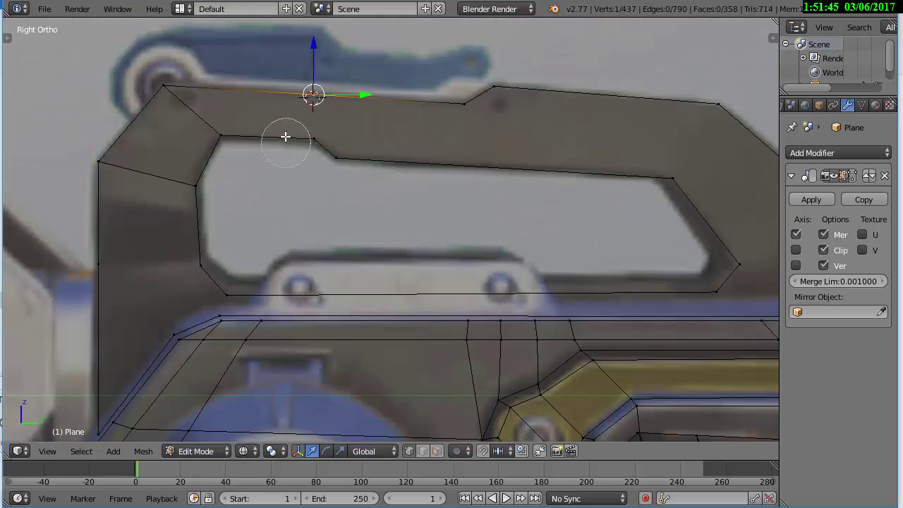
{"action": "right_click", "coordinate": [423, 164]}
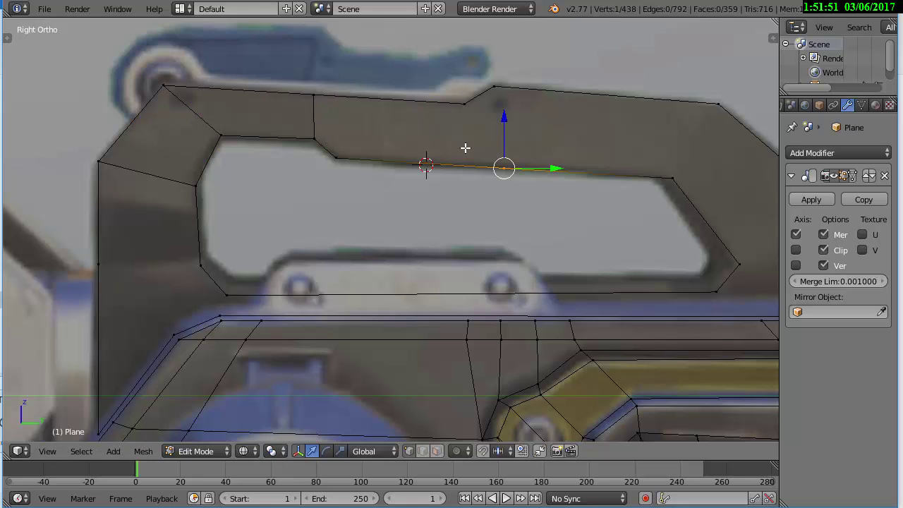
{"action": "key", "text": "e"}
{"action": "left_click", "coordinate": [359, 87]}
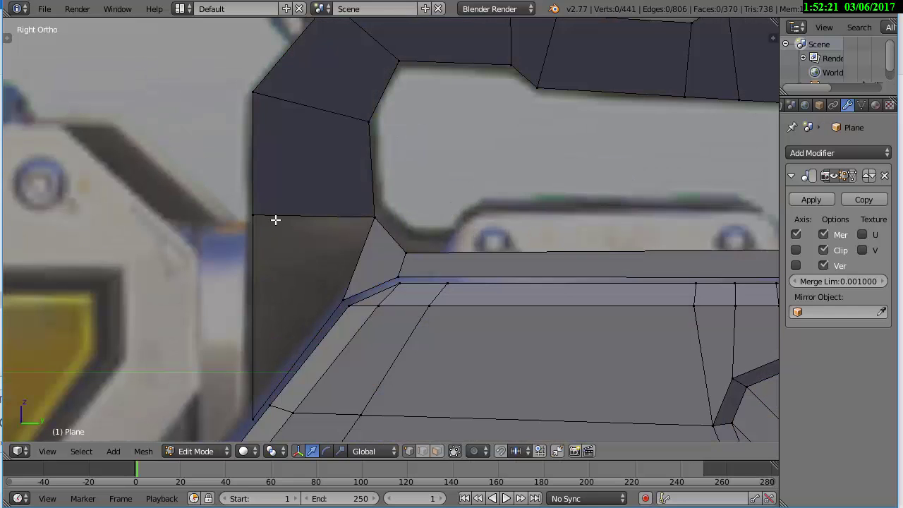
Fill the quad below the handle and extrude the face strip sideways
{"action": "key", "text": "f"}
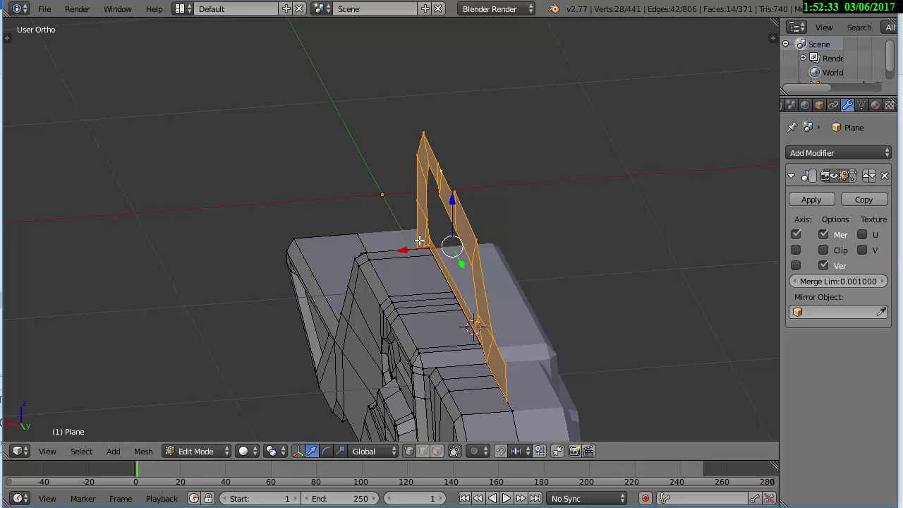
{"action": "key", "text": "e"}
{"action": "left_click", "coordinate": [406, 247]}
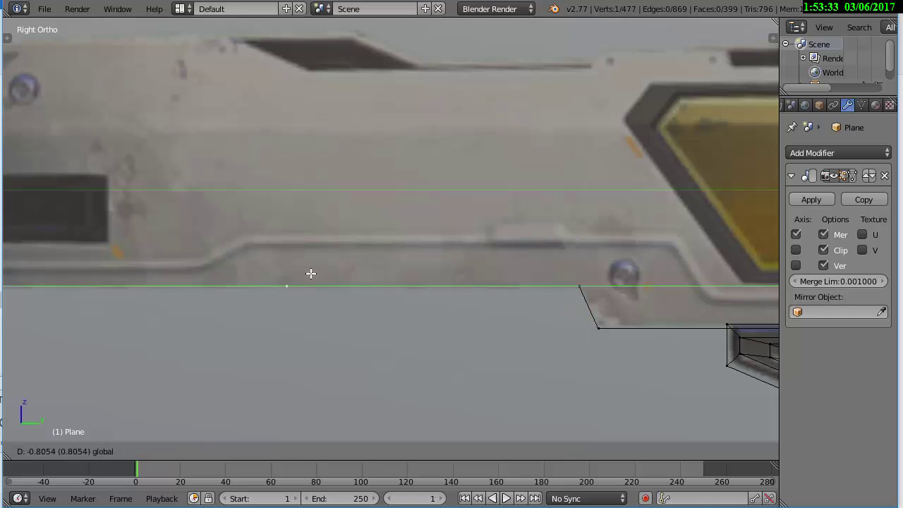
Extrude a vertex vertically at the barrel's front end
{"action": "scroll", "coordinate": [311, 273], "scroll_direction": "down", "scroll_amount": 4}
{"action": "scroll", "coordinate": [350, 255], "scroll_direction": "up", "scroll_amount": 3}
{"action": "key", "text": "e"}
{"action": "key", "text": "z"}
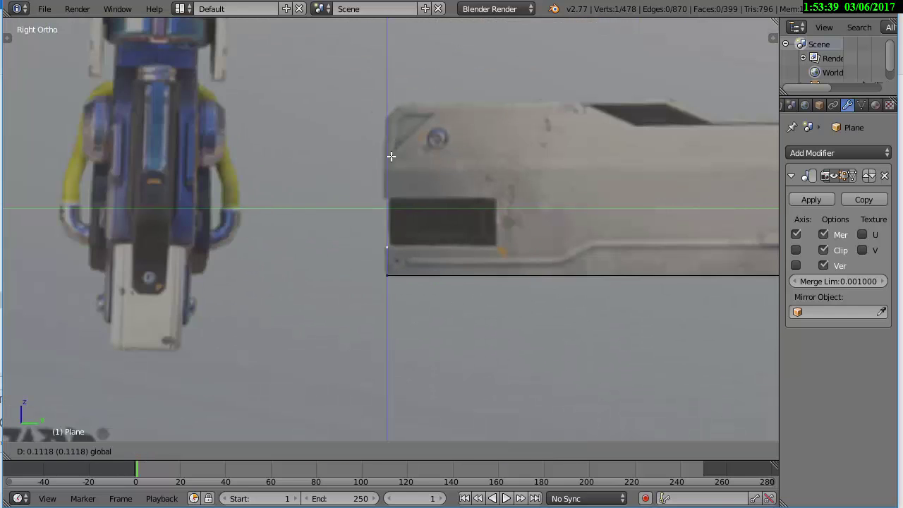
{"action": "middle_click_drag", "start_coordinate": [406, 68], "coordinate": [414, 196], "text": "shift"}
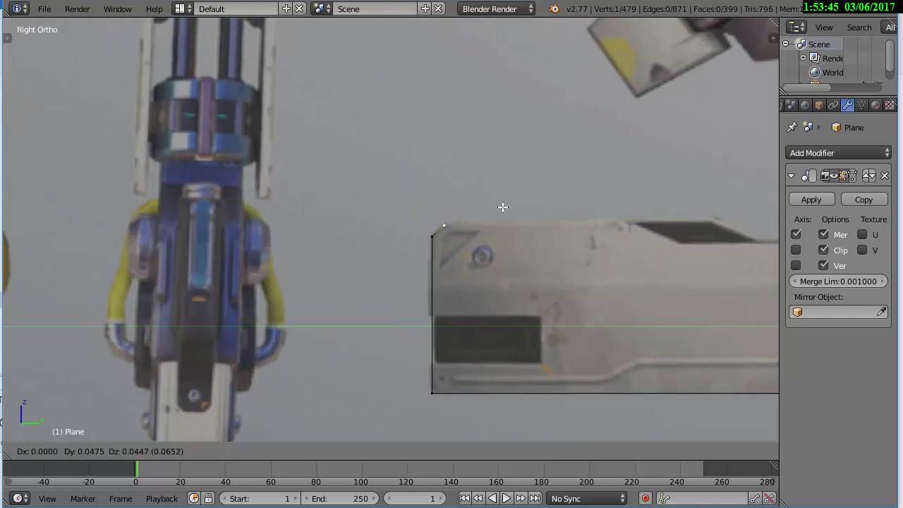
{"action": "left_click", "coordinate": [672, 218]}
{"action": "middle_click_drag", "start_coordinate": [672, 217], "coordinate": [328, 204], "text": "shift"}
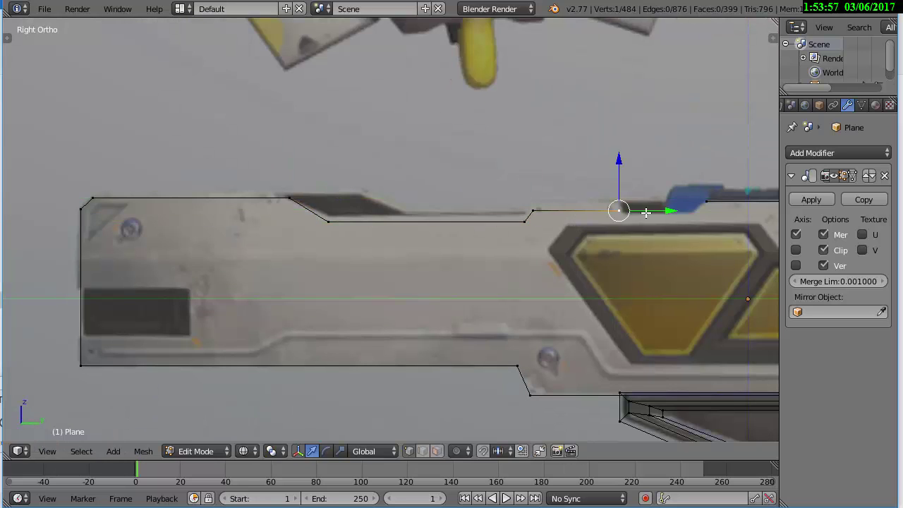
{"action": "scroll", "coordinate": [646, 213], "scroll_direction": "up", "scroll_amount": 1}
Slide the vertex along Y and select a neighbouring vertex pair on the top outline
{"action": "key", "text": "g"}
{"action": "key", "text": "y"}
{"action": "left_click", "coordinate": [599, 222]}
{"action": "key", "text": "x"}
{"action": "right_click", "coordinate": [432, 216]}
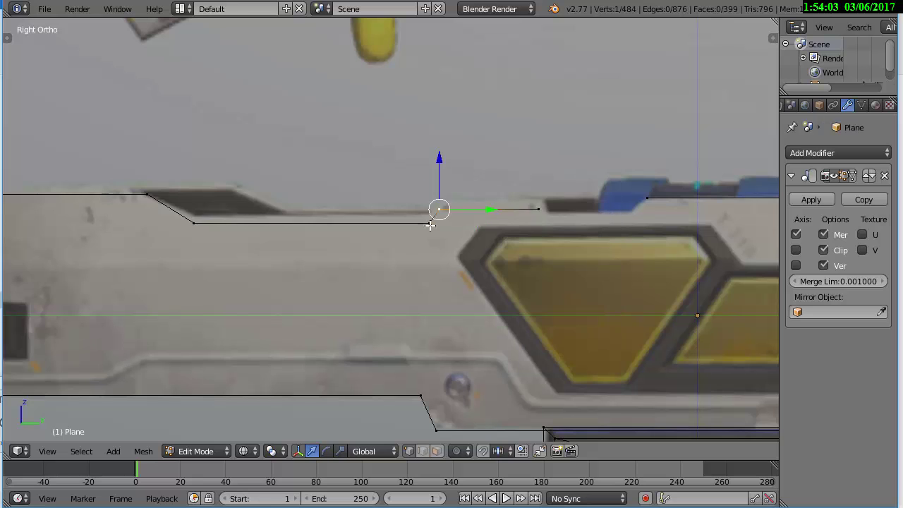
{"action": "key", "text": "a"}
{"action": "right_click", "coordinate": [604, 187], "text": "shift"}
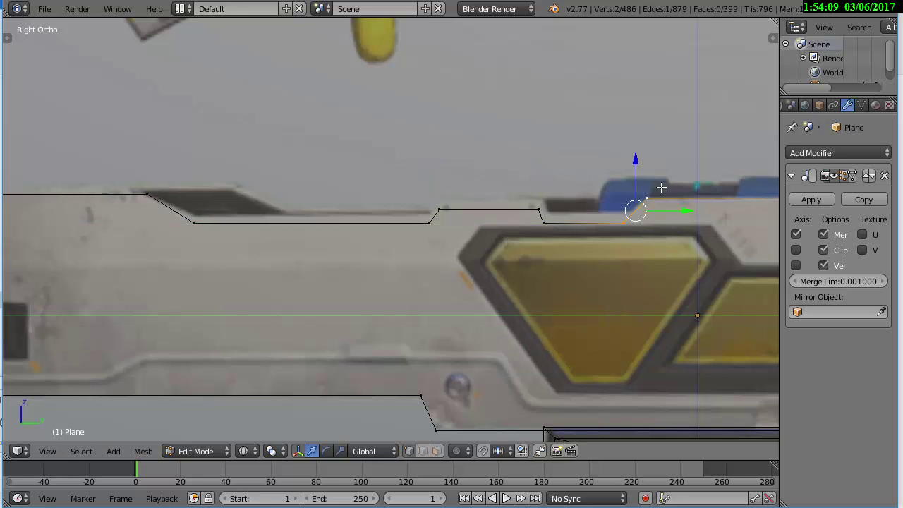
{"action": "scroll", "coordinate": [608, 168], "scroll_direction": "down", "scroll_amount": 5}
Move the selected vertices sideways along X in the front view
{"action": "key", "text": "KP_1"}
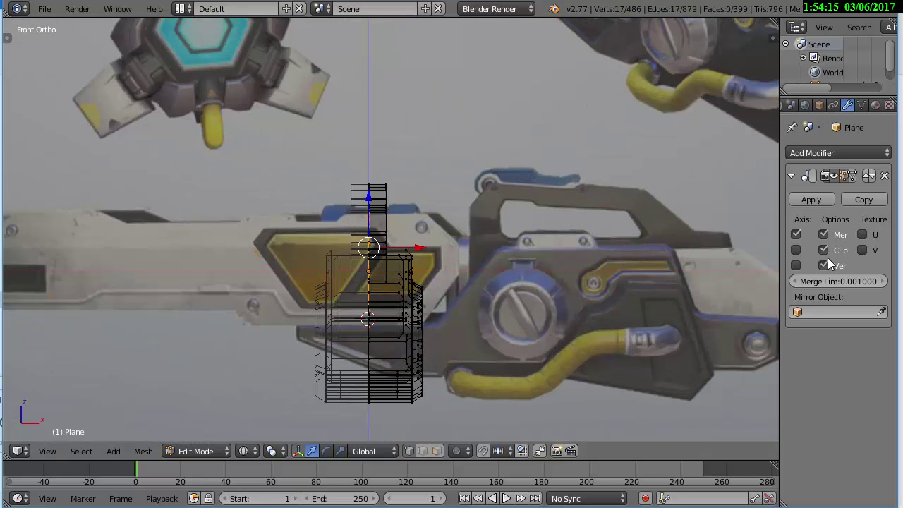
{"action": "key", "text": "g"}
{"action": "key", "text": "x"}
{"action": "scroll", "coordinate": [487, 260], "scroll_direction": "up", "scroll_amount": 2}
{"action": "left_click", "coordinate": [483, 260]}
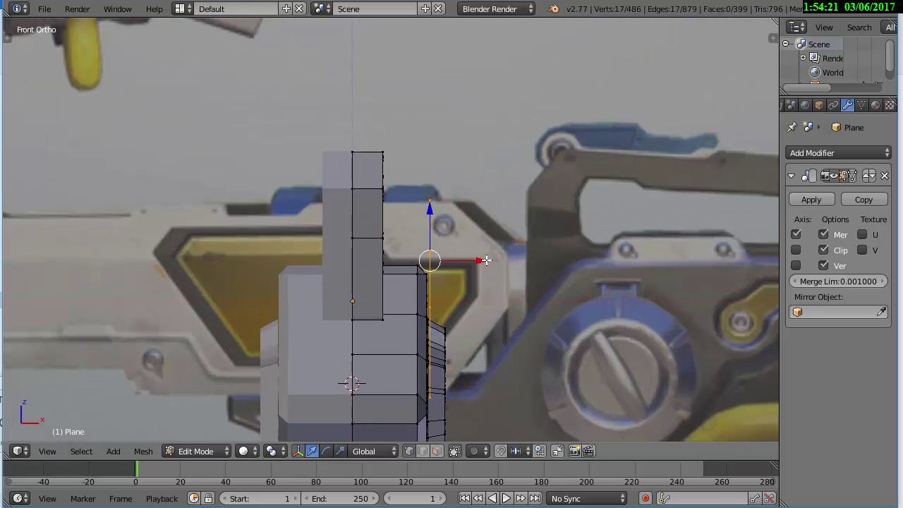
{"action": "key", "text": "KP_3"}
Place the bottom outline vertices on the reference edge and fill the barrel region
{"action": "key", "text": "g"}
{"action": "left_click", "coordinate": [262, 317]}
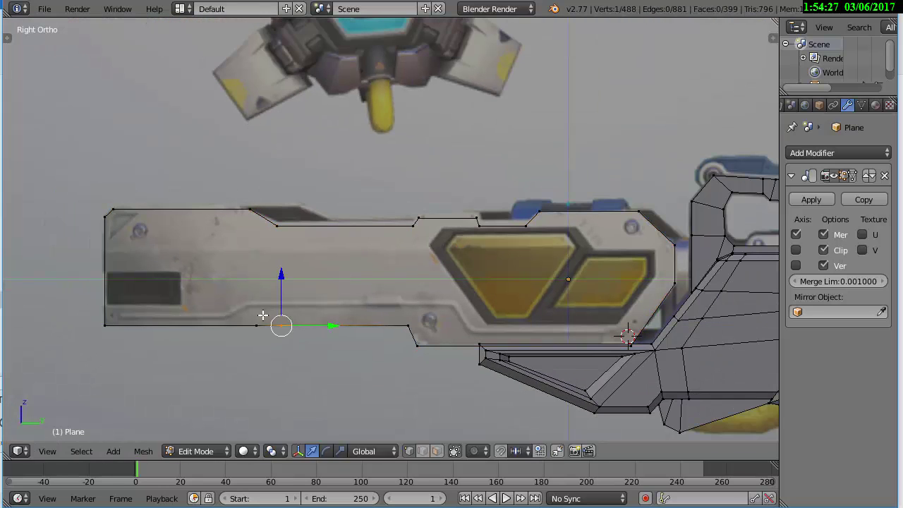
{"action": "key", "text": "g"}
{"action": "left_click", "coordinate": [145, 317]}
{"action": "key", "text": "e"}
{"action": "left_click", "coordinate": [99, 182]}
{"action": "key", "text": "f"}
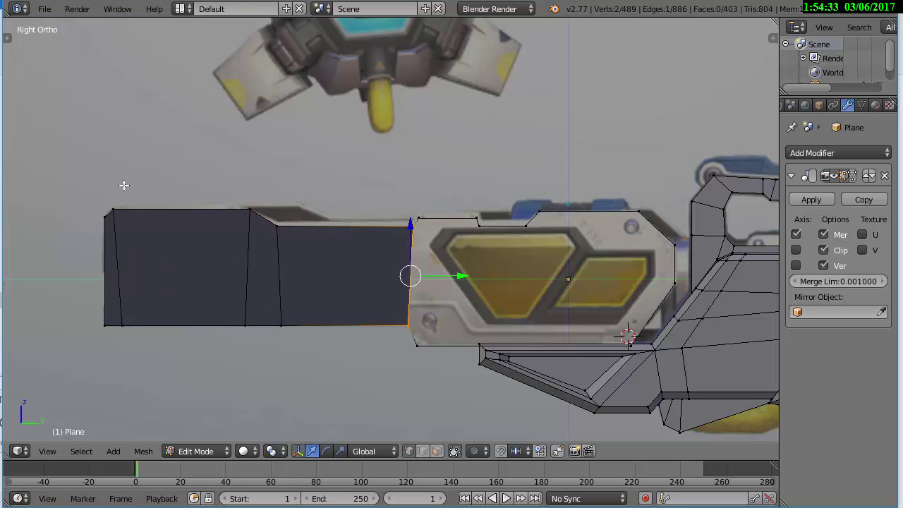
Extrude edges rightward across the outline to split the panel into segments
{"action": "scroll", "coordinate": [124, 185], "scroll_direction": "up", "scroll_amount": 2}
{"action": "scroll", "coordinate": [399, 232], "scroll_direction": "up", "scroll_amount": 1}
{"action": "key", "text": "a"}
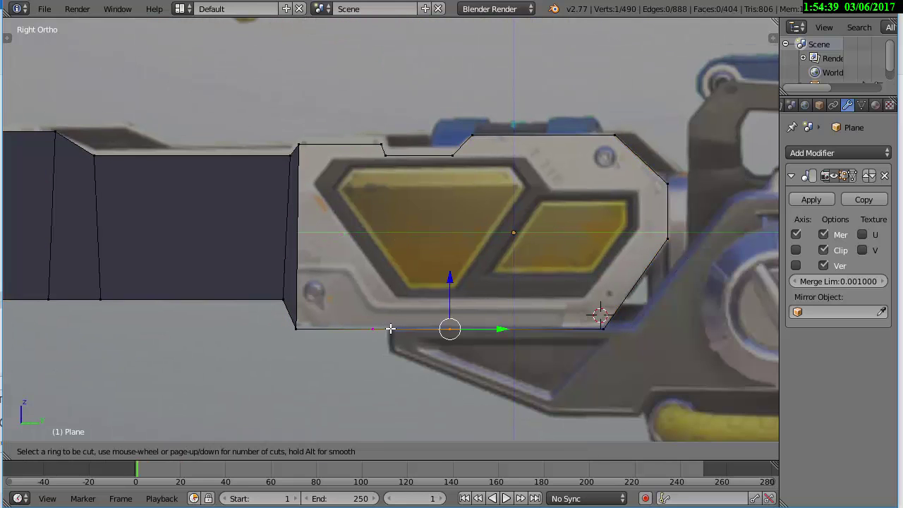
{"action": "right_click", "coordinate": [296, 328]}
{"action": "right_click", "coordinate": [299, 144], "text": "shift"}
{"action": "key", "text": "e"}
{"action": "left_click", "coordinate": [407, 134]}
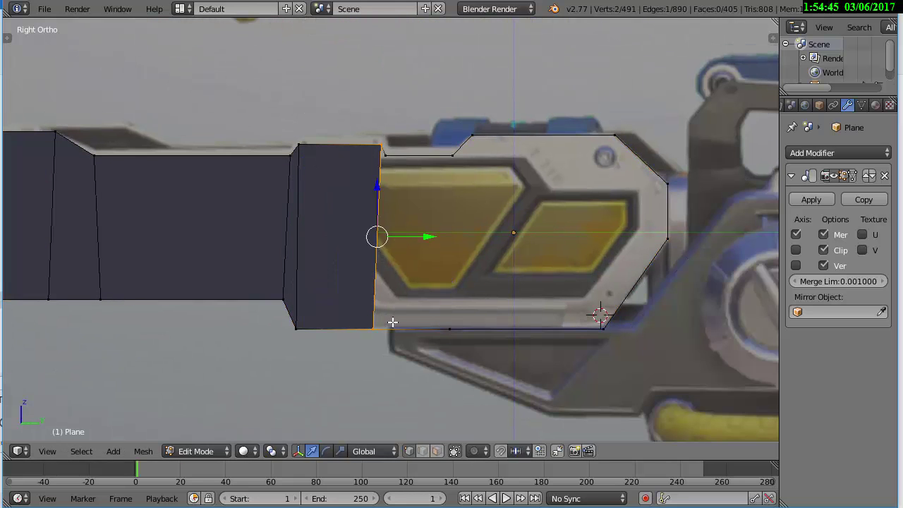
{"action": "key", "text": "e"}
{"action": "left_click", "coordinate": [393, 137]}
{"action": "left_click", "coordinate": [451, 244], "text": "ctrl"}
{"action": "right_click", "coordinate": [526, 328]}
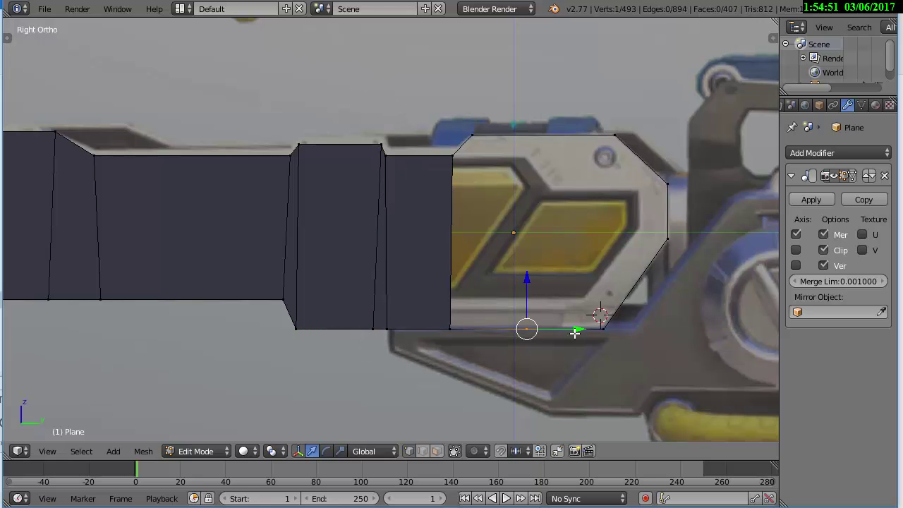
Fill the remaining right part of the barrel panel with a face and select its linked geometry
{"action": "key", "text": "f"}
{"action": "key", "text": "z"}
{"action": "key", "text": "KP_7"}
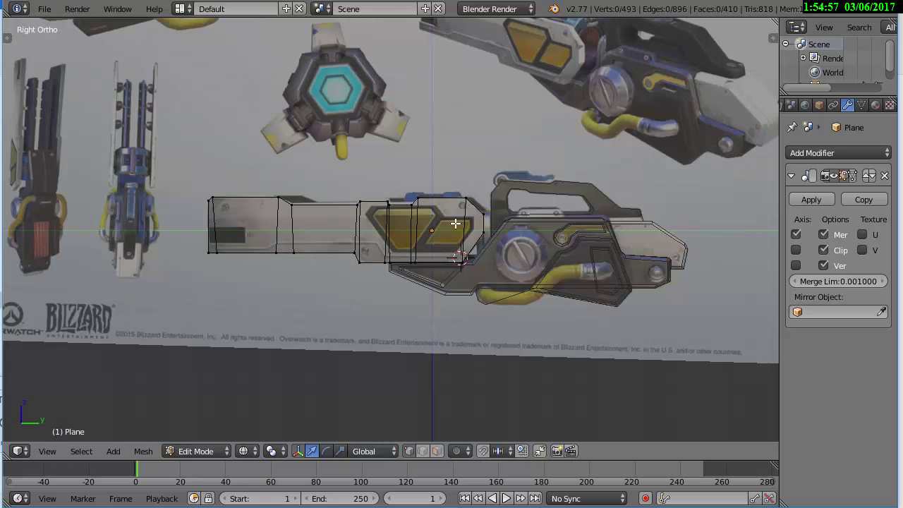
{"action": "scroll", "coordinate": [455, 224], "scroll_direction": "up", "scroll_amount": 2}
{"action": "key", "text": "ctrl+l"}
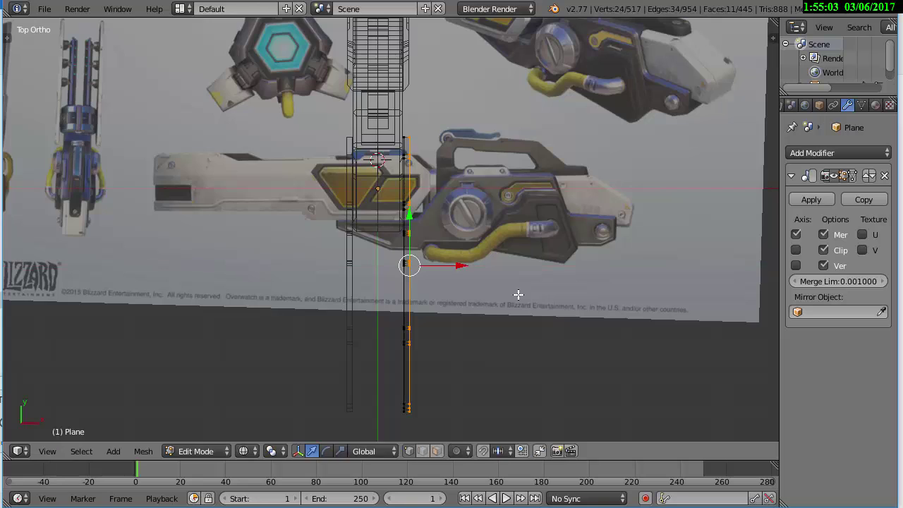
Add a centred loop cut along the barrel and flatten it vertically with S Z 0
{"action": "middle_click_drag", "start_coordinate": [520, 296], "coordinate": [514, 247]}
{"action": "key", "text": "z"}
{"action": "key", "text": "KP_3"}
{"action": "scroll", "coordinate": [514, 246], "scroll_direction": "up", "scroll_amount": 1}
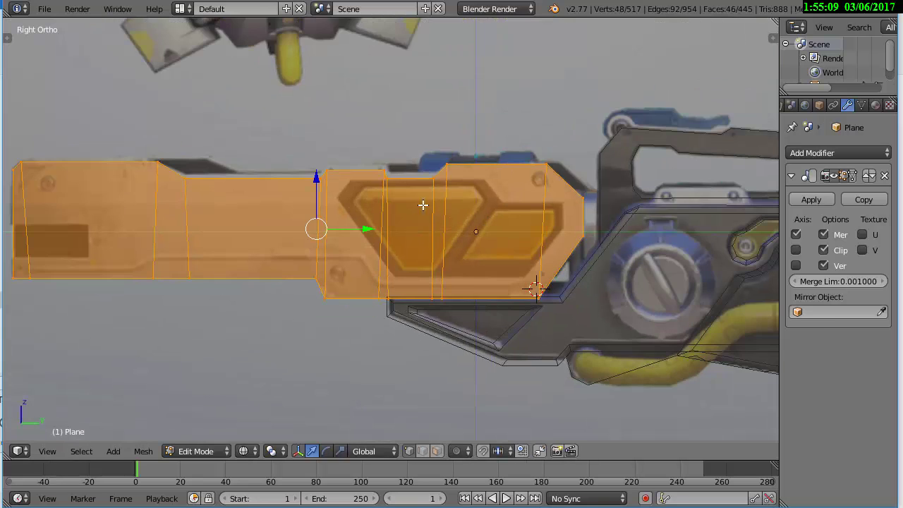
{"action": "middle_click_drag", "start_coordinate": [185, 209], "coordinate": [630, 262], "text": "shift"}
{"action": "scroll", "coordinate": [218, 184], "scroll_direction": "up", "scroll_amount": 3}
{"action": "key", "text": "a"}
{"action": "key", "text": "ctrl+r"}
{"action": "left_click", "coordinate": [218, 184]}
{"action": "right_click", "coordinate": [218, 184]}
{"action": "key", "text": "s"}
{"action": "key", "text": "z"}
{"action": "key", "text": "0"}
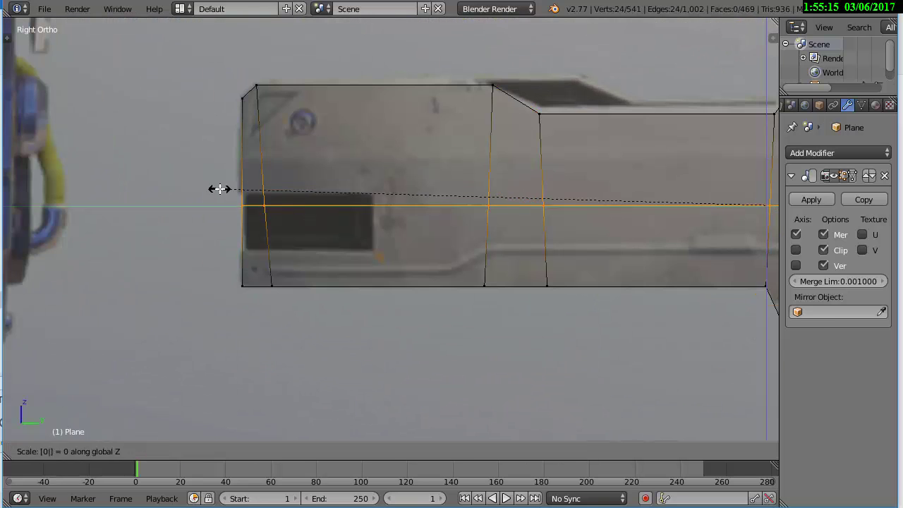
{"action": "key", "text": "Return"}
Add two more loop cuts across the barrel, one slid into place and one vertical
{"action": "scroll", "coordinate": [222, 194], "scroll_direction": "down", "scroll_amount": 2}
{"action": "scroll", "coordinate": [517, 166], "scroll_direction": "down", "scroll_amount": 1}
{"action": "key", "text": "ctrl+r"}
{"action": "left_click", "coordinate": [344, 227]}
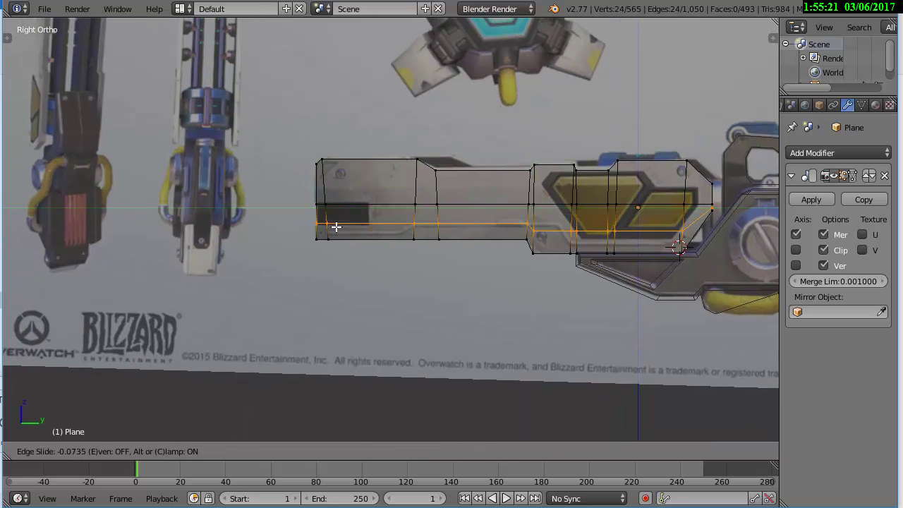
{"action": "left_click", "coordinate": [334, 228]}
{"action": "scroll", "coordinate": [333, 228], "scroll_direction": "up", "scroll_amount": 5}
{"action": "key", "text": "ctrl+r"}
{"action": "left_click", "coordinate": [339, 256]}
{"action": "left_click", "coordinate": [337, 257]}
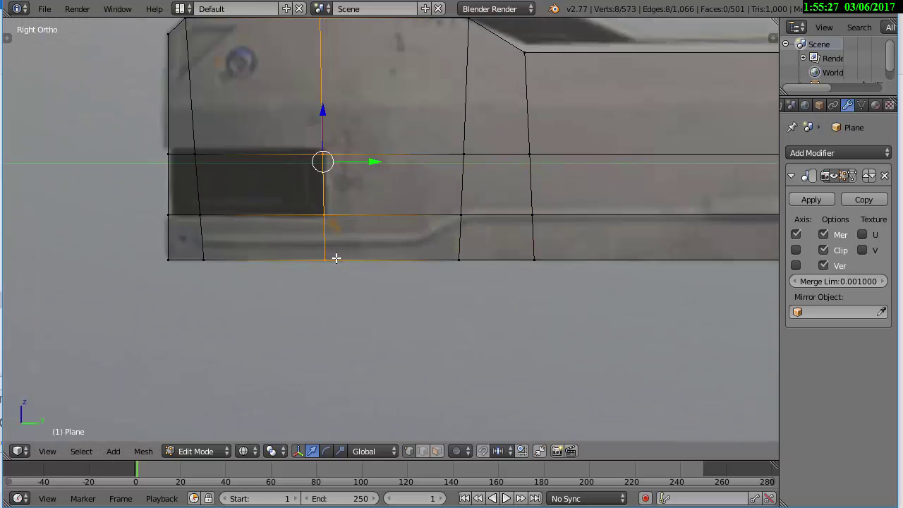
Extrude the selected barrel faces outward to give the panel depth
{"action": "key", "text": "ctrl+r"}
{"action": "left_click", "coordinate": [252, 308]}
{"action": "mouse_move", "coordinate": [251, 309]}
{"action": "middle_mouse_down"}
{"action": "mouse_move", "coordinate": [544, 202]}
{"action": "mouse_move", "coordinate": [407, 455]}
{"action": "middle_mouse_up"}
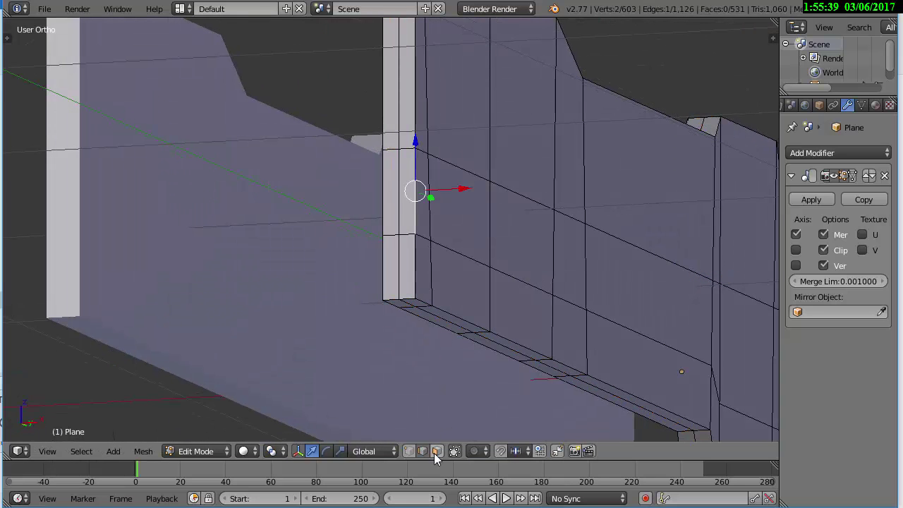
Delete a barrel panel face and extrude the adjacent edge along X to form the recess
{"action": "key", "text": "x"}
{"action": "left_click", "coordinate": [444, 276]}
{"action": "key", "text": "KP_1"}
{"action": "right_click", "coordinate": [493, 242]}
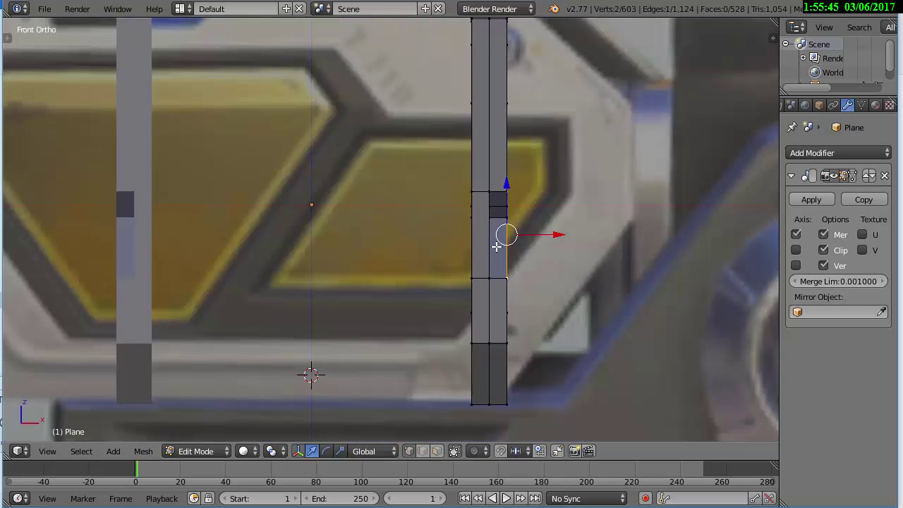
{"action": "key", "text": "z"}
{"action": "key", "text": "e"}
{"action": "key", "text": "x"}
{"action": "left_click", "coordinate": [548, 233]}
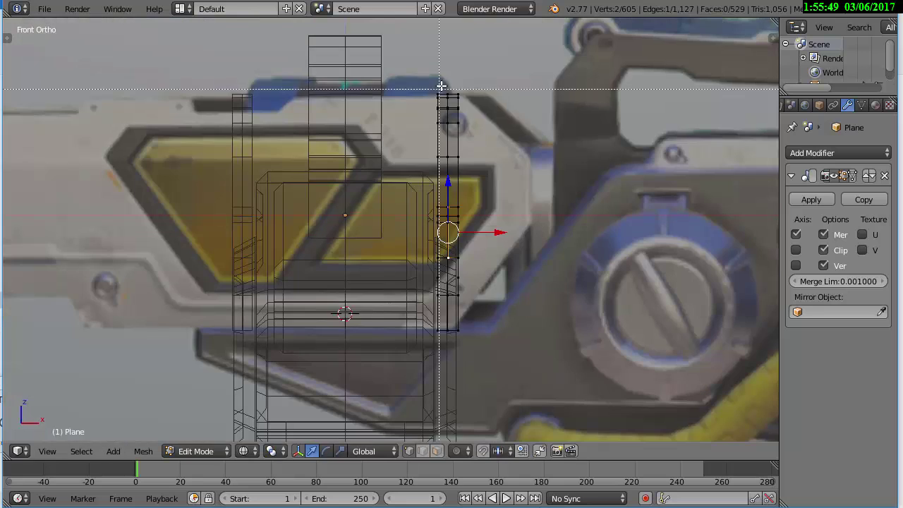
{"action": "key", "text": "s"}
{"action": "key", "text": "x"}
{"action": "left_click", "coordinate": [452, 412]}
Fill the gap beside the extruded edge with a new face
{"action": "scroll", "coordinate": [452, 409], "scroll_direction": "up", "scroll_amount": 3}
{"action": "scroll", "coordinate": [452, 409], "scroll_direction": "up", "scroll_amount": 2}
{"action": "key", "text": "z"}
{"action": "mouse_move", "coordinate": [659, 213]}
{"action": "middle_mouse_down"}
{"action": "mouse_move", "coordinate": [568, 252]}
{"action": "mouse_move", "coordinate": [397, 131]}
{"action": "middle_mouse_up"}
{"action": "key", "text": "z"}
{"action": "key", "text": "f"}
{"action": "key", "text": "z"}
{"action": "middle_click_drag", "start_coordinate": [440, 240], "coordinate": [136, 252], "text": "shift"}
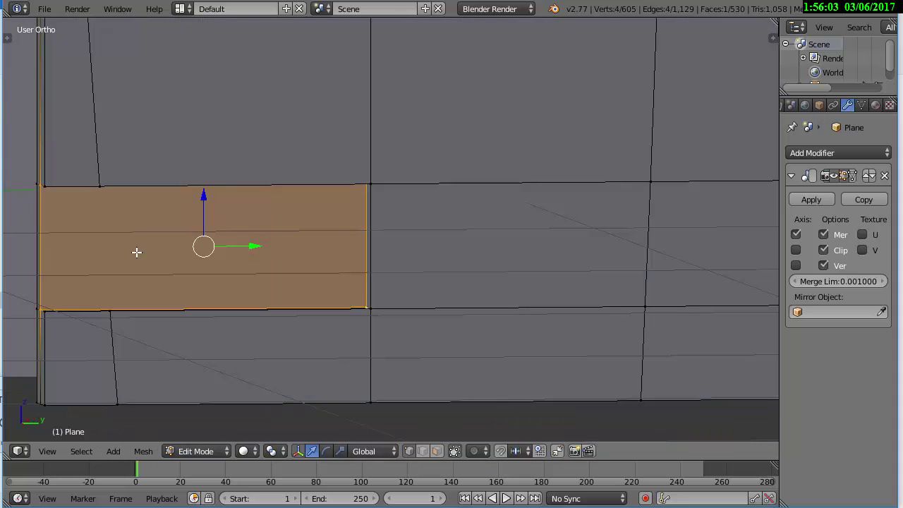
Add a loop cut across the recessed panel and slide it toward the left side
{"action": "key", "text": "a"}
{"action": "scroll", "coordinate": [117, 276], "scroll_direction": "up", "scroll_amount": 2}
{"action": "middle_click_drag", "start_coordinate": [75, 263], "coordinate": [131, 131]}
{"action": "key", "text": "ctrl+r"}
{"action": "left_click", "coordinate": [127, 127]}
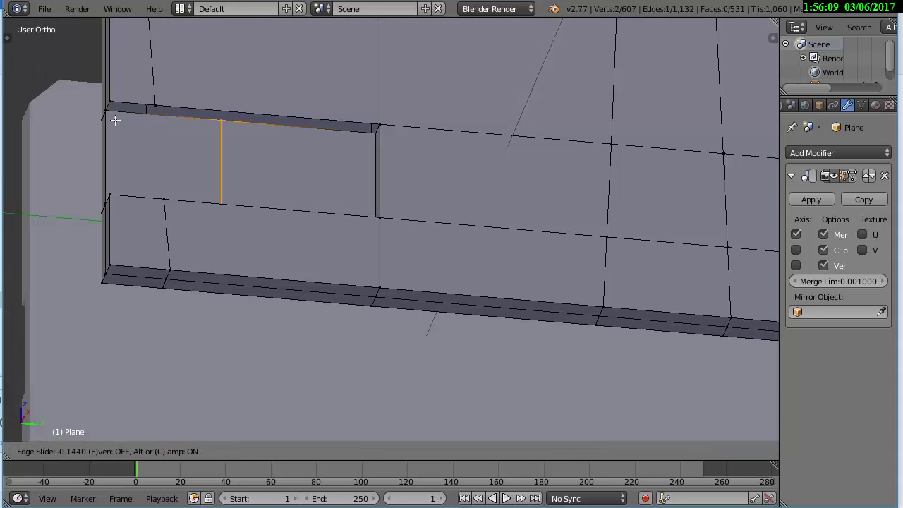
{"action": "left_click", "coordinate": [115, 120]}
Save the file, overwriting the existing copy
{"action": "key", "text": "z"}
Return to the right-side view over the reference and unhide the gun's body and handle
{"action": "key", "text": "z"}
{"action": "scroll", "coordinate": [430, 190], "scroll_direction": "down", "scroll_amount": 2}
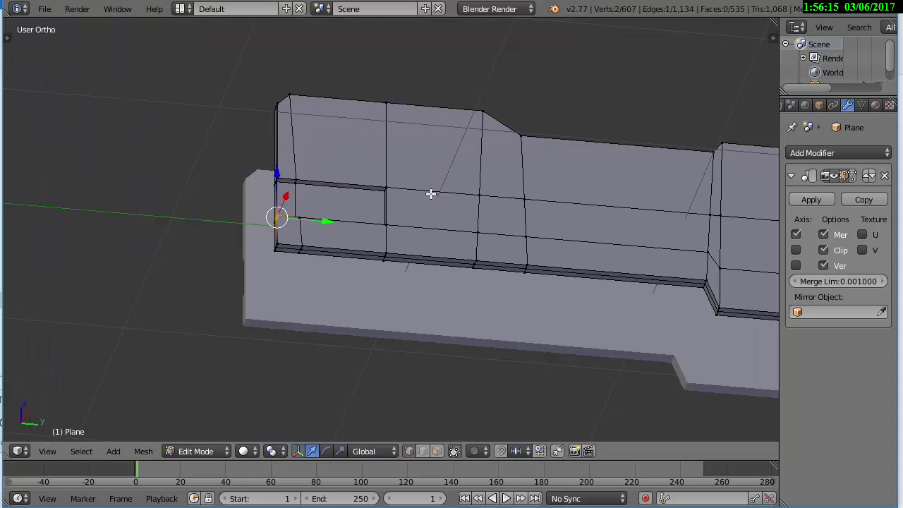
{"action": "key", "text": "ctrl+s"}
{"action": "left_click", "coordinate": [431, 194]}
{"action": "key", "text": "KP_3"}
{"action": "key", "text": "z"}
{"action": "scroll", "coordinate": [430, 193], "scroll_direction": "down", "scroll_amount": 2}
{"action": "mouse_move", "coordinate": [443, 186]}
{"action": "middle_mouse_down", "text": "shift"}
{"action": "mouse_move", "coordinate": [528, 270]}
{"action": "mouse_move", "coordinate": [332, 193]}
{"action": "middle_mouse_up", "text": "shift"}
{"action": "scroll", "coordinate": [331, 196], "scroll_direction": "up", "scroll_amount": 2}
{"action": "scroll", "coordinate": [331, 196], "scroll_direction": "down", "scroll_amount": 3}
{"action": "scroll", "coordinate": [407, 198], "scroll_direction": "down", "scroll_amount": 2}
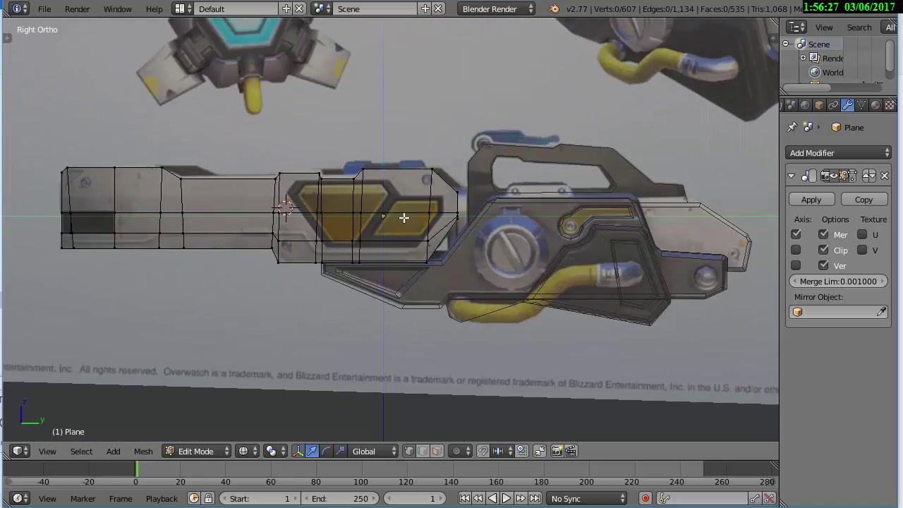
{"action": "mouse_move", "coordinate": [407, 197]}
{"action": "middle_mouse_down", "text": "shift"}
{"action": "mouse_move", "coordinate": [332, 187]}
{"action": "mouse_move", "coordinate": [304, 157]}
{"action": "mouse_move", "coordinate": [278, 250]}
{"action": "mouse_move", "coordinate": [296, 139]}
{"action": "middle_mouse_up", "text": "shift"}
{"action": "key", "text": "alt+h"}
Place the 3D cursor at the centre of the round dial in the right-side view
{"action": "key", "text": "z"}
{"action": "key", "text": "KP_3"}
{"action": "key", "text": "z"}
{"action": "scroll", "coordinate": [459, 146], "scroll_direction": "up", "scroll_amount": 2}
{"action": "key", "text": "shift+s"}
{"action": "left_click", "coordinate": [458, 147]}
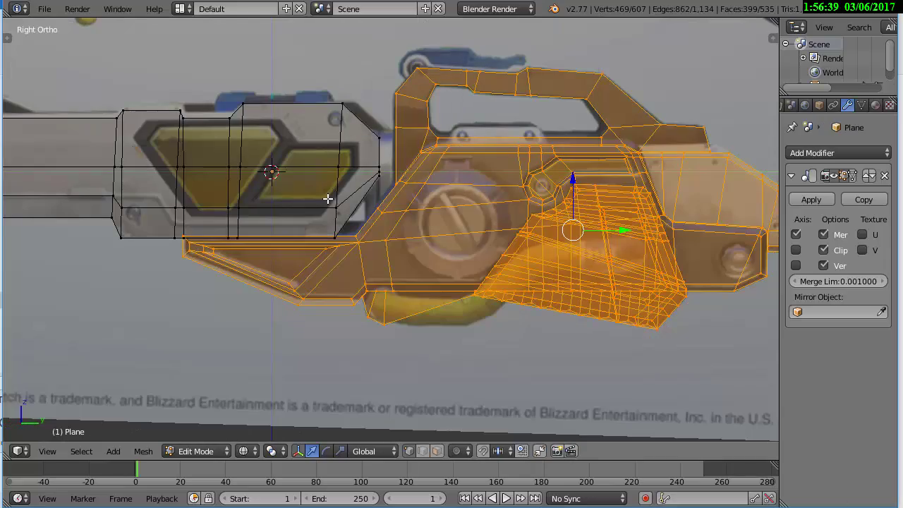
{"action": "key", "text": "z"}
{"action": "key", "text": "a"}
{"action": "left_click", "coordinate": [459, 223]}
Add a 12-vertex circle at the dial's centre and scale it to the dial's rim
{"action": "scroll", "coordinate": [459, 223], "scroll_direction": "up", "scroll_amount": 2}
{"action": "key", "text": "z"}
{"action": "key", "text": "shift+a"}
{"action": "left_click", "coordinate": [486, 222]}
{"action": "key", "text": "F6"}
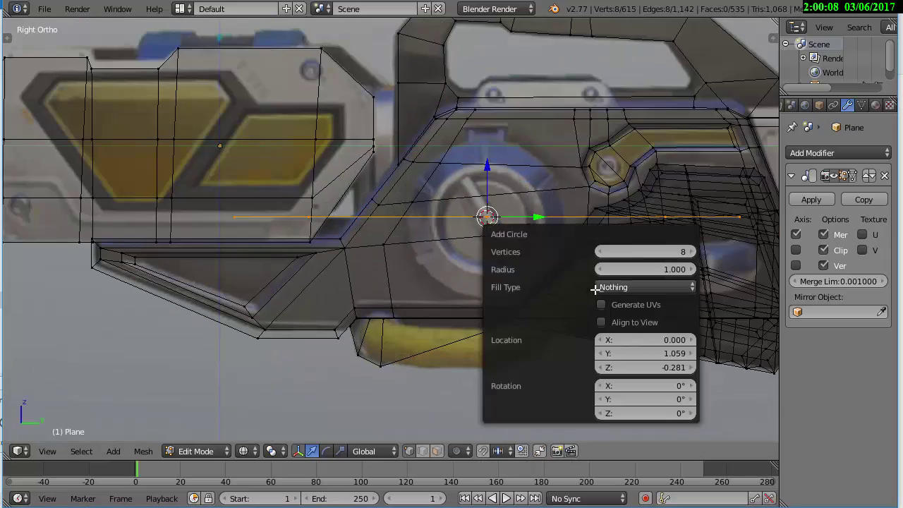
{"action": "left_click", "coordinate": [690, 252]}
{"action": "left_click", "coordinate": [690, 252]}
{"action": "key", "text": "s"}
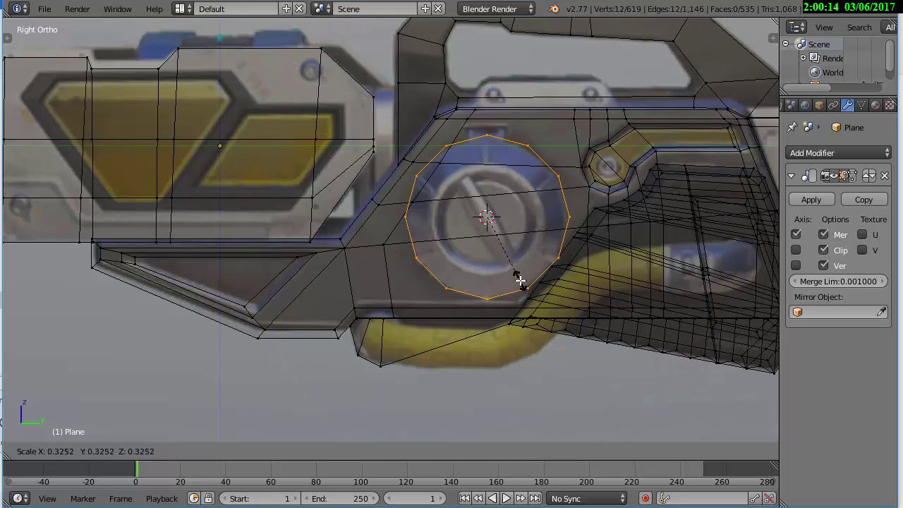
{"action": "left_click", "coordinate": [534, 272]}
Extrude the circle into a ring of faces around the dial
{"action": "scroll", "coordinate": [663, 280], "scroll_direction": "up", "scroll_amount": 2}
{"action": "key", "text": "e"}
{"action": "left_click", "coordinate": [645, 268]}
{"action": "key", "text": "z"}
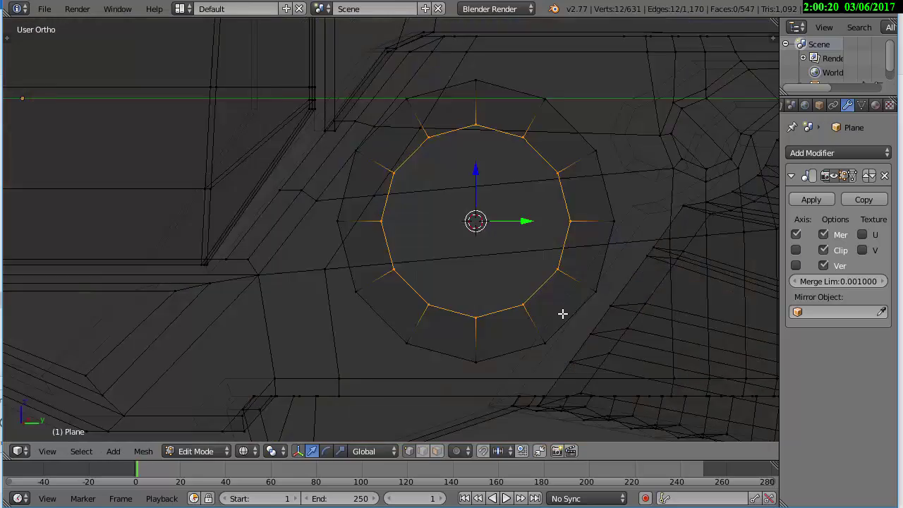
{"action": "middle_click_drag", "start_coordinate": [562, 369], "coordinate": [653, 315]}
Turn off mirror Clip and move the ring outward along X, shifting its edge loop right
{"action": "left_click", "coordinate": [823, 250]}
{"action": "left_click_drag", "start_coordinate": [397, 219], "coordinate": [455, 237]}
{"action": "key", "text": "KP_1"}
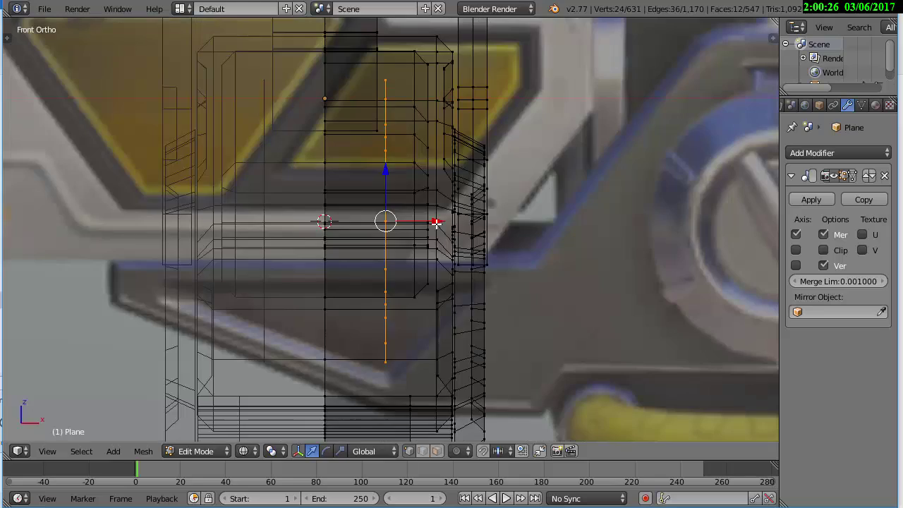
{"action": "key", "text": "g"}
{"action": "left_click", "coordinate": [503, 226]}
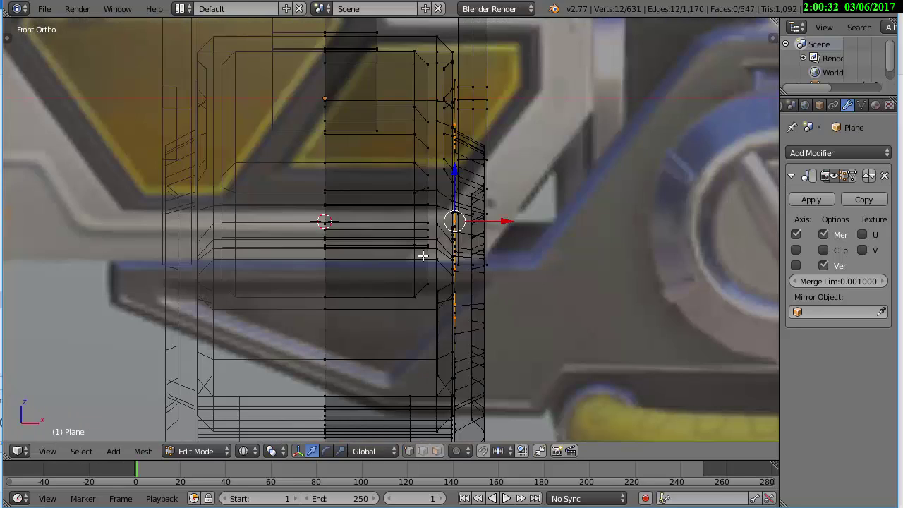
{"action": "key", "text": "g"}
{"action": "left_click", "coordinate": [534, 226]}
{"action": "key", "text": "KP_3"}
In solid shading, add a centred loop cut across the dial's ring after undoing a first attempt
{"action": "key", "text": "z"}
{"action": "scroll", "coordinate": [494, 181], "scroll_direction": "up", "scroll_amount": 1}
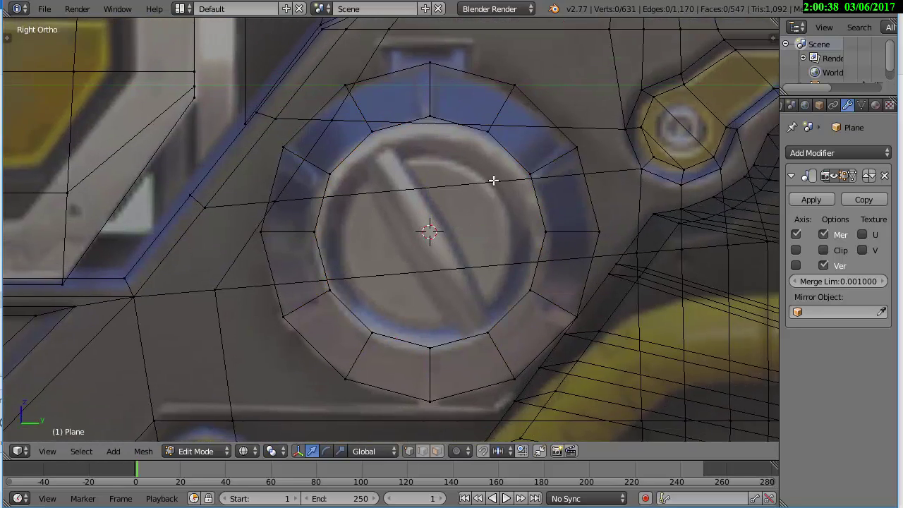
{"action": "scroll", "coordinate": [438, 82], "scroll_direction": "up", "scroll_amount": 1}
{"action": "key", "text": "ctrl+r"}
{"action": "left_click", "coordinate": [437, 83]}
{"action": "right_click", "coordinate": [444, 83]}
{"action": "key", "text": "ctrl+z"}
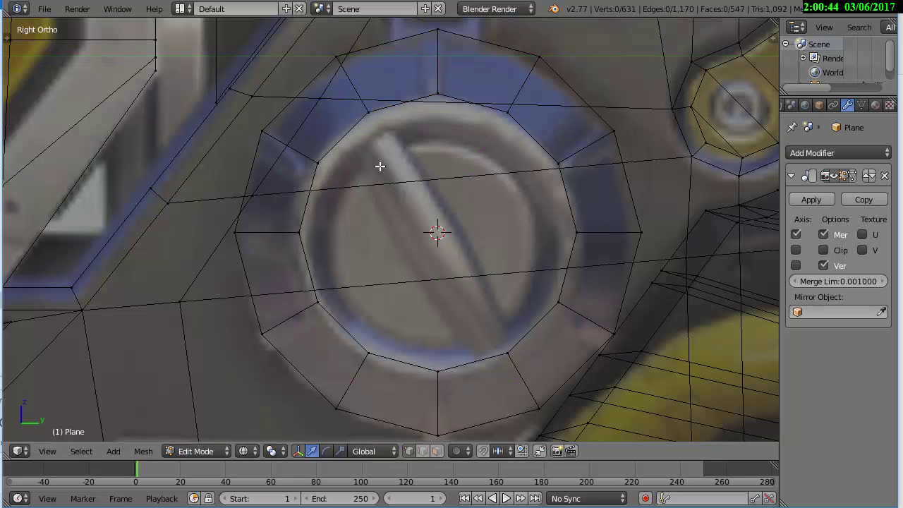
{"action": "key", "text": "a"}
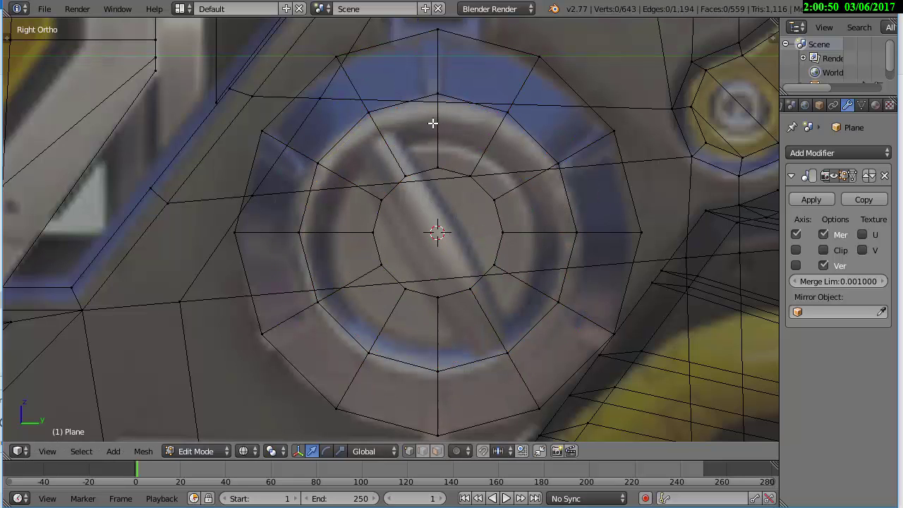
{"action": "key", "text": "ctrl+r"}
{"action": "left_click", "coordinate": [444, 92]}
{"action": "right_click", "coordinate": [448, 91]}
Add another loop cut across the rim and move its edge toward the lower right
{"action": "key", "text": "ctrl+r"}
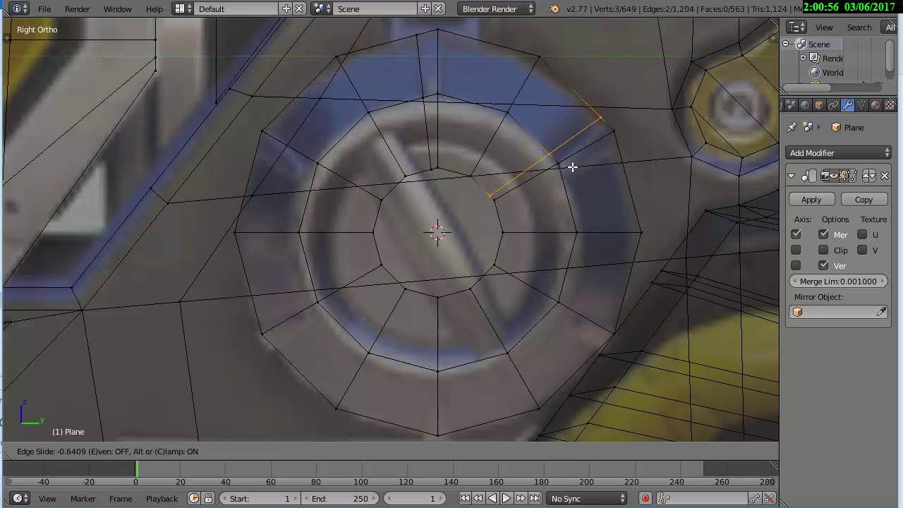
{"action": "left_click", "coordinate": [573, 168]}
{"action": "key", "text": "ctrl+r"}
{"action": "left_click", "coordinate": [564, 183]}
{"action": "right_click", "coordinate": [574, 204]}
{"action": "key", "text": "g"}
{"action": "key", "text": "g"}
{"action": "left_click", "coordinate": [556, 297]}
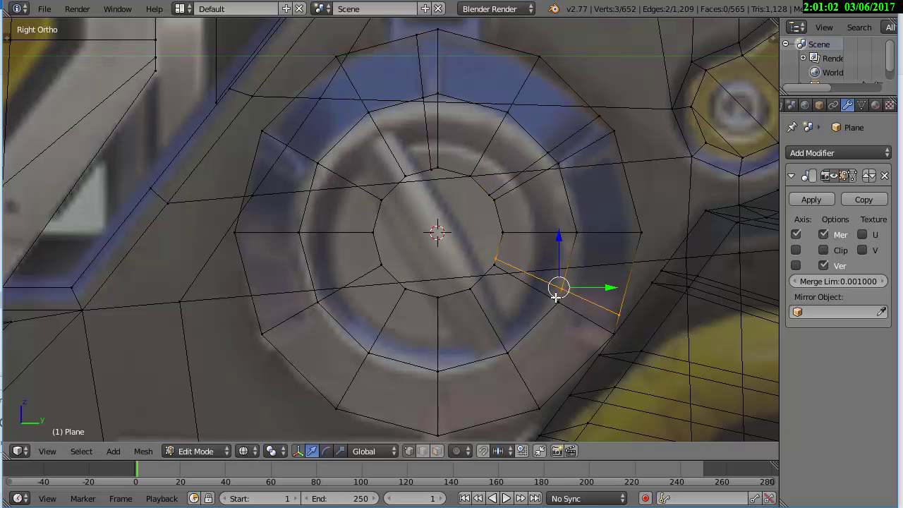
Add two more loop cuts through the rim, one at the upper left
{"action": "left_click", "coordinate": [444, 362]}
{"action": "left_click", "coordinate": [447, 367]}
{"action": "key", "text": "ctrl+r"}
{"action": "left_click", "coordinate": [306, 374]}
{"action": "left_click", "coordinate": [306, 374]}
{"action": "key", "text": "ctrl+r"}
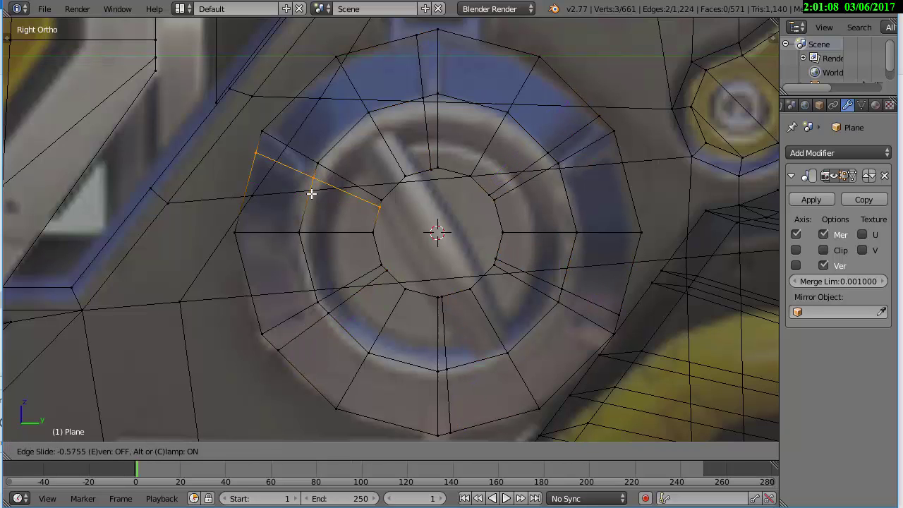
{"action": "left_click", "coordinate": [315, 194]}
Select the linked rim geometry, hide the rest of the mesh, and pick a pair of radial edges
{"action": "key", "text": "a"}
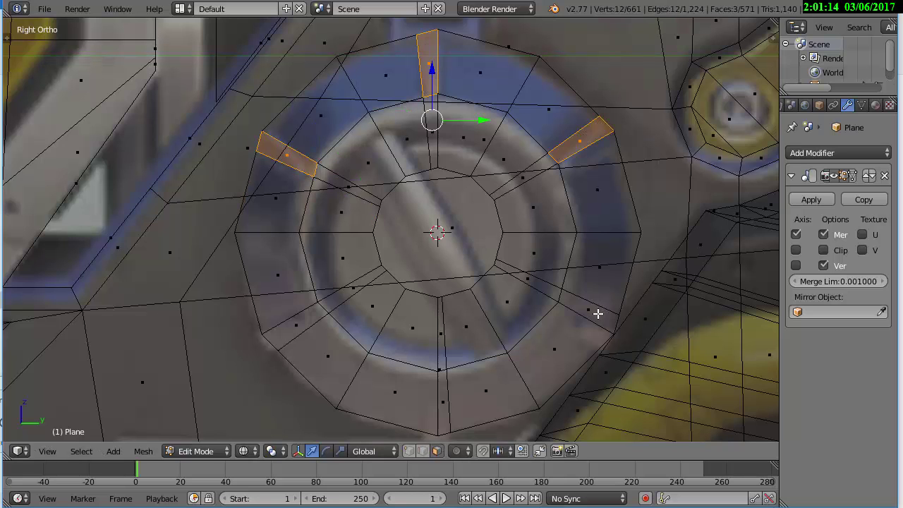
{"action": "right_click", "coordinate": [403, 344], "text": "shift"}
{"action": "key", "text": "ctrl+l"}
{"action": "key", "text": "shift+h"}
{"action": "key", "text": "a"}
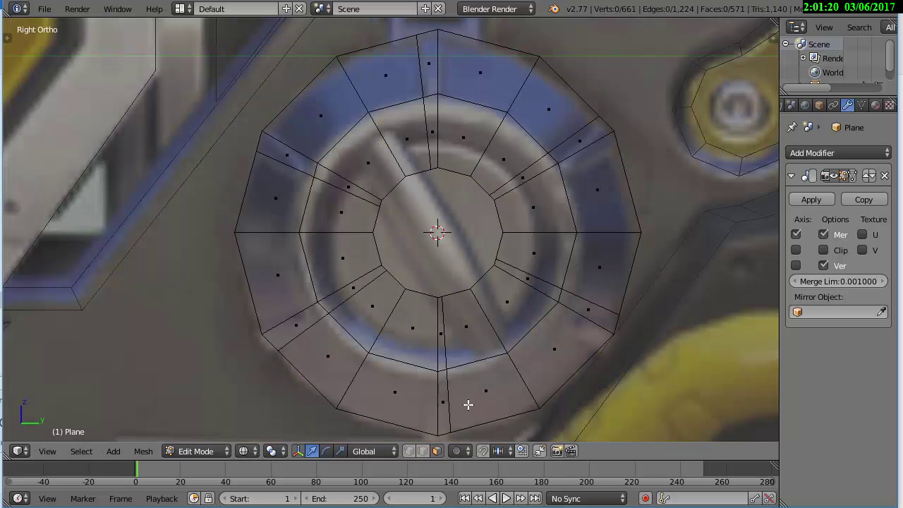
{"action": "right_click", "coordinate": [445, 332], "text": "alt"}
Edge-slide the first radial edges along the rim to shape the notches
{"action": "key", "text": "ctrl+e"}
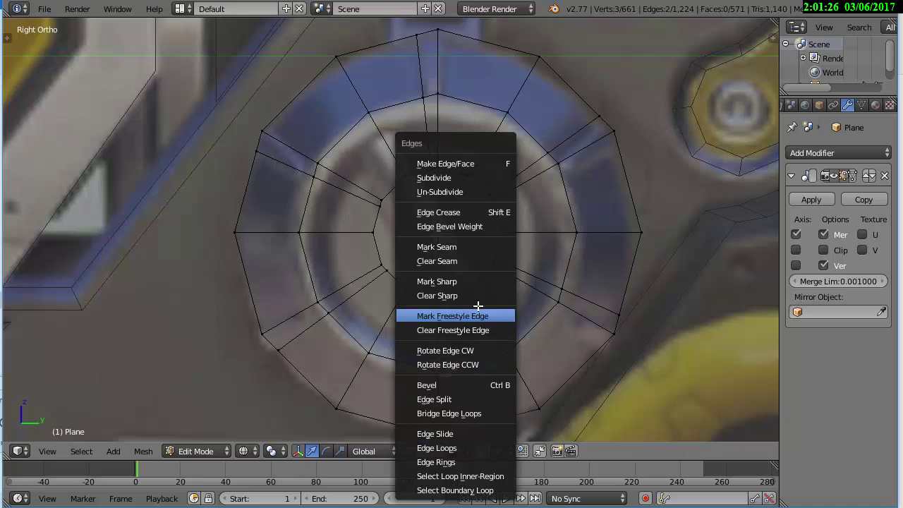
{"action": "left_click", "coordinate": [468, 434]}
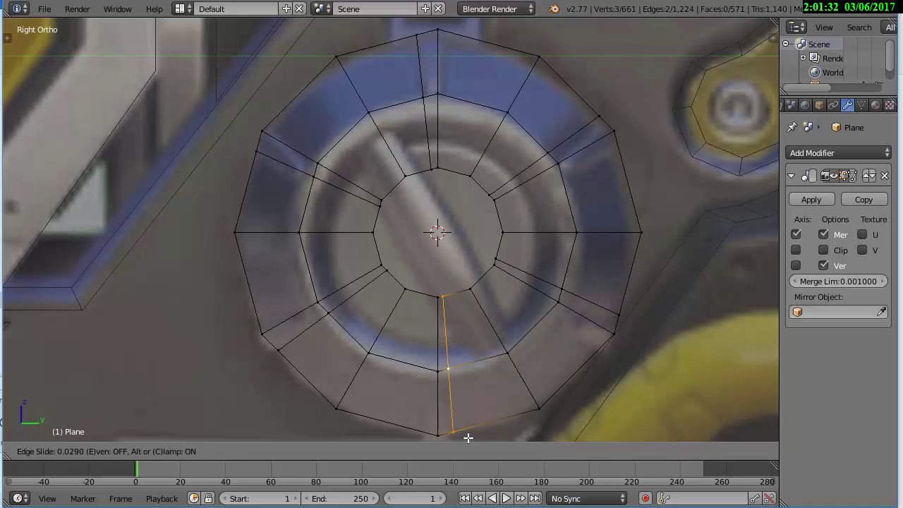
{"action": "left_click", "coordinate": [472, 435]}
{"action": "right_click", "coordinate": [570, 288]}
{"action": "key", "text": "ctrl+e"}
{"action": "left_click", "coordinate": [573, 306]}
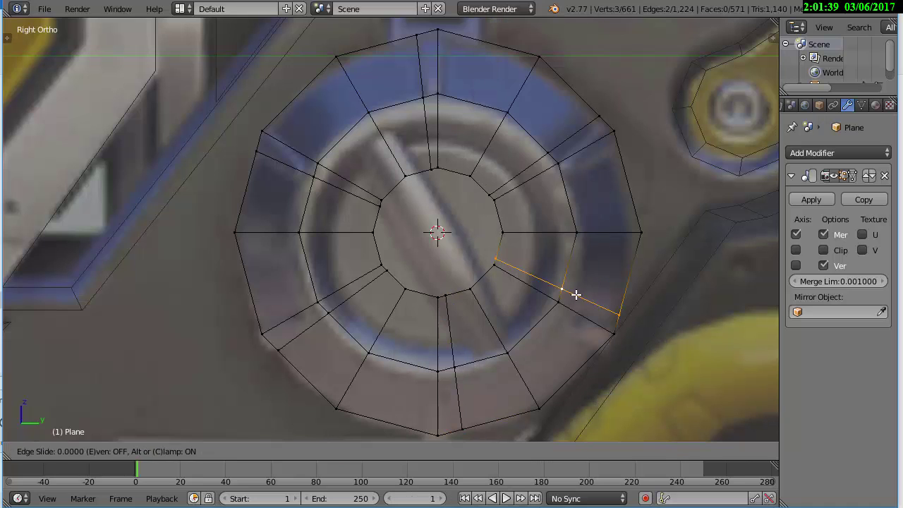
{"action": "right_click", "coordinate": [570, 137]}
{"action": "key", "text": "ctrl+e"}
{"action": "left_click", "coordinate": [541, 305]}
{"action": "left_click", "coordinate": [541, 296]}
Slide the upper and left radial edges into line with the remaining notches
{"action": "right_click", "coordinate": [426, 106]}
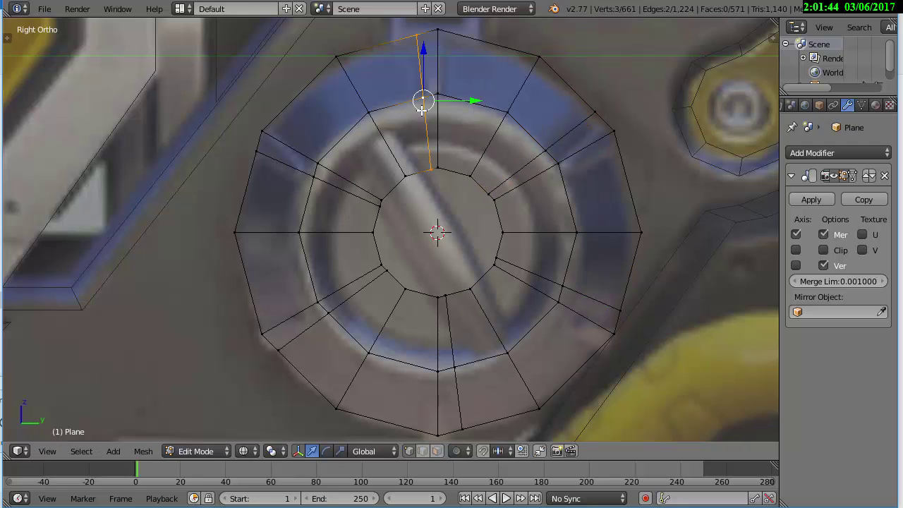
{"action": "key", "text": "ctrl+e"}
{"action": "key", "text": "Escape"}
{"action": "key", "text": "ctrl+e"}
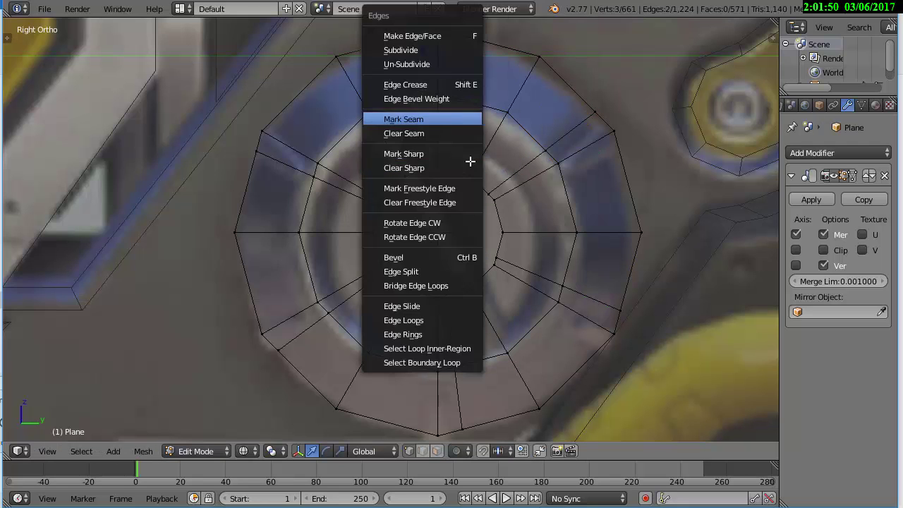
{"action": "left_click", "coordinate": [441, 305]}
{"action": "left_click", "coordinate": [441, 300]}
{"action": "right_click", "coordinate": [349, 189]}
{"action": "key", "text": "ctrl+e"}
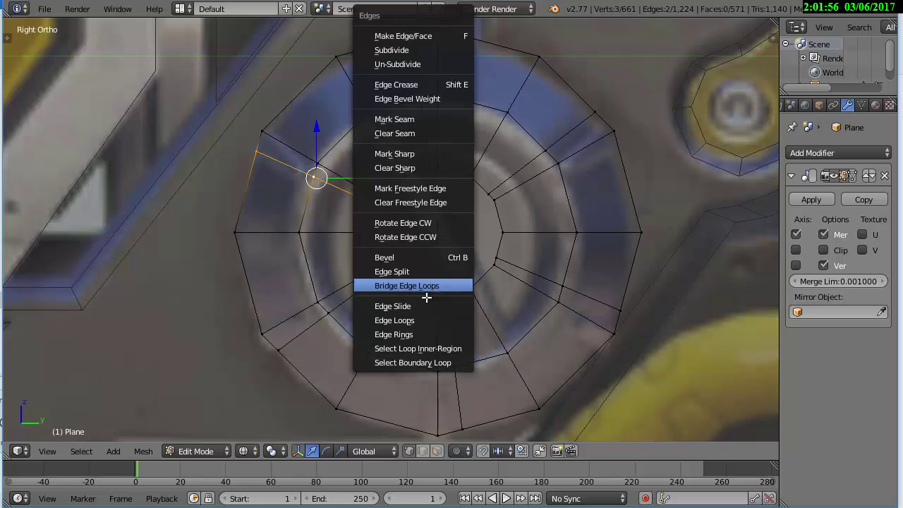
{"action": "key", "text": "Escape"}
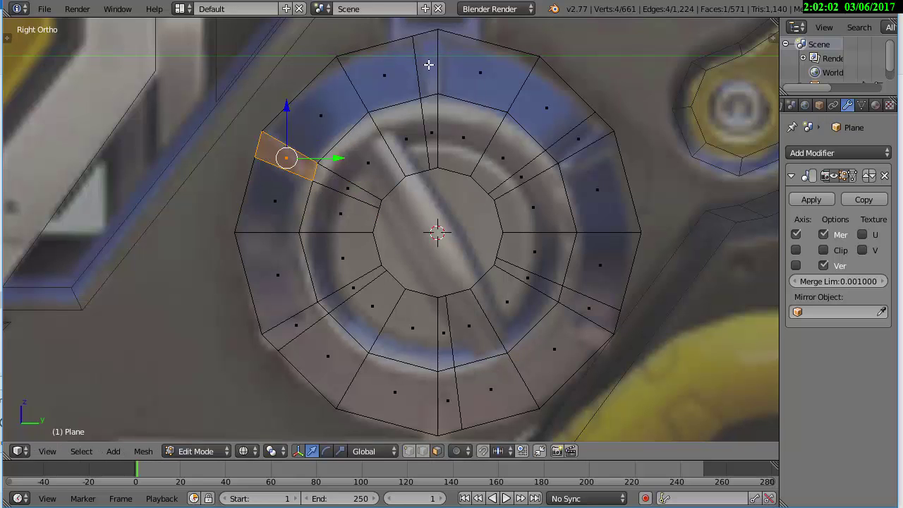
Extrude the notch faces and scale them outward into tabs around the dial
{"action": "key", "text": "e"}
{"action": "key", "text": "s"}
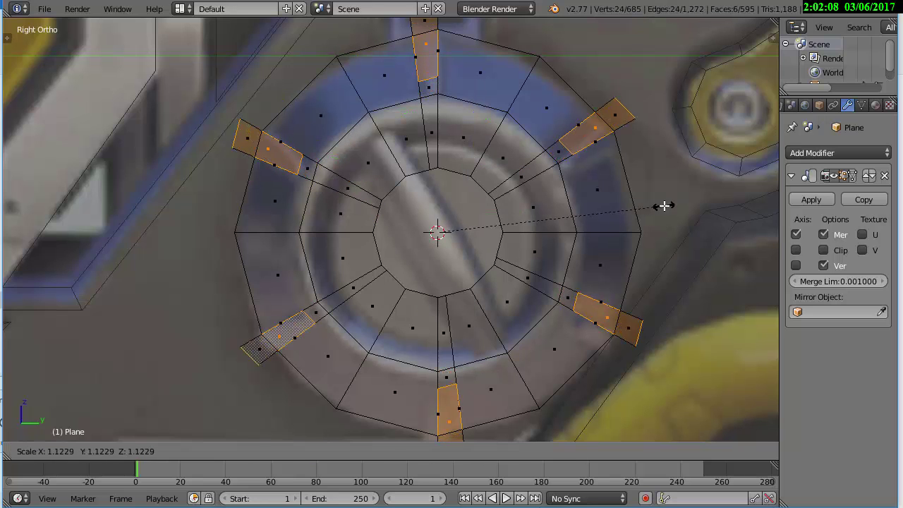
{"action": "left_click", "coordinate": [666, 204]}
{"action": "mouse_move", "coordinate": [665, 204]}
{"action": "middle_mouse_down"}
{"action": "mouse_move", "coordinate": [684, 204]}
{"action": "mouse_move", "coordinate": [556, 121]}
{"action": "middle_mouse_up"}
{"action": "key", "text": "a"}
{"action": "key", "text": "a"}
Brush-select the ring of faces around the dial in side view, then invert the selection
{"action": "key", "text": "KP_3"}
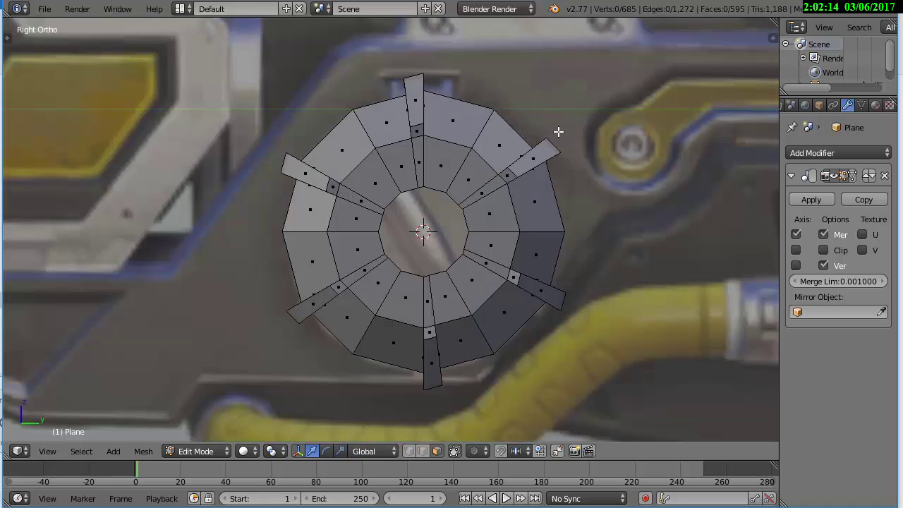
{"action": "scroll", "coordinate": [536, 169], "scroll_direction": "up", "scroll_amount": 2}
{"action": "key", "text": "c"}
{"action": "mouse_move", "coordinate": [352, 261]}
{"action": "left_mouse_down"}
{"action": "mouse_move", "coordinate": [389, 286]}
{"action": "mouse_move", "coordinate": [428, 182]}
{"action": "left_mouse_up"}
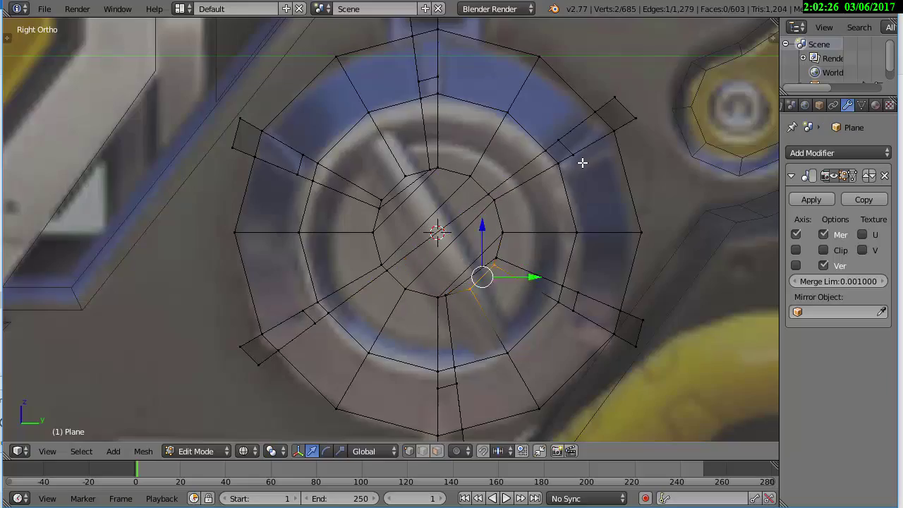
{"action": "scroll", "coordinate": [582, 162], "scroll_direction": "down", "scroll_amount": 3}
{"action": "mouse_move", "coordinate": [582, 163]}
{"action": "middle_mouse_down"}
{"action": "mouse_move", "coordinate": [460, 268]}
{"action": "mouse_move", "coordinate": [541, 212]}
{"action": "middle_mouse_up"}
{"action": "scroll", "coordinate": [540, 211], "scroll_direction": "up", "scroll_amount": 4}
{"action": "scroll", "coordinate": [683, 103], "scroll_direction": "down", "scroll_amount": 3}
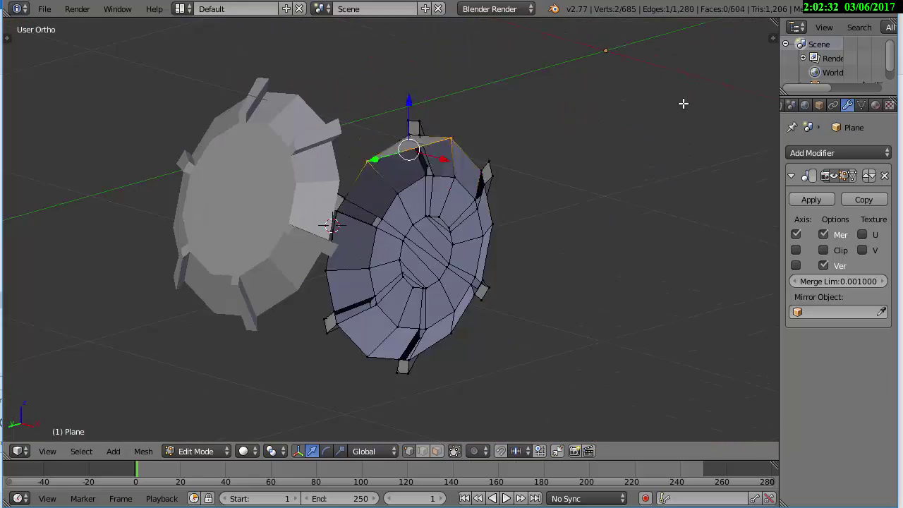
{"action": "middle_click_drag", "start_coordinate": [683, 103], "coordinate": [665, 113]}
{"action": "scroll", "coordinate": [605, 141], "scroll_direction": "down", "scroll_amount": 4}
{"action": "key", "text": "ctrl+i"}
{"action": "middle_click_drag", "start_coordinate": [605, 141], "coordinate": [333, 184]}
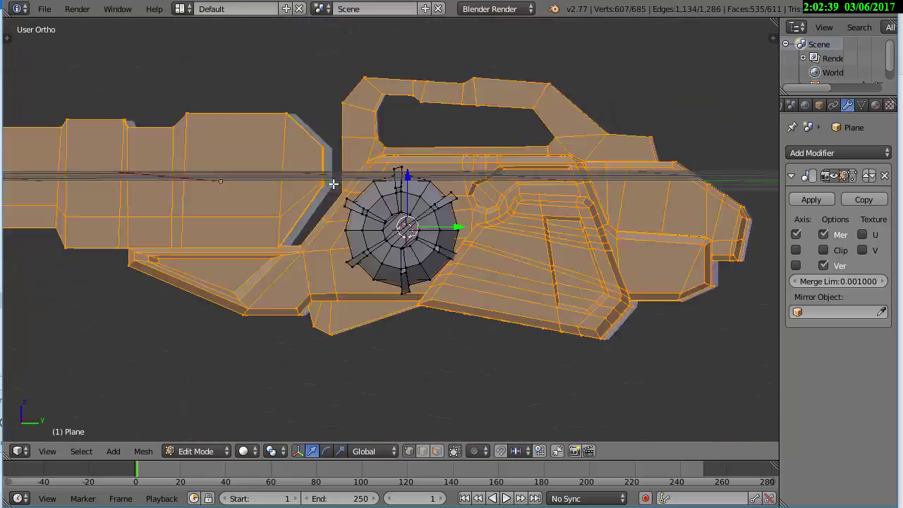
Select only the dial in side view and apply a typed transform (sr0) to it
{"action": "key", "text": "KP_3"}
{"action": "scroll", "coordinate": [333, 183], "scroll_direction": "up", "scroll_amount": 4}
{"action": "key", "text": "a"}
{"action": "key", "text": "l"}
{"action": "type", "text": "sr"}
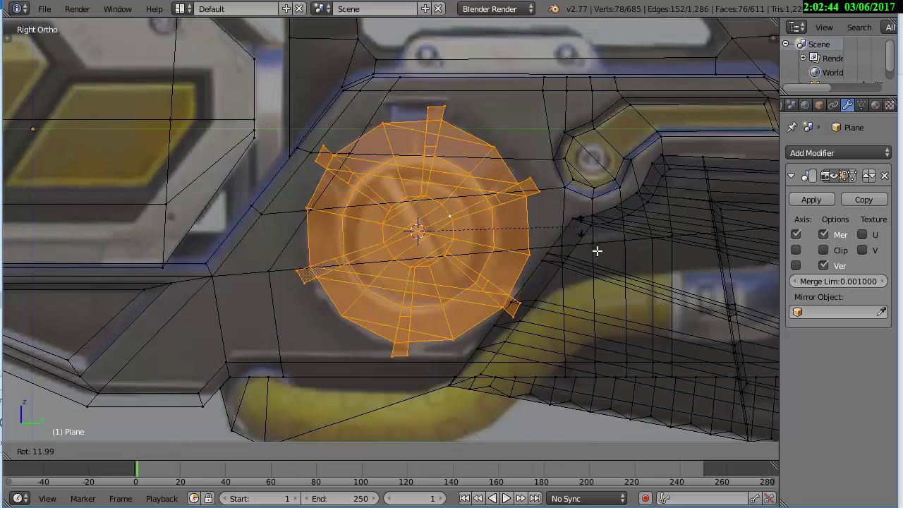
{"action": "type", "text": "0"}
{"action": "key", "text": "Return"}
{"action": "key", "text": "a"}
{"action": "scroll", "coordinate": [603, 283], "scroll_direction": "down", "scroll_amount": 3}
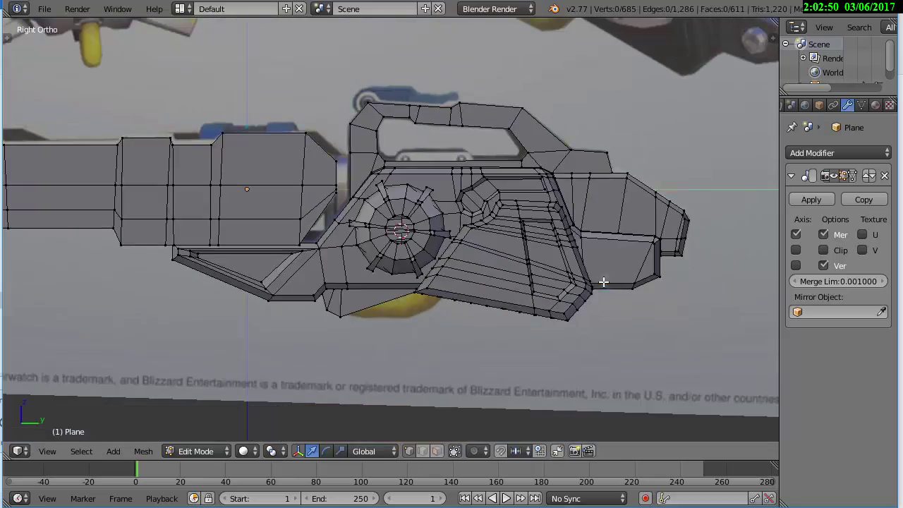
Review the dial in object mode, then return to editing it from the side view
{"action": "key", "text": "Tab"}
{"action": "mouse_move", "coordinate": [603, 282]}
{"action": "middle_mouse_down"}
{"action": "mouse_move", "coordinate": [538, 230]}
{"action": "mouse_move", "coordinate": [625, 278]}
{"action": "middle_mouse_up"}
{"action": "key", "text": "KP_3"}
{"action": "key", "text": "Tab"}
{"action": "scroll", "coordinate": [349, 288], "scroll_direction": "up", "scroll_amount": 2}
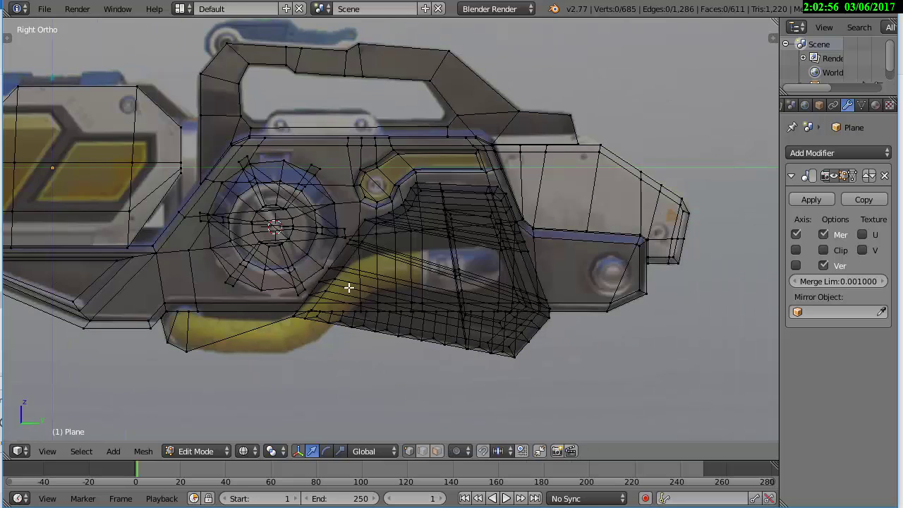
{"action": "scroll", "coordinate": [352, 184], "scroll_direction": "up", "scroll_amount": 5}
Extrude the panel edge upward, fill the gap, flatten it on X and merge overlapping vertices
{"action": "right_click", "coordinate": [330, 284]}
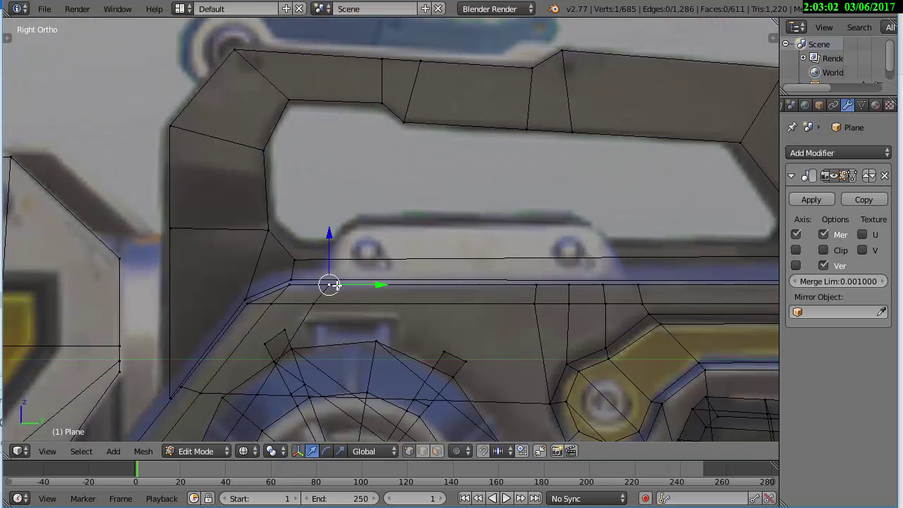
{"action": "key", "text": "e"}
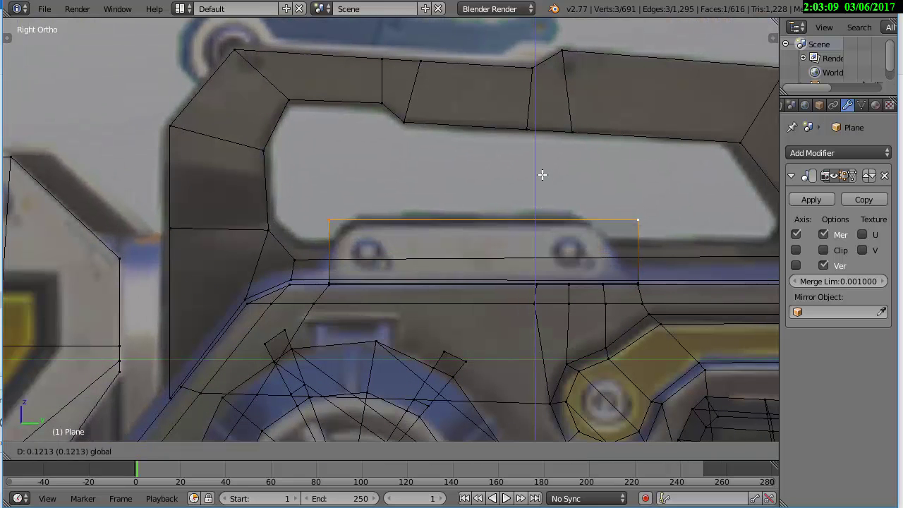
{"action": "left_click", "coordinate": [611, 202]}
{"action": "key", "text": "f"}
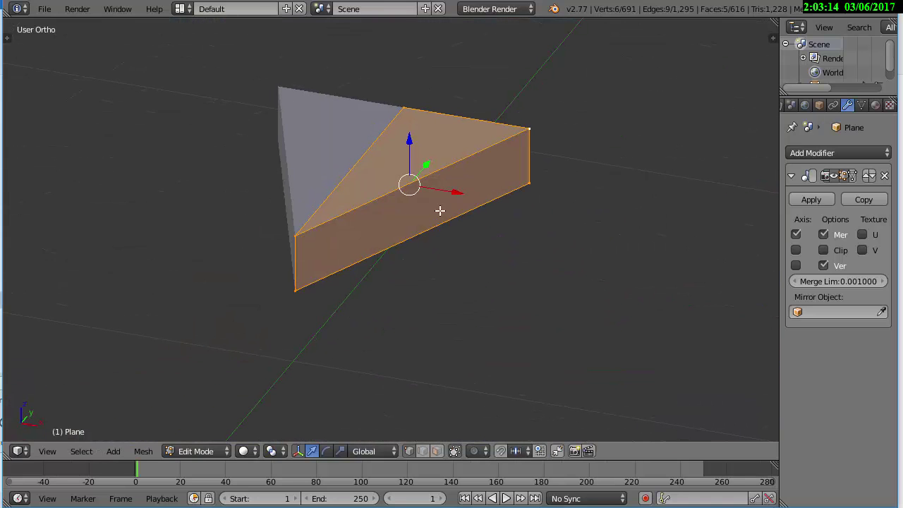
{"action": "type", "text": "sx0"}
{"action": "key", "text": "Return"}
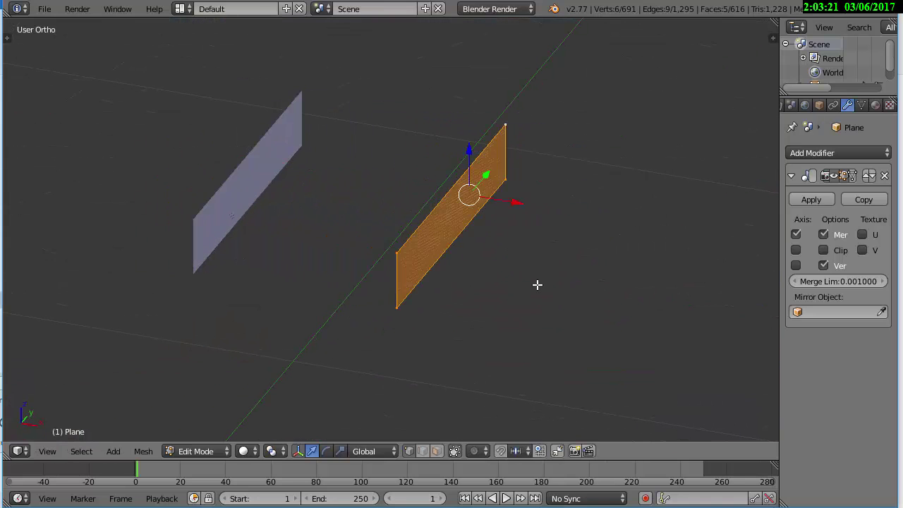
{"action": "key", "text": "w"}
{"action": "left_click", "coordinate": [557, 232]}
{"action": "left_click", "coordinate": [823, 250]}
Add a loop cut near the top edge of the panel piece in wireframe side view
{"action": "key", "text": "KP_3"}
{"action": "key", "text": "z"}
{"action": "key", "text": "a"}
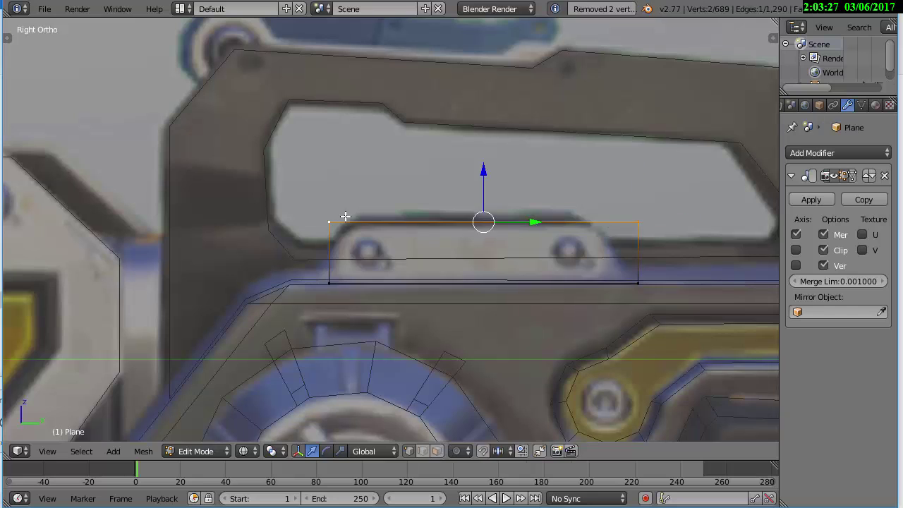
{"action": "key", "text": "ctrl+r"}
{"action": "left_click", "coordinate": [617, 253]}
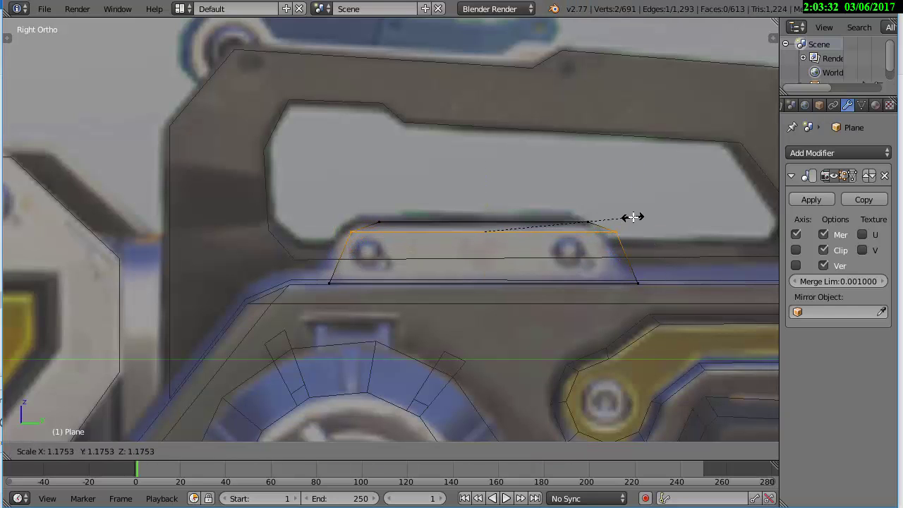
{"action": "left_click", "coordinate": [633, 217]}
{"action": "key", "text": "KP_1"}
Move the edge along X in front view and extrude it to the left
{"action": "scroll", "coordinate": [631, 218], "scroll_direction": "up", "scroll_amount": 2}
{"action": "key", "text": "g"}
{"action": "key", "text": "x"}
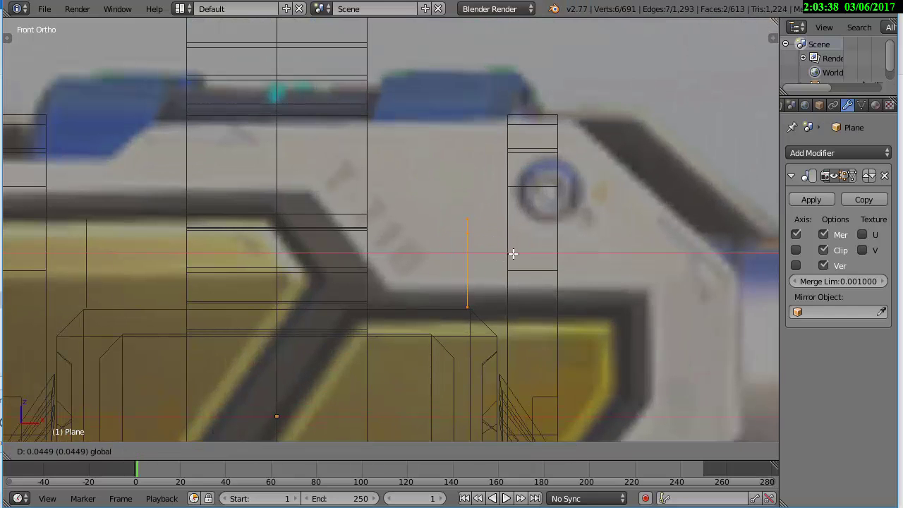
{"action": "left_click", "coordinate": [514, 254]}
{"action": "key", "text": "e"}
{"action": "left_click", "coordinate": [489, 252]}
Bevel the panel piece's vertical corner edges
{"action": "middle_click_drag", "start_coordinate": [522, 252], "coordinate": [527, 207]}
{"action": "key", "text": "z"}
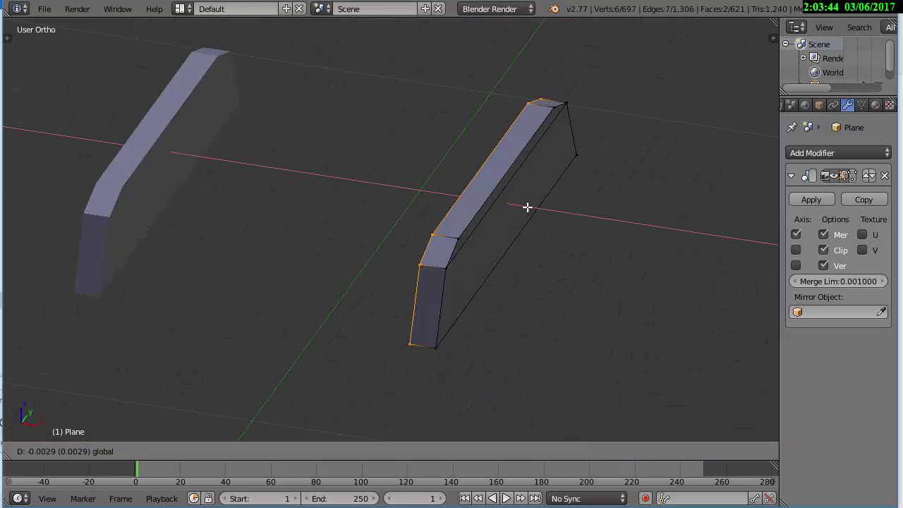
{"action": "right_click", "coordinate": [527, 207]}
{"action": "right_click", "coordinate": [437, 345]}
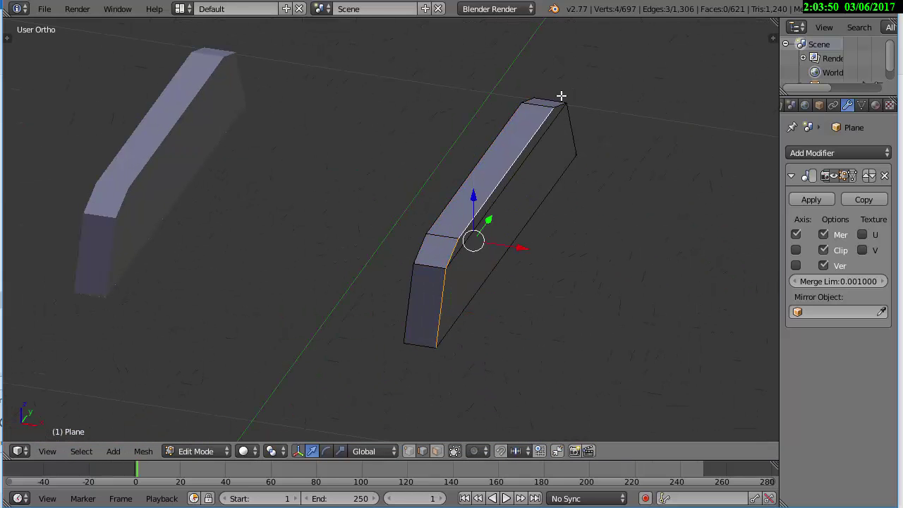
{"action": "key", "text": "w"}
{"action": "left_click", "coordinate": [583, 291]}
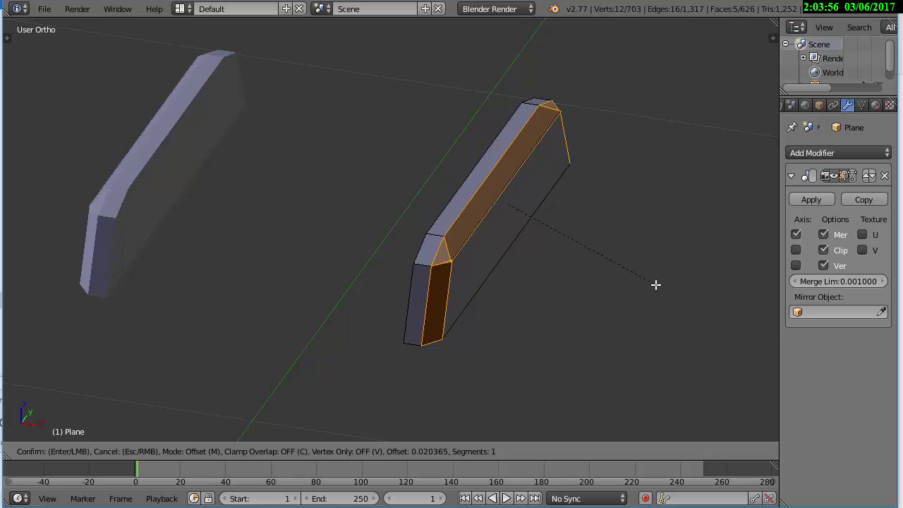
{"action": "left_click", "coordinate": [656, 280]}
{"action": "scroll", "coordinate": [579, 309], "scroll_direction": "up", "scroll_amount": 5}
{"action": "middle_click_drag", "start_coordinate": [579, 308], "coordinate": [605, 285]}
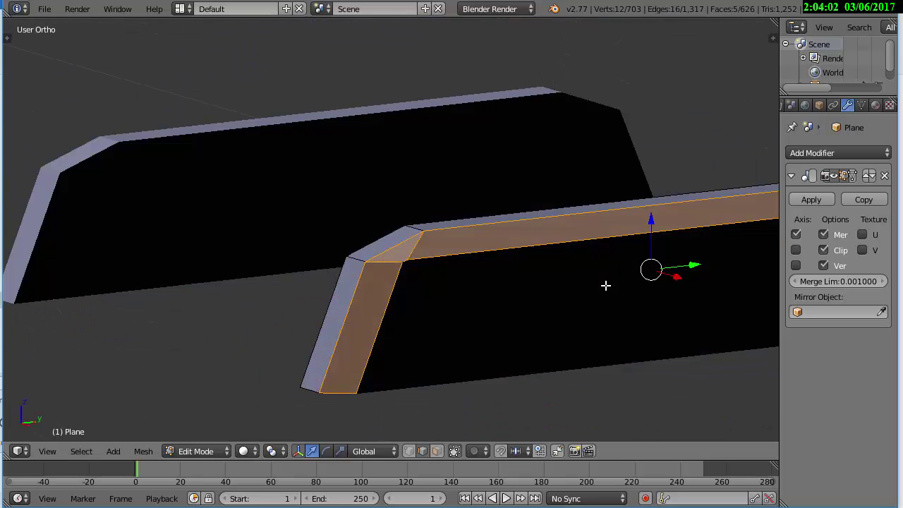
Merge the leftover corner vertices At First
{"action": "key", "text": "a"}
{"action": "key", "text": "a"}
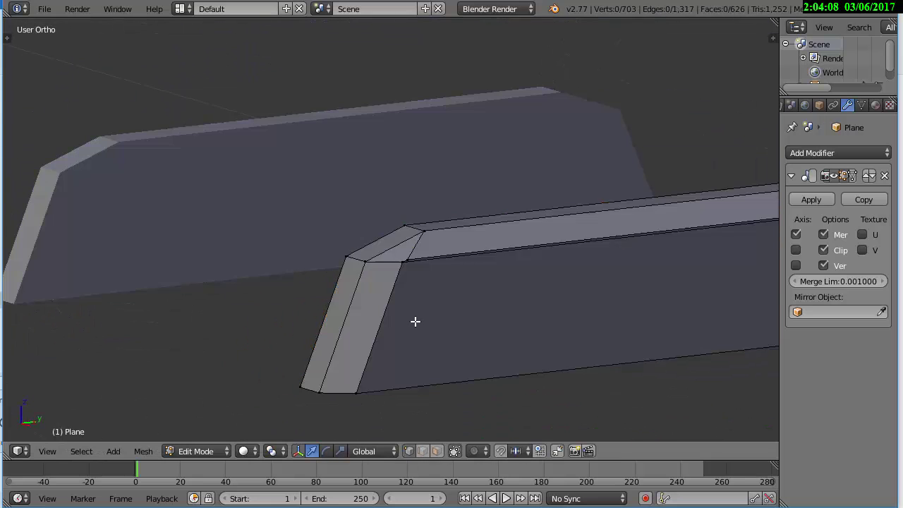
{"action": "scroll", "coordinate": [415, 321], "scroll_direction": "up", "scroll_amount": 4}
{"action": "right_click", "coordinate": [411, 274]}
{"action": "key", "text": "w"}
{"action": "left_click", "coordinate": [509, 91]}
{"action": "left_click", "coordinate": [504, 61]}
{"action": "scroll", "coordinate": [671, 232], "scroll_direction": "down", "scroll_amount": 4}
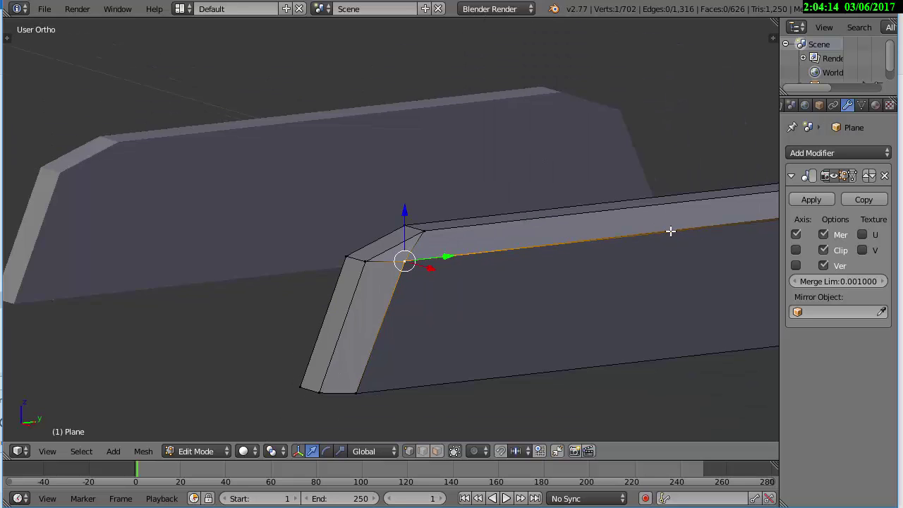
{"action": "middle_click_drag", "start_coordinate": [671, 232], "coordinate": [514, 238]}
Merge the remaining stray vertices At Center to clean up the chamfer
{"action": "key", "text": "alt+m"}
{"action": "left_click", "coordinate": [684, 145]}
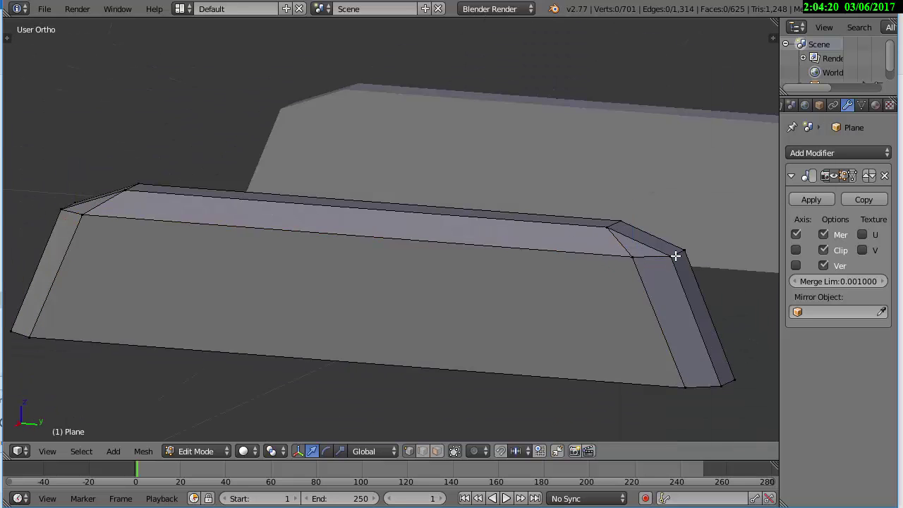
{"action": "key", "text": "KP_1"}
{"action": "key", "text": "a"}
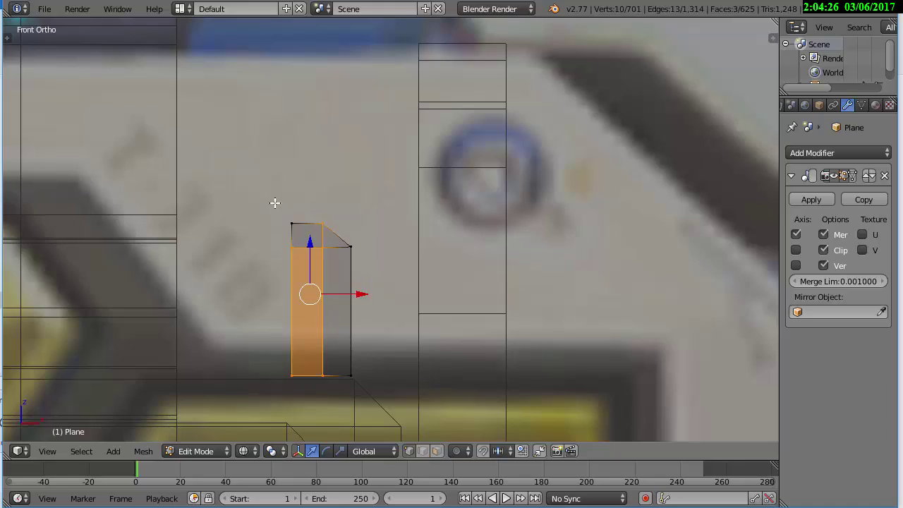
{"action": "key", "text": "a"}
{"action": "mouse_move", "coordinate": [353, 282]}
{"action": "middle_mouse_down"}
{"action": "mouse_move", "coordinate": [467, 280]}
{"action": "mouse_move", "coordinate": [400, 252]}
{"action": "middle_mouse_up"}
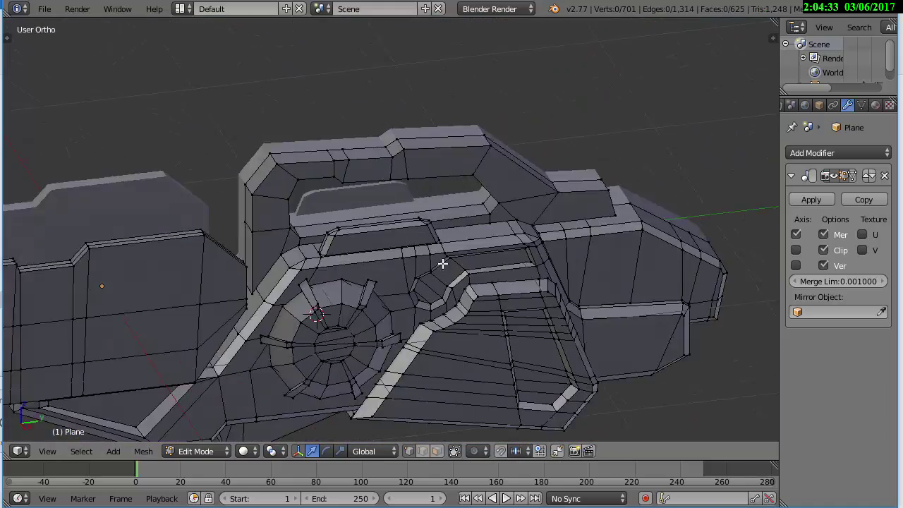
Add loop cuts across the lower piece and the left piece, with the rest of the mesh hidden
{"action": "key", "text": "KP_3"}
{"action": "key", "text": "ctrl+r"}
{"action": "left_click", "coordinate": [631, 379]}
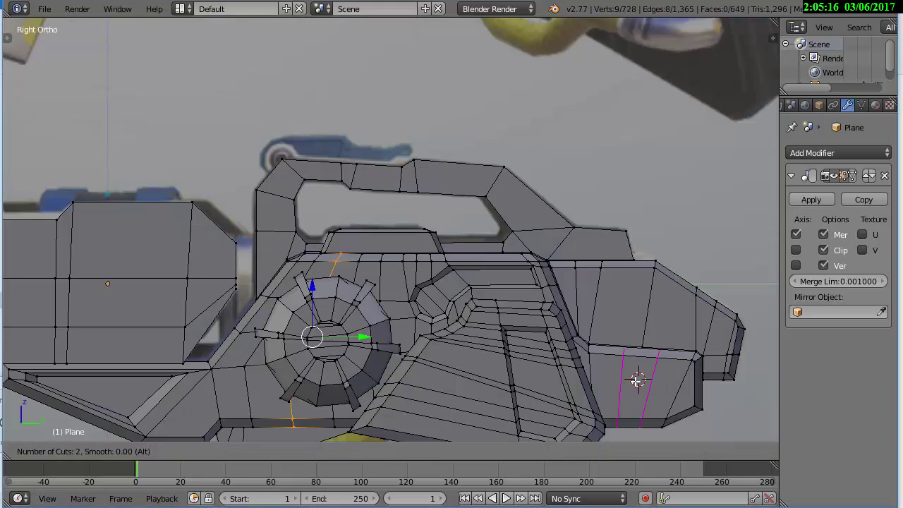
{"action": "key", "text": "l"}
{"action": "key", "text": "shift+h"}
{"action": "key", "text": "ctrl+r"}
{"action": "left_click", "coordinate": [519, 364]}
{"action": "middle_click_drag", "start_coordinate": [519, 364], "coordinate": [379, 309]}
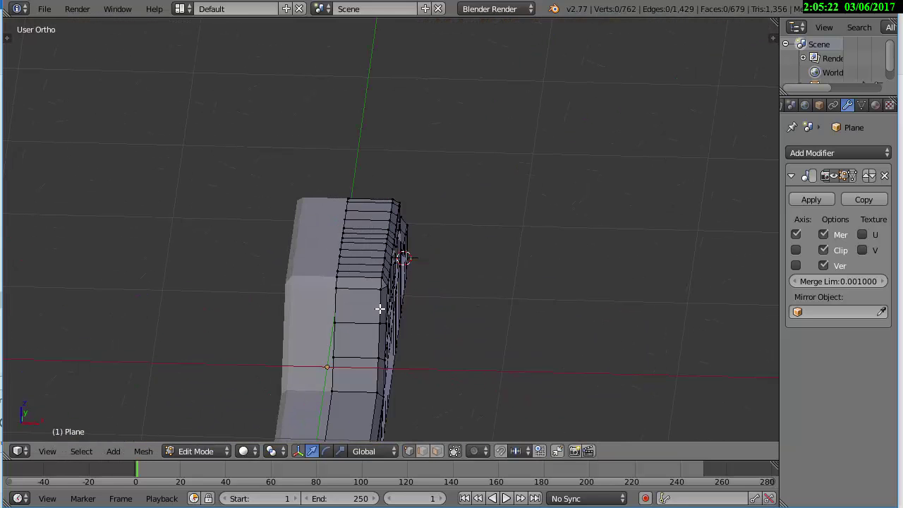
{"action": "key", "text": "KP_3"}
{"action": "key", "text": "ctrl+r"}
{"action": "left_click", "coordinate": [196, 339]}
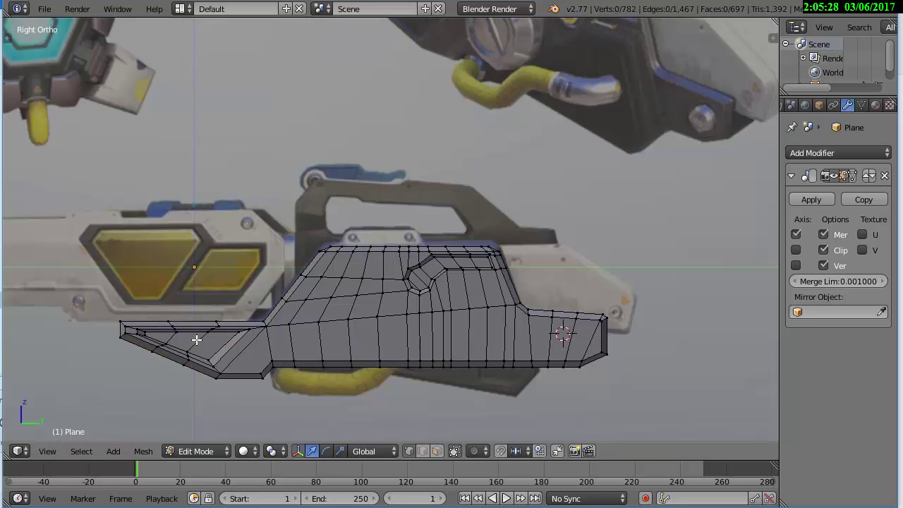
Reveal all geometry and cut three edge loops across the central section
{"action": "key", "text": "alt+h"}
{"action": "key", "text": "a"}
{"action": "key", "text": "ctrl+r"}
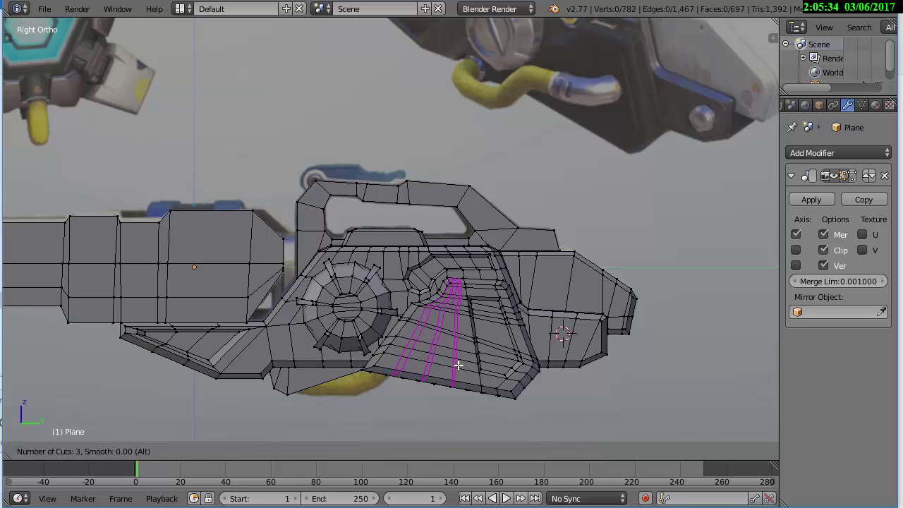
{"action": "left_click", "coordinate": [460, 364]}
{"action": "scroll", "coordinate": [459, 364], "scroll_direction": "up", "scroll_amount": 2}
Cut an edge loop across the cannon handle
{"action": "key", "text": "ctrl+r"}
{"action": "key", "text": "ctrl+r"}
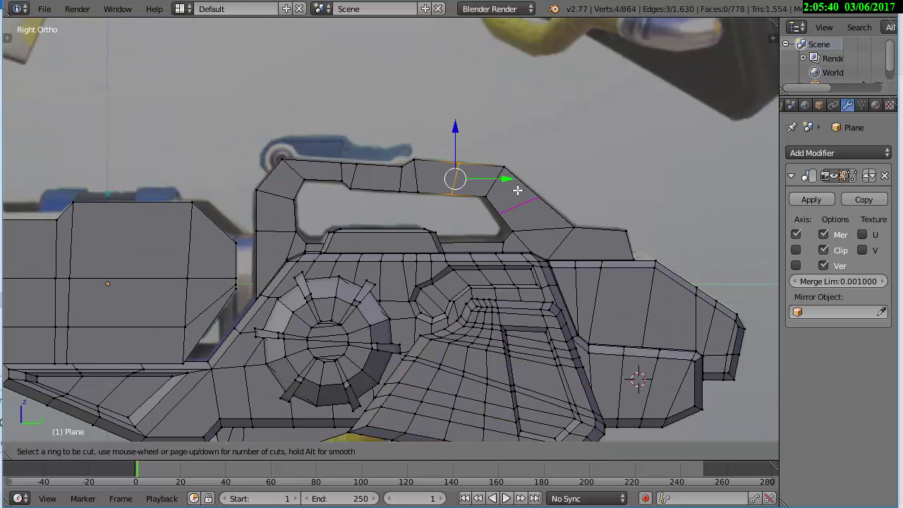
{"action": "left_click", "coordinate": [531, 244]}
{"action": "scroll", "coordinate": [530, 243], "scroll_direction": "down", "scroll_amount": 2}
{"action": "scroll", "coordinate": [461, 232], "scroll_direction": "up", "scroll_amount": 3, "text": "ctrl"}
{"action": "scroll", "coordinate": [473, 244], "scroll_direction": "up", "scroll_amount": 2}
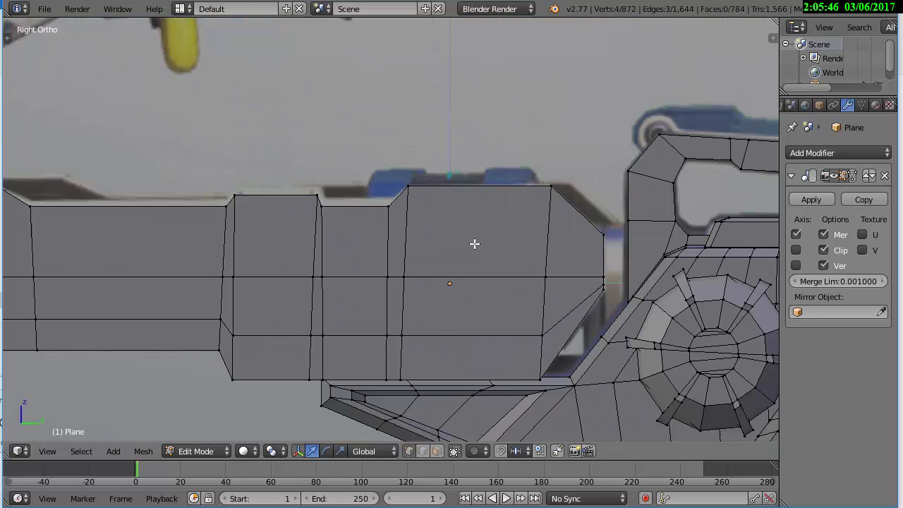
In front view, snap the 3D cursor to the selected vertex
{"action": "key", "text": "KP_1"}
{"action": "key", "text": "shift+s"}
{"action": "left_click", "coordinate": [316, 202]}
Add a 20-vertex circle at the cursor, aligned to the view
{"action": "key", "text": "shift+a"}
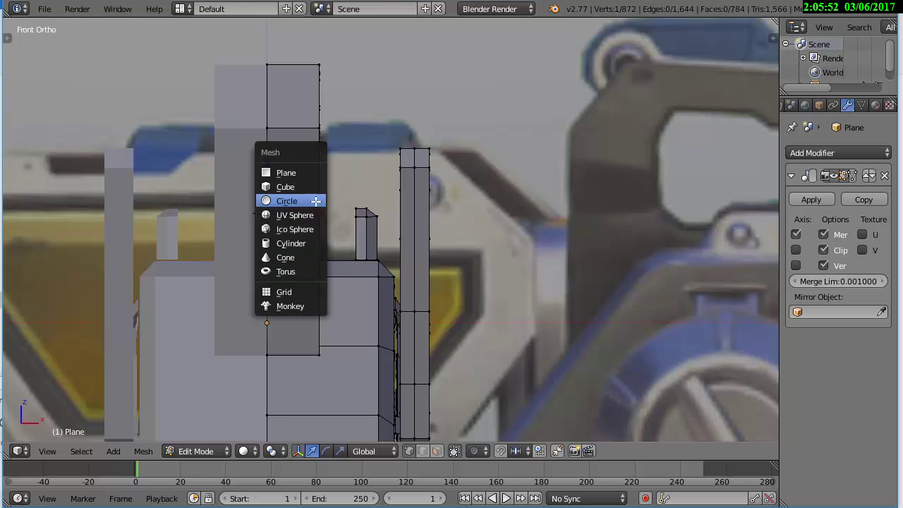
{"action": "left_click", "coordinate": [317, 202]}
{"action": "key", "text": "F6"}
{"action": "left_click", "coordinate": [432, 298]}
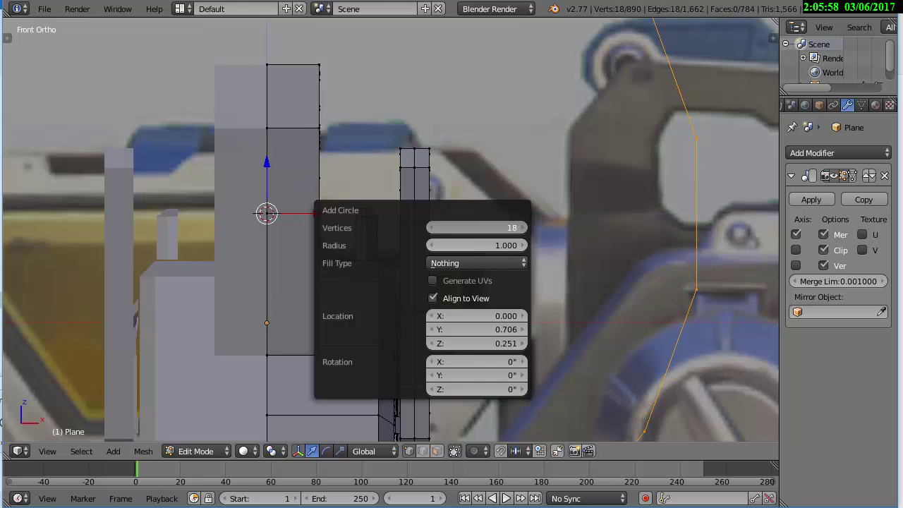
{"action": "scroll", "coordinate": [609, 268], "scroll_direction": "down", "scroll_amount": 4}
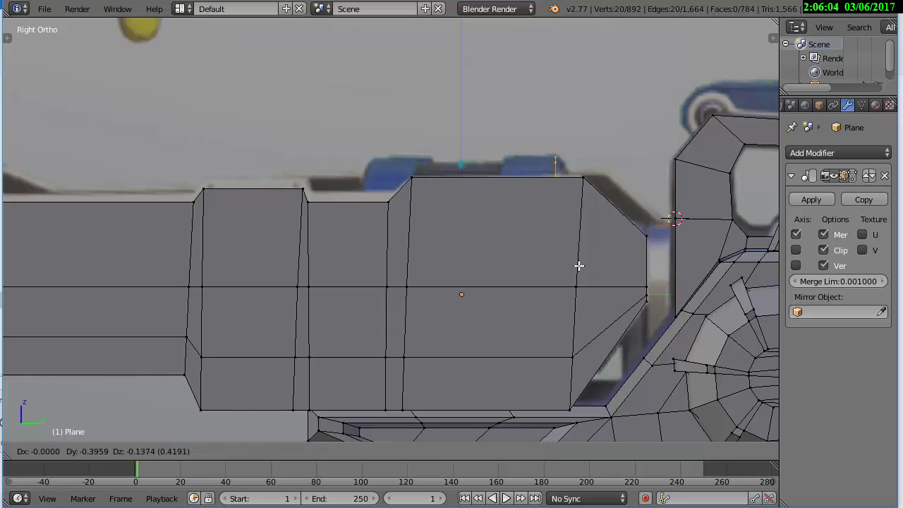
Scale the circle to fit around the barrel behind the handle
{"action": "key", "text": "s"}
{"action": "left_click", "coordinate": [667, 289]}
{"action": "scroll", "coordinate": [668, 289], "scroll_direction": "down", "scroll_amount": 3}
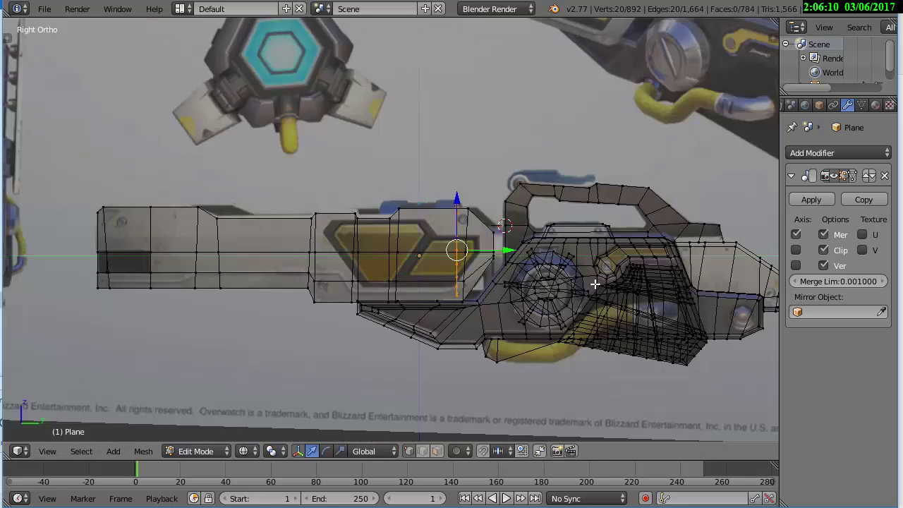
{"action": "scroll", "coordinate": [635, 282], "scroll_direction": "down", "scroll_amount": 2}
{"action": "scroll", "coordinate": [601, 258], "scroll_direction": "up", "scroll_amount": 5}
{"action": "scroll", "coordinate": [606, 258], "scroll_direction": "down", "scroll_amount": 4}
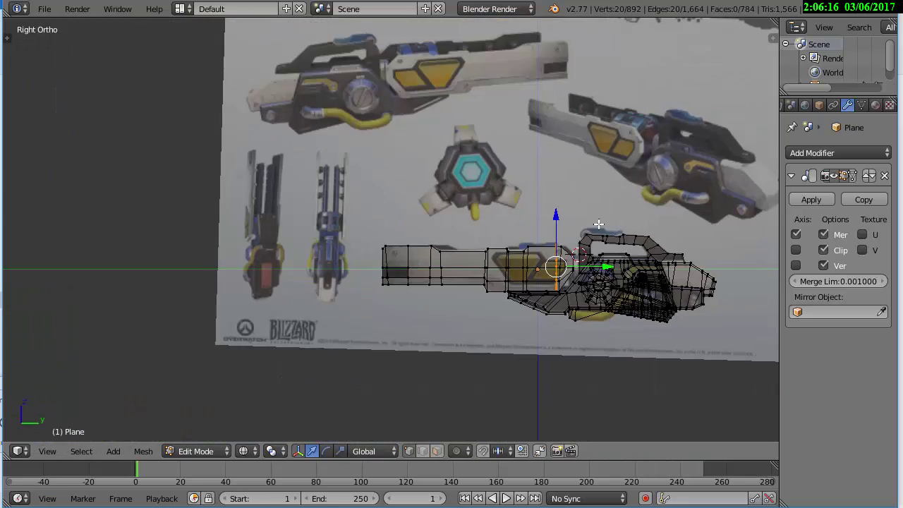
{"action": "scroll", "coordinate": [579, 261], "scroll_direction": "up", "scroll_amount": 6}
{"action": "key", "text": "s"}
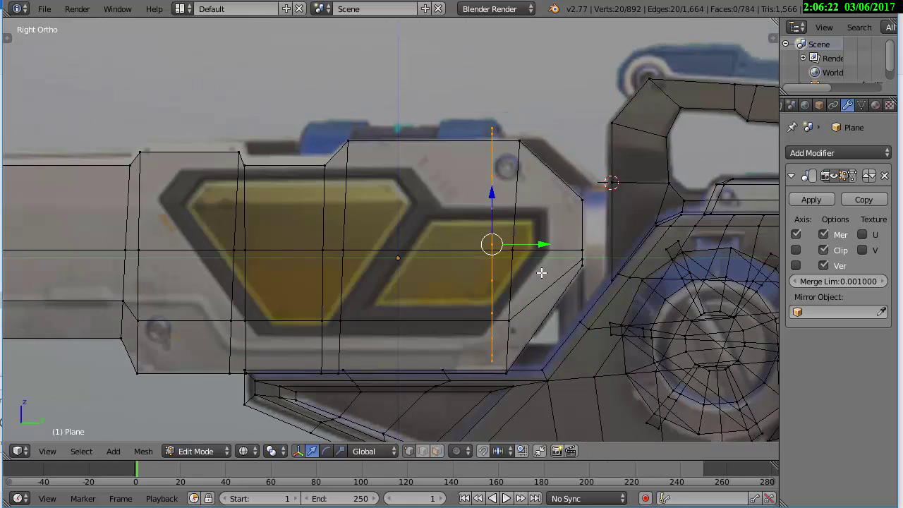
Select the whole circle ring in the right side view
{"action": "key", "text": "KP_1"}
{"action": "key", "text": "z"}
{"action": "key", "text": "l"}
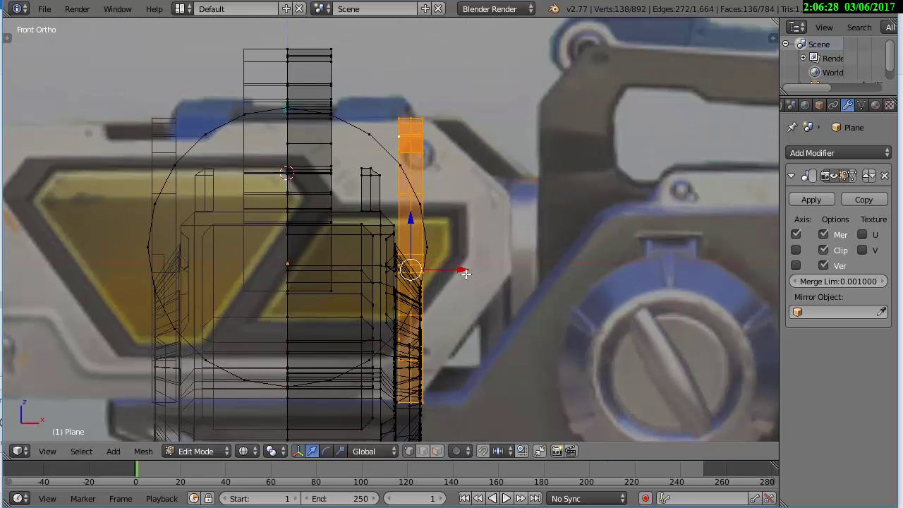
{"action": "key", "text": "KP_3"}
{"action": "key", "text": "a"}
{"action": "key", "text": "z"}
{"action": "key", "text": "ctrl+l"}
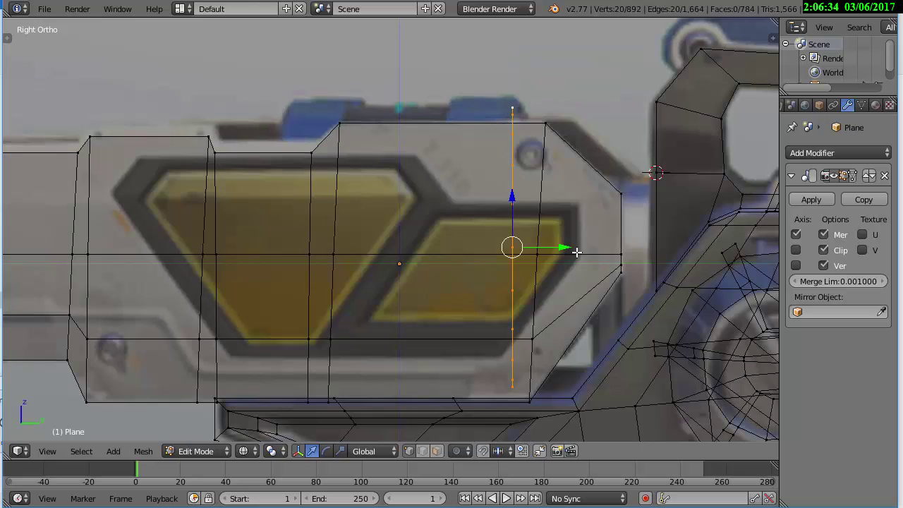
Extrude the ring along Y for width and slide the new edge ring left
{"action": "key", "text": "e"}
{"action": "key", "text": "y"}
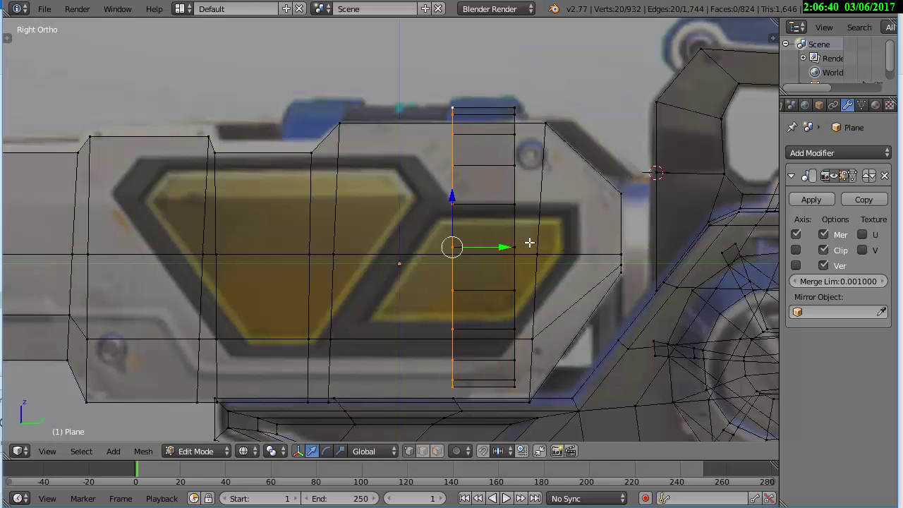
{"action": "key", "text": "g"}
{"action": "key", "text": "y"}
{"action": "left_click", "coordinate": [391, 252]}
Merge the overlapping column of vertices with Remove Doubles
{"action": "key", "text": "a"}
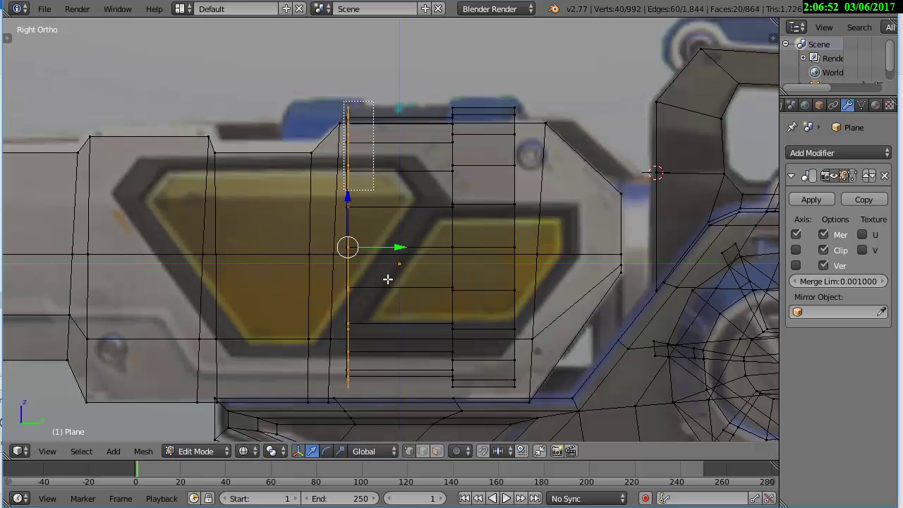
{"action": "left_click_drag", "start_coordinate": [387, 279], "coordinate": [392, 384]}
{"action": "key", "text": "w"}
{"action": "left_click", "coordinate": [353, 109]}
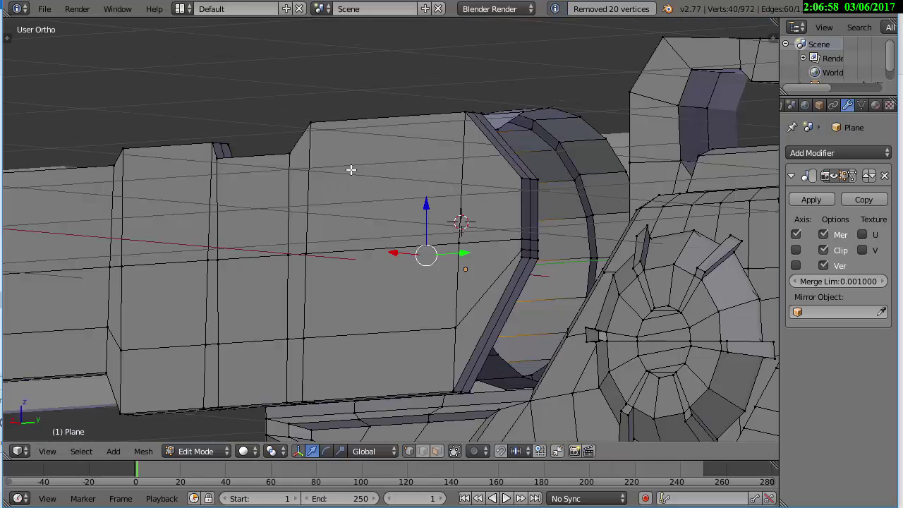
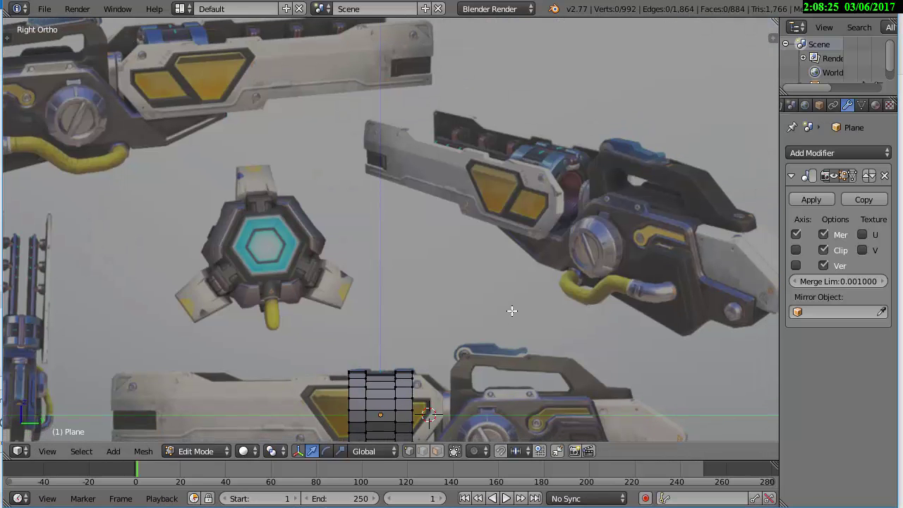
Extrude the barrel's edge ring and scale it inward to form the rim
{"action": "scroll", "coordinate": [485, 318], "scroll_direction": "up", "scroll_amount": 3}
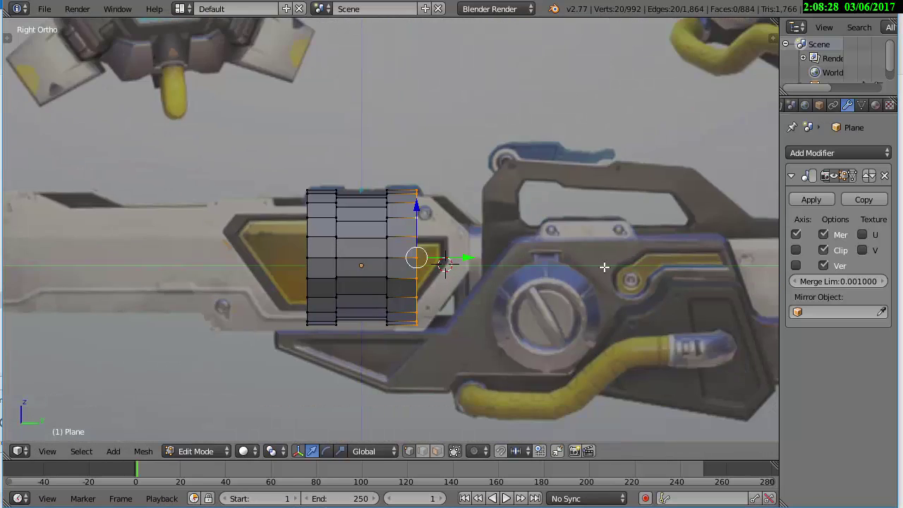
{"action": "middle_click_drag", "start_coordinate": [604, 266], "coordinate": [619, 271]}
{"action": "key", "text": "e"}
{"action": "key", "text": "s"}
{"action": "left_click", "coordinate": [555, 262]}
{"action": "key", "text": "KP_3"}
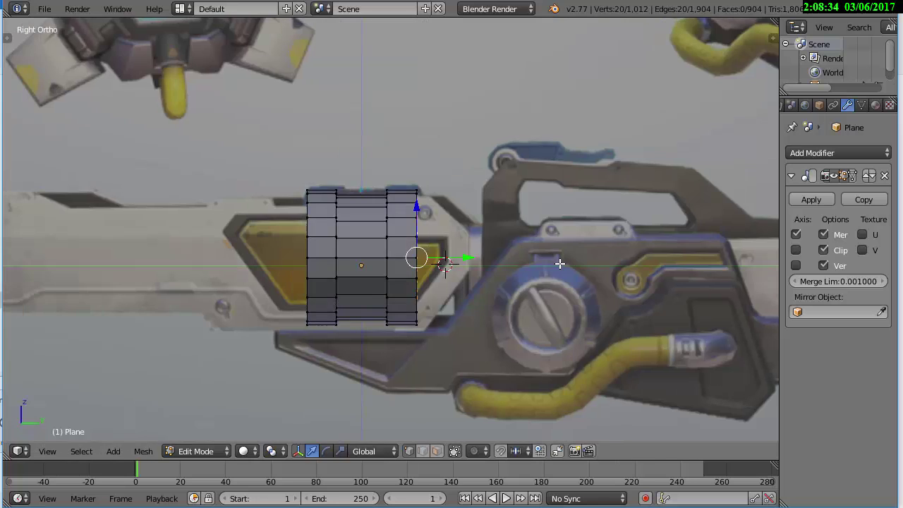
Extrude another edge ring, flatten the rings with S Y 0, and slide them into place
{"action": "scroll", "coordinate": [559, 263], "scroll_direction": "up", "scroll_amount": 2}
{"action": "key", "text": "e"}
{"action": "left_click", "coordinate": [252, 102]}
{"action": "key", "text": "period"}
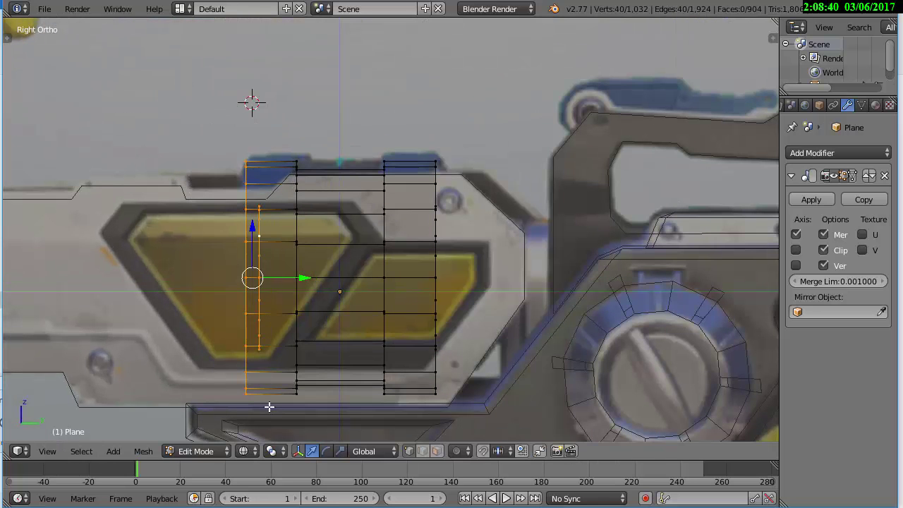
{"action": "key", "text": "s"}
{"action": "key", "text": "y"}
{"action": "key", "text": "0"}
{"action": "key", "text": "Return"}
{"action": "left_click_drag", "start_coordinate": [303, 278], "coordinate": [294, 278]}
Bridge the two edge loops to create the barrel's inner wall
{"action": "key", "text": "space"}
{"action": "type", "text": "bri"}
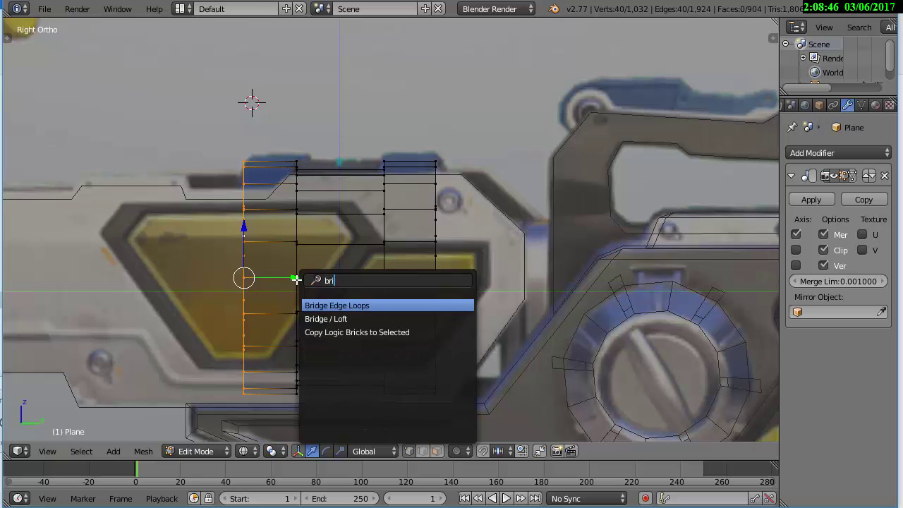
{"action": "key", "text": "Return"}
{"action": "mouse_move", "coordinate": [297, 279]}
{"action": "middle_mouse_down"}
{"action": "mouse_move", "coordinate": [292, 218]}
{"action": "mouse_move", "coordinate": [353, 276]}
{"action": "middle_mouse_up"}
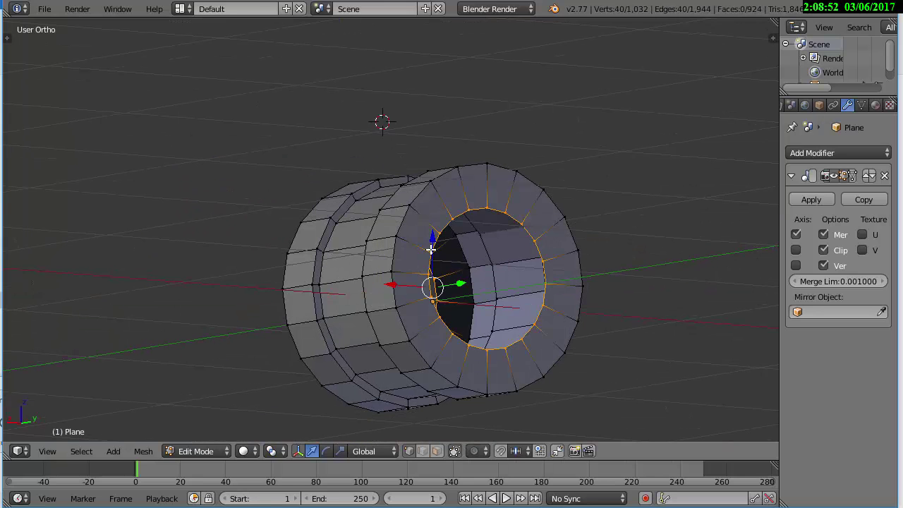
Select the barrel's front face ring and extrude it forward
{"action": "middle_click_drag", "start_coordinate": [431, 249], "coordinate": [408, 255]}
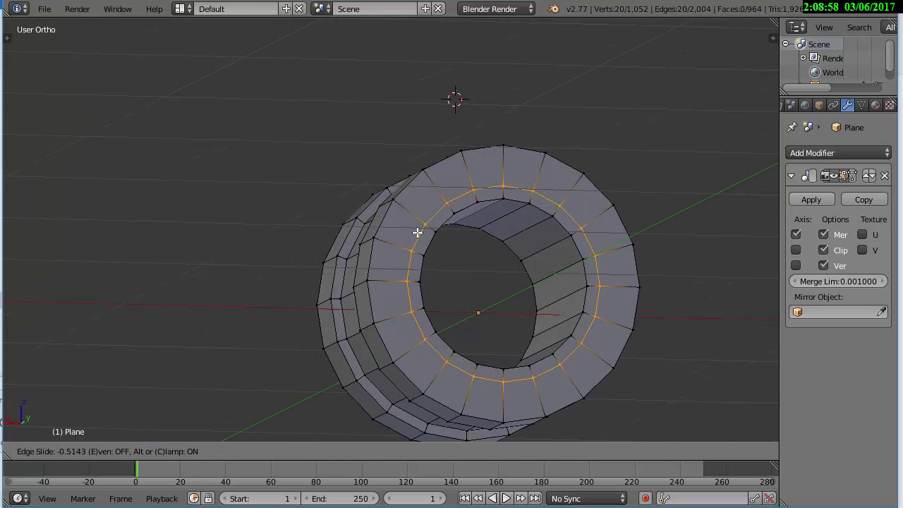
{"action": "right_click", "coordinate": [397, 263], "text": "alt"}
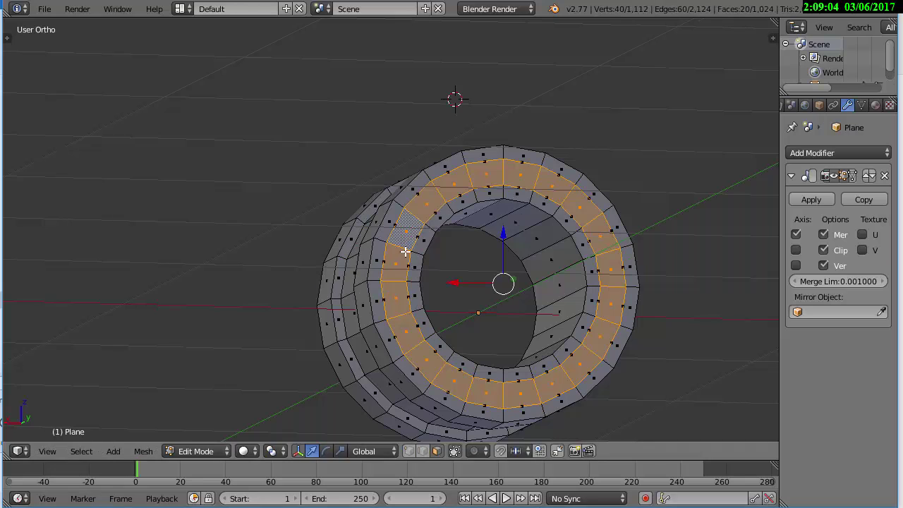
{"action": "middle_click_drag", "start_coordinate": [401, 246], "coordinate": [516, 272]}
{"action": "key", "text": "e"}
{"action": "left_click", "coordinate": [458, 264]}
{"action": "middle_click_drag", "start_coordinate": [458, 264], "coordinate": [481, 291]}
In side view, box-select and delete the extra vertices, then rotate the ring loop
{"action": "key", "text": "KP_3"}
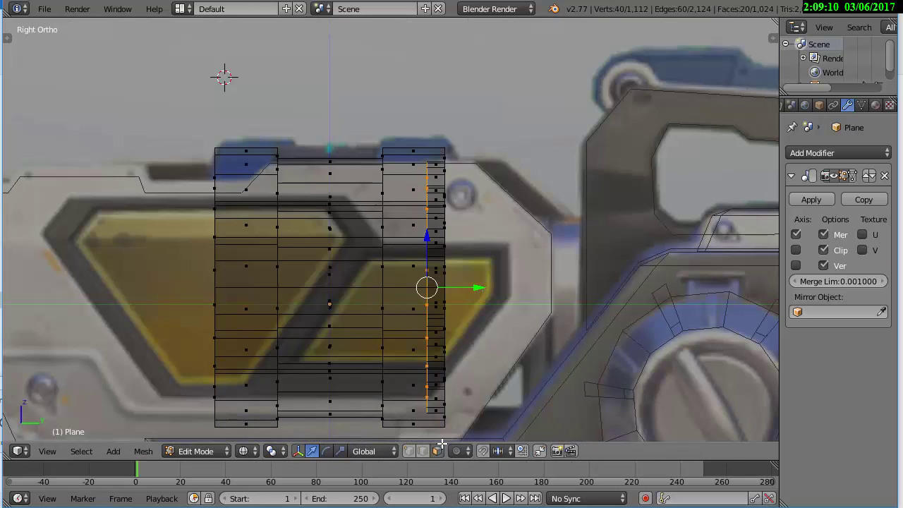
{"action": "key", "text": "a"}
{"action": "key", "text": "z"}
{"action": "left_click_drag", "start_coordinate": [296, 388], "coordinate": [296, 388]}
{"action": "key", "text": "x"}
{"action": "key", "text": "Return"}
{"action": "key", "text": "b"}
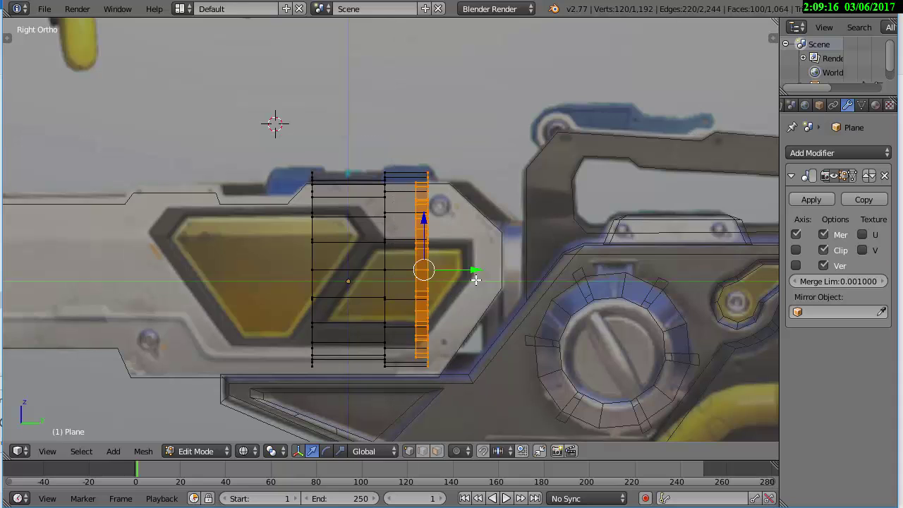
{"action": "key", "text": "Return"}
Select the collar's edge loop and bridge the two rings into a solid band
{"action": "scroll", "coordinate": [215, 298], "scroll_direction": "up", "scroll_amount": 3}
{"action": "middle_click_drag", "start_coordinate": [216, 298], "coordinate": [297, 298]}
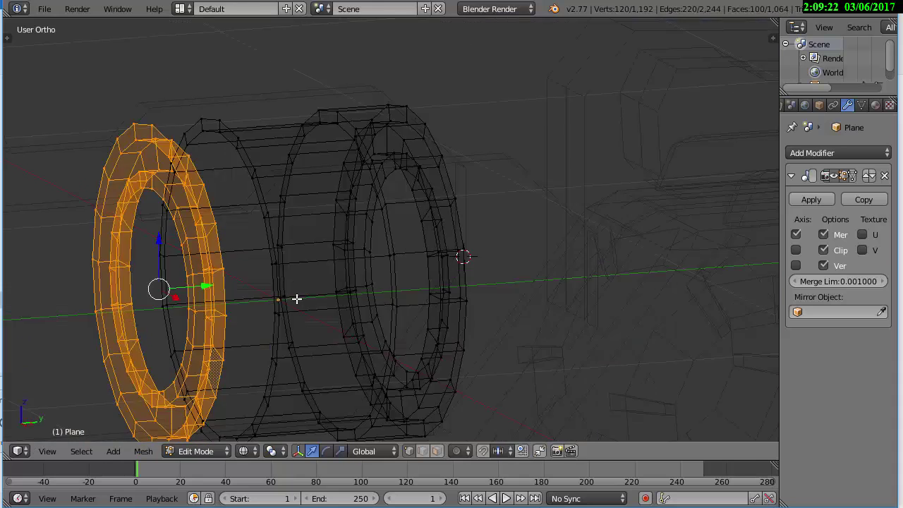
{"action": "key", "text": "z"}
{"action": "right_click", "coordinate": [259, 171], "text": "alt"}
{"action": "mouse_move", "coordinate": [191, 165]}
{"action": "middle_mouse_down"}
{"action": "mouse_move", "coordinate": [346, 218]}
{"action": "mouse_move", "coordinate": [271, 317]}
{"action": "middle_mouse_up"}
{"action": "key", "text": "space"}
{"action": "type", "text": "bridge"}
{"action": "key", "text": "Return"}
{"action": "key", "text": "a"}
{"action": "key", "text": "KP_1"}
In front wireframe view, select half of the collar ring and delete those faces
{"action": "key", "text": "z"}
{"action": "scroll", "coordinate": [417, 179], "scroll_direction": "up", "scroll_amount": 5}
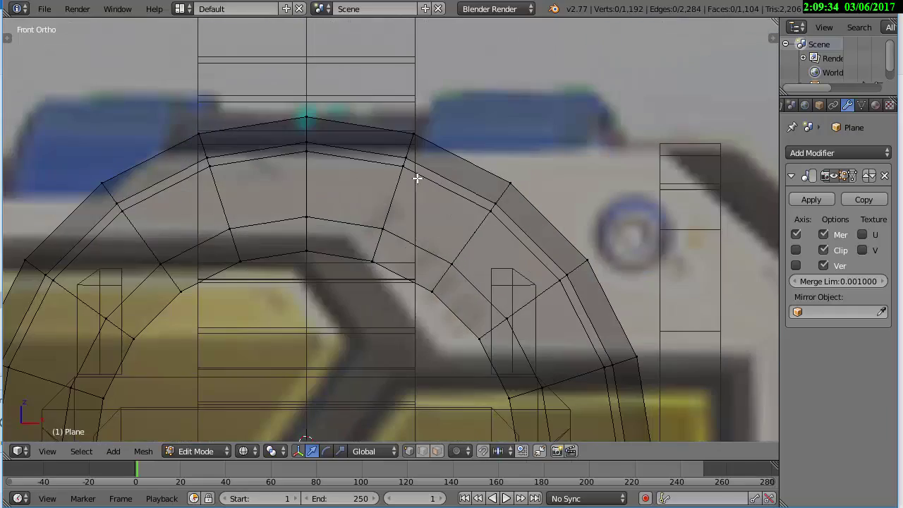
{"action": "key", "text": "Escape"}
{"action": "scroll", "coordinate": [347, 178], "scroll_direction": "down", "scroll_amount": 4}
{"action": "left_click_drag", "start_coordinate": [211, 190], "coordinate": [374, 374]}
{"action": "key", "text": "x"}
{"action": "left_click", "coordinate": [463, 94]}
{"action": "scroll", "coordinate": [315, 94], "scroll_direction": "up", "scroll_amount": 4}
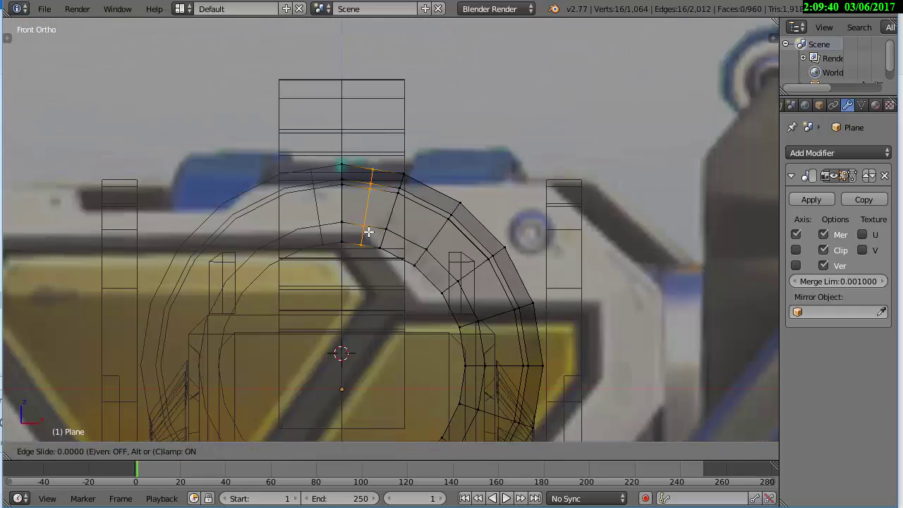
{"action": "key", "text": "Escape"}
{"action": "key", "text": "z"}
Remove a stray vertex on the ring's top and fill the notch gap with a face
{"action": "mouse_move", "coordinate": [316, 94]}
{"action": "middle_mouse_down"}
{"action": "mouse_move", "coordinate": [329, 87]}
{"action": "mouse_move", "coordinate": [454, 242]}
{"action": "middle_mouse_up"}
{"action": "right_click", "coordinate": [454, 242]}
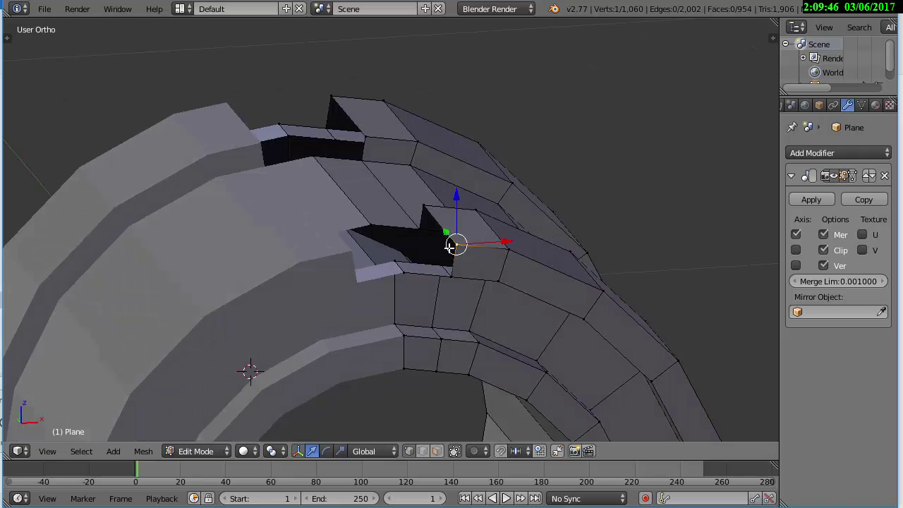
{"action": "key", "text": "x"}
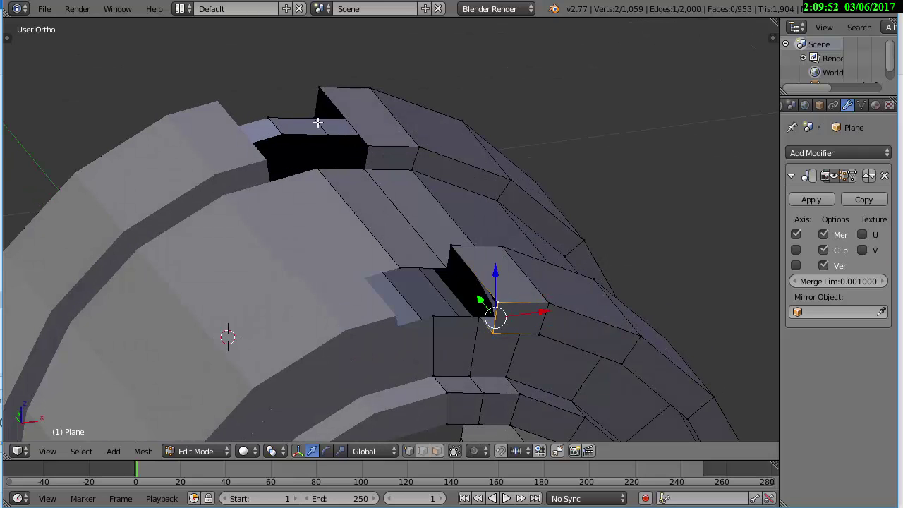
{"action": "mouse_move", "coordinate": [318, 123]}
{"action": "middle_mouse_down"}
{"action": "mouse_move", "coordinate": [369, 218]}
{"action": "mouse_move", "coordinate": [468, 256]}
{"action": "mouse_move", "coordinate": [425, 171]}
{"action": "middle_mouse_up"}
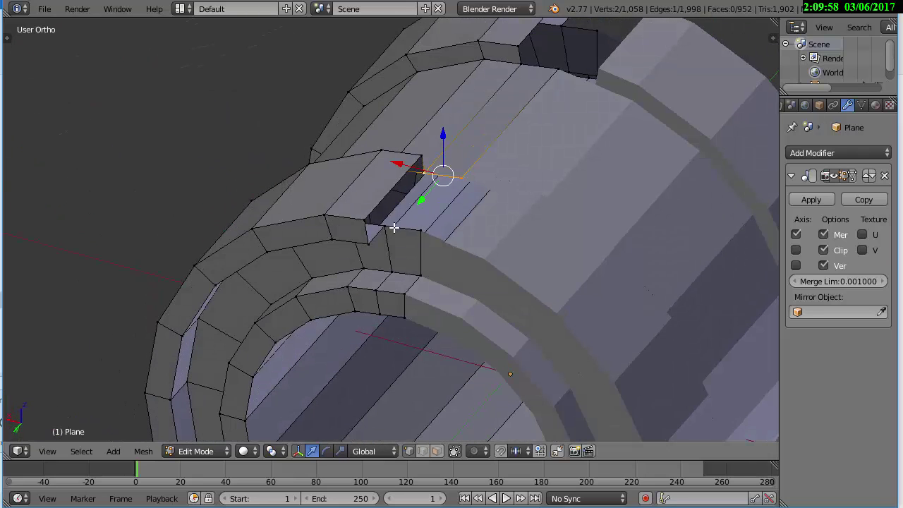
{"action": "mouse_move", "coordinate": [370, 248]}
{"action": "middle_mouse_down"}
{"action": "mouse_move", "coordinate": [500, 106]}
{"action": "mouse_move", "coordinate": [177, 296]}
{"action": "middle_mouse_up"}
{"action": "scroll", "coordinate": [579, 337], "scroll_direction": "down", "scroll_amount": 4}
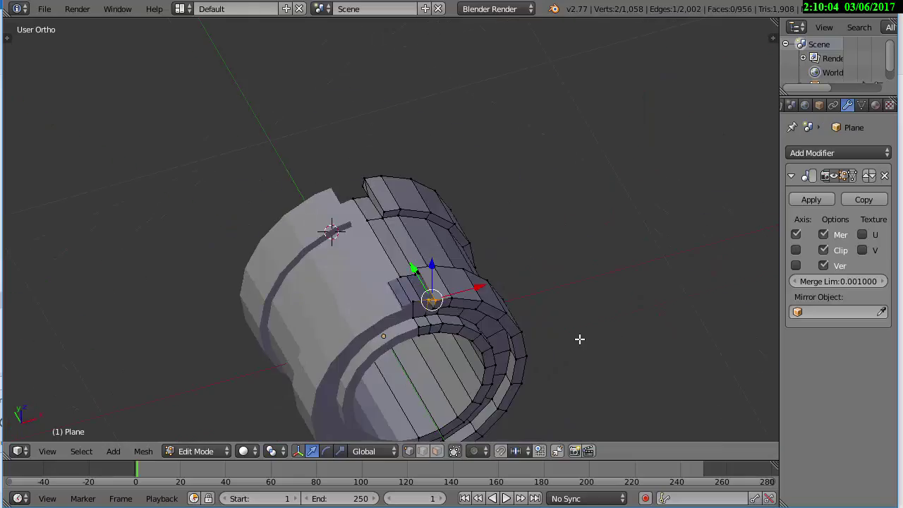
{"action": "scroll", "coordinate": [465, 366], "scroll_direction": "up", "scroll_amount": 5}
{"action": "key", "text": "f"}
{"action": "scroll", "coordinate": [466, 366], "scroll_direction": "down", "scroll_amount": 2}
{"action": "key", "text": "a"}
{"action": "mouse_move", "coordinate": [465, 366]}
{"action": "middle_mouse_down"}
{"action": "mouse_move", "coordinate": [501, 242]}
{"action": "mouse_move", "coordinate": [560, 277]}
{"action": "middle_mouse_up"}
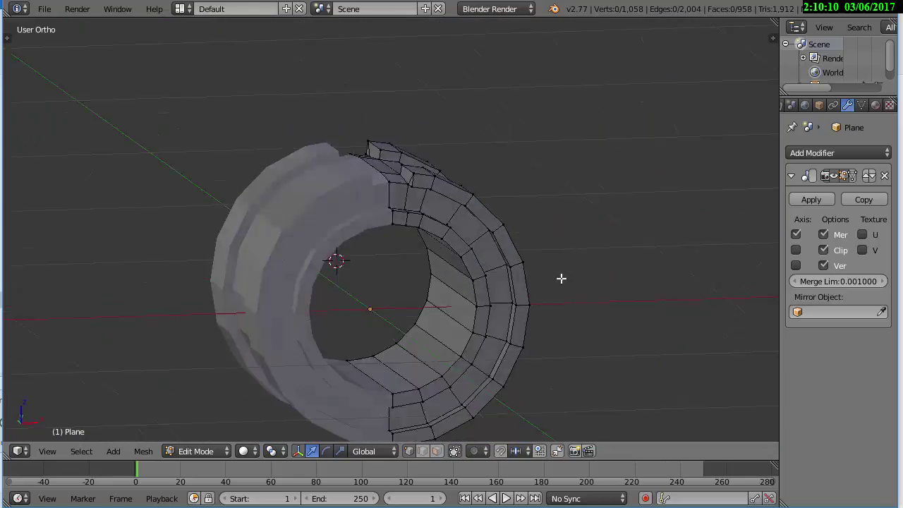
Move the ring's bottom edges along Z and flatten them level with S Z
{"action": "scroll", "coordinate": [564, 220], "scroll_direction": "up", "scroll_amount": 2}
{"action": "middle_click_drag", "start_coordinate": [565, 219], "coordinate": [488, 238]}
{"action": "key", "text": "KP_1"}
{"action": "key", "text": "z"}
{"action": "scroll", "coordinate": [476, 296], "scroll_direction": "up", "scroll_amount": 3}
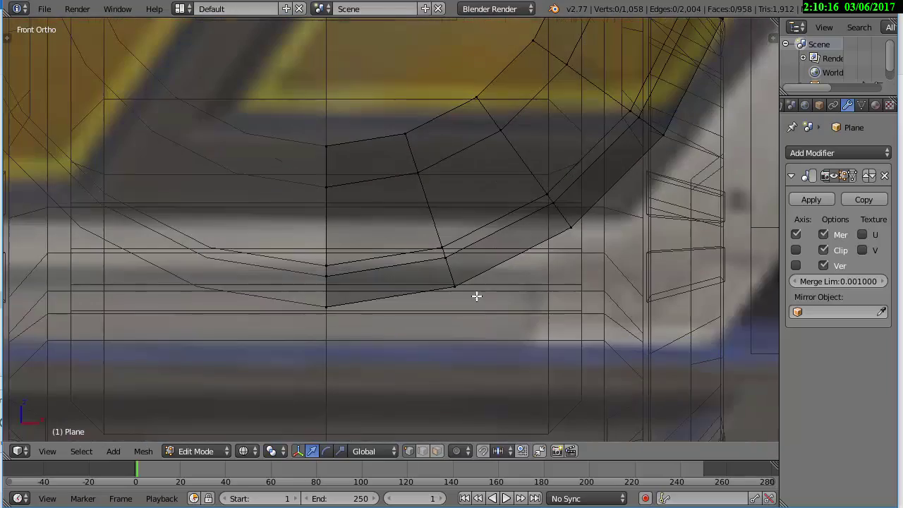
{"action": "key", "text": "g"}
{"action": "key", "text": "z"}
{"action": "key", "text": "s"}
{"action": "key", "text": "z"}
{"action": "left_click", "coordinate": [581, 329]}
{"action": "key", "text": "z"}
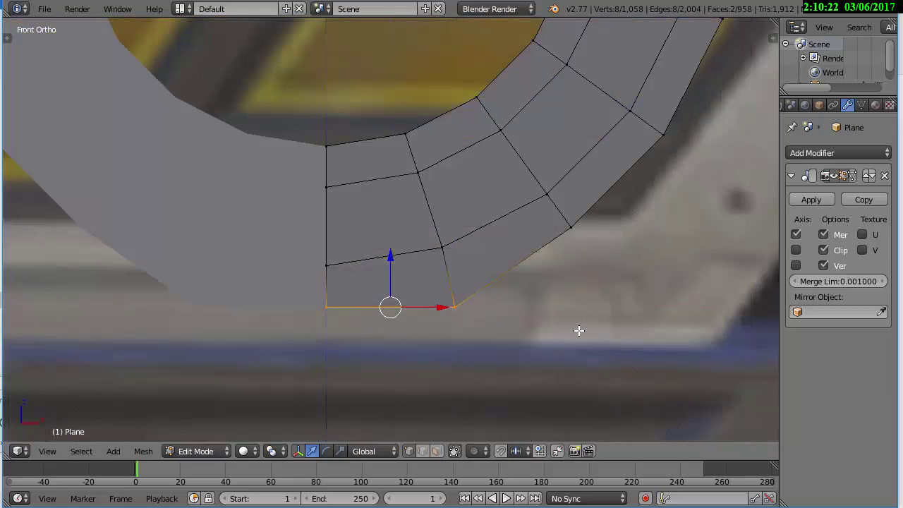
{"action": "mouse_move", "coordinate": [580, 329]}
{"action": "middle_mouse_down"}
{"action": "mouse_move", "coordinate": [480, 292]}
{"action": "mouse_move", "coordinate": [375, 277]}
{"action": "mouse_move", "coordinate": [316, 343]}
{"action": "mouse_move", "coordinate": [414, 232]}
{"action": "middle_mouse_up"}
{"action": "key", "text": "ctrl+l"}
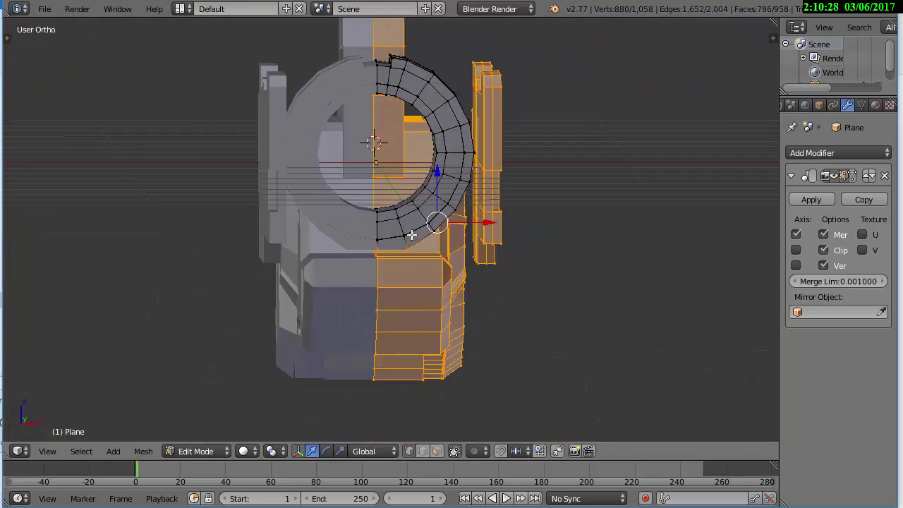
Extrude a selected face of the ring and hide the rest of the mesh
{"action": "key", "text": "shift+l"}
{"action": "key", "text": "KP_1"}
{"action": "scroll", "coordinate": [425, 242], "scroll_direction": "up", "scroll_amount": 3}
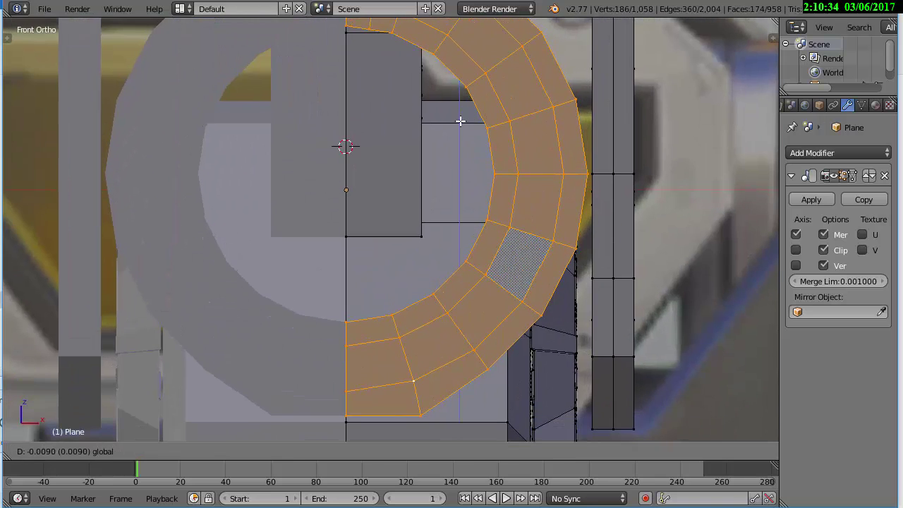
{"action": "scroll", "coordinate": [560, 77], "scroll_direction": "down", "scroll_amount": 2}
{"action": "scroll", "coordinate": [559, 78], "scroll_direction": "up", "scroll_amount": 2}
{"action": "right_click", "coordinate": [540, 159]}
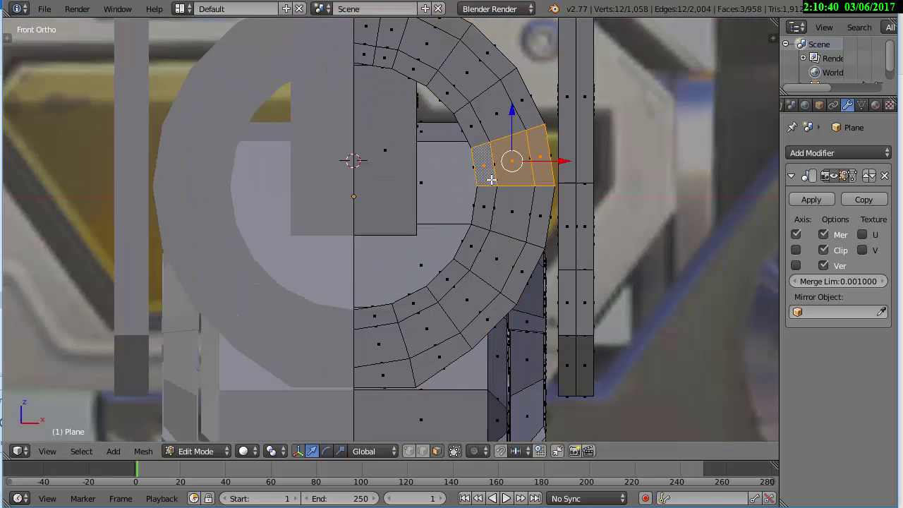
{"action": "key", "text": "e"}
{"action": "middle_click_drag", "start_coordinate": [539, 154], "coordinate": [552, 229]}
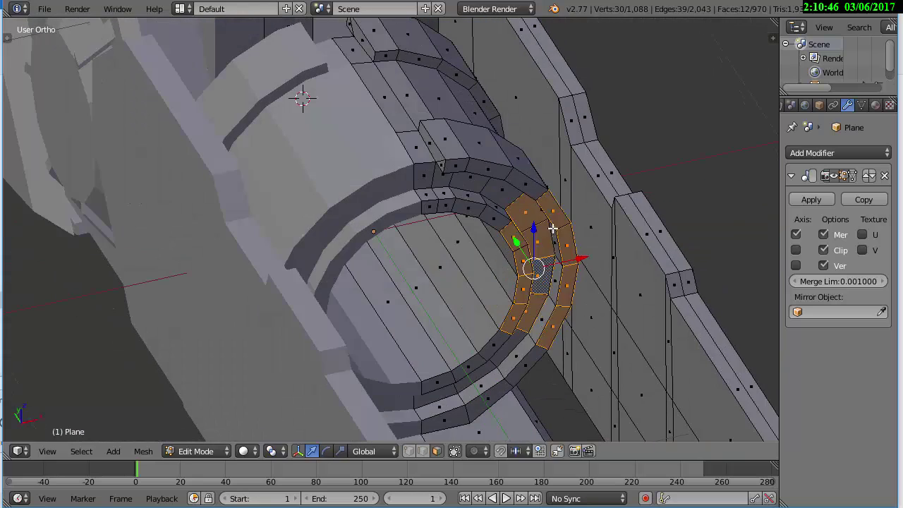
{"action": "left_click", "coordinate": [520, 255]}
{"action": "key", "text": "shift+h"}
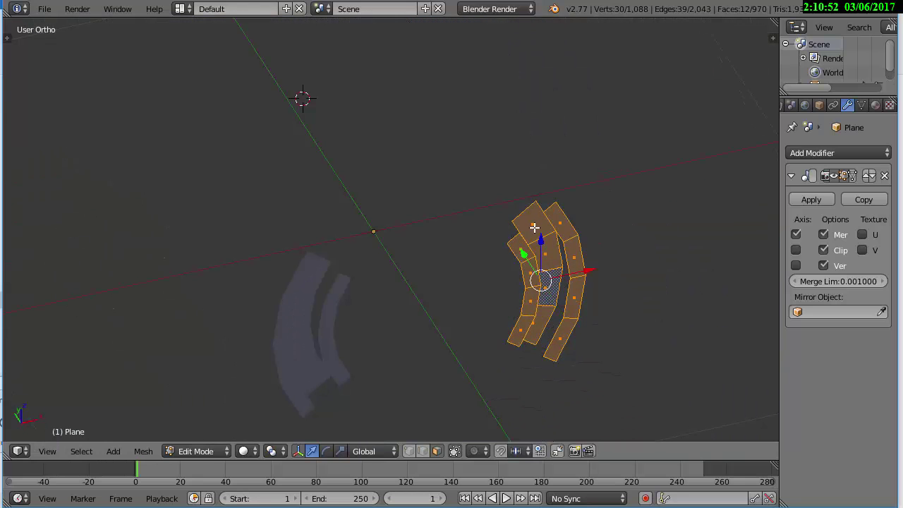
Delete the unwanted strip vertices and fill the open part of the strips
{"action": "key", "text": "x"}
{"action": "left_click", "coordinate": [534, 196]}
{"action": "right_click", "coordinate": [520, 234], "text": "alt"}
{"action": "key", "text": "x"}
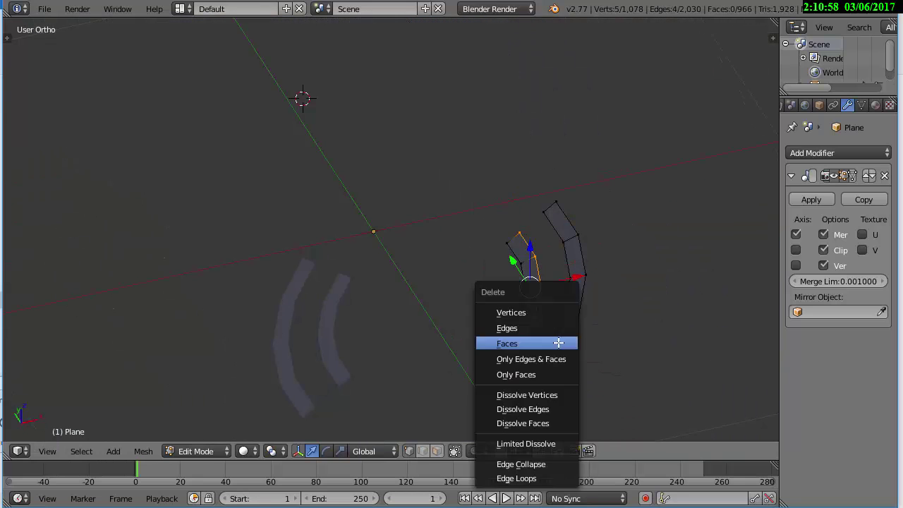
{"action": "left_click", "coordinate": [512, 295]}
{"action": "right_click", "coordinate": [536, 206], "text": "alt"}
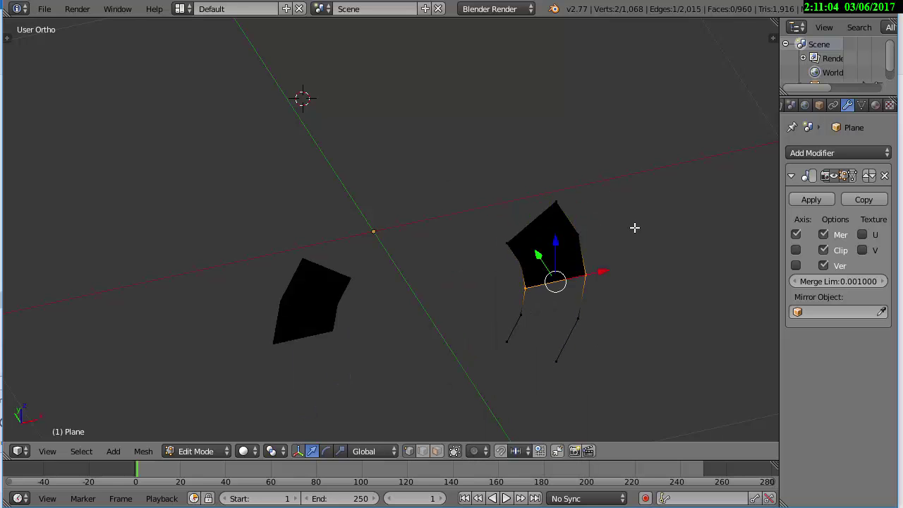
{"action": "key", "text": "f"}
Knife-cut across the mirrored strips in front view and delete their top segment
{"action": "key", "text": "KP_1"}
{"action": "scroll", "coordinate": [635, 222], "scroll_direction": "up", "scroll_amount": 2}
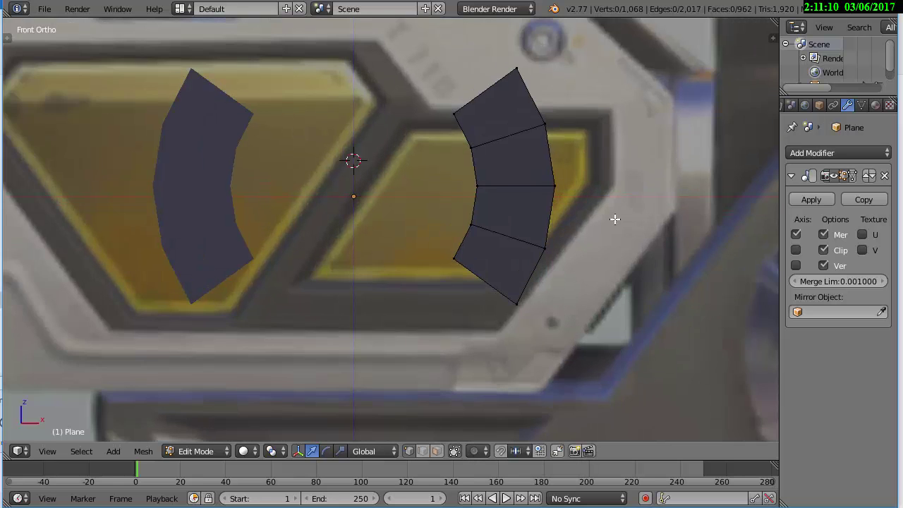
{"action": "scroll", "coordinate": [565, 214], "scroll_direction": "up", "scroll_amount": 2}
{"action": "key", "text": "k"}
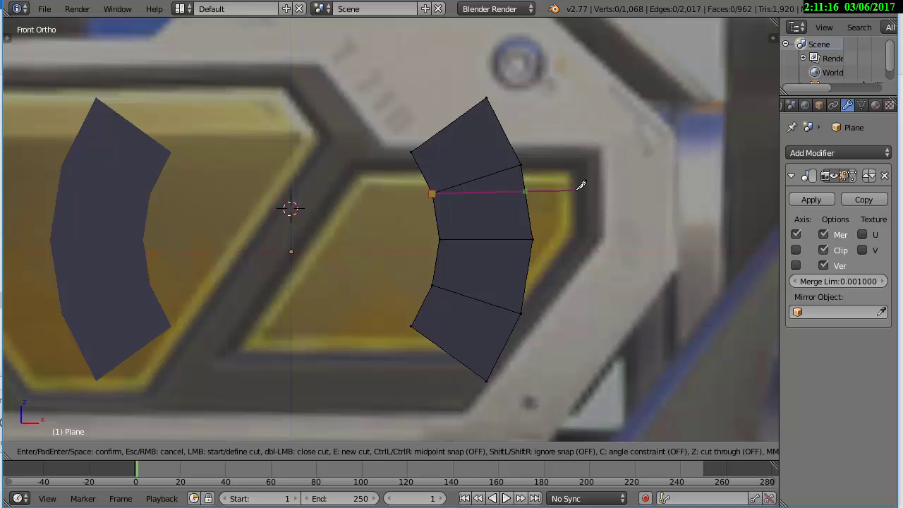
{"action": "key", "text": "Return"}
{"action": "key", "text": "c"}
{"action": "left_click", "coordinate": [484, 131]}
{"action": "key", "text": "x"}
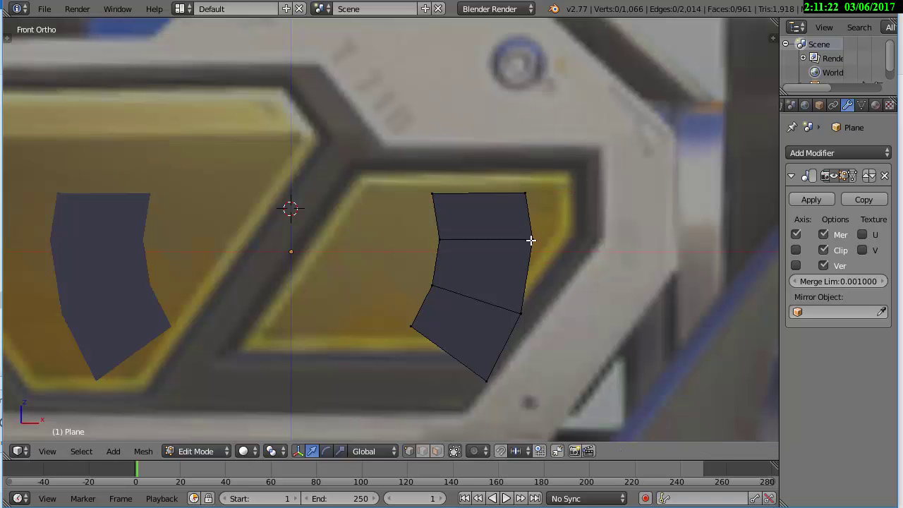
{"action": "mouse_move", "coordinate": [520, 300]}
{"action": "middle_mouse_down", "text": "shift"}
{"action": "mouse_move", "coordinate": [504, 299]}
{"action": "mouse_move", "coordinate": [524, 274]}
{"action": "mouse_move", "coordinate": [468, 197]}
{"action": "middle_mouse_up", "text": "shift"}
{"action": "scroll", "coordinate": [514, 302], "scroll_direction": "down", "scroll_amount": 5}
{"action": "scroll", "coordinate": [396, 270], "scroll_direction": "up", "scroll_amount": 5}
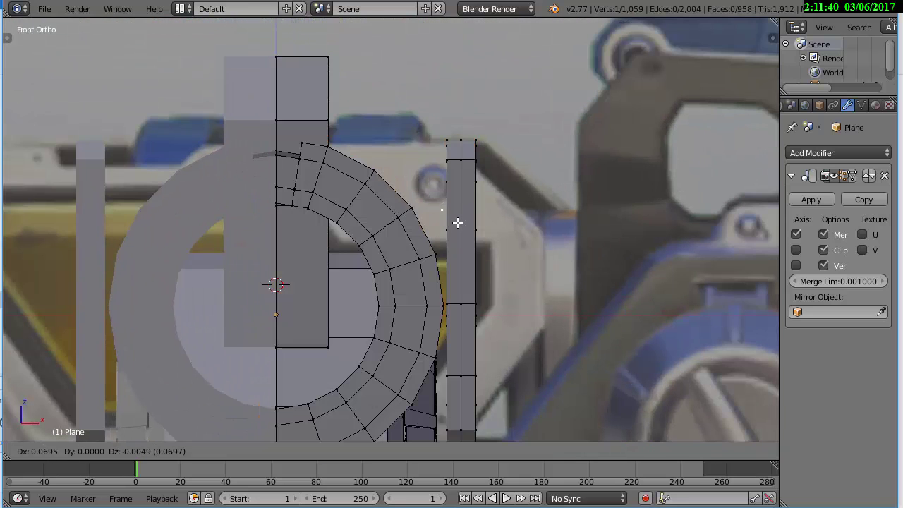
In right side view, move the selected vertex into position
{"action": "scroll", "coordinate": [443, 229], "scroll_direction": "down", "scroll_amount": 3}
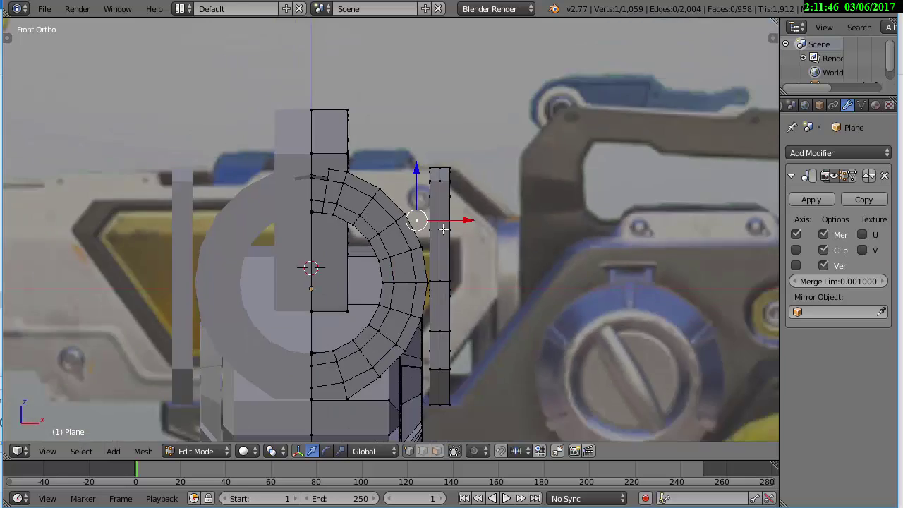
{"action": "key", "text": "KP_3"}
{"action": "key", "text": "g"}
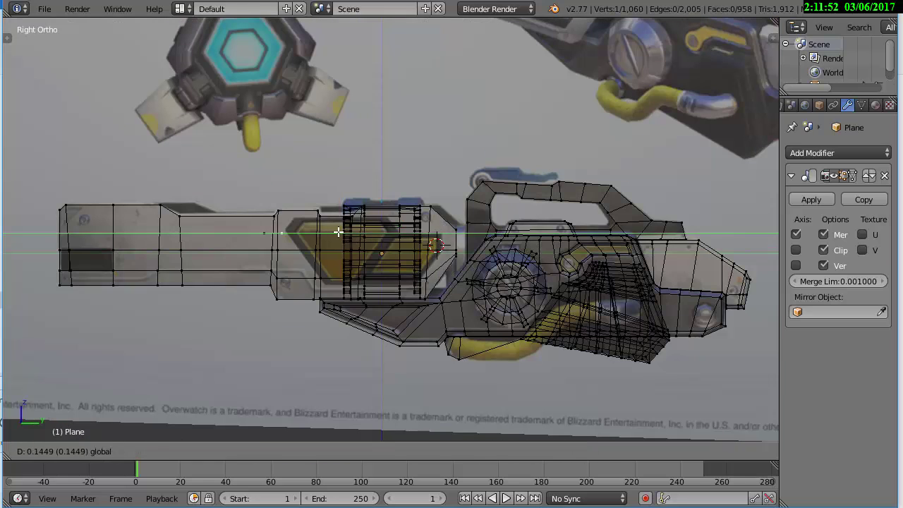
{"action": "scroll", "coordinate": [339, 232], "scroll_direction": "up", "scroll_amount": 4}
{"action": "scroll", "coordinate": [455, 369], "scroll_direction": "down", "scroll_amount": 5}
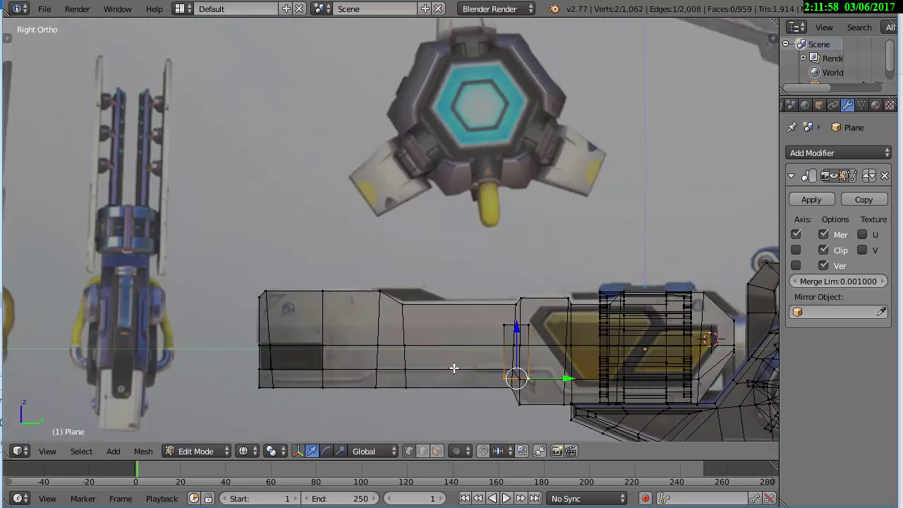
{"action": "scroll", "coordinate": [465, 300], "scroll_direction": "down", "scroll_amount": 3}
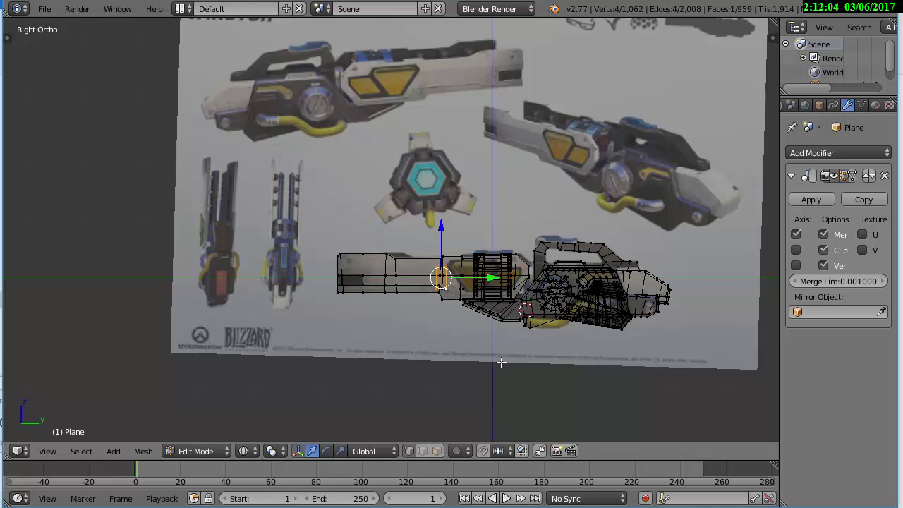
{"action": "scroll", "coordinate": [503, 360], "scroll_direction": "up", "scroll_amount": 5}
Duplicate the rectangular face pair and shift both rectangles slightly left
{"action": "key", "text": "shift+d"}
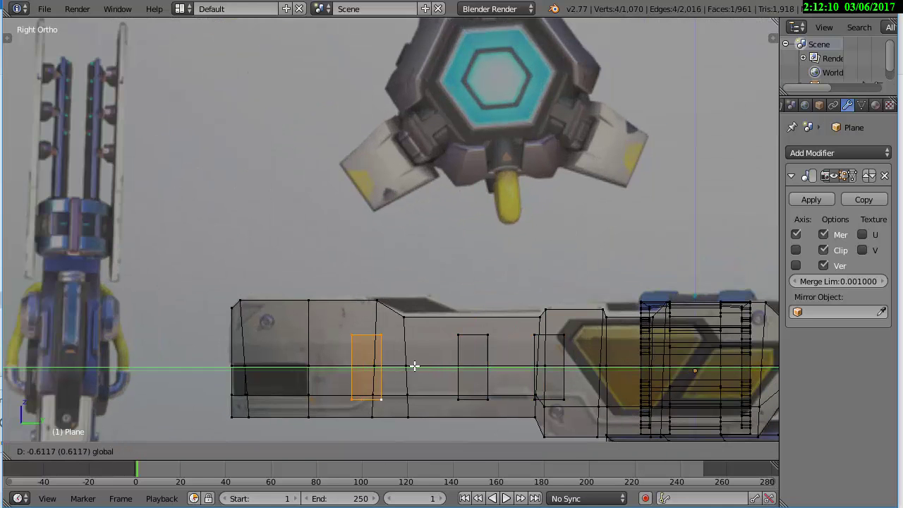
{"action": "left_click", "coordinate": [429, 365]}
{"action": "key", "text": "a"}
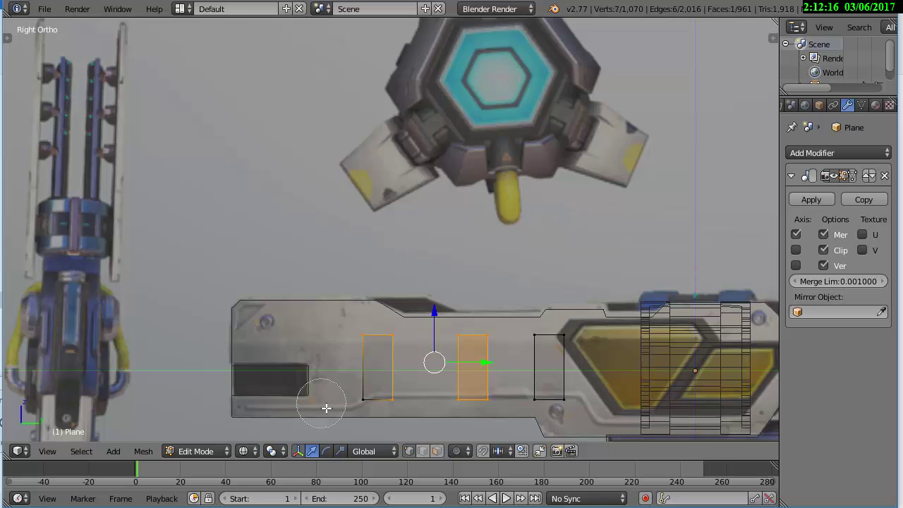
{"action": "left_click_drag", "start_coordinate": [327, 408], "coordinate": [363, 399]}
{"action": "key", "text": "Escape"}
{"action": "left_click", "coordinate": [670, 161]}
{"action": "key", "text": "g"}
{"action": "left_click", "coordinate": [526, 328]}
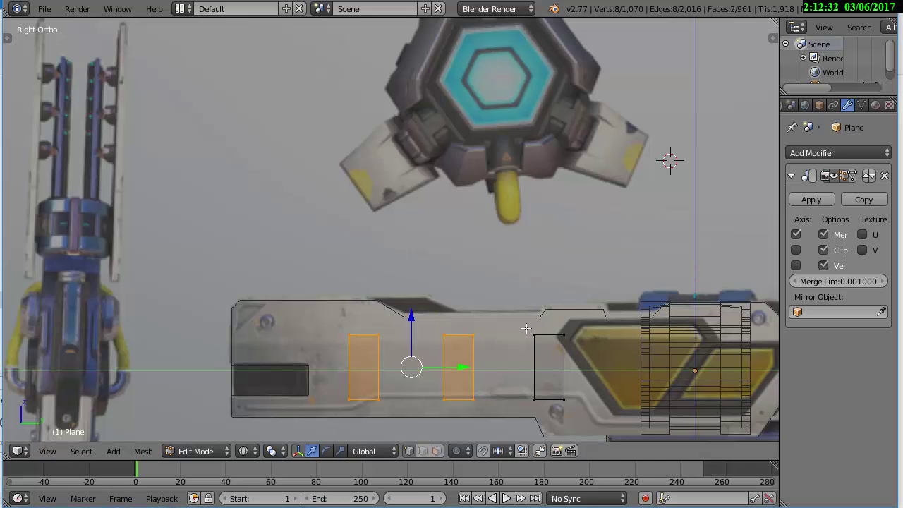
In front view, duplicate the rectangles as a third plate and scale it vertically with S Z
{"action": "key", "text": "KP_1"}
{"action": "scroll", "coordinate": [520, 326], "scroll_direction": "up", "scroll_amount": 6}
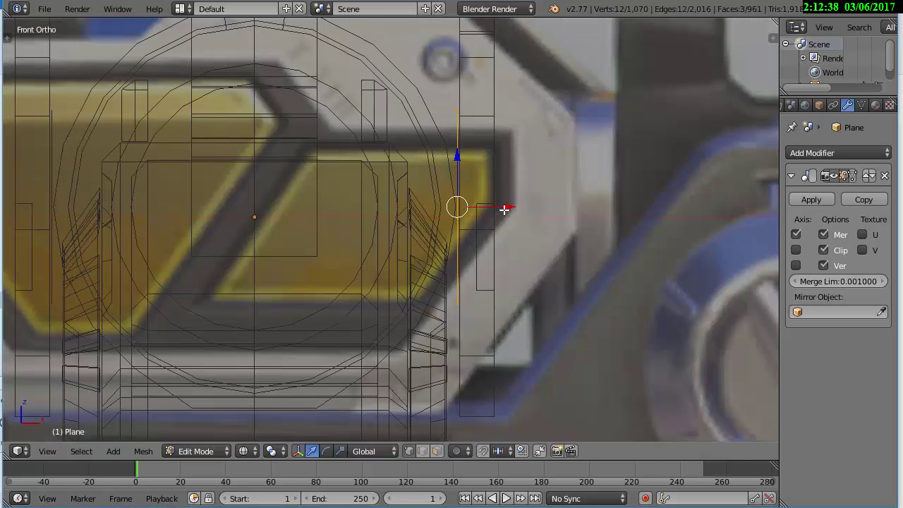
{"action": "key", "text": "shift+d"}
{"action": "left_click", "coordinate": [475, 211]}
{"action": "key", "text": "s"}
{"action": "key", "text": "z"}
{"action": "left_click", "coordinate": [519, 216]}
{"action": "scroll", "coordinate": [520, 216], "scroll_direction": "down", "scroll_amount": 5}
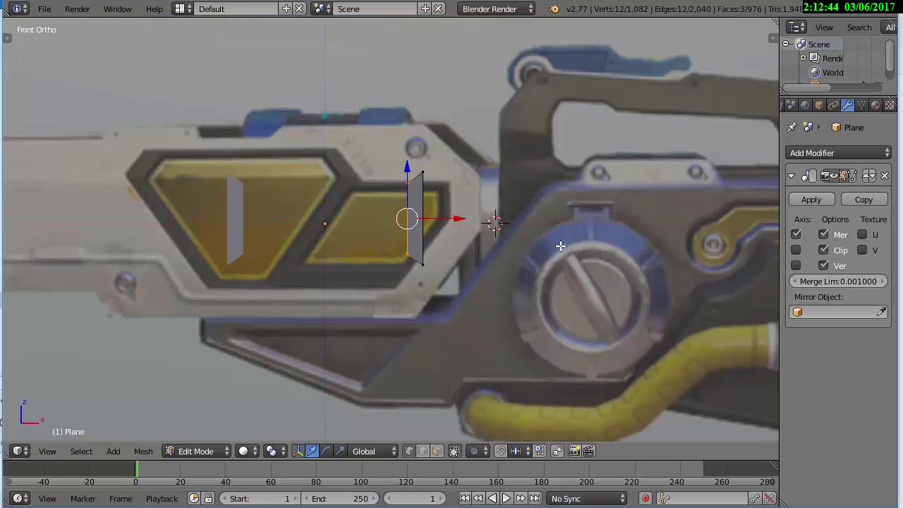
{"action": "mouse_move", "coordinate": [487, 222]}
{"action": "middle_mouse_down"}
{"action": "mouse_move", "coordinate": [492, 239]}
{"action": "mouse_move", "coordinate": [324, 498]}
{"action": "middle_mouse_up"}
Inset inner frames into the front faces of the right and left plates
{"action": "right_click", "coordinate": [448, 247]}
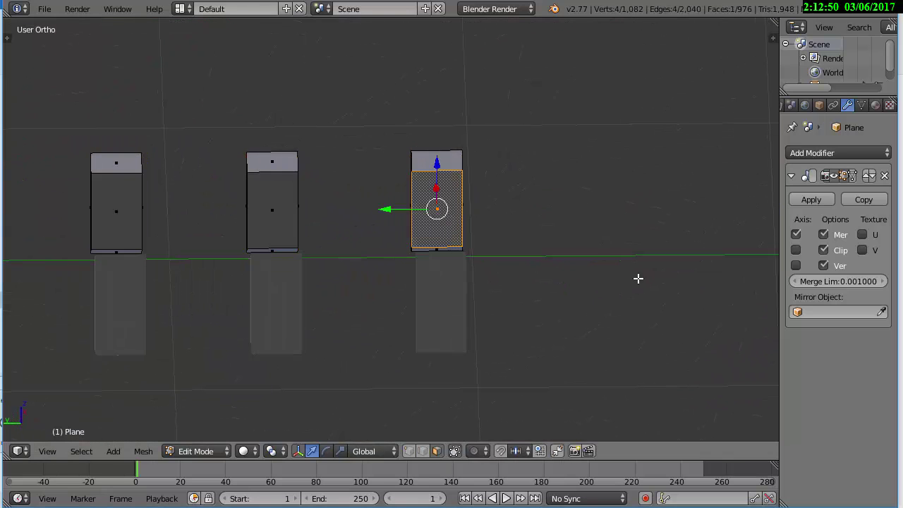
{"action": "key", "text": "e"}
{"action": "key", "text": "s"}
{"action": "left_click", "coordinate": [585, 264]}
{"action": "right_click", "coordinate": [275, 212]}
{"action": "key", "text": "e"}
{"action": "key", "text": "s"}
{"action": "left_click", "coordinate": [329, 208]}
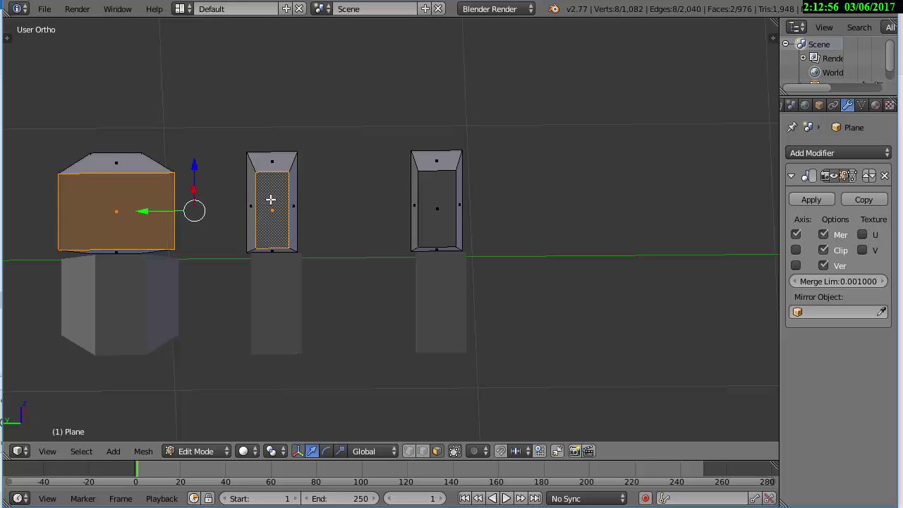
In Left view, duplicate the plate twice and place the copies along the gun's side over the reference
{"action": "key", "text": "KP_3"}
{"action": "scroll", "coordinate": [380, 287], "scroll_direction": "up", "scroll_amount": 2}
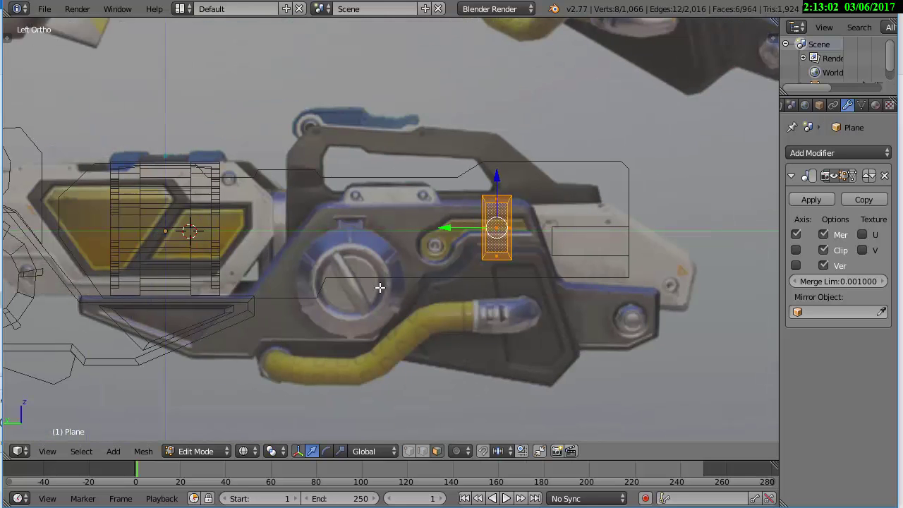
{"action": "key", "text": "shift+d"}
{"action": "left_click", "coordinate": [238, 237]}
{"action": "key", "text": "shift+d"}
{"action": "left_click", "coordinate": [341, 223]}
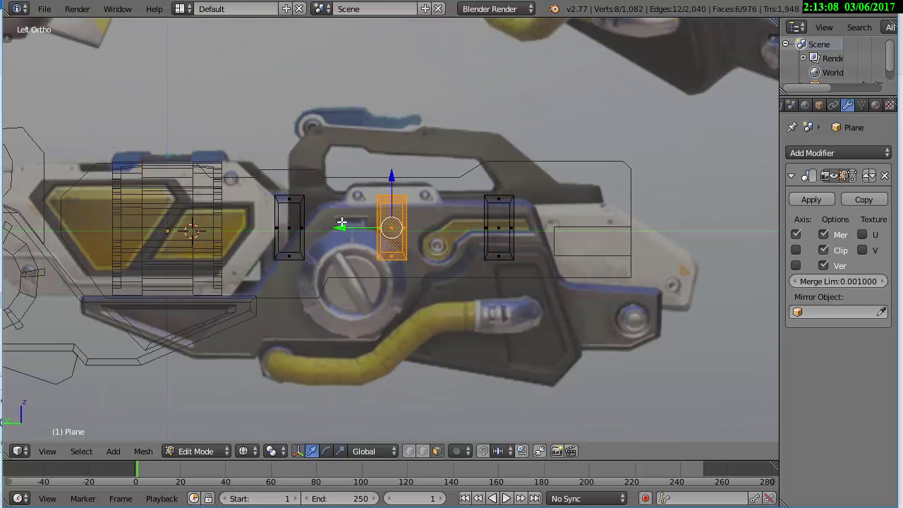
{"action": "scroll", "coordinate": [534, 319], "scroll_direction": "up", "scroll_amount": 3}
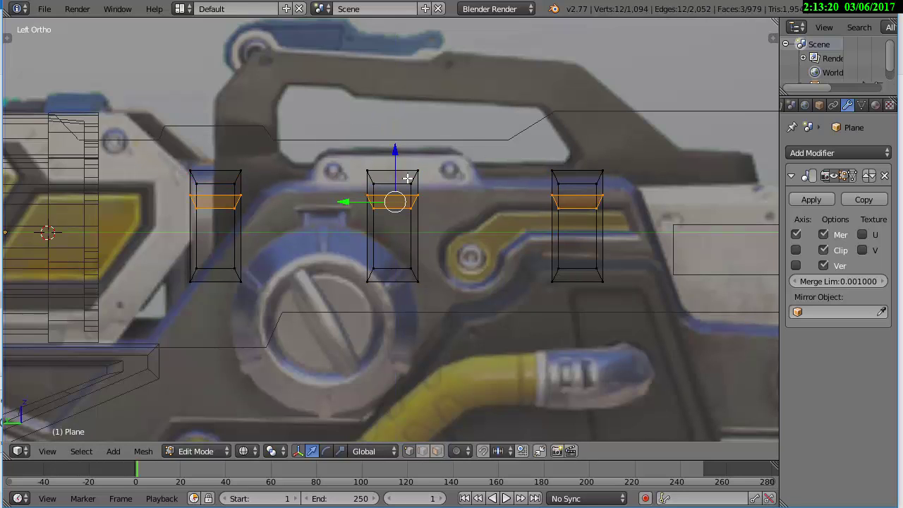
In Top view, scale the single plate face to fit the reference
{"action": "key", "text": "KP_7"}
{"action": "scroll", "coordinate": [515, 243], "scroll_direction": "up", "scroll_amount": 3}
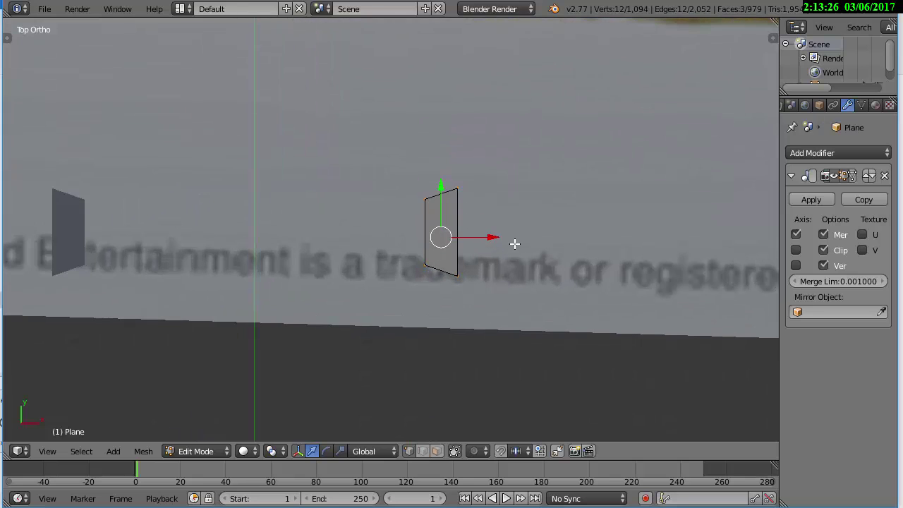
{"action": "right_click", "coordinate": [511, 242]}
{"action": "scroll", "coordinate": [417, 197], "scroll_direction": "up", "scroll_amount": 3}
{"action": "scroll", "coordinate": [581, 264], "scroll_direction": "down", "scroll_amount": 3}
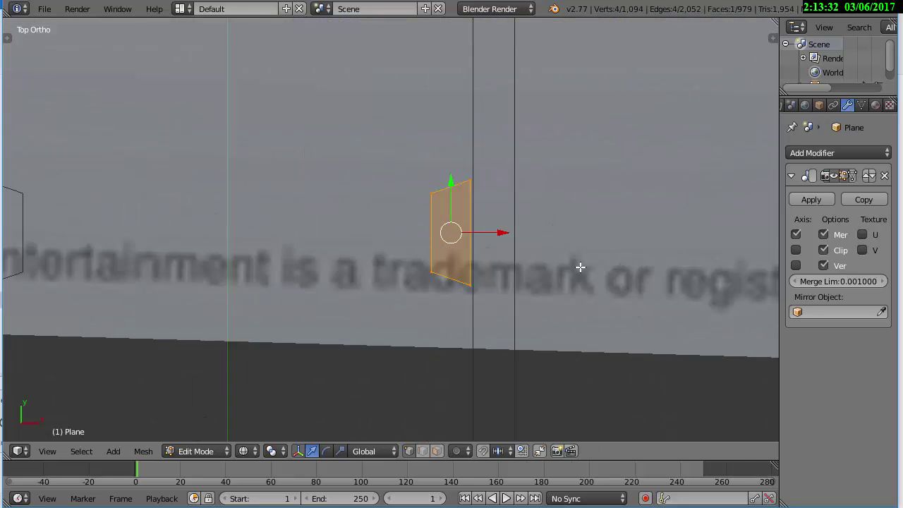
{"action": "scroll", "coordinate": [600, 262], "scroll_direction": "up", "scroll_amount": 2}
{"action": "key", "text": "s"}
{"action": "left_click", "coordinate": [620, 263]}
{"action": "scroll", "coordinate": [585, 251], "scroll_direction": "down", "scroll_amount": 3}
{"action": "scroll", "coordinate": [585, 252], "scroll_direction": "down", "scroll_amount": 4}
{"action": "scroll", "coordinate": [489, 302], "scroll_direction": "down", "scroll_amount": 2}
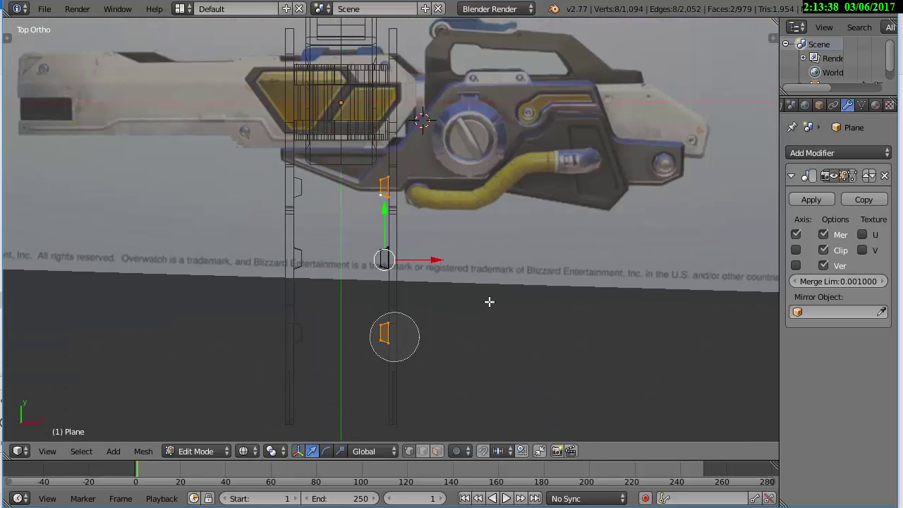
Delete the selected faces, then extrude the remaining face and move it up
{"action": "key", "text": "x"}
{"action": "left_click", "coordinate": [506, 309]}
{"action": "scroll", "coordinate": [445, 254], "scroll_direction": "up", "scroll_amount": 3}
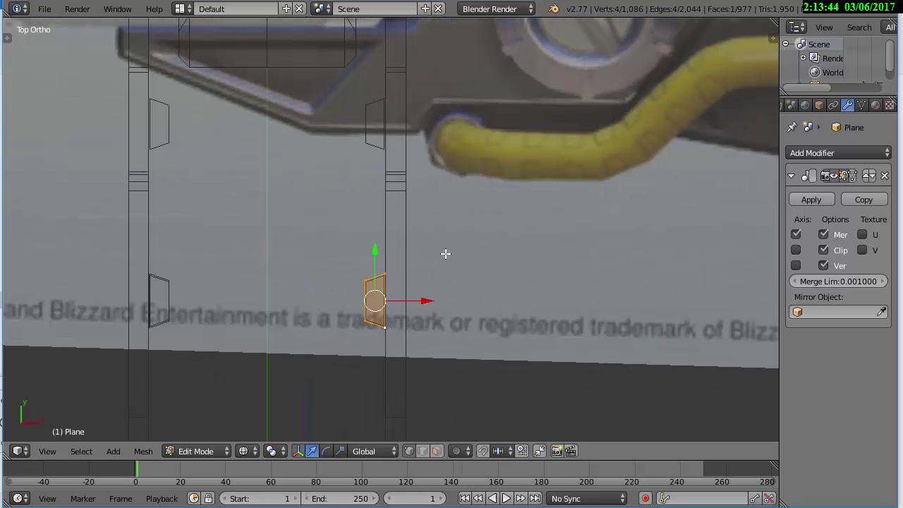
{"action": "key", "text": "e"}
{"action": "right_click", "coordinate": [373, 252]}
{"action": "key", "text": "e"}
{"action": "left_click", "coordinate": [374, 74]}
Move the face lower, add the upper face, and extrude the plates inward into recessed slots
{"action": "scroll", "coordinate": [374, 74], "scroll_direction": "down", "scroll_amount": 3, "text": "shift"}
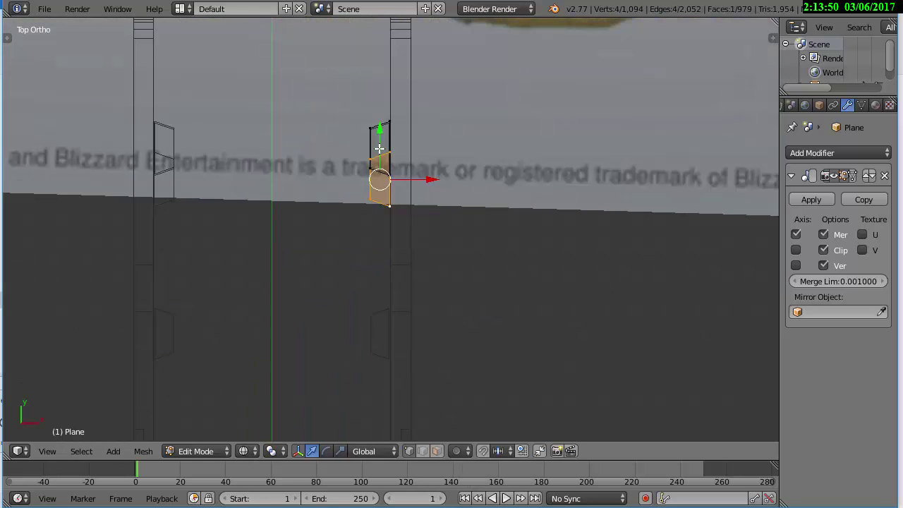
{"action": "key", "text": "g"}
{"action": "left_click", "coordinate": [375, 282]}
{"action": "scroll", "coordinate": [375, 283], "scroll_direction": "down", "scroll_amount": 3}
{"action": "right_click", "coordinate": [386, 186], "text": "shift"}
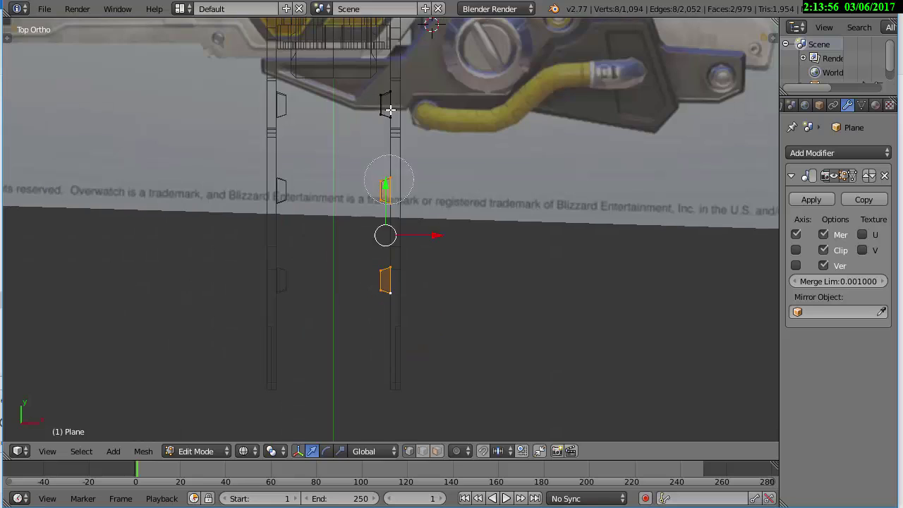
{"action": "key", "text": "e"}
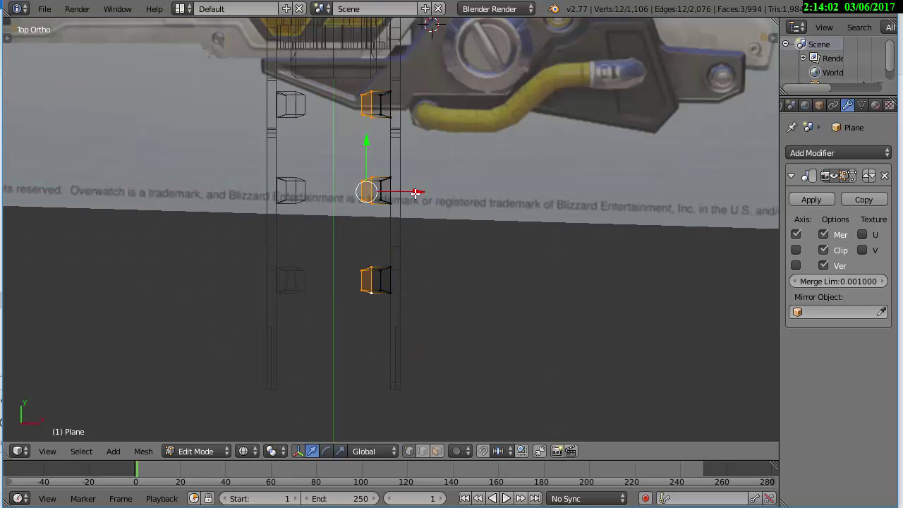
{"action": "key", "text": "x"}
{"action": "left_click", "coordinate": [376, 141]}
{"action": "scroll", "coordinate": [337, 329], "scroll_direction": "up", "scroll_amount": 2}
{"action": "scroll", "coordinate": [334, 68], "scroll_direction": "down", "scroll_amount": 2}
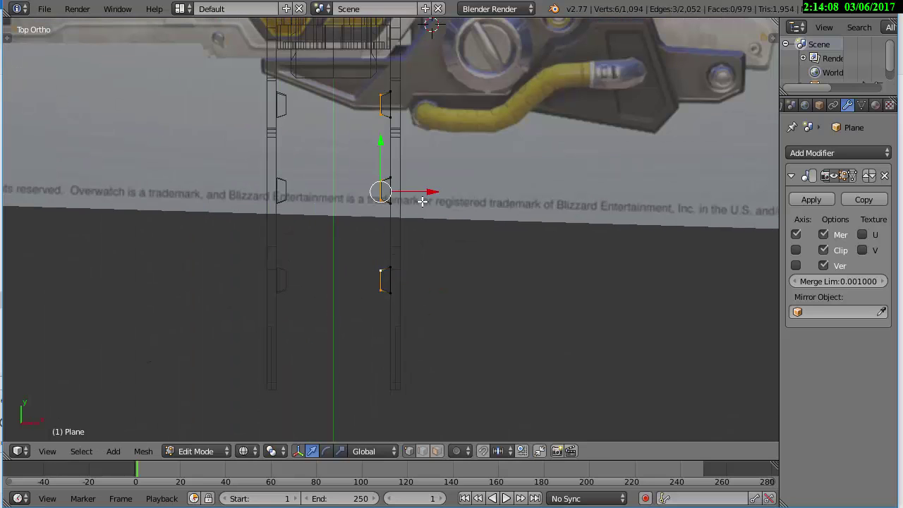
{"action": "middle_click_drag", "start_coordinate": [416, 137], "coordinate": [462, 216], "text": "shift"}
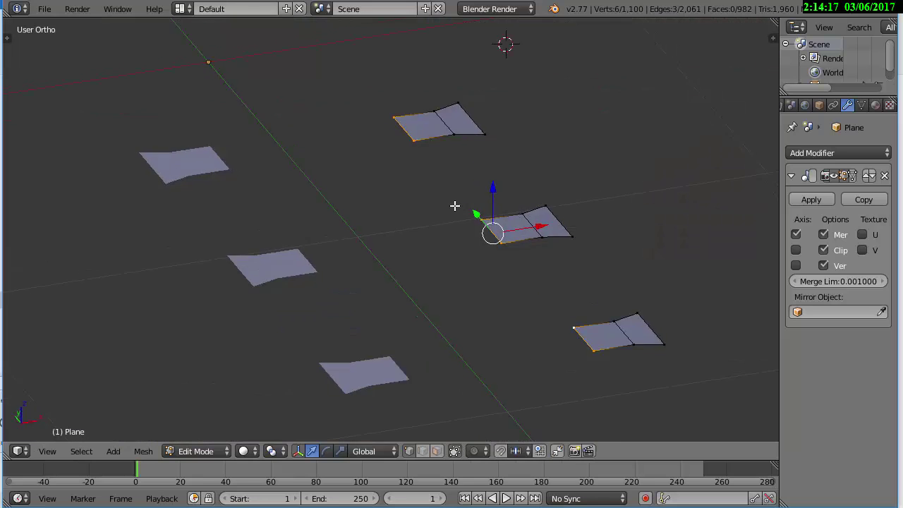
Fill the gaps between the top planes with new faces
{"action": "middle_click_drag", "start_coordinate": [454, 205], "coordinate": [332, 147]}
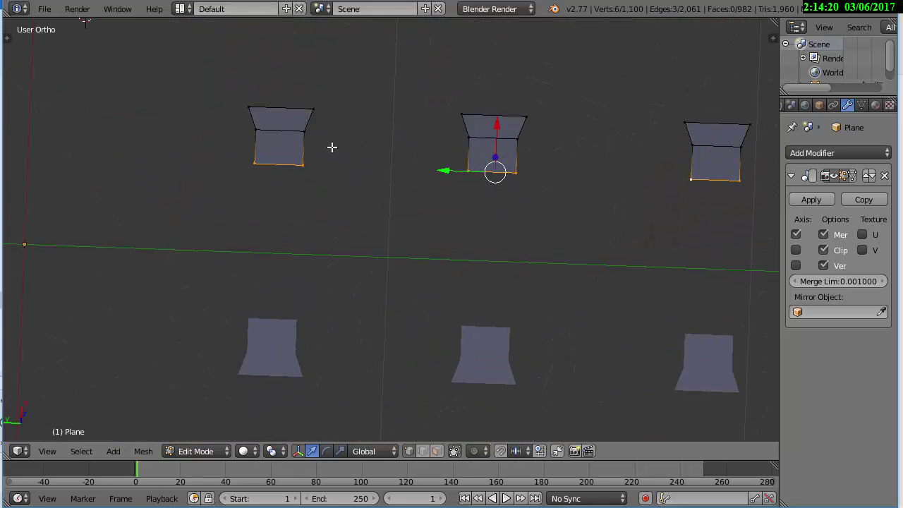
{"action": "key", "text": "f"}
{"action": "right_click", "coordinate": [691, 163], "text": "shift"}
{"action": "key", "text": "f"}
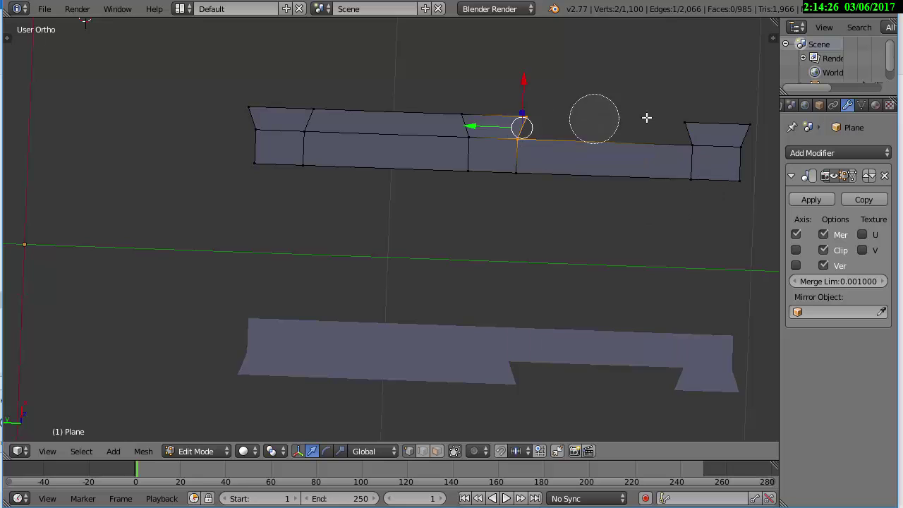
{"action": "key", "text": "a"}
In Top view, extrude one edge downward and the rail's top edge upward
{"action": "key", "text": "KP_7"}
{"action": "scroll", "coordinate": [520, 222], "scroll_direction": "down", "scroll_amount": 2}
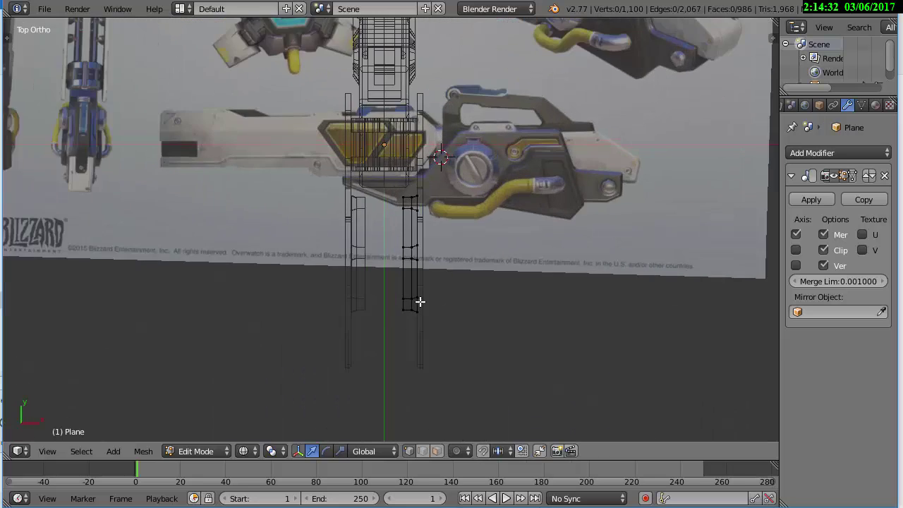
{"action": "scroll", "coordinate": [396, 246], "scroll_direction": "up", "scroll_amount": 3}
{"action": "key", "text": "e"}
{"action": "left_click", "coordinate": [424, 218]}
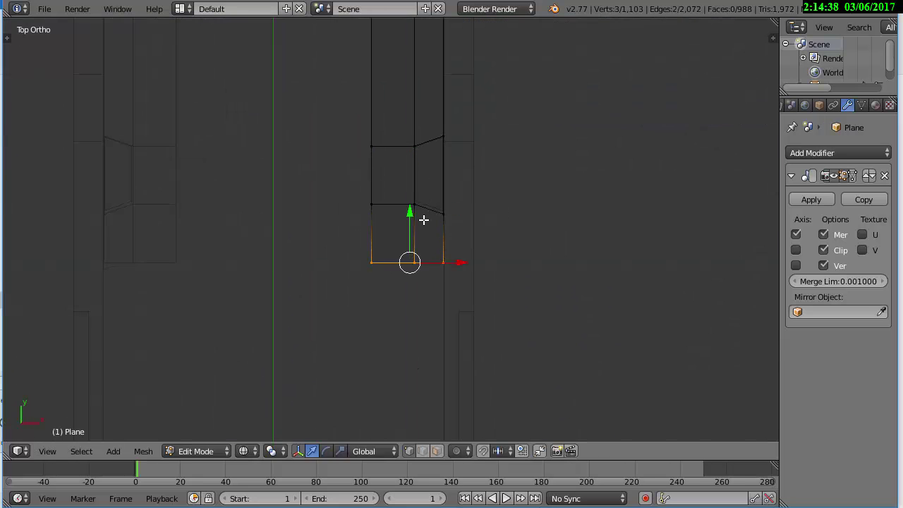
{"action": "scroll", "coordinate": [437, 212], "scroll_direction": "down", "scroll_amount": 2}
{"action": "scroll", "coordinate": [493, 179], "scroll_direction": "up", "scroll_amount": 3}
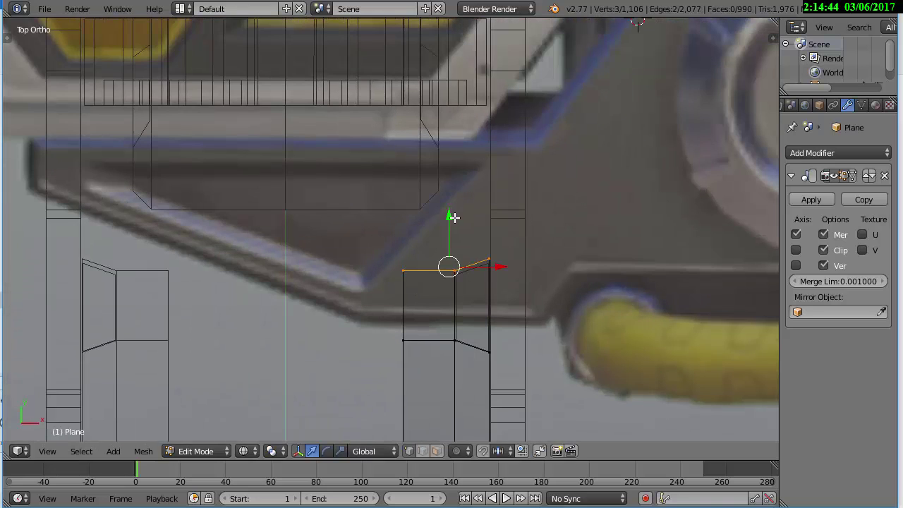
{"action": "key", "text": "e"}
{"action": "left_click", "coordinate": [468, 159]}
Delete the two small faces from the rail strip, then select all in Front view
{"action": "mouse_move", "coordinate": [467, 160]}
{"action": "middle_mouse_down"}
{"action": "mouse_move", "coordinate": [395, 278]}
{"action": "mouse_move", "coordinate": [436, 285]}
{"action": "middle_mouse_up"}
{"action": "key", "text": "a"}
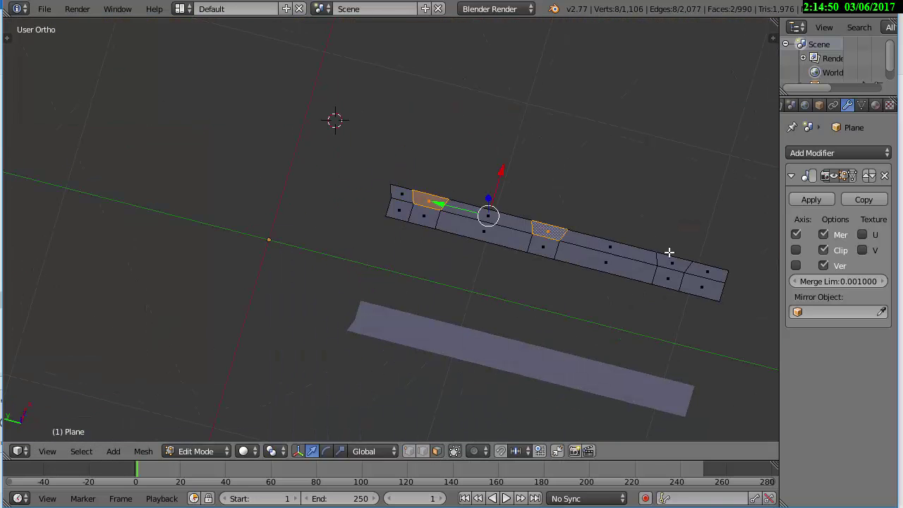
{"action": "key", "text": "x"}
{"action": "left_click", "coordinate": [607, 185]}
{"action": "key", "text": "a"}
{"action": "key", "text": "KP_1"}
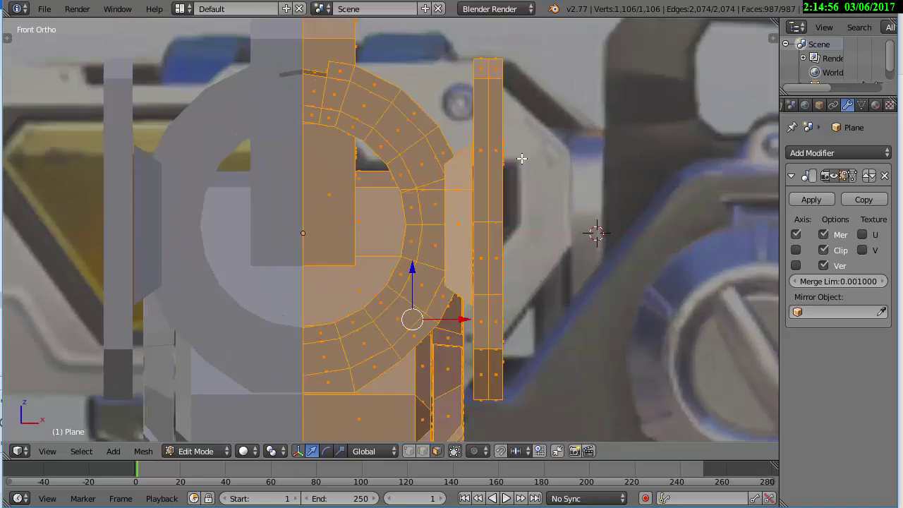
Select the side block and scale it along the X axis
{"action": "middle_click_drag", "start_coordinate": [522, 159], "coordinate": [494, 212]}
{"action": "key", "text": "a"}
{"action": "key", "text": "l"}
{"action": "key", "text": "KP_1"}
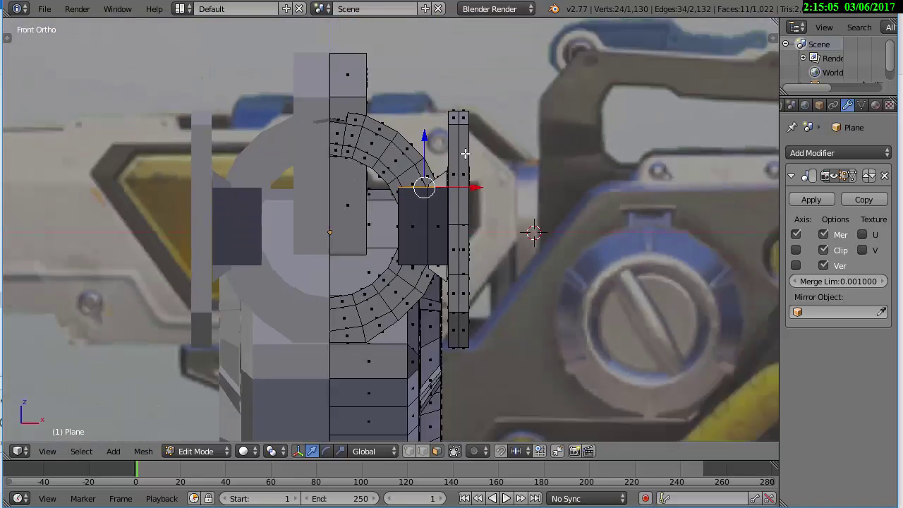
{"action": "middle_click_drag", "start_coordinate": [473, 188], "coordinate": [494, 153]}
{"action": "key", "text": "s"}
{"action": "key", "text": "x"}
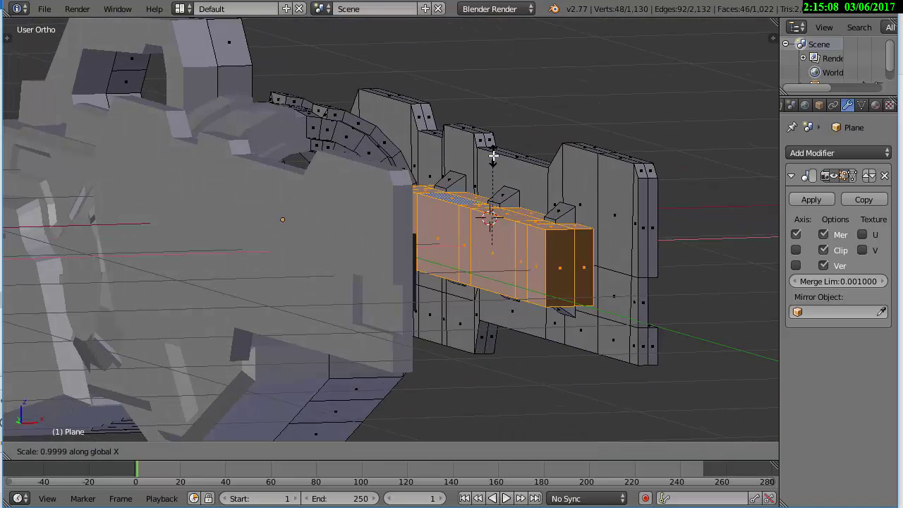
{"action": "left_click", "coordinate": [481, 162]}
Check the resized block against the reference image in the side view
{"action": "scroll", "coordinate": [492, 192], "scroll_direction": "down", "scroll_amount": 5}
{"action": "key", "text": "KP_3"}
{"action": "scroll", "coordinate": [508, 238], "scroll_direction": "up", "scroll_amount": 8}
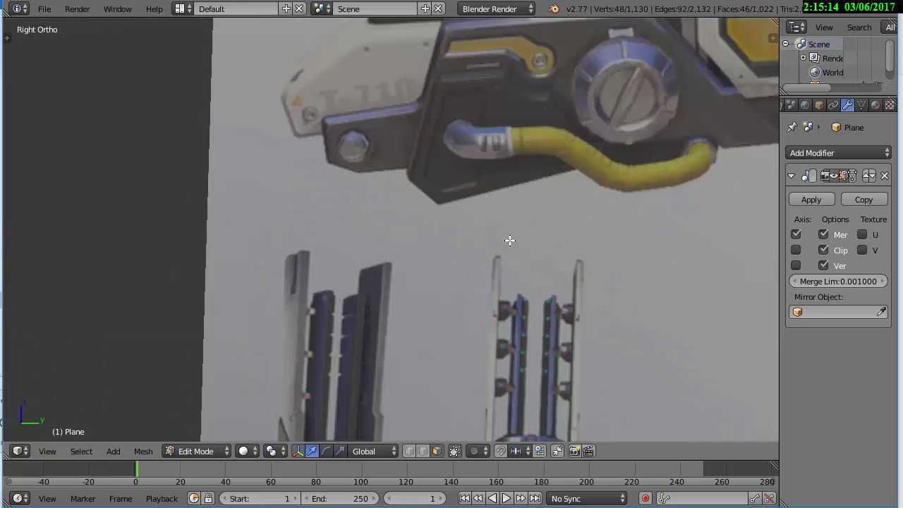
{"action": "mouse_move", "coordinate": [508, 238]}
{"action": "middle_mouse_down", "text": "shift"}
{"action": "mouse_move", "coordinate": [424, 318]}
{"action": "mouse_move", "coordinate": [338, 284]}
{"action": "middle_mouse_up", "text": "shift"}
{"action": "scroll", "coordinate": [339, 285], "scroll_direction": "down", "scroll_amount": 4}
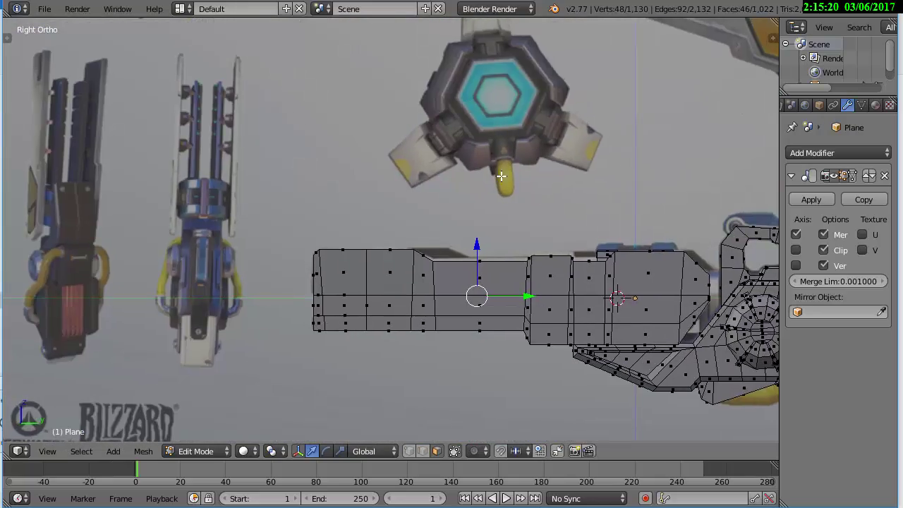
{"action": "mouse_move", "coordinate": [465, 226]}
{"action": "middle_mouse_down"}
{"action": "mouse_move", "coordinate": [508, 178]}
{"action": "mouse_move", "coordinate": [468, 91]}
{"action": "middle_mouse_up"}
{"action": "key", "text": "KP_7"}
Add two loop cuts across the side rail without sliding them
{"action": "key", "text": "a"}
{"action": "key", "text": "ctrl+r"}
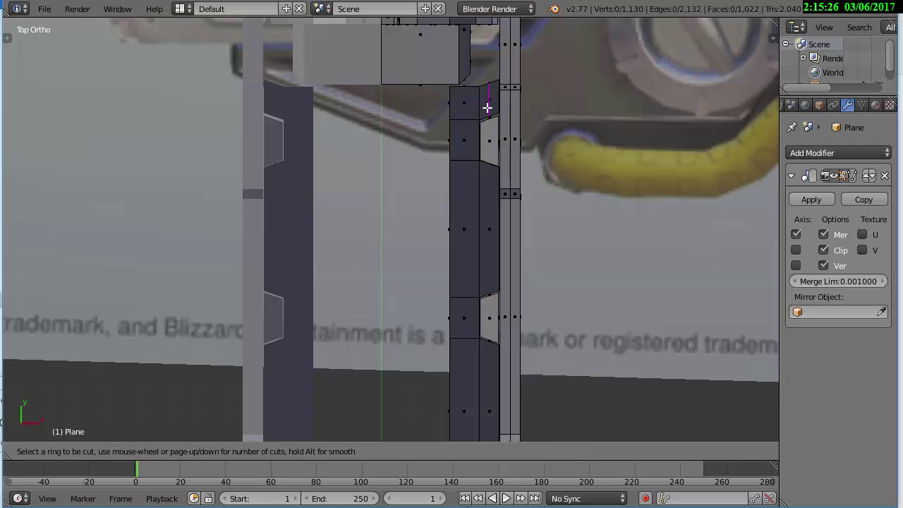
{"action": "left_click", "coordinate": [487, 107]}
{"action": "right_click", "coordinate": [487, 107]}
{"action": "key", "text": "ctrl+r"}
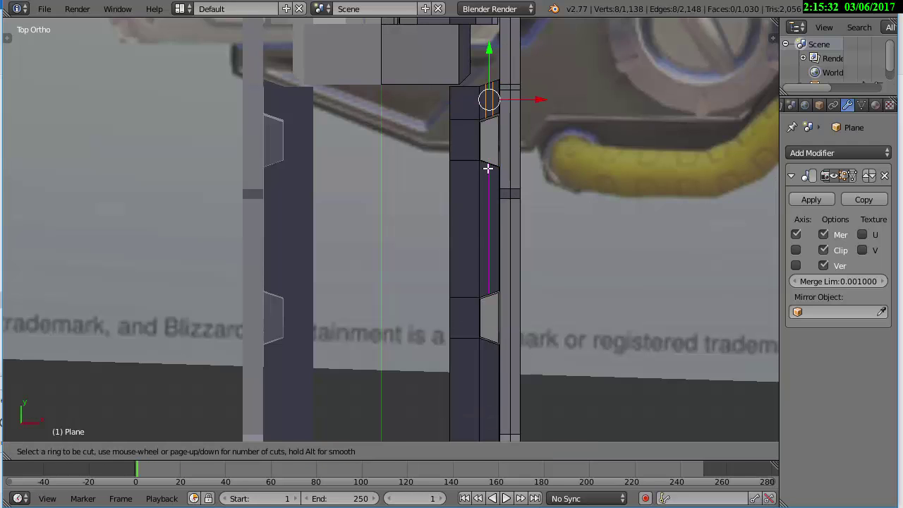
{"action": "left_click", "coordinate": [487, 168]}
{"action": "right_click", "coordinate": [488, 167]}
Box-select the leftover vertices and delete them
{"action": "right_click", "coordinate": [480, 362]}
{"action": "key", "text": "ctrl+z"}
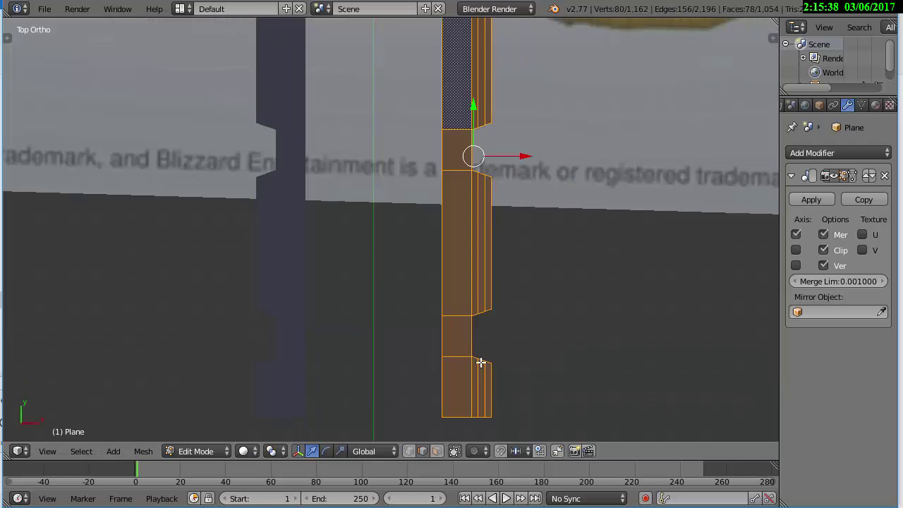
{"action": "key", "text": "a"}
{"action": "key", "text": "ctrl+z"}
{"action": "key", "text": "a"}
{"action": "key", "text": "ctrl+r"}
{"action": "left_click_drag", "start_coordinate": [484, 159], "coordinate": [501, 325]}
{"action": "key", "text": "x"}
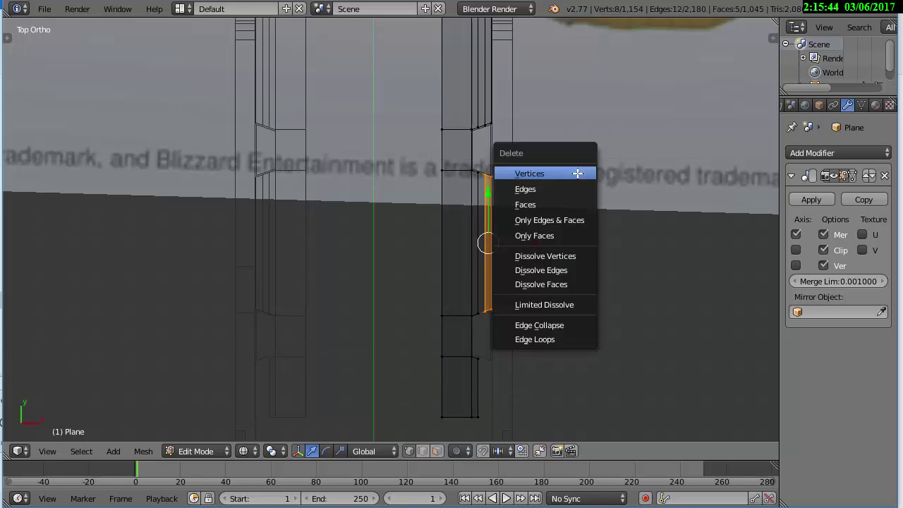
{"action": "left_click", "coordinate": [534, 172]}
{"action": "middle_click_drag", "start_coordinate": [534, 172], "coordinate": [527, 340], "text": "shift"}
{"action": "key", "text": "b"}
Fill faces across the open box sides so the segments become solid
{"action": "mouse_move", "coordinate": [571, 151]}
{"action": "middle_mouse_down"}
{"action": "mouse_move", "coordinate": [421, 83]}
{"action": "mouse_move", "coordinate": [325, 184]}
{"action": "middle_mouse_up"}
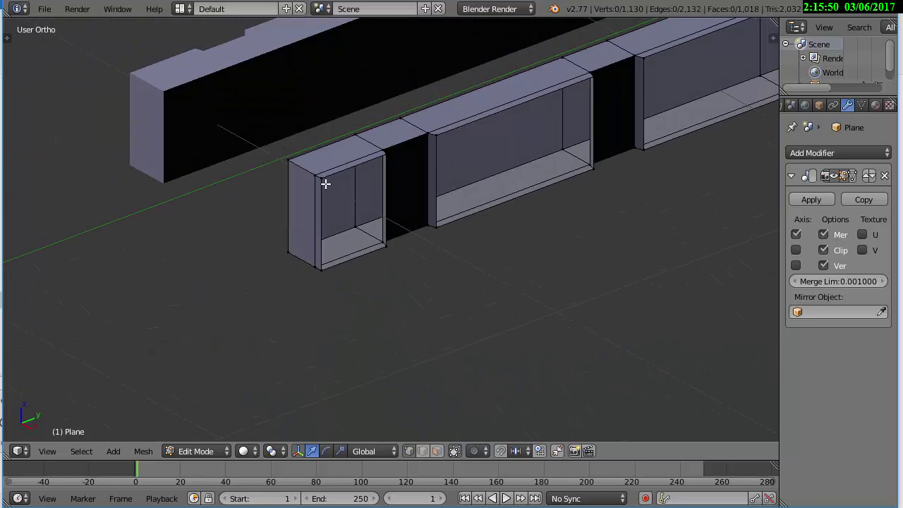
{"action": "key", "text": "a"}
{"action": "key", "text": "KP_Decimal"}
{"action": "key", "text": "a"}
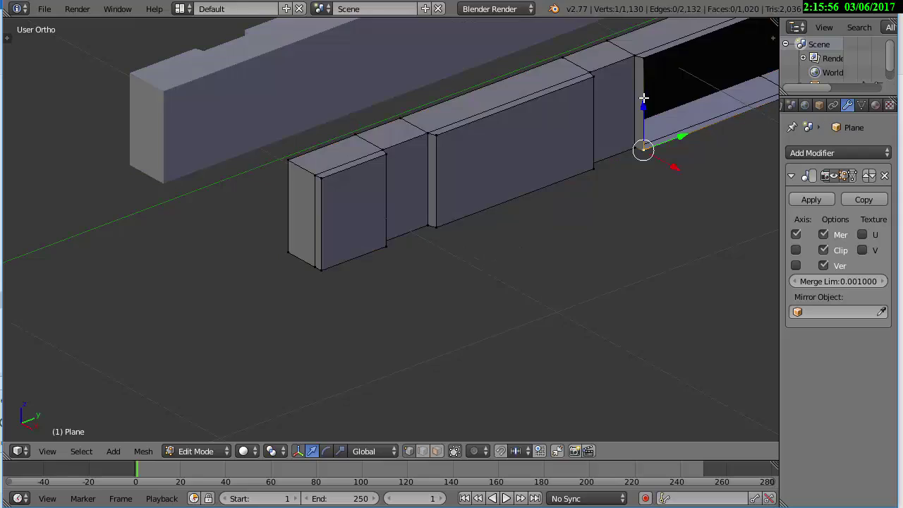
{"action": "scroll", "coordinate": [644, 101], "scroll_direction": "up", "scroll_amount": 3}
{"action": "right_click", "coordinate": [400, 264]}
{"action": "key", "text": "f"}
{"action": "key", "text": "Home"}
Flatten the block's uneven edge vertices into a straight line in Top view
{"action": "key", "text": "a"}
{"action": "key", "text": "KP_7"}
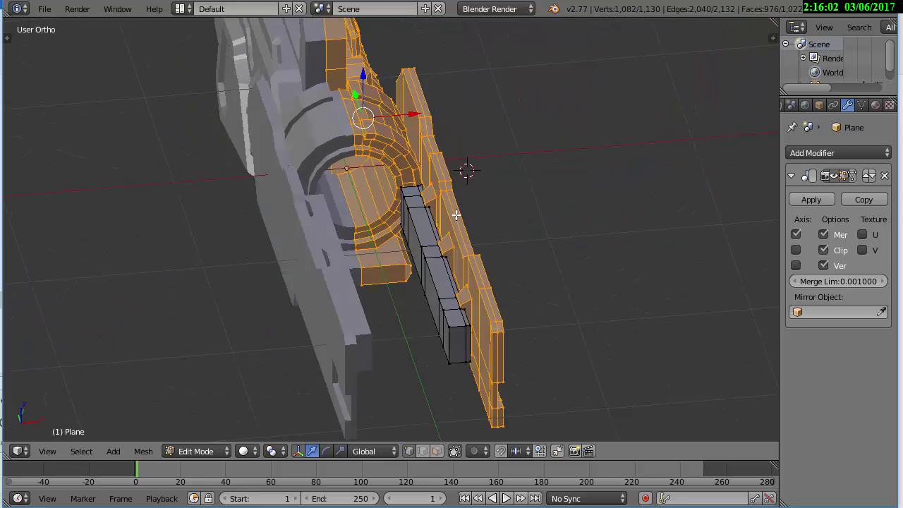
{"action": "key", "text": "a"}
{"action": "scroll", "coordinate": [498, 217], "scroll_direction": "up", "scroll_amount": 3}
{"action": "scroll", "coordinate": [429, 204], "scroll_direction": "up", "scroll_amount": 3}
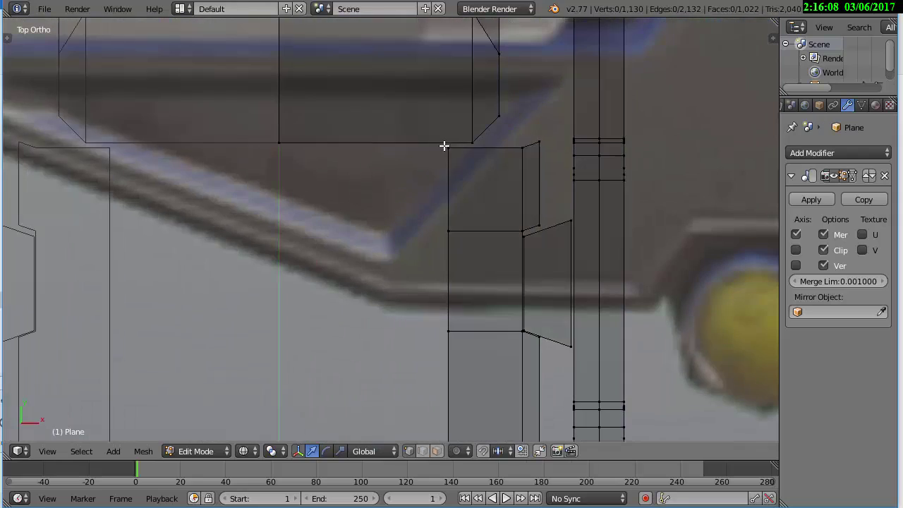
{"action": "scroll", "coordinate": [474, 202], "scroll_direction": "down", "scroll_amount": 3}
{"action": "type", "text": "0"}
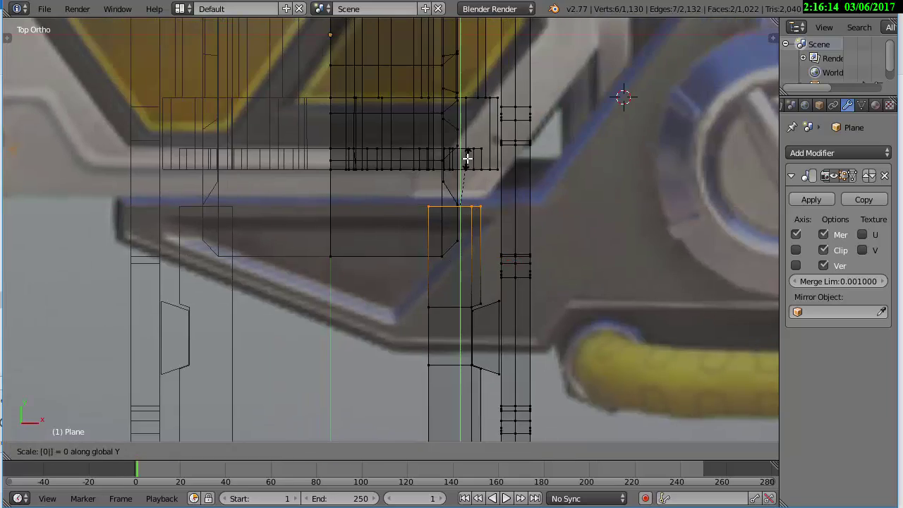
{"action": "key", "text": "Return"}
{"action": "key", "text": "z"}
{"action": "scroll", "coordinate": [468, 160], "scroll_direction": "up", "scroll_amount": 3}
{"action": "mouse_move", "coordinate": [472, 249]}
{"action": "middle_mouse_down"}
{"action": "mouse_move", "coordinate": [494, 233]}
{"action": "mouse_move", "coordinate": [397, 182]}
{"action": "middle_mouse_up"}
{"action": "key", "text": "KP_7"}
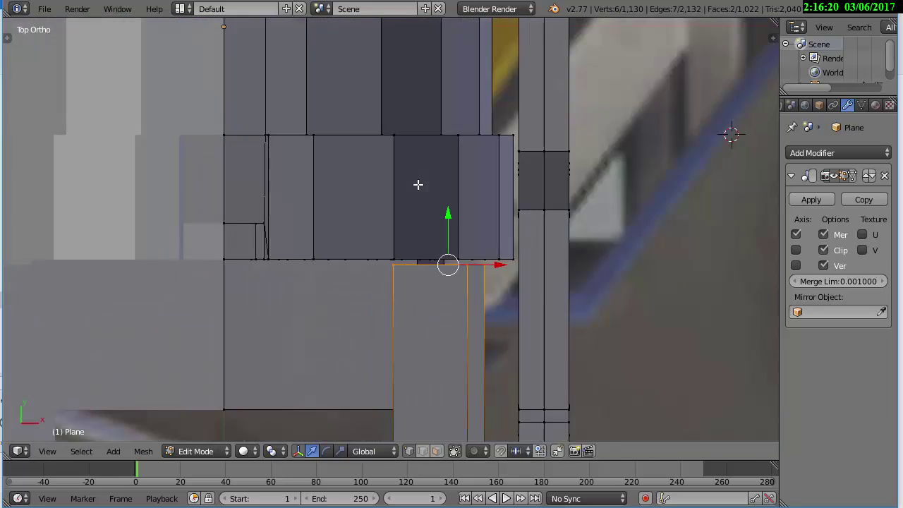
{"action": "scroll", "coordinate": [490, 236], "scroll_direction": "up", "scroll_amount": 2}
{"action": "scroll", "coordinate": [490, 237], "scroll_direction": "down", "scroll_amount": 2}
{"action": "mouse_move", "coordinate": [490, 238]}
{"action": "middle_mouse_down"}
{"action": "mouse_move", "coordinate": [540, 147]}
{"action": "mouse_move", "coordinate": [524, 182]}
{"action": "mouse_move", "coordinate": [555, 202]}
{"action": "mouse_move", "coordinate": [430, 216]}
{"action": "mouse_move", "coordinate": [397, 202]}
{"action": "mouse_move", "coordinate": [506, 252]}
{"action": "middle_mouse_up"}
Select the face loop around the arch and move it into position
{"action": "key", "text": "ctrl+l"}
{"action": "scroll", "coordinate": [445, 216], "scroll_direction": "up", "scroll_amount": 3}
{"action": "right_click", "coordinate": [435, 191], "text": "alt"}
{"action": "key", "text": "KP_7"}
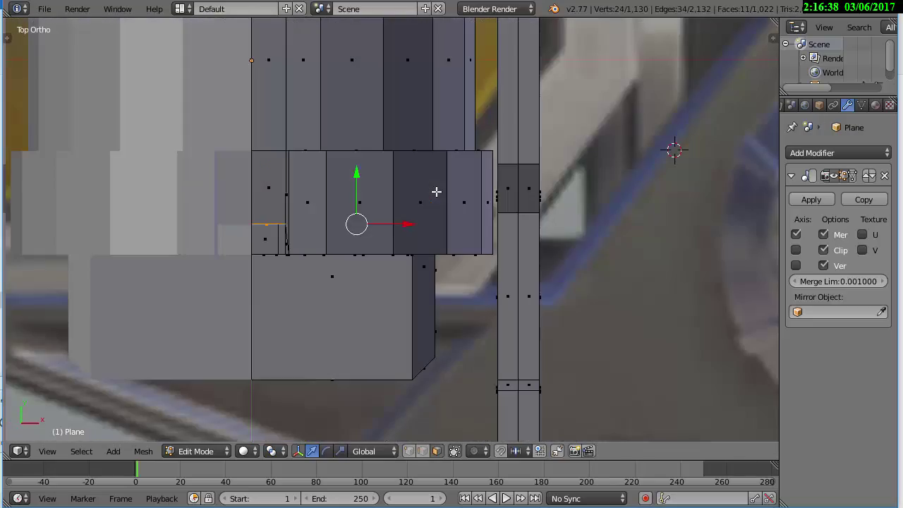
{"action": "left_click", "coordinate": [369, 281]}
{"action": "scroll", "coordinate": [390, 307], "scroll_direction": "down", "scroll_amount": 3}
{"action": "key", "text": "ctrl+l"}
Delete the first ring face beside the rectangular block from the back view
{"action": "middle_click_drag", "start_coordinate": [402, 297], "coordinate": [380, 254]}
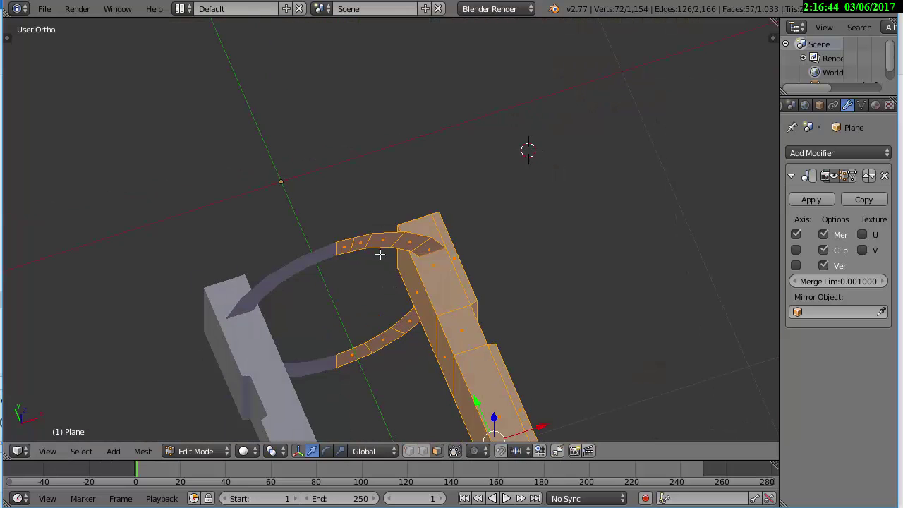
{"action": "key", "text": "KP_7"}
{"action": "scroll", "coordinate": [362, 227], "scroll_direction": "up", "scroll_amount": 2}
{"action": "key", "text": "g"}
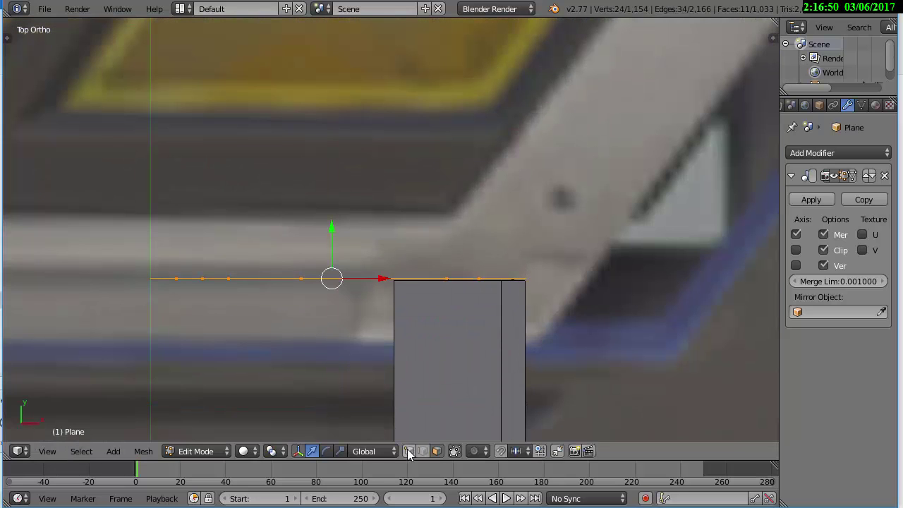
{"action": "key", "text": "z"}
{"action": "key", "text": "ctrl+l"}
{"action": "key", "text": "z"}
{"action": "key", "text": "ctrl+KP_1"}
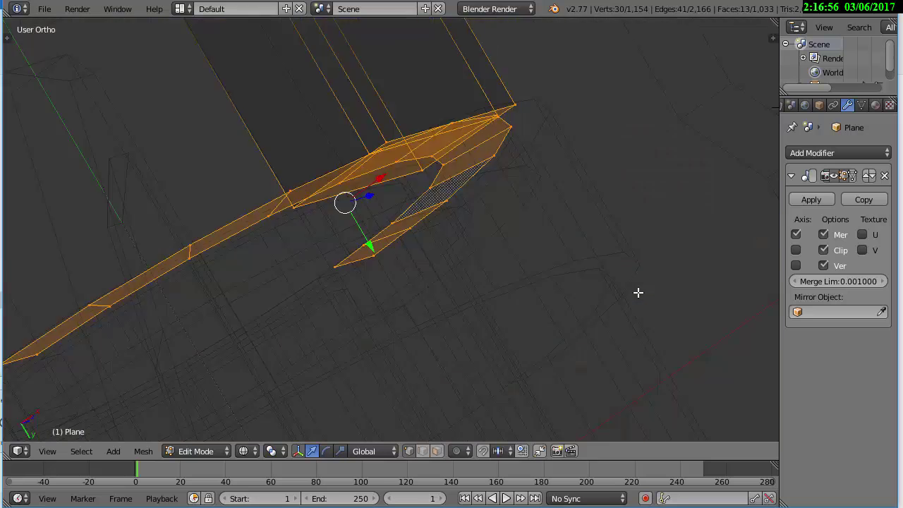
{"action": "scroll", "coordinate": [404, 151], "scroll_direction": "down", "scroll_amount": 3}
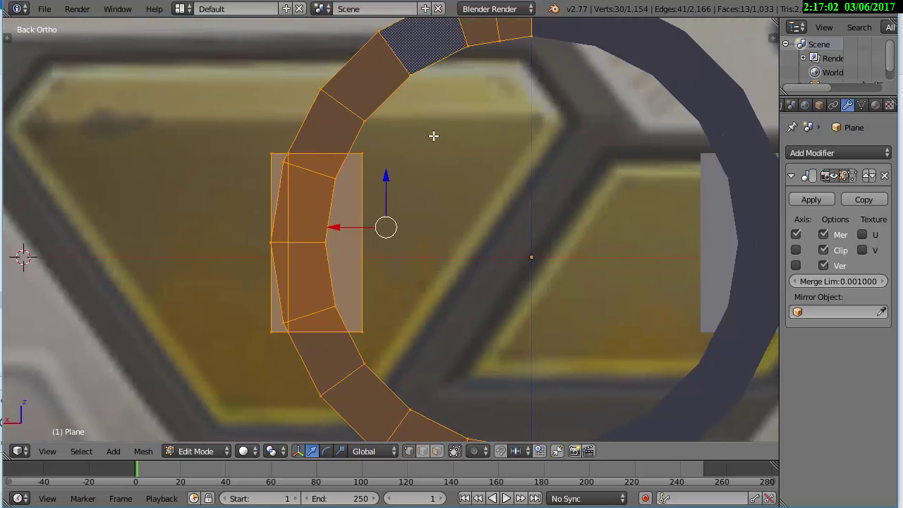
{"action": "scroll", "coordinate": [433, 137], "scroll_direction": "down", "scroll_amount": 2}
{"action": "key", "text": "ctrl+z"}
{"action": "right_click", "coordinate": [432, 103]}
{"action": "key", "text": "x"}
{"action": "left_click", "coordinate": [515, 90]}
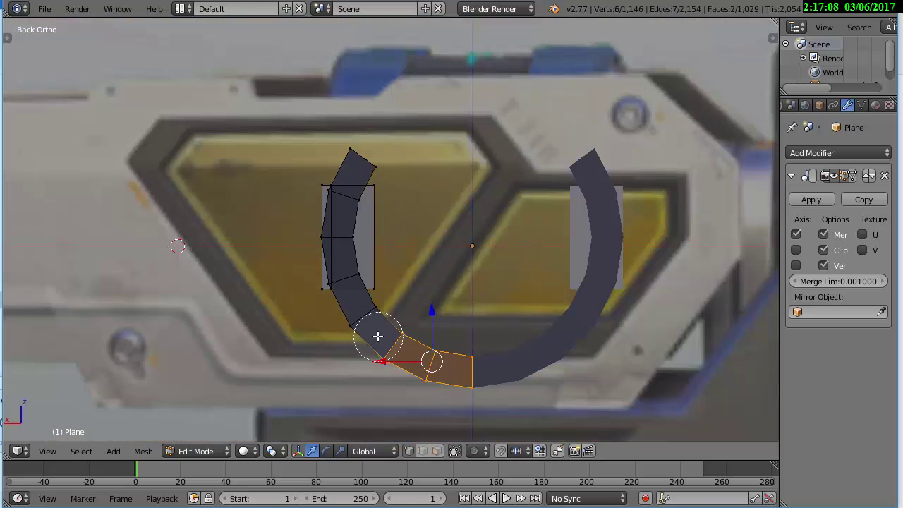
Delete the remaining ring segment next to the rectangular block
{"action": "key", "text": "KP_Decimal"}
{"action": "right_click", "coordinate": [524, 403]}
{"action": "key", "text": "x"}
{"action": "left_click", "coordinate": [490, 325]}
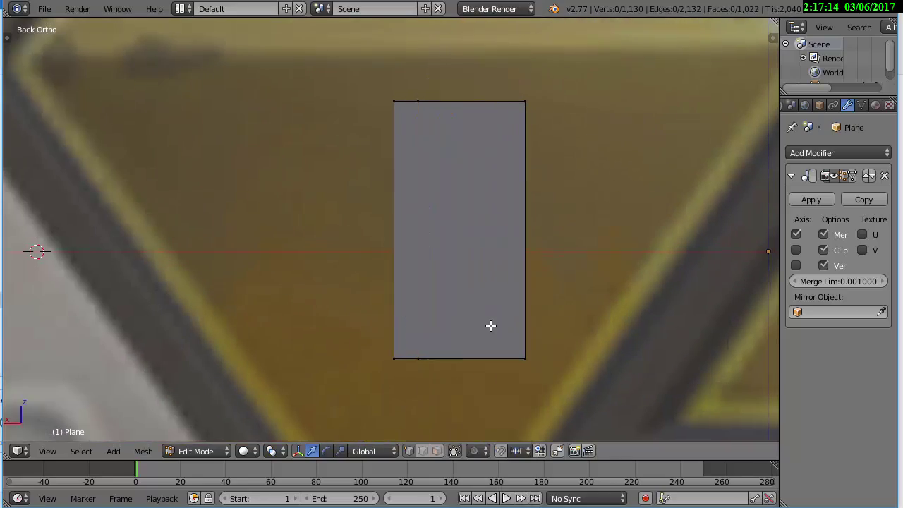
{"action": "key", "text": "a"}
{"action": "middle_click_drag", "start_coordinate": [490, 324], "coordinate": [424, 240]}
{"action": "key", "text": "a"}
{"action": "mouse_move", "coordinate": [489, 287]}
{"action": "middle_mouse_down"}
{"action": "mouse_move", "coordinate": [458, 202]}
{"action": "mouse_move", "coordinate": [367, 280]}
{"action": "mouse_move", "coordinate": [504, 298]}
{"action": "mouse_move", "coordinate": [488, 276]}
{"action": "middle_mouse_up"}
Select the connected rail piece with L and slide its edge slightly along X
{"action": "mouse_move", "coordinate": [482, 309]}
{"action": "middle_mouse_down"}
{"action": "mouse_move", "coordinate": [566, 286]}
{"action": "mouse_move", "coordinate": [463, 371]}
{"action": "middle_mouse_up"}
{"action": "scroll", "coordinate": [464, 371], "scroll_direction": "up", "scroll_amount": 3}
{"action": "right_click", "coordinate": [393, 191]}
{"action": "key", "text": "l"}
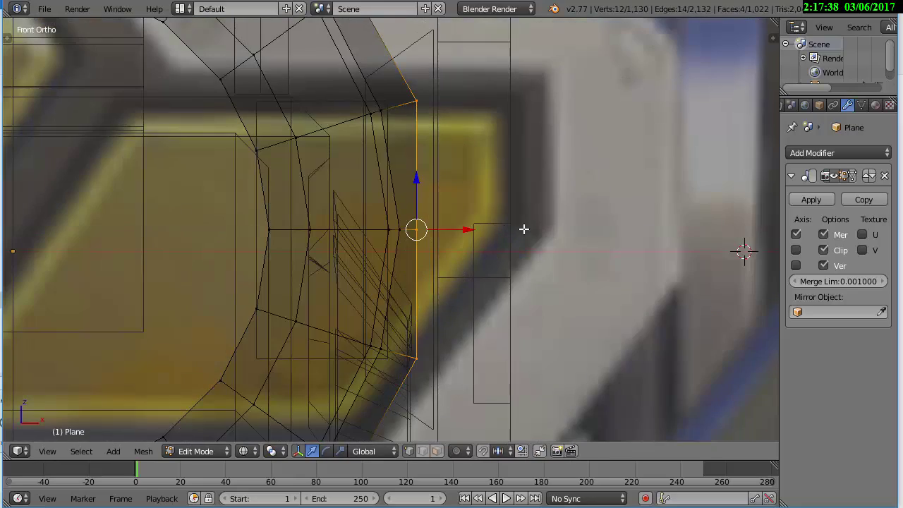
{"action": "left_click_drag", "start_coordinate": [473, 228], "coordinate": [493, 226]}
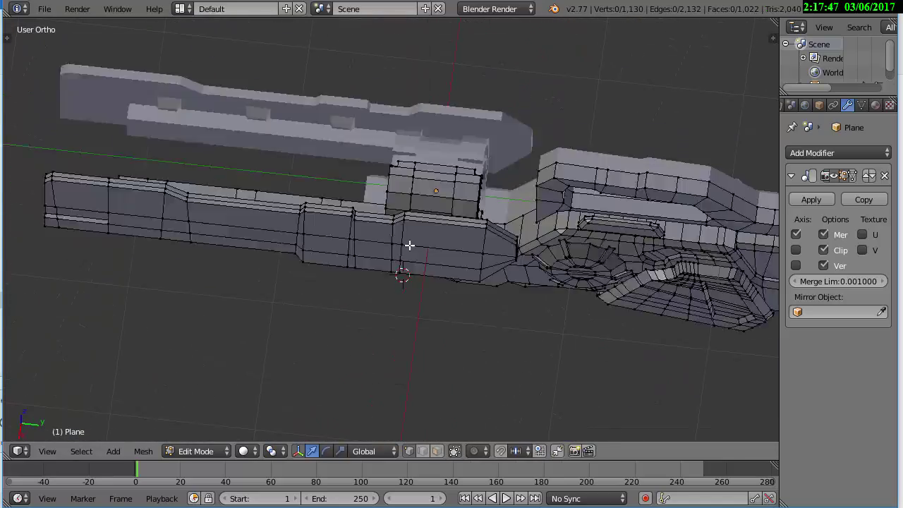
{"action": "middle_click_drag", "start_coordinate": [410, 245], "coordinate": [470, 48]}
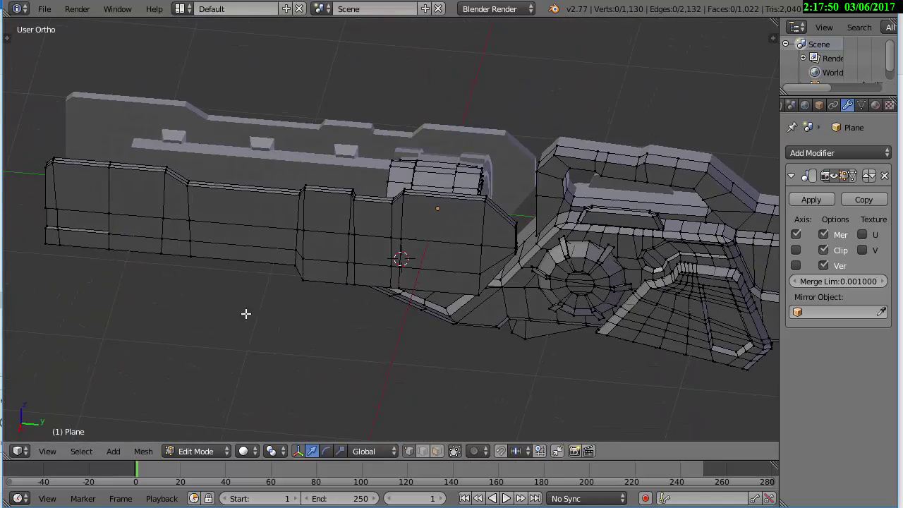
Move the small block's end face along X, checking its depth from the top view
{"action": "key", "text": "KP_3"}
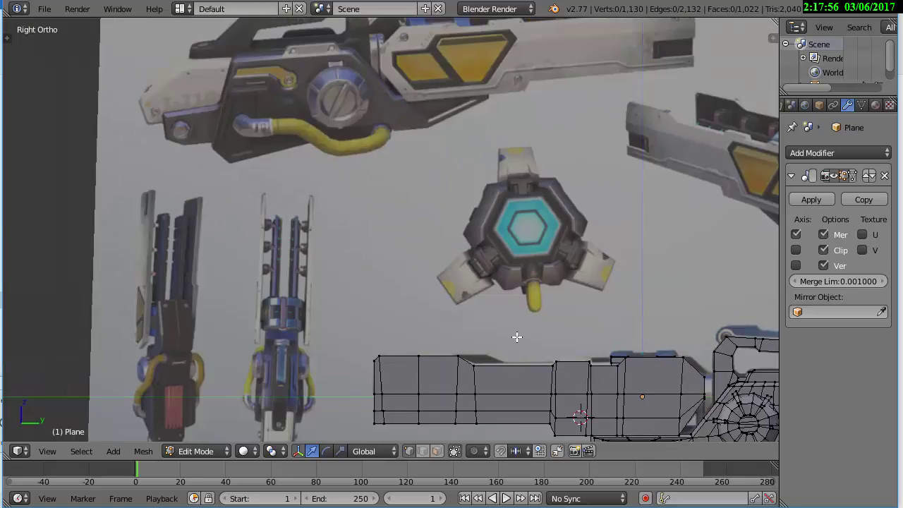
{"action": "scroll", "coordinate": [566, 226], "scroll_direction": "up", "scroll_amount": 4}
{"action": "scroll", "coordinate": [569, 226], "scroll_direction": "up", "scroll_amount": 2}
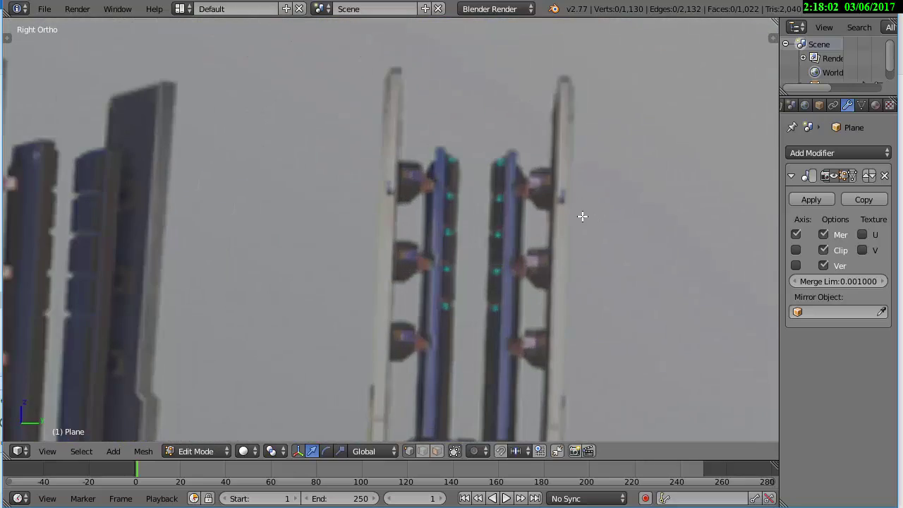
{"action": "scroll", "coordinate": [582, 216], "scroll_direction": "down", "scroll_amount": 4}
{"action": "middle_click_drag", "start_coordinate": [580, 223], "coordinate": [508, 232]}
{"action": "scroll", "coordinate": [508, 232], "scroll_direction": "up", "scroll_amount": 4}
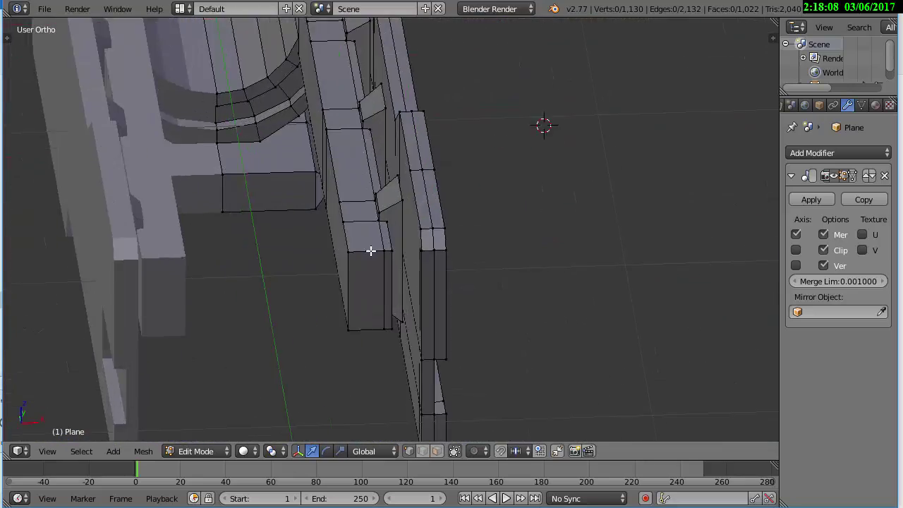
{"action": "middle_click_drag", "start_coordinate": [369, 250], "coordinate": [427, 468]}
{"action": "middle_click_drag", "start_coordinate": [331, 253], "coordinate": [347, 267]}
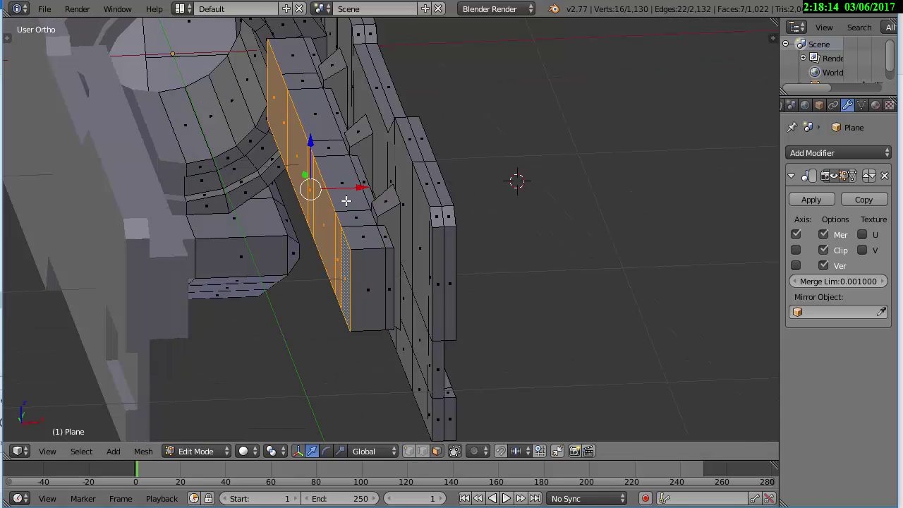
{"action": "middle_click_drag", "start_coordinate": [304, 204], "coordinate": [377, 246]}
{"action": "right_click", "coordinate": [360, 268]}
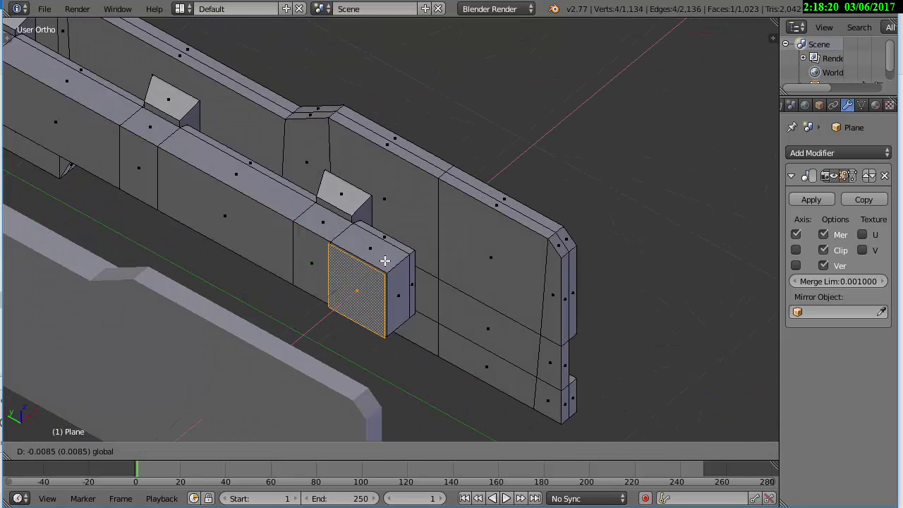
{"action": "key", "text": "g"}
{"action": "key", "text": "x"}
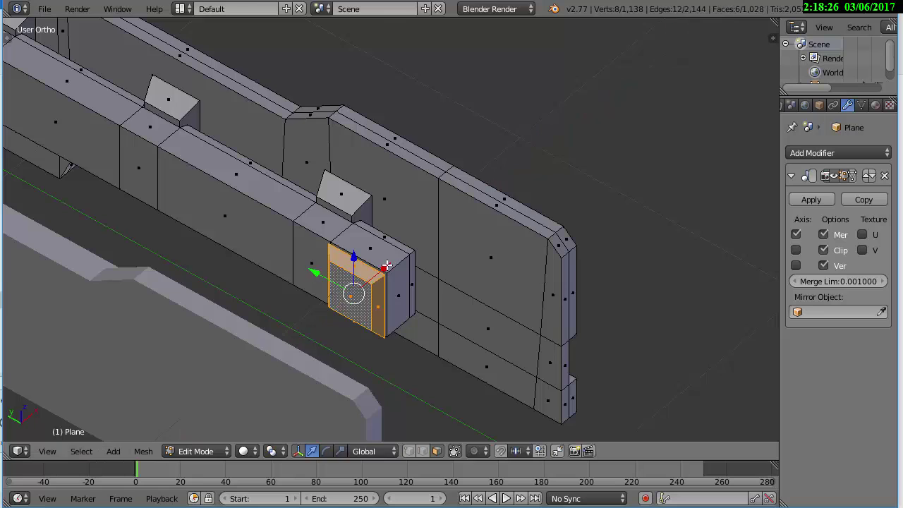
{"action": "key", "text": "KP_7"}
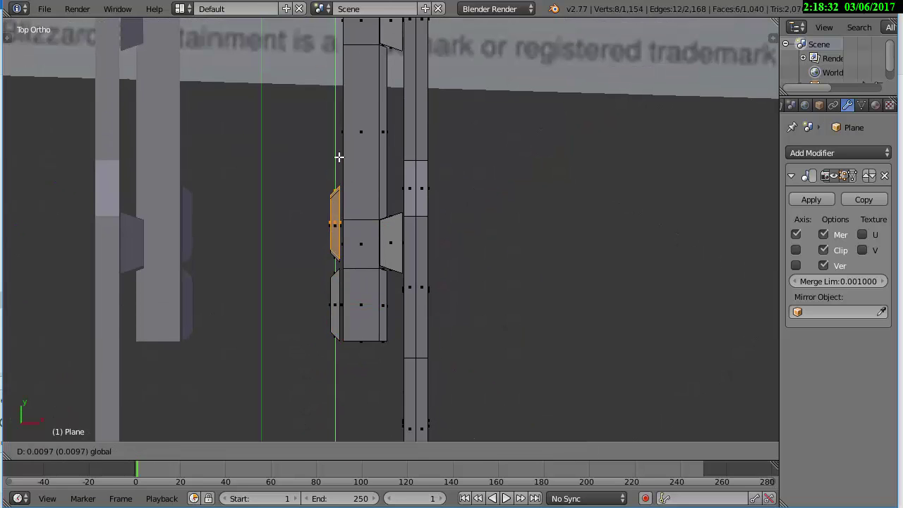
{"action": "left_click", "coordinate": [338, 158]}
Extrude the small block's end face outward twice
{"action": "middle_click_drag", "start_coordinate": [339, 157], "coordinate": [351, 226], "text": "shift"}
{"action": "left_click", "coordinate": [357, 143]}
{"action": "middle_click_drag", "start_coordinate": [357, 144], "coordinate": [340, 257], "text": "shift"}
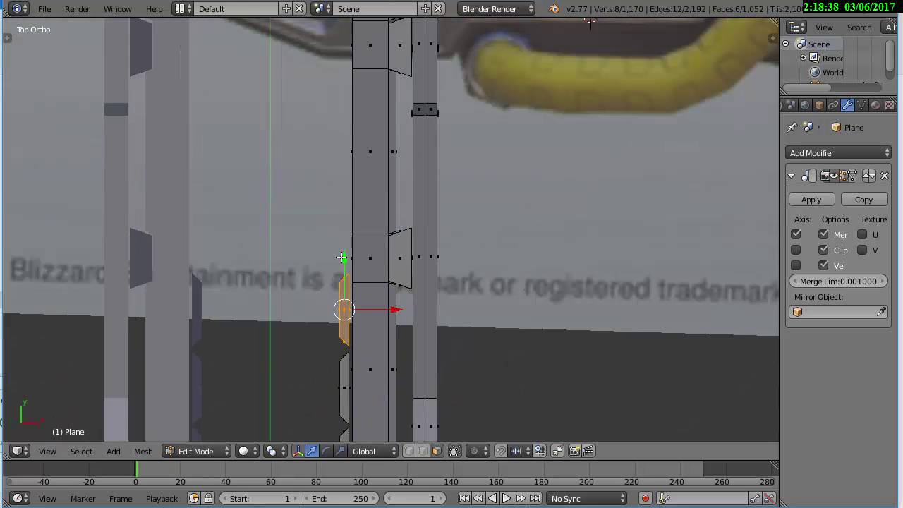
{"action": "left_click", "coordinate": [346, 180]}
{"action": "middle_click_drag", "start_coordinate": [346, 180], "coordinate": [341, 248], "text": "shift"}
{"action": "key", "text": "e"}
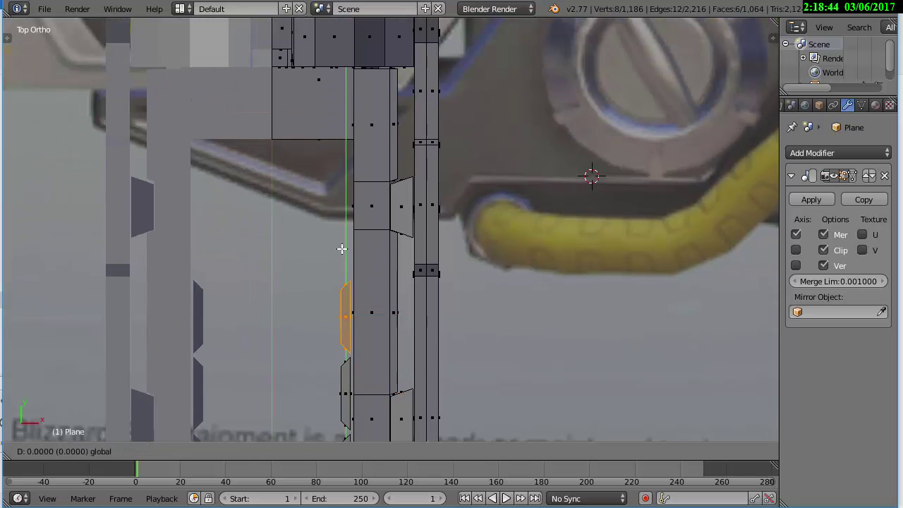
{"action": "mouse_move", "coordinate": [345, 185]}
{"action": "middle_mouse_down"}
{"action": "mouse_move", "coordinate": [423, 202]}
{"action": "mouse_move", "coordinate": [388, 299]}
{"action": "middle_mouse_up"}
{"action": "scroll", "coordinate": [387, 299], "scroll_direction": "up", "scroll_amount": 3}
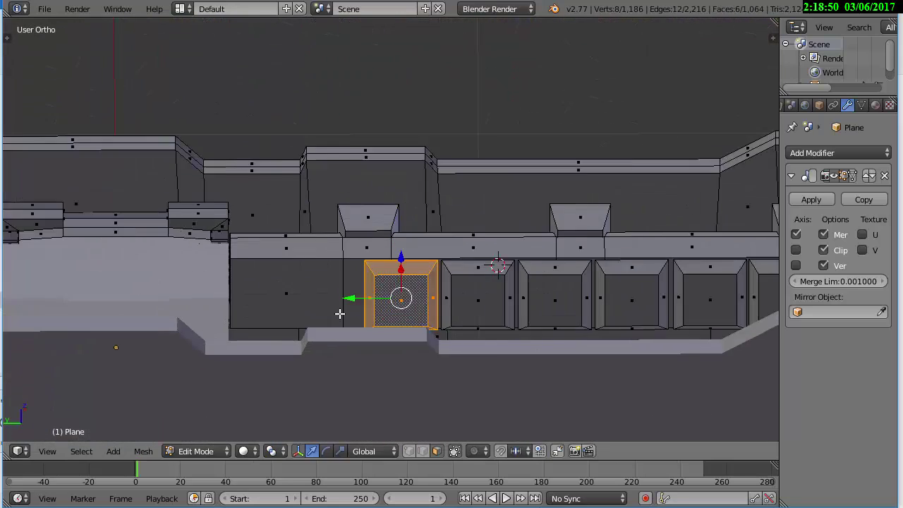
{"action": "key", "text": "e"}
{"action": "left_click", "coordinate": [232, 355]}
Narrow the top strip of block faces along X and extrude it up into a raised rib
{"action": "key", "text": "a"}
{"action": "scroll", "coordinate": [233, 355], "scroll_direction": "down", "scroll_amount": 5}
{"action": "mouse_move", "coordinate": [232, 355]}
{"action": "middle_mouse_down"}
{"action": "mouse_move", "coordinate": [478, 242]}
{"action": "mouse_move", "coordinate": [419, 218]}
{"action": "mouse_move", "coordinate": [417, 278]}
{"action": "middle_mouse_up"}
{"action": "left_click", "coordinate": [416, 279]}
{"action": "left_click", "coordinate": [252, 101], "text": "ctrl"}
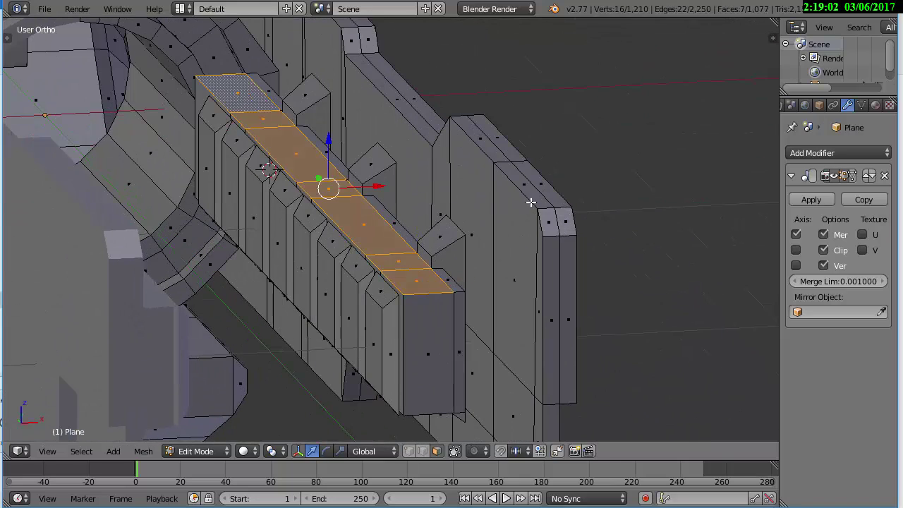
{"action": "key", "text": "s"}
{"action": "key", "text": "x"}
{"action": "left_click", "coordinate": [417, 207]}
{"action": "key", "text": "e"}
{"action": "key", "text": "z"}
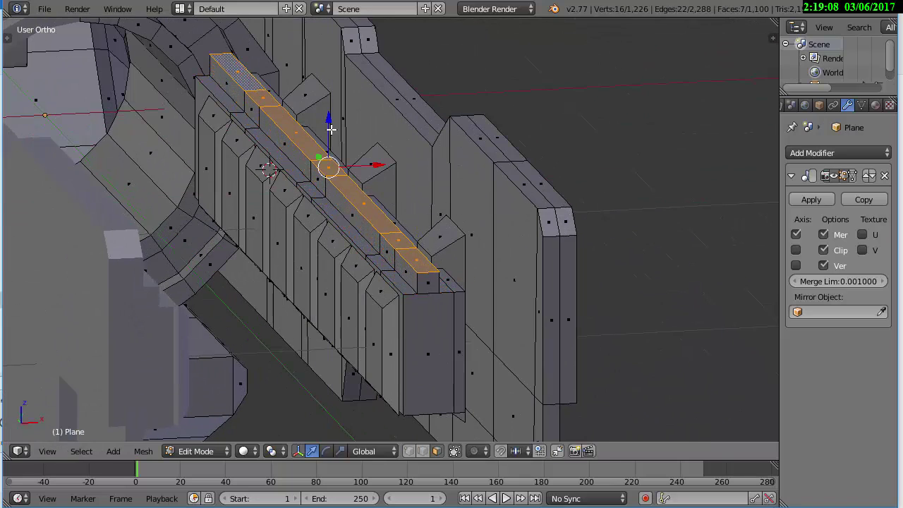
Extrude the selection downward, then select the connected block piece and scale it vertically
{"action": "key", "text": "KP_3"}
{"action": "key", "text": "e"}
{"action": "left_click", "coordinate": [275, 218]}
{"action": "middle_click_drag", "start_coordinate": [275, 218], "coordinate": [273, 172]}
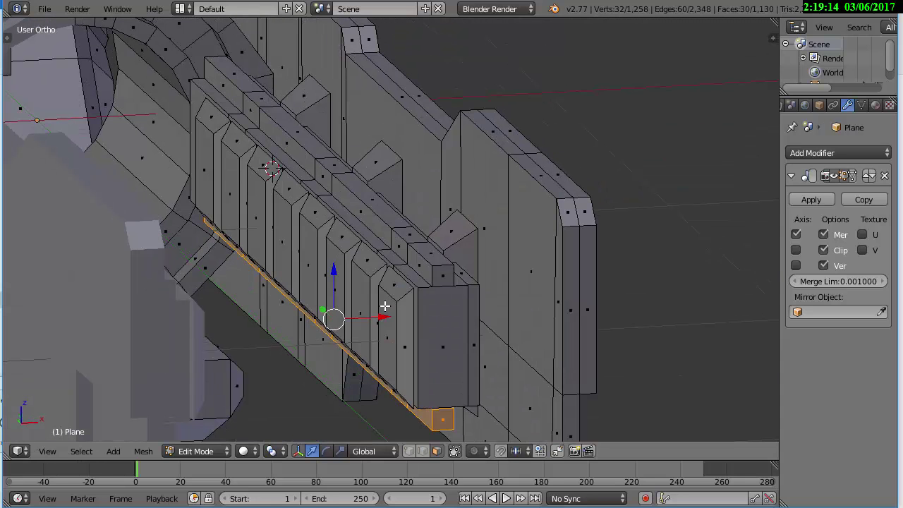
{"action": "key", "text": "c"}
{"action": "left_click_drag", "start_coordinate": [212, 141], "coordinate": [273, 172]}
{"action": "right_click", "coordinate": [273, 172]}
{"action": "right_click", "coordinate": [388, 321]}
{"action": "key", "text": "ctrl+l"}
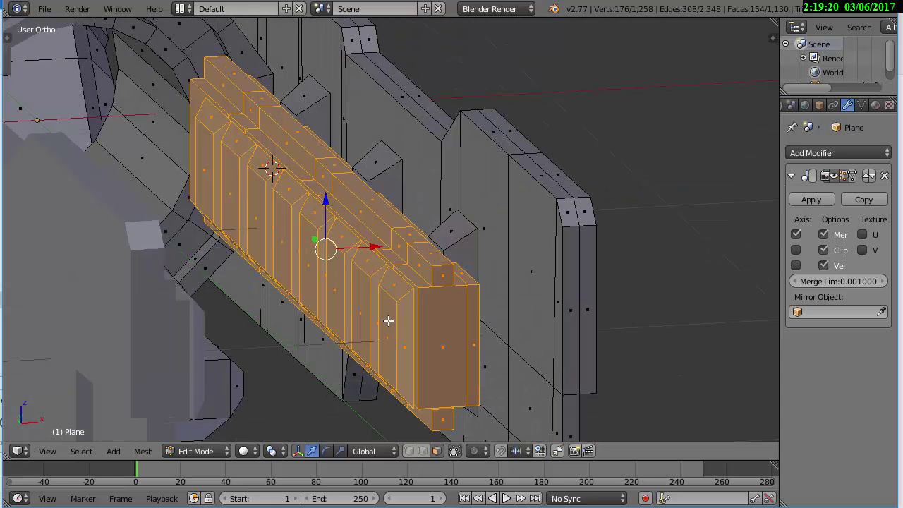
{"action": "key", "text": "z"}
{"action": "left_click", "coordinate": [339, 313]}
{"action": "mouse_move", "coordinate": [339, 312]}
{"action": "middle_mouse_down"}
{"action": "mouse_move", "coordinate": [441, 270]}
{"action": "mouse_move", "coordinate": [369, 228]}
{"action": "middle_mouse_up"}
Duplicate the selected faces in place and delete the unneeded vertices
{"action": "key", "text": "Tab"}
{"action": "key", "text": "Tab"}
{"action": "right_click", "coordinate": [342, 121]}
{"action": "mouse_move", "coordinate": [343, 184]}
{"action": "middle_mouse_down"}
{"action": "mouse_move", "coordinate": [353, 226]}
{"action": "mouse_move", "coordinate": [332, 194]}
{"action": "middle_mouse_up"}
{"action": "key", "text": "KP_7"}
{"action": "scroll", "coordinate": [368, 347], "scroll_direction": "up", "scroll_amount": 3}
{"action": "key", "text": "shift+d"}
{"action": "right_click", "coordinate": [353, 195]}
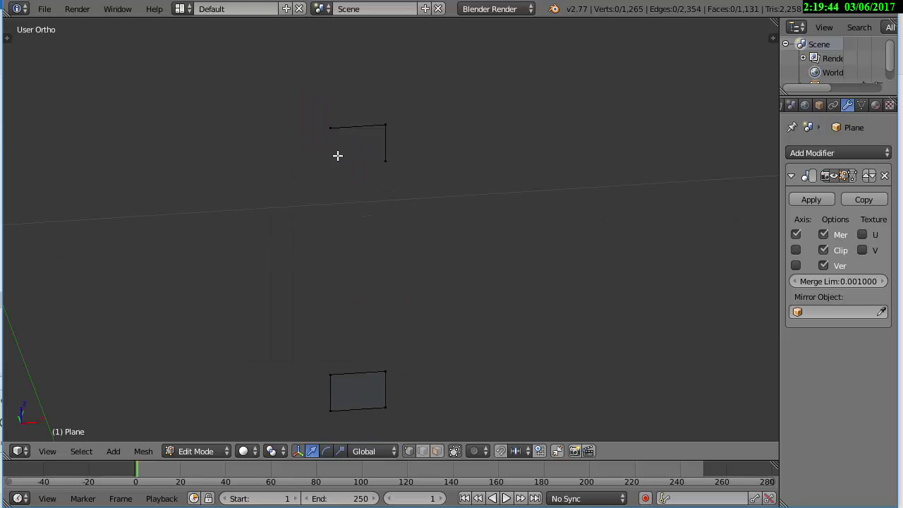
{"action": "key", "text": "x"}
{"action": "left_click", "coordinate": [347, 204]}
Extrude the tall side face outward and reveal the hidden geometry
{"action": "right_click", "coordinate": [359, 381]}
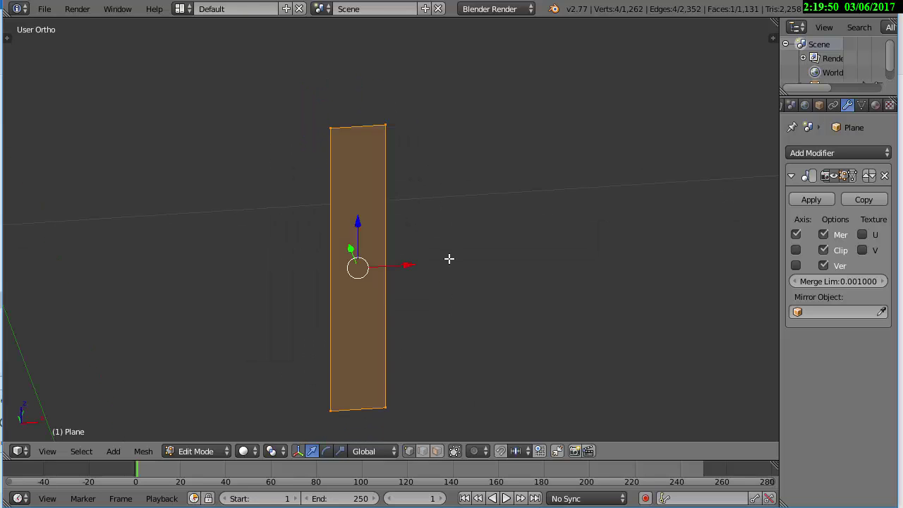
{"action": "key", "text": "KP_7"}
{"action": "key", "text": "z"}
{"action": "key", "text": "z"}
{"action": "key", "text": "e"}
{"action": "left_click", "coordinate": [352, 228]}
{"action": "mouse_move", "coordinate": [353, 228]}
{"action": "middle_mouse_down"}
{"action": "mouse_move", "coordinate": [445, 251]}
{"action": "mouse_move", "coordinate": [393, 156]}
{"action": "mouse_move", "coordinate": [278, 256]}
{"action": "mouse_move", "coordinate": [383, 268]}
{"action": "mouse_move", "coordinate": [323, 254]}
{"action": "middle_mouse_up"}
{"action": "key", "text": "alt+h"}
{"action": "key", "text": "Tab"}
Brush-select and hide the unneeded part of the mesh, then centre the front view
{"action": "key", "text": "KP_3"}
{"action": "key", "text": "Tab"}
{"action": "scroll", "coordinate": [289, 187], "scroll_direction": "up", "scroll_amount": 5}
{"action": "key", "text": "KP_7"}
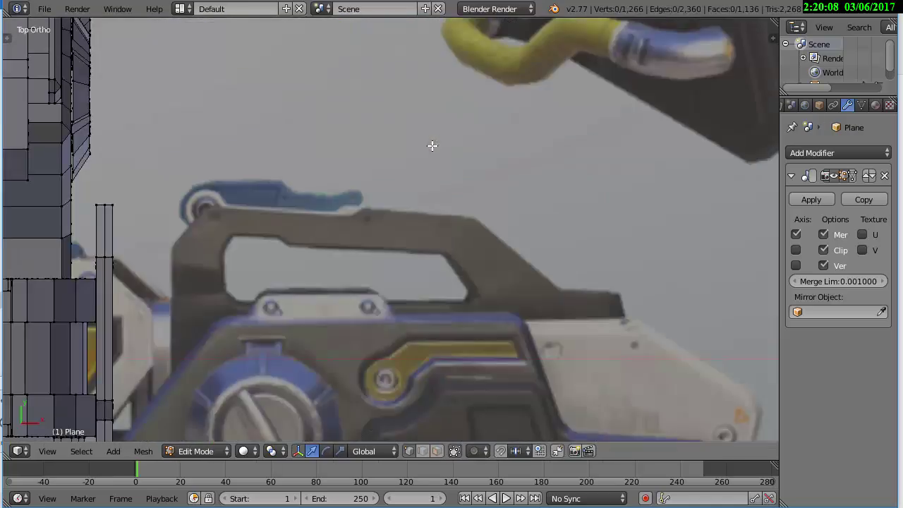
{"action": "scroll", "coordinate": [362, 215], "scroll_direction": "down", "scroll_amount": 5}
{"action": "key", "text": "c"}
{"action": "mouse_move", "coordinate": [515, 184]}
{"action": "middle_mouse_down"}
{"action": "mouse_move", "coordinate": [507, 151]}
{"action": "mouse_move", "coordinate": [200, 91]}
{"action": "middle_mouse_up"}
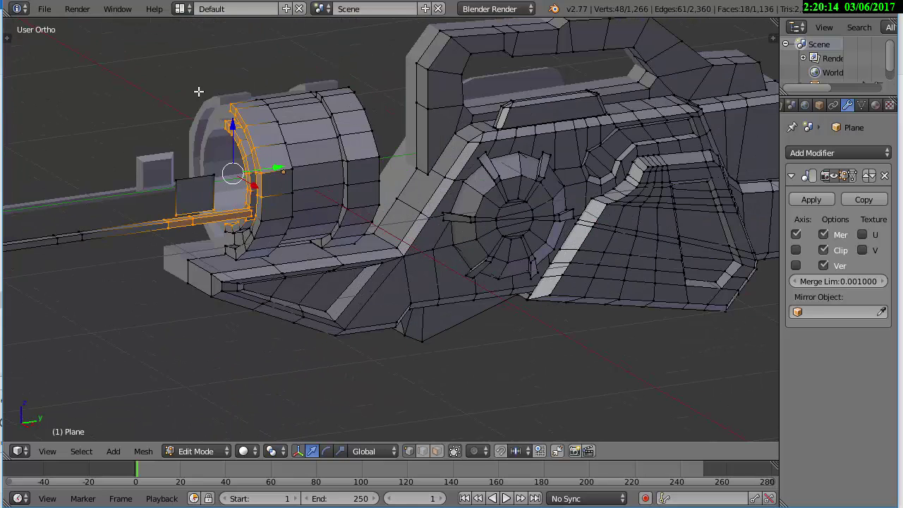
{"action": "key", "text": "h"}
{"action": "key", "text": "KP_1"}
{"action": "scroll", "coordinate": [201, 158], "scroll_direction": "up", "scroll_amount": 4}
{"action": "key", "text": "KP_Decimal"}
Add a circle mesh at the 3D cursor with 10 vertices
{"action": "key", "text": "shift+a"}
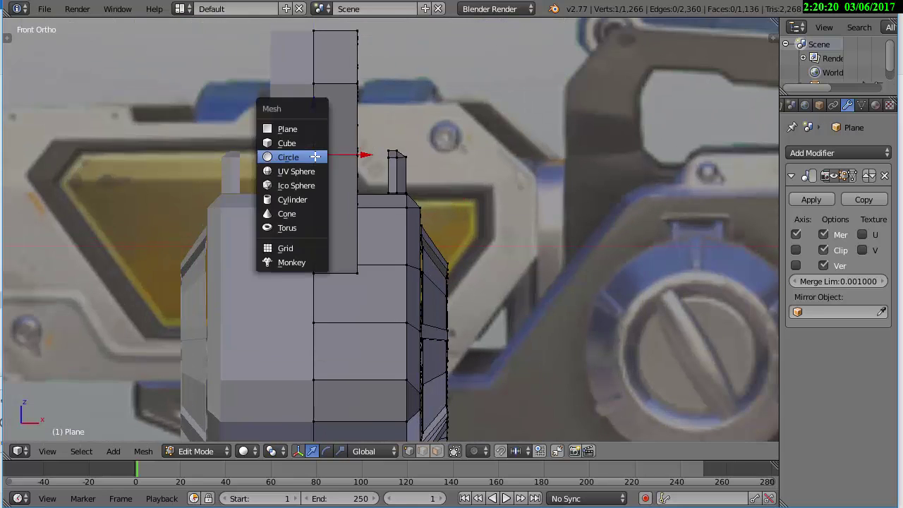
{"action": "left_click", "coordinate": [299, 125]}
{"action": "key", "text": "F6"}
{"action": "left_click", "coordinate": [431, 251]}
{"action": "type", "text": "0"}
{"action": "key", "text": "Return"}
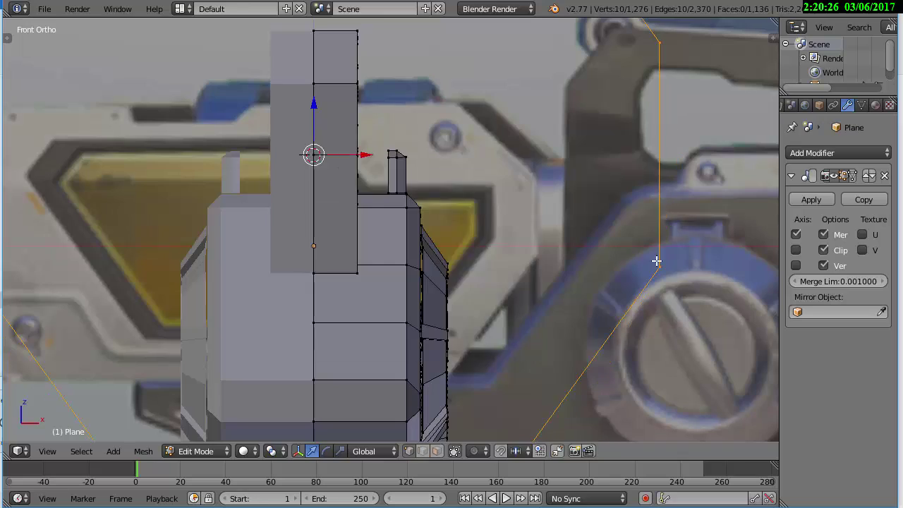
Scale the ten-sided circle down and move it into position using the side views
{"action": "key", "text": "KP_3"}
{"action": "left_click", "coordinate": [619, 267]}
{"action": "key", "text": "KP_1"}
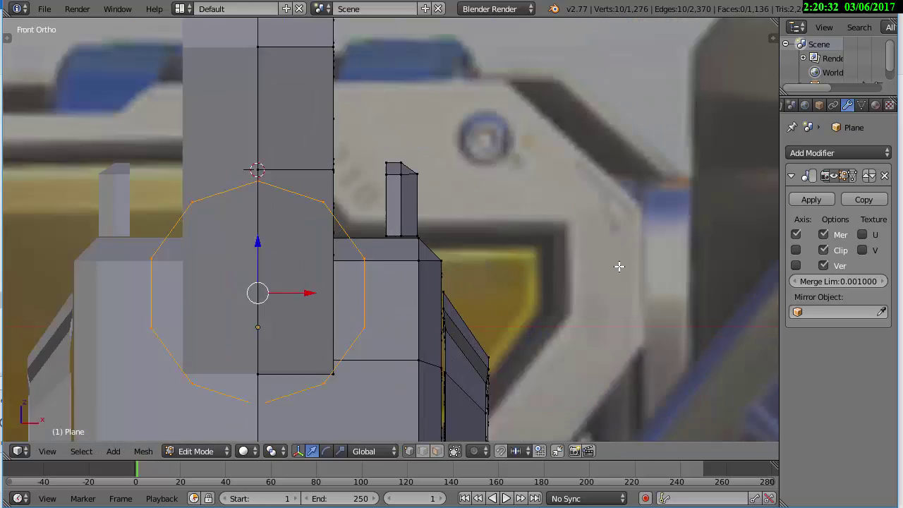
{"action": "key", "text": "s"}
{"action": "left_click", "coordinate": [576, 309]}
{"action": "scroll", "coordinate": [433, 315], "scroll_direction": "down", "scroll_amount": 6}
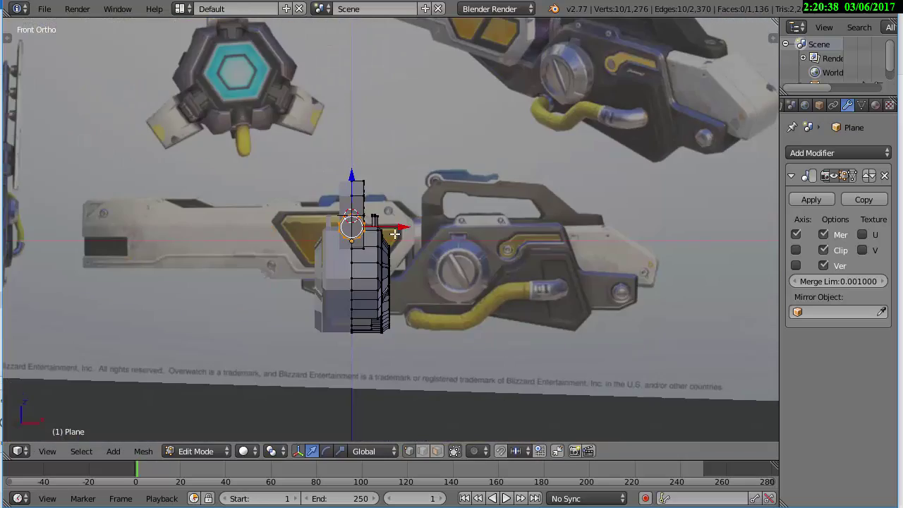
{"action": "key", "text": "KP_3"}
{"action": "scroll", "coordinate": [484, 258], "scroll_direction": "up", "scroll_amount": 5}
{"action": "key", "text": "g"}
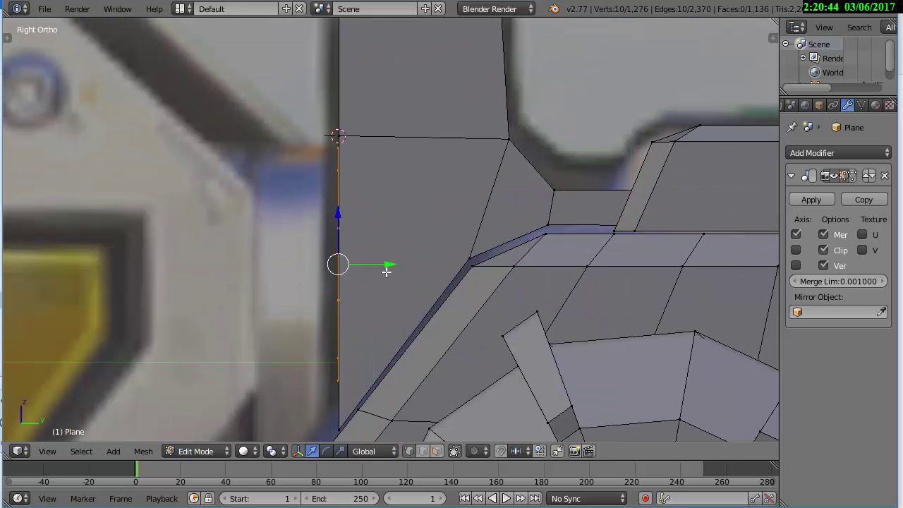
Extrude the circle into a band and inspect it in wireframe
{"action": "key", "text": "e"}
{"action": "left_click", "coordinate": [218, 268]}
{"action": "scroll", "coordinate": [218, 268], "scroll_direction": "down", "scroll_amount": 3}
{"action": "middle_click_drag", "start_coordinate": [218, 268], "coordinate": [306, 286]}
{"action": "key", "text": "z"}
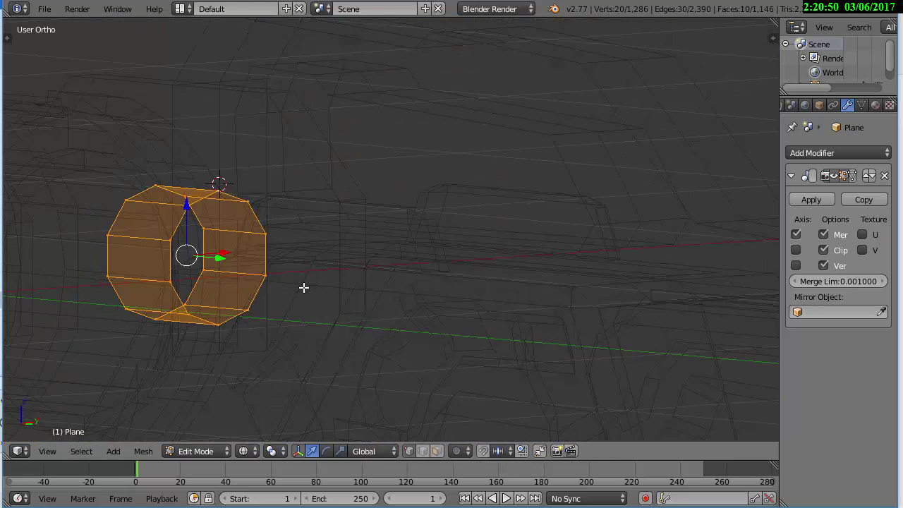
{"action": "key", "text": "KP_3"}
{"action": "key", "text": "a"}
{"action": "key", "text": "z"}
{"action": "scroll", "coordinate": [271, 243], "scroll_direction": "up", "scroll_amount": 2}
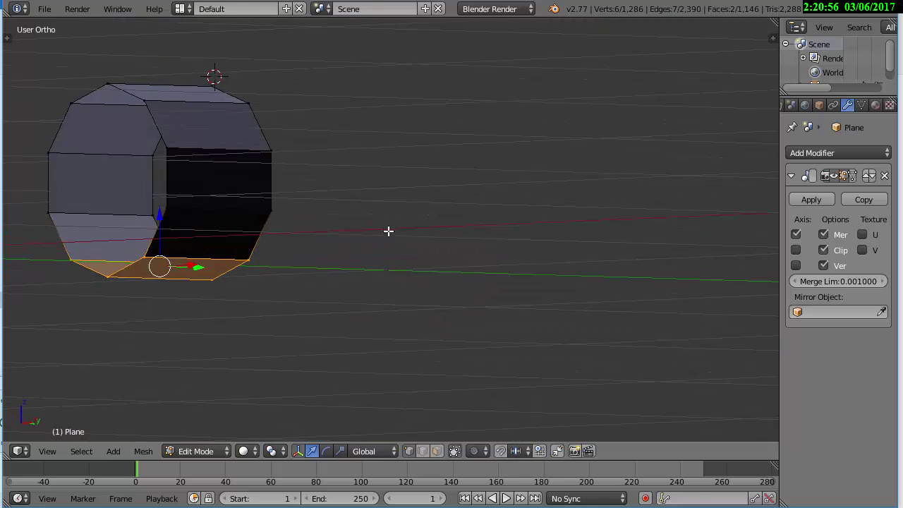
Add a loop cut across the band in the right side view
{"action": "key", "text": "ctrl+r"}
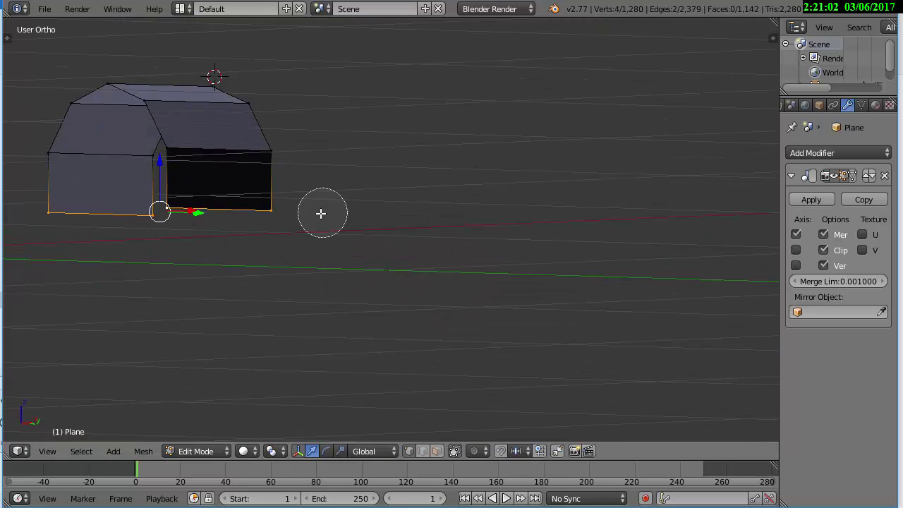
{"action": "key", "text": "KP_3"}
{"action": "key", "text": "z"}
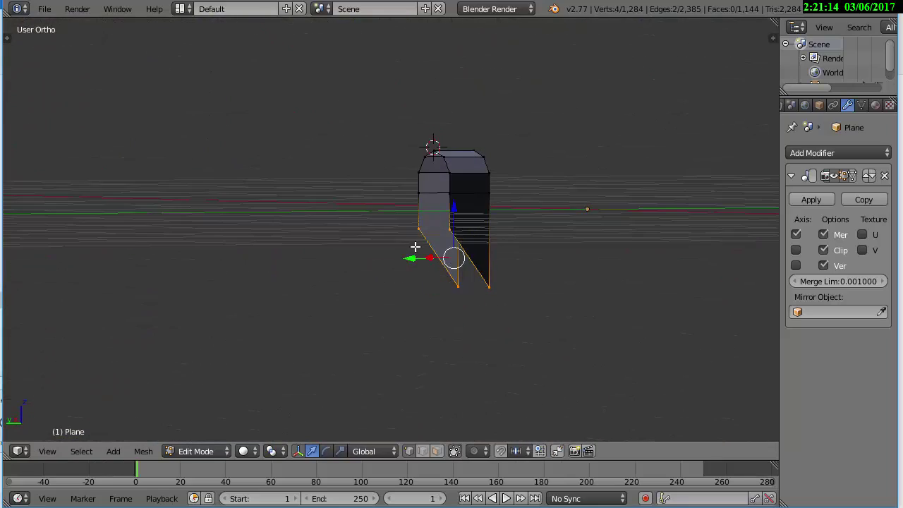
{"action": "middle_click_drag", "start_coordinate": [418, 241], "coordinate": [393, 266]}
{"action": "key", "text": "a"}
{"action": "key", "text": "a"}
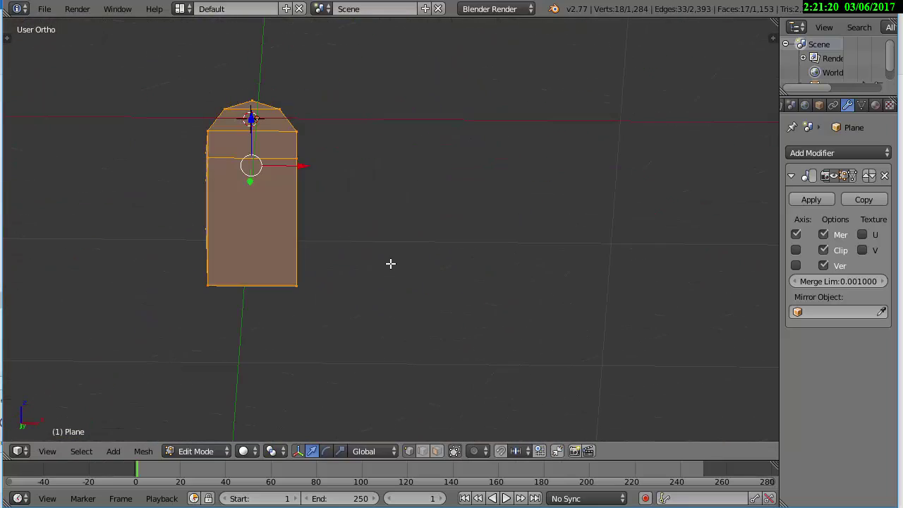
{"action": "key", "text": "a"}
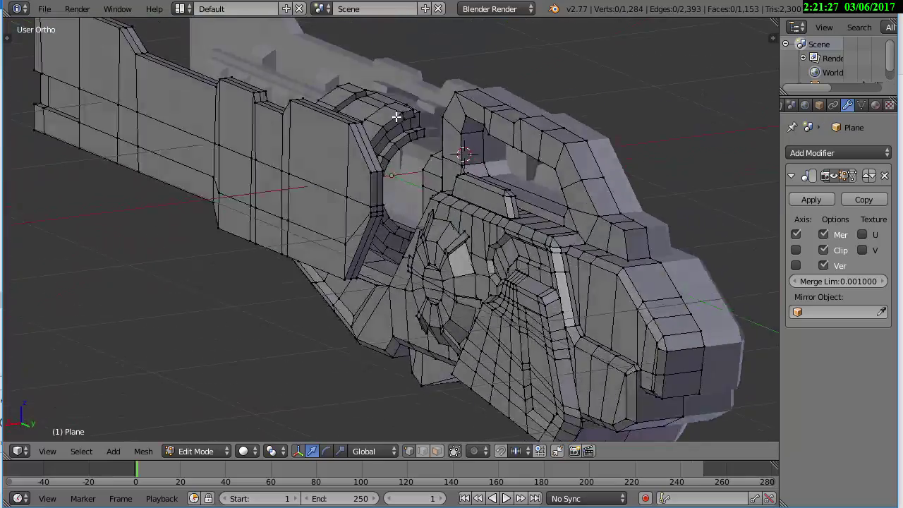
Add a circle at the 3D cursor below the barrel and scale it to the hose thickness
{"action": "middle_click_drag", "start_coordinate": [397, 116], "coordinate": [506, 149]}
{"action": "key", "text": "KP_3"}
{"action": "key", "text": "z"}
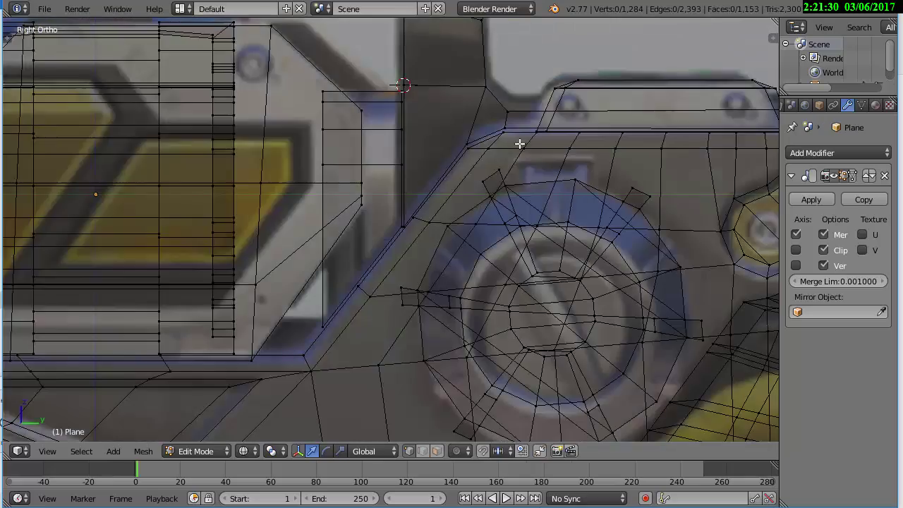
{"action": "scroll", "coordinate": [520, 145], "scroll_direction": "down", "scroll_amount": 3}
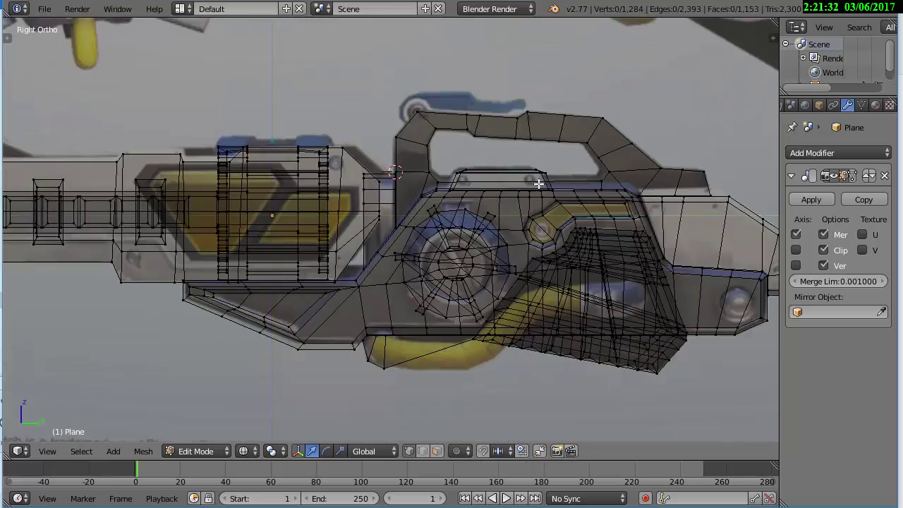
{"action": "scroll", "coordinate": [541, 181], "scroll_direction": "up", "scroll_amount": 3}
{"action": "key", "text": "z"}
{"action": "scroll", "coordinate": [344, 241], "scroll_direction": "up", "scroll_amount": 4}
{"action": "left_click", "coordinate": [205, 242]}
{"action": "key", "text": "shift+a"}
{"action": "key", "text": "F6"}
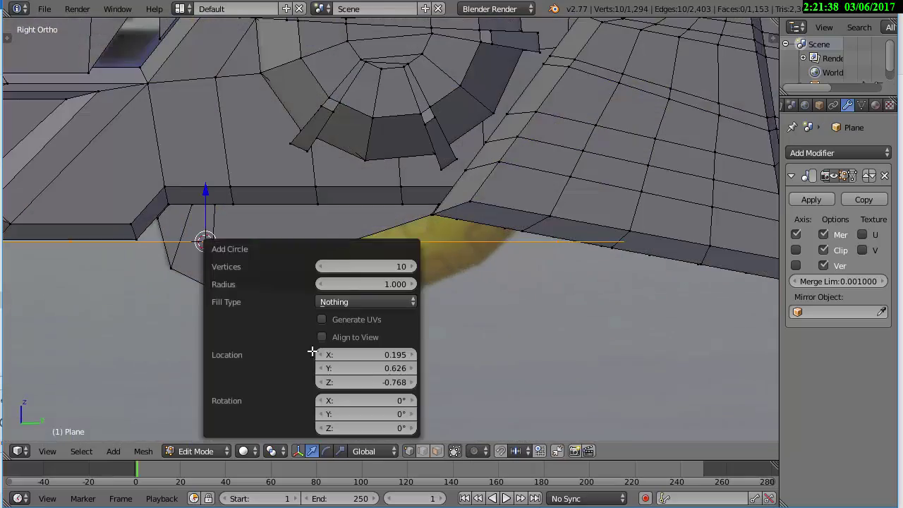
{"action": "key", "text": "s"}
{"action": "left_click", "coordinate": [262, 246]}
Extrude the ring along the X axis for the first hose segment in wireframe from below
{"action": "key", "text": "z"}
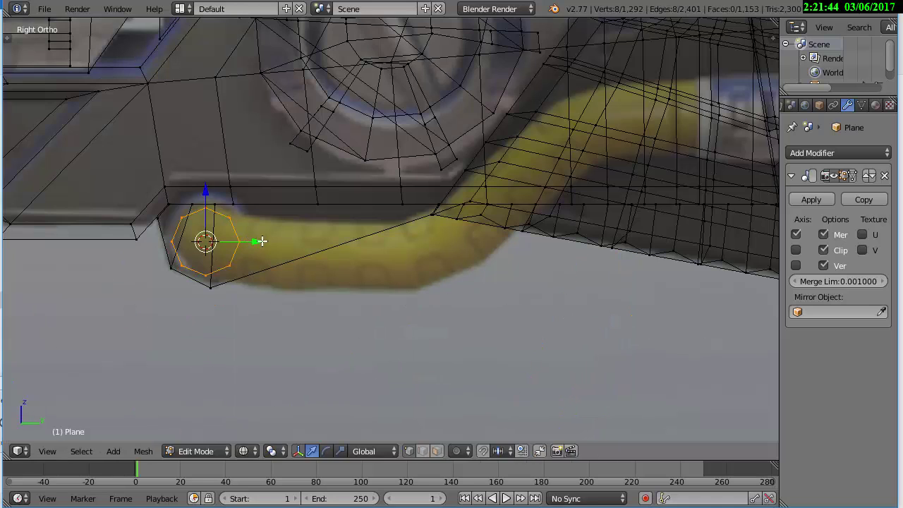
{"action": "key", "text": "ctrl+KP_1"}
{"action": "key", "text": "ctrl+KP_7"}
{"action": "key", "text": "z"}
{"action": "scroll", "coordinate": [264, 243], "scroll_direction": "up", "scroll_amount": 4}
{"action": "key", "text": "e"}
{"action": "key", "text": "x"}
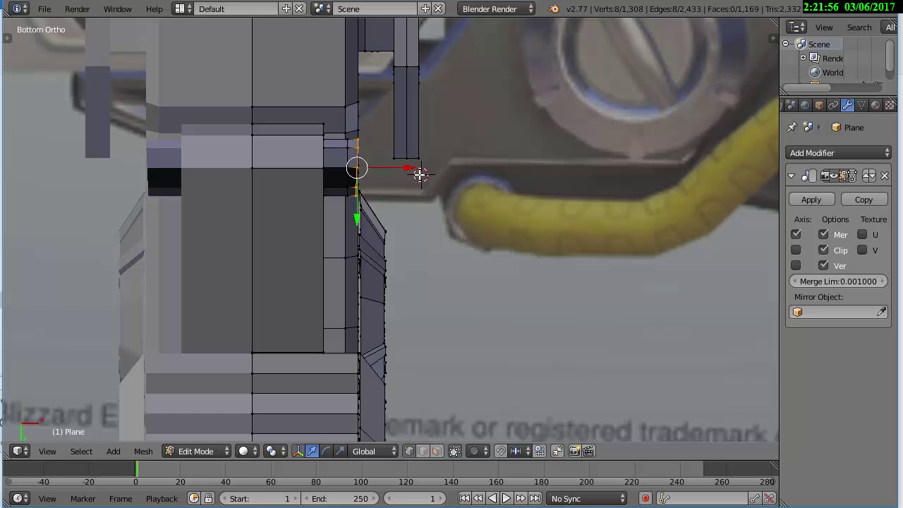
{"action": "left_click", "coordinate": [458, 210]}
Extrude and rotate another ring to follow the hose's bend in side view
{"action": "key", "text": "KP_3"}
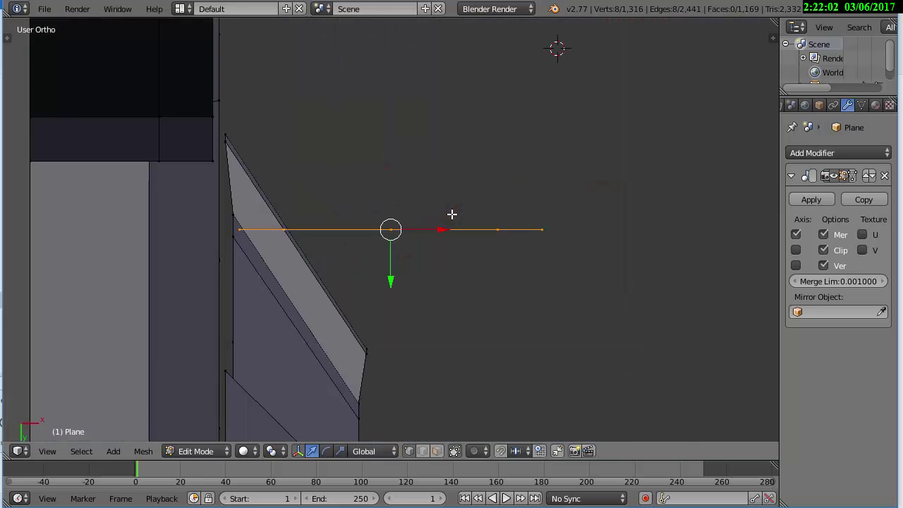
{"action": "scroll", "coordinate": [475, 205], "scroll_direction": "down", "scroll_amount": 3}
{"action": "key", "text": "e"}
{"action": "left_click", "coordinate": [625, 224]}
{"action": "middle_click_drag", "start_coordinate": [625, 224], "coordinate": [418, 246], "text": "shift"}
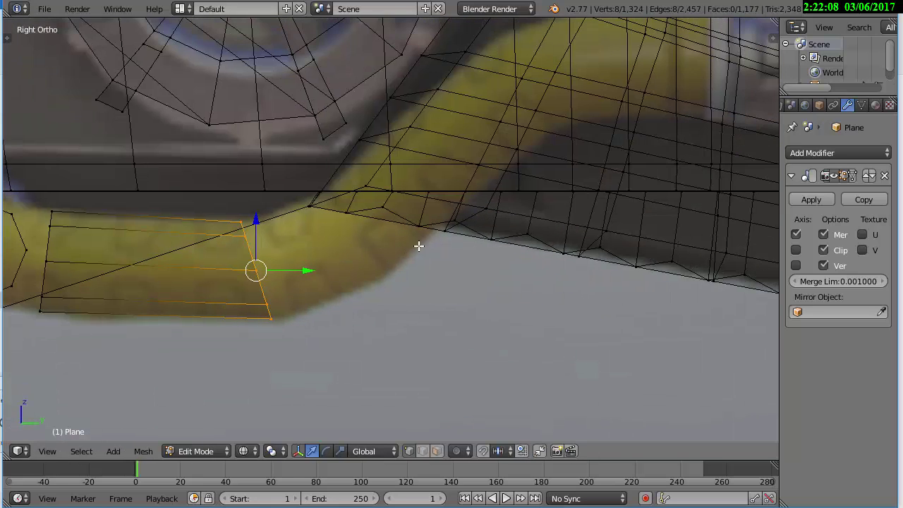
{"action": "left_click", "coordinate": [508, 167]}
Check the hose shape from the top, then extrude the end ring again
{"action": "key", "text": "z"}
{"action": "mouse_move", "coordinate": [508, 167]}
{"action": "middle_mouse_down"}
{"action": "mouse_move", "coordinate": [479, 228]}
{"action": "mouse_move", "coordinate": [496, 233]}
{"action": "middle_mouse_up"}
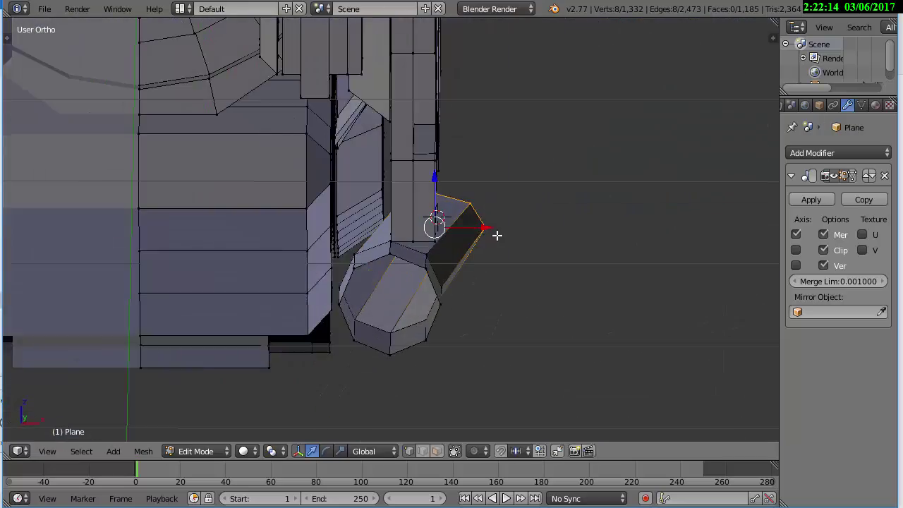
{"action": "key", "text": "KP_7"}
{"action": "middle_click_drag", "start_coordinate": [455, 365], "coordinate": [512, 226]}
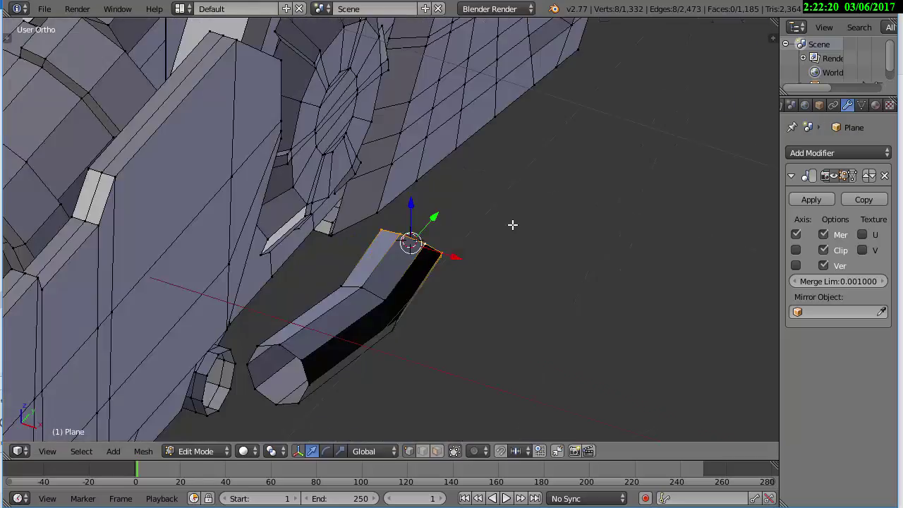
{"action": "key", "text": "KP_3"}
{"action": "key", "text": "z"}
{"action": "key", "text": "e"}
{"action": "left_click", "coordinate": [600, 127]}
Extrude two more ring segments to trace the yellow hose in the reference
{"action": "middle_click_drag", "start_coordinate": [600, 127], "coordinate": [515, 139]}
{"action": "key", "text": "z"}
{"action": "key", "text": "e"}
{"action": "left_click", "coordinate": [486, 134]}
{"action": "key", "text": "KP_3"}
{"action": "key", "text": "z"}
{"action": "scroll", "coordinate": [486, 135], "scroll_direction": "up", "scroll_amount": 3}
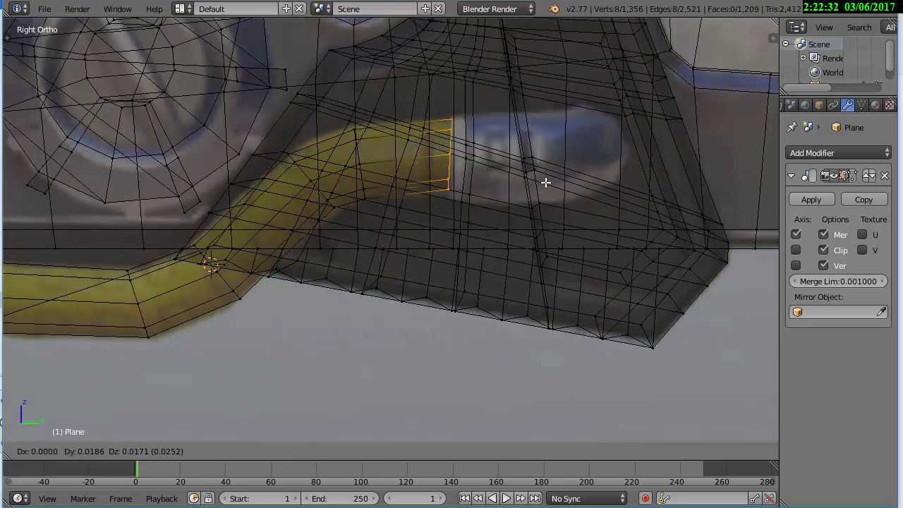
{"action": "left_click", "coordinate": [546, 183]}
{"action": "key", "text": "z"}
{"action": "mouse_move", "coordinate": [545, 183]}
{"action": "middle_mouse_down"}
{"action": "mouse_move", "coordinate": [556, 214]}
{"action": "mouse_move", "coordinate": [508, 262]}
{"action": "mouse_move", "coordinate": [353, 191]}
{"action": "mouse_move", "coordinate": [273, 184]}
{"action": "mouse_move", "coordinate": [329, 264]}
{"action": "mouse_move", "coordinate": [377, 226]}
{"action": "middle_mouse_up"}
Select the stray end vertices at the rail end and delete them
{"action": "right_click", "coordinate": [376, 226], "text": "alt"}
{"action": "key", "text": "ctrl+KP_7"}
{"action": "key", "text": "KP_Decimal"}
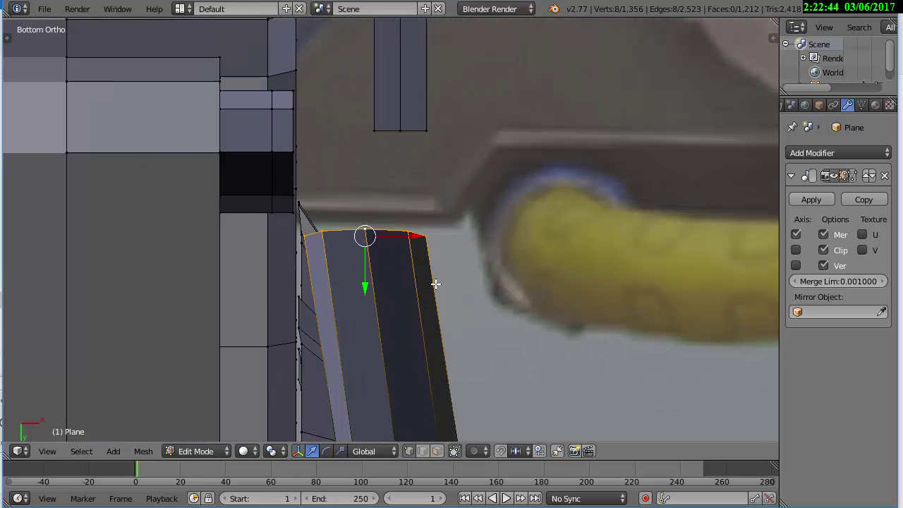
{"action": "mouse_move", "coordinate": [414, 97]}
{"action": "middle_mouse_down"}
{"action": "mouse_move", "coordinate": [249, 228]}
{"action": "mouse_move", "coordinate": [268, 387]}
{"action": "mouse_move", "coordinate": [261, 304]}
{"action": "middle_mouse_up"}
{"action": "key", "text": "x"}
{"action": "left_click", "coordinate": [244, 222]}
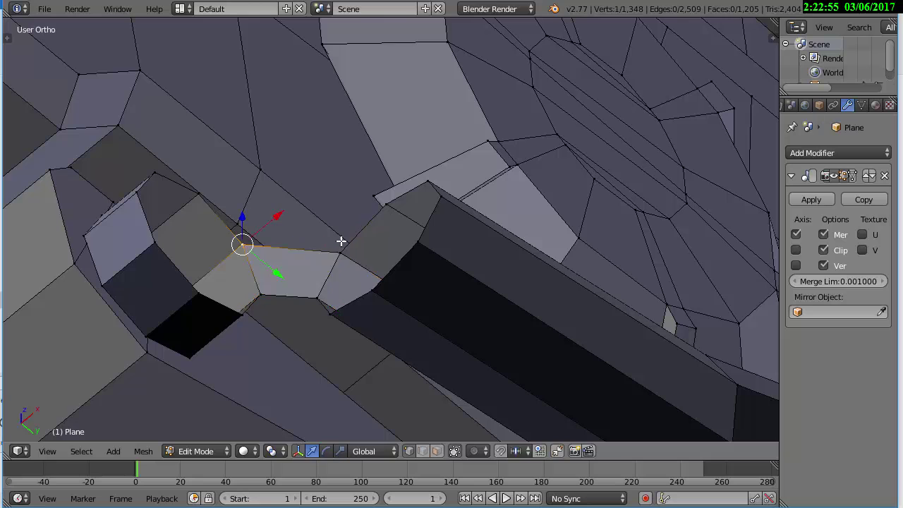
Scale the rail-end vertices, undo it, and select a pair of vertices there
{"action": "key", "text": "ctrl+KP_7"}
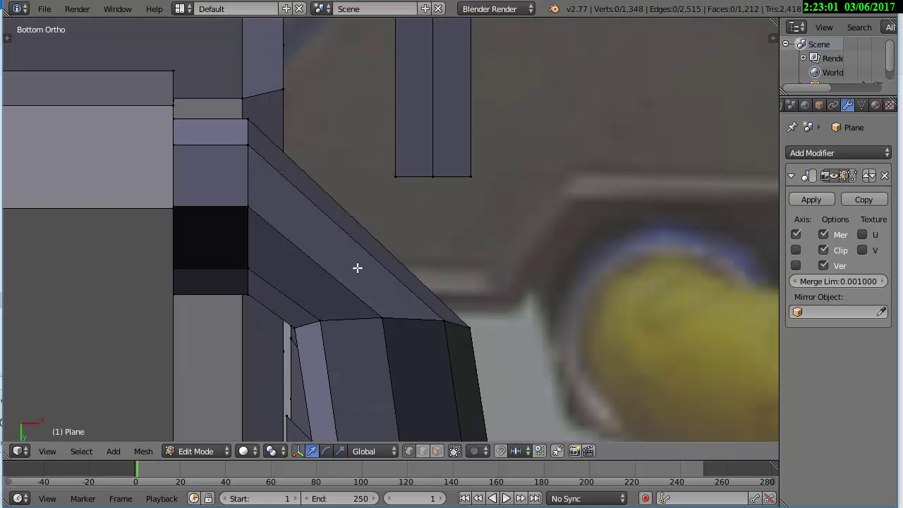
{"action": "left_click", "coordinate": [361, 247]}
{"action": "mouse_move", "coordinate": [359, 248]}
{"action": "middle_mouse_down"}
{"action": "mouse_move", "coordinate": [489, 193]}
{"action": "mouse_move", "coordinate": [534, 139]}
{"action": "mouse_move", "coordinate": [495, 189]}
{"action": "middle_mouse_up"}
{"action": "key", "text": "ctrl+z"}
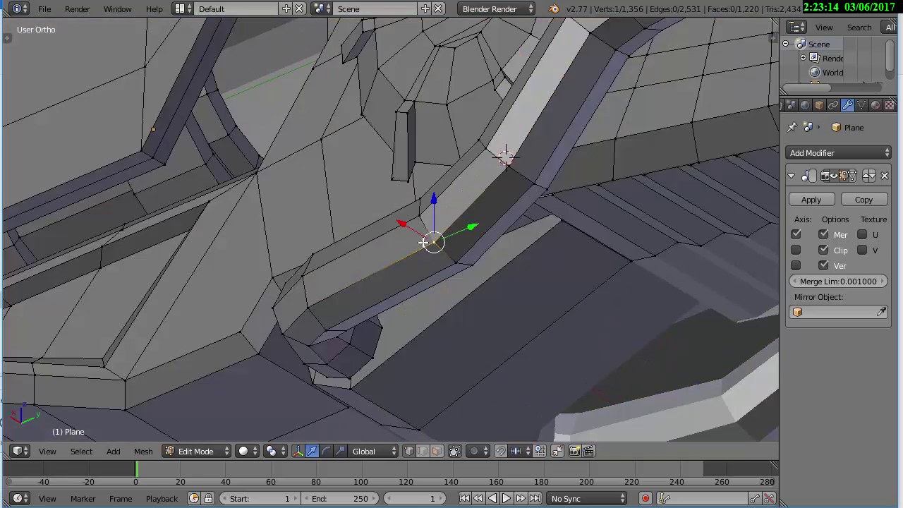
{"action": "scroll", "coordinate": [423, 242], "scroll_direction": "down", "scroll_amount": 4}
{"action": "middle_click_drag", "start_coordinate": [415, 261], "coordinate": [454, 235]}
{"action": "scroll", "coordinate": [466, 233], "scroll_direction": "up", "scroll_amount": 3}
{"action": "right_click", "coordinate": [480, 230], "text": "shift"}
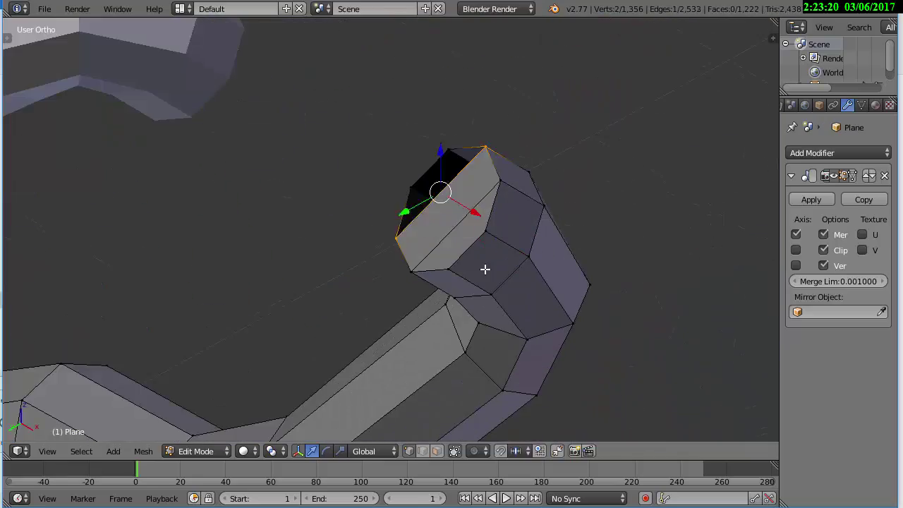
{"action": "scroll", "coordinate": [485, 269], "scroll_direction": "down", "scroll_amount": 4}
{"action": "key", "text": "KP_3"}
{"action": "key", "text": "z"}
{"action": "scroll", "coordinate": [445, 240], "scroll_direction": "up", "scroll_amount": 4}
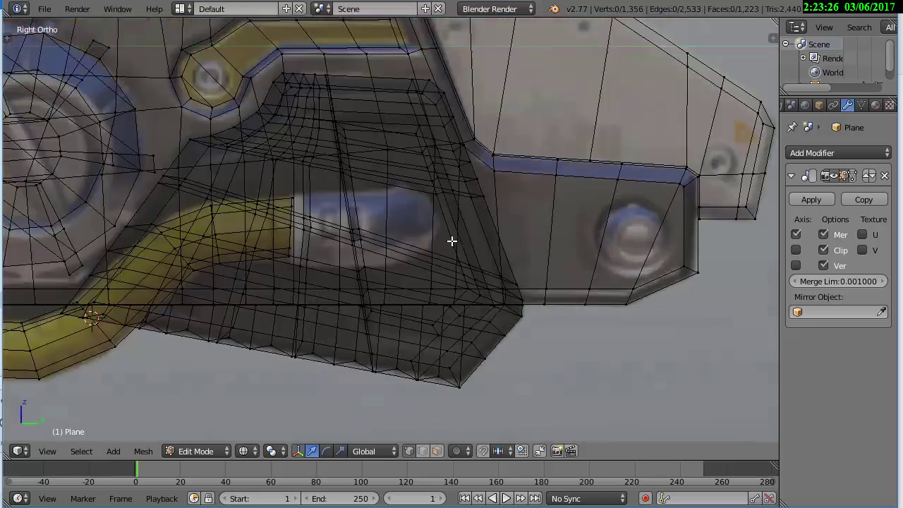
Duplicate the hose's end ring in place and select the connector's top ring
{"action": "key", "text": "z"}
{"action": "right_click", "coordinate": [254, 212], "text": "alt"}
{"action": "middle_click_drag", "start_coordinate": [296, 233], "coordinate": [282, 240]}
{"action": "scroll", "coordinate": [282, 237], "scroll_direction": "up", "scroll_amount": 3}
{"action": "scroll", "coordinate": [277, 236], "scroll_direction": "up", "scroll_amount": 2}
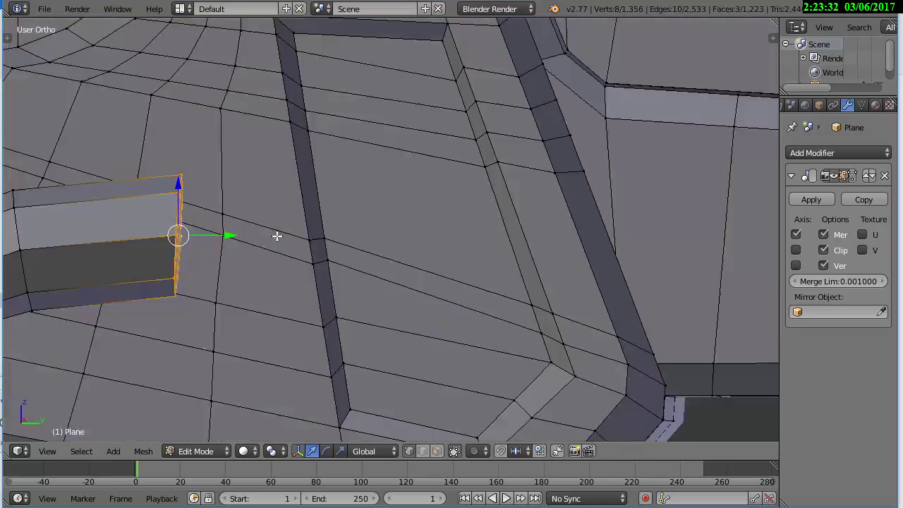
{"action": "key", "text": "shift+d"}
{"action": "right_click", "coordinate": [278, 236]}
{"action": "key", "text": "KP_3"}
{"action": "key", "text": "z"}
{"action": "key", "text": "KP_7"}
{"action": "key", "text": "z"}
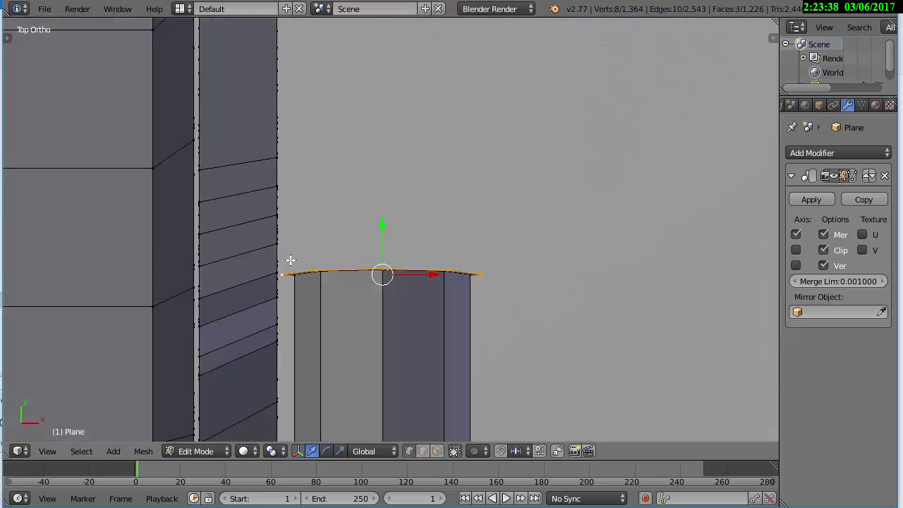
{"action": "right_click", "coordinate": [438, 275], "text": "alt+shift"}
{"action": "left_click_drag", "start_coordinate": [280, 263], "coordinate": [487, 282]}
{"action": "scroll", "coordinate": [481, 217], "scroll_direction": "down", "scroll_amount": 2}
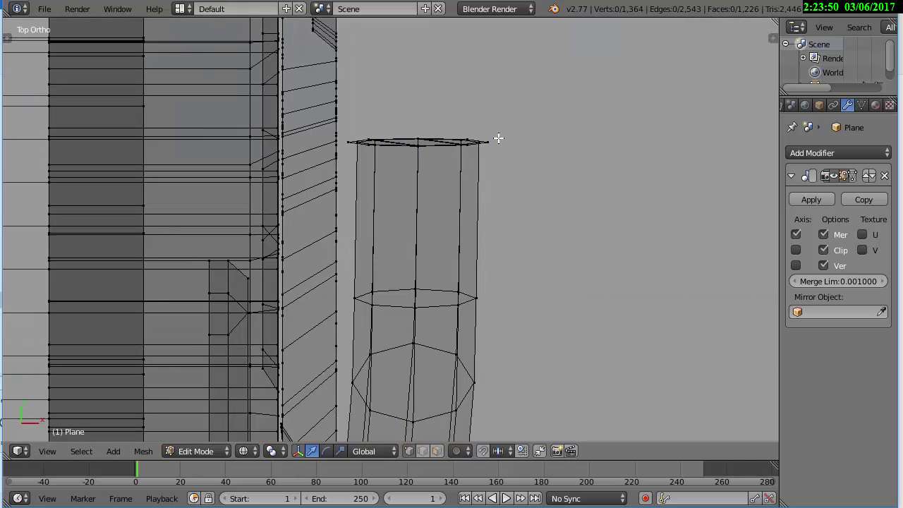
Extrude the ring upward into a short connector
{"action": "key", "text": "z"}
{"action": "mouse_move", "coordinate": [498, 137]}
{"action": "middle_mouse_down"}
{"action": "mouse_move", "coordinate": [607, 188]}
{"action": "mouse_move", "coordinate": [431, 74]}
{"action": "middle_mouse_up"}
{"action": "key", "text": "KP_3"}
{"action": "scroll", "coordinate": [431, 74], "scroll_direction": "down", "scroll_amount": 5, "text": "ctrl"}
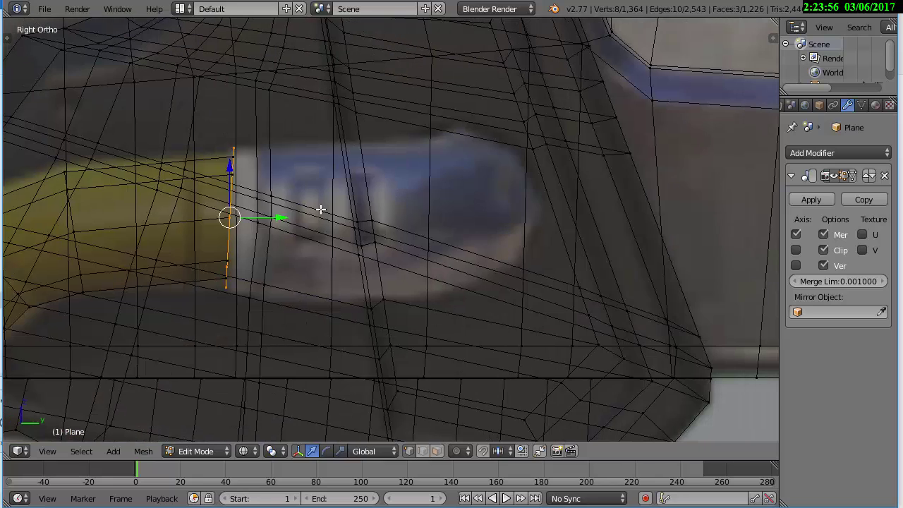
{"action": "key", "text": "e"}
{"action": "key", "text": "e"}
{"action": "key", "text": "KP_7"}
{"action": "key", "text": "z"}
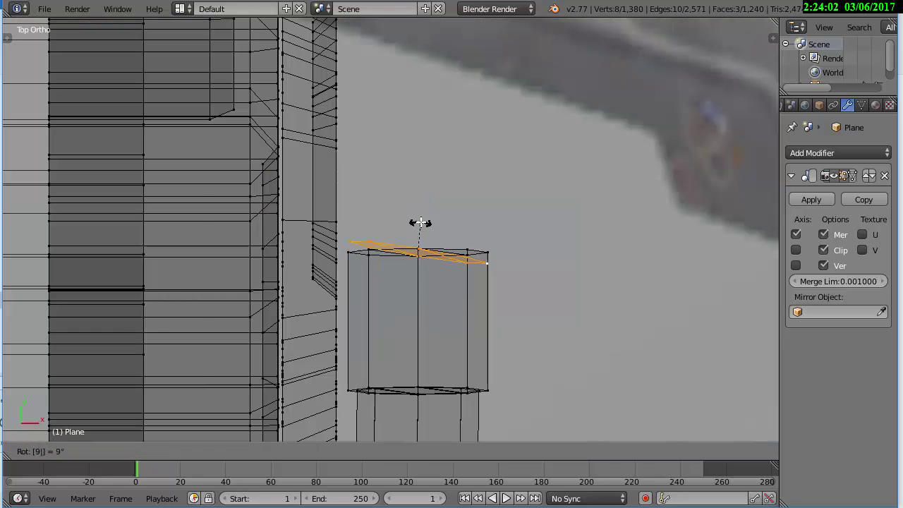
Tilt the connector's top ring 9° and shift it along the X axis
{"action": "key", "text": "z"}
{"action": "key", "text": "KP_1"}
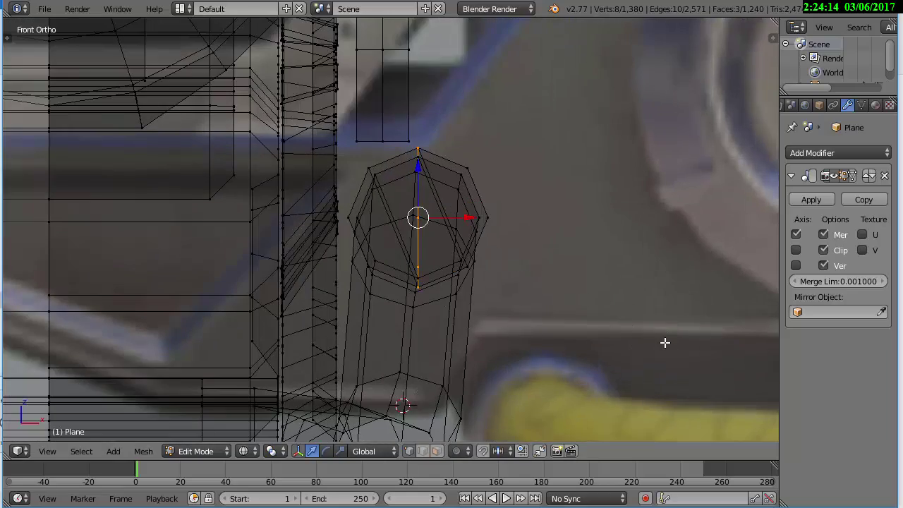
{"action": "key", "text": "z"}
{"action": "key", "text": "KP_3"}
{"action": "key", "text": "z"}
{"action": "key", "text": "KP_7"}
{"action": "key", "text": "z"}
{"action": "key", "text": "g"}
{"action": "key", "text": "x"}
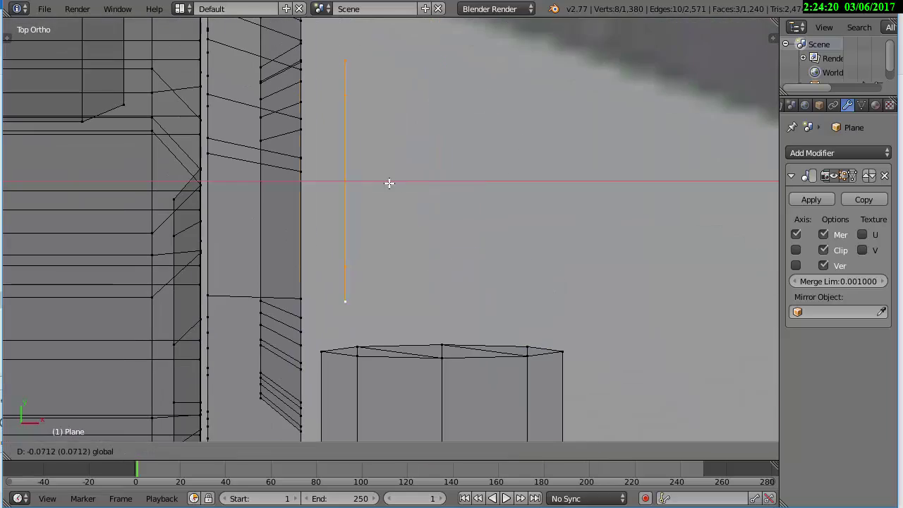
Delete the connector's end-cap face to leave it open, then scale along Z
{"action": "key", "text": "z"}
{"action": "middle_click_drag", "start_coordinate": [311, 173], "coordinate": [332, 185]}
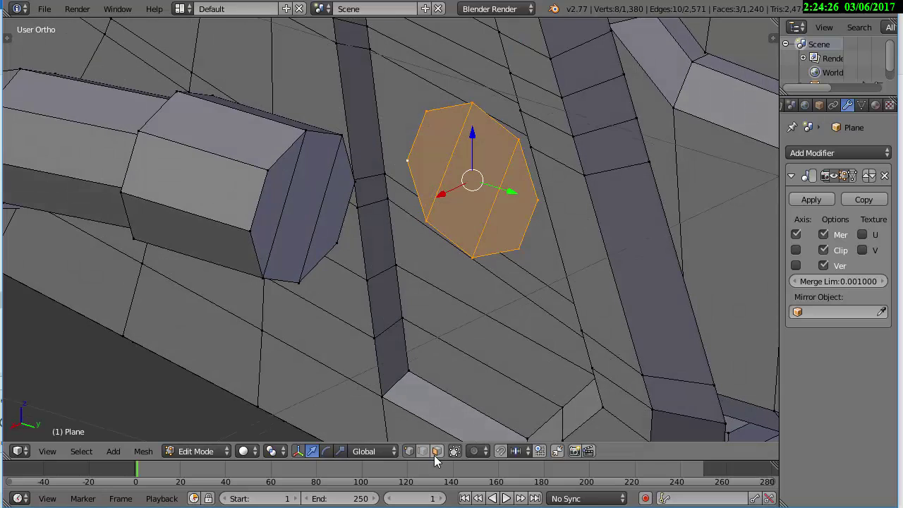
{"action": "right_click", "coordinate": [317, 169]}
{"action": "key", "text": "x"}
{"action": "left_click", "coordinate": [328, 207]}
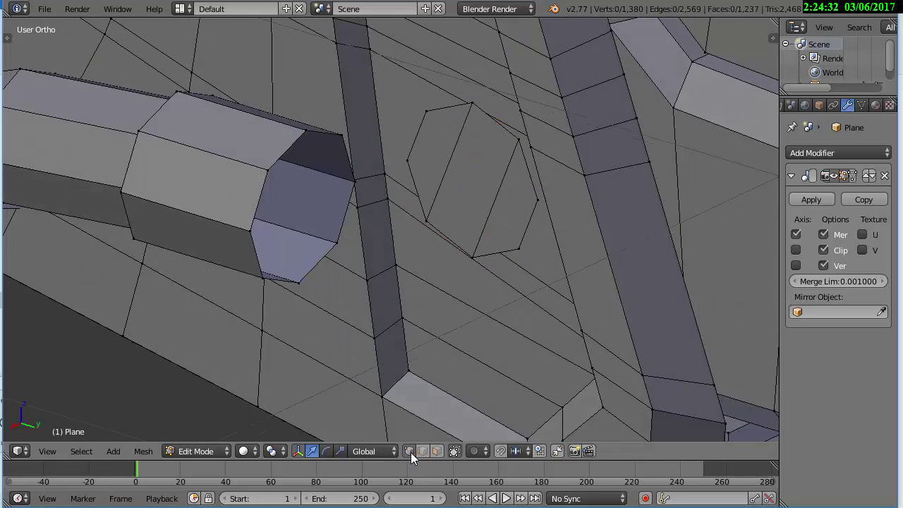
{"action": "middle_click_drag", "start_coordinate": [347, 171], "coordinate": [370, 186]}
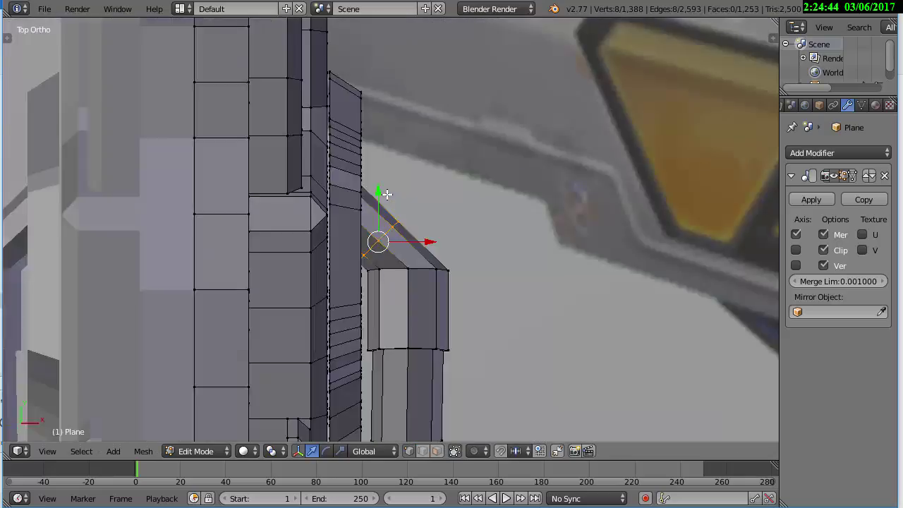
{"action": "key", "text": "KP_3"}
{"action": "key", "text": "s"}
{"action": "key", "text": "z"}
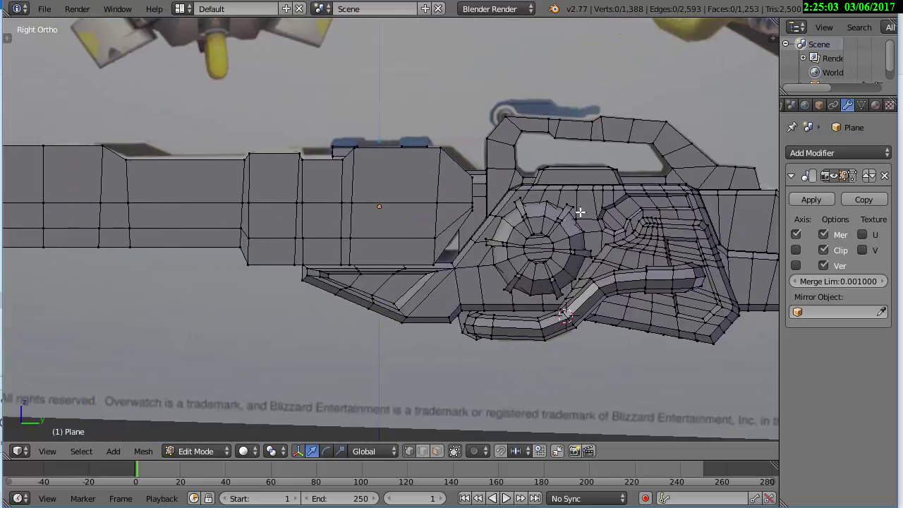
Add a loop cut around the hose connector
{"action": "mouse_move", "coordinate": [580, 212]}
{"action": "middle_mouse_down"}
{"action": "mouse_move", "coordinate": [347, 205]}
{"action": "mouse_move", "coordinate": [414, 377]}
{"action": "mouse_move", "coordinate": [405, 244]}
{"action": "mouse_move", "coordinate": [478, 280]}
{"action": "mouse_move", "coordinate": [539, 334]}
{"action": "mouse_move", "coordinate": [565, 388]}
{"action": "mouse_move", "coordinate": [548, 262]}
{"action": "middle_mouse_up"}
{"action": "right_click", "coordinate": [406, 250]}
{"action": "scroll", "coordinate": [406, 250], "scroll_direction": "up", "scroll_amount": 2}
{"action": "key", "text": "ctrl+r"}
{"action": "left_click", "coordinate": [409, 244]}
{"action": "right_click", "coordinate": [409, 244]}
{"action": "key", "text": "KP_1"}
{"action": "key", "text": "z"}
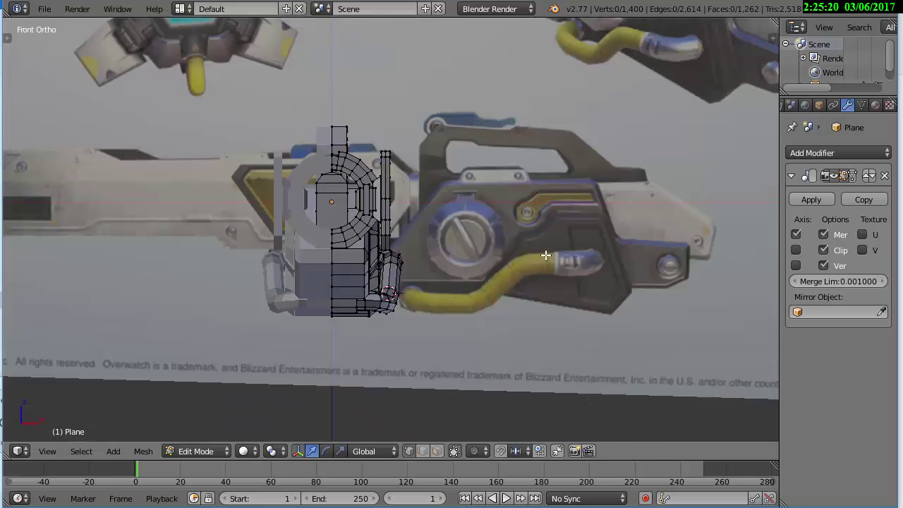
{"action": "scroll", "coordinate": [434, 177], "scroll_direction": "up", "scroll_amount": 3}
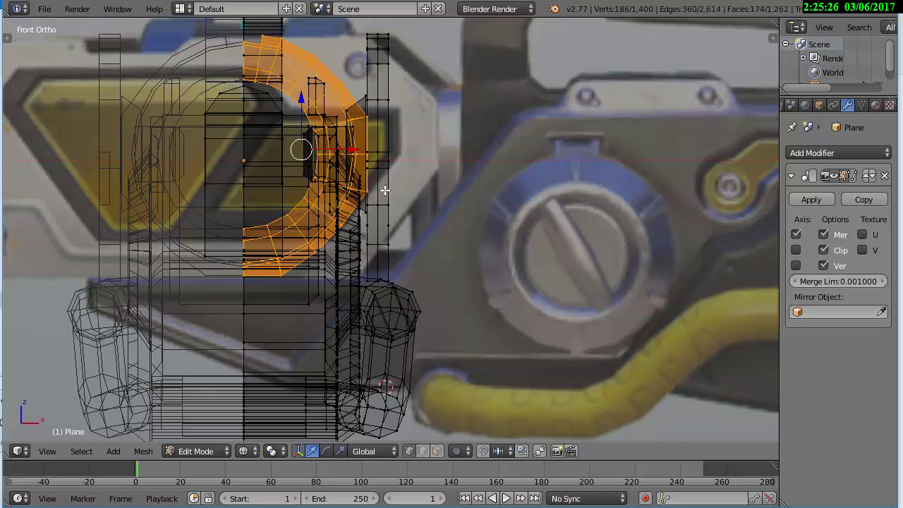
Select the connected column mesh, save over the existing file, and deselect everything
{"action": "key", "text": "ctrl+l"}
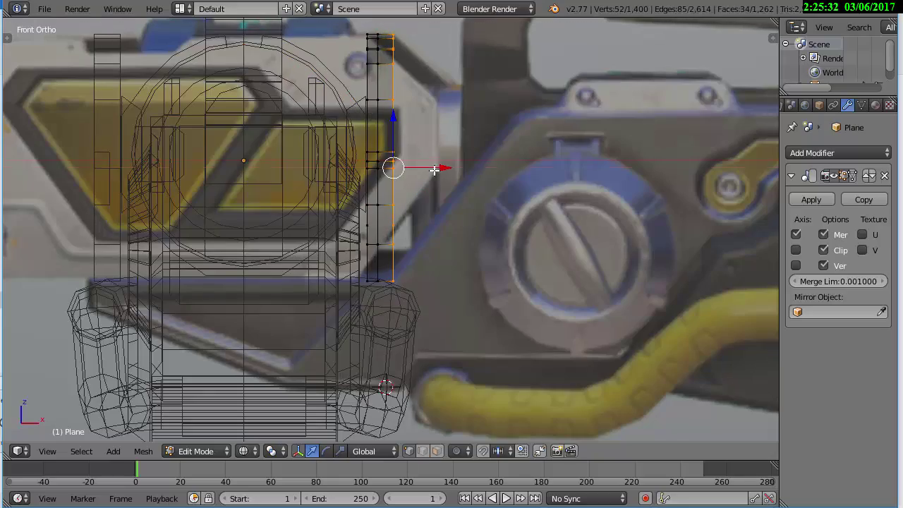
{"action": "key", "text": "ctrl+s"}
{"action": "left_click", "coordinate": [435, 170]}
{"action": "key", "text": "z"}
{"action": "key", "text": "a"}
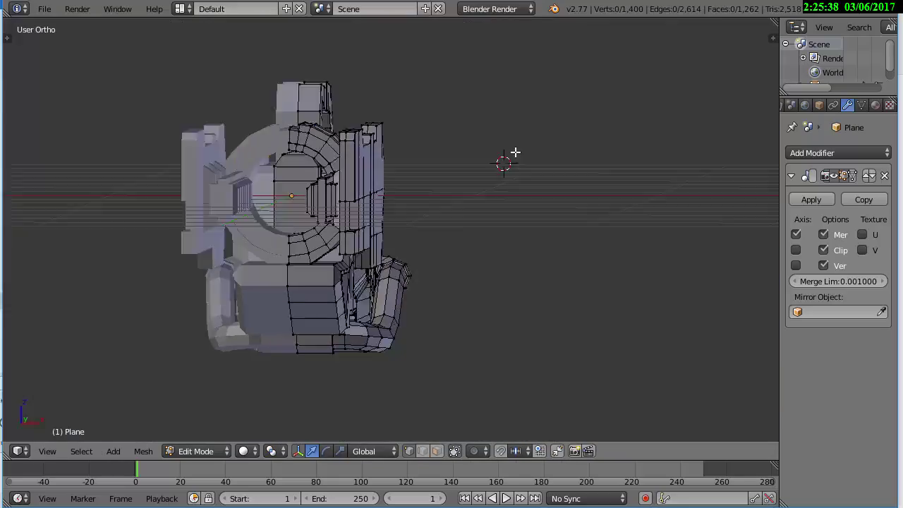